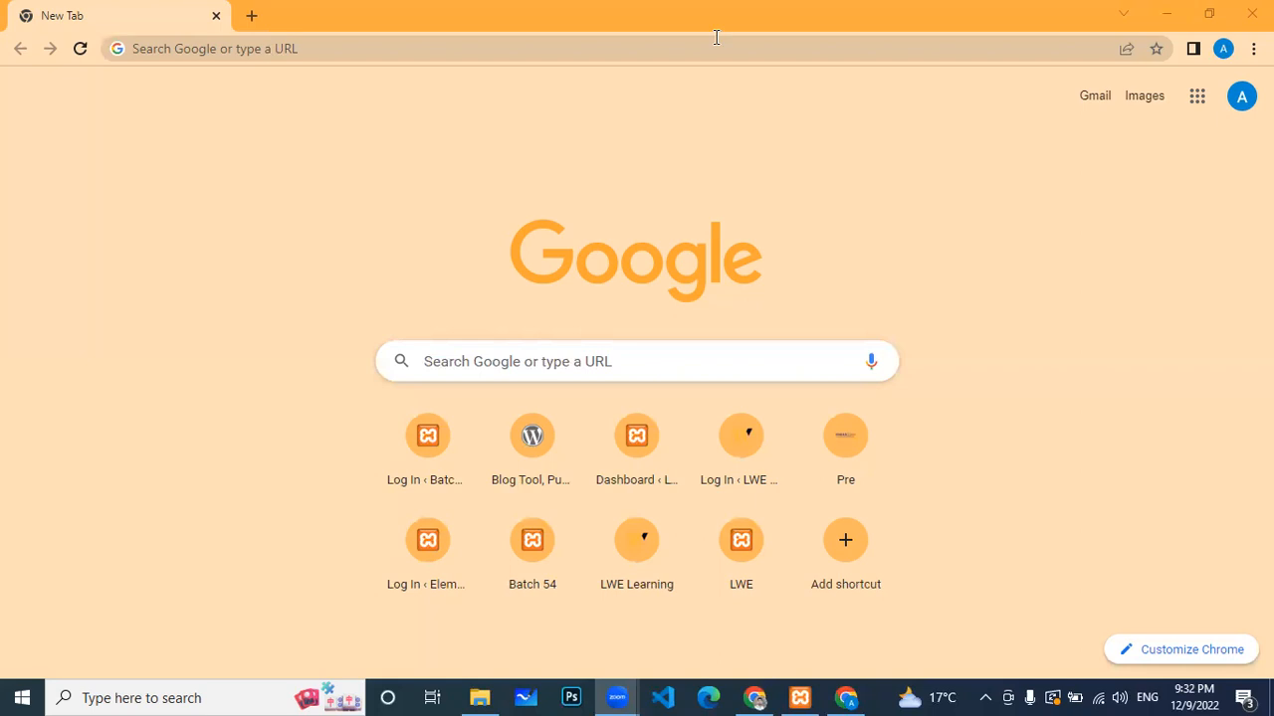
Step: Start the Apache and MySQL servers in XAMPP Control Panel, then return to Chrome
{"action": "left_click", "coordinate": [800, 697]}
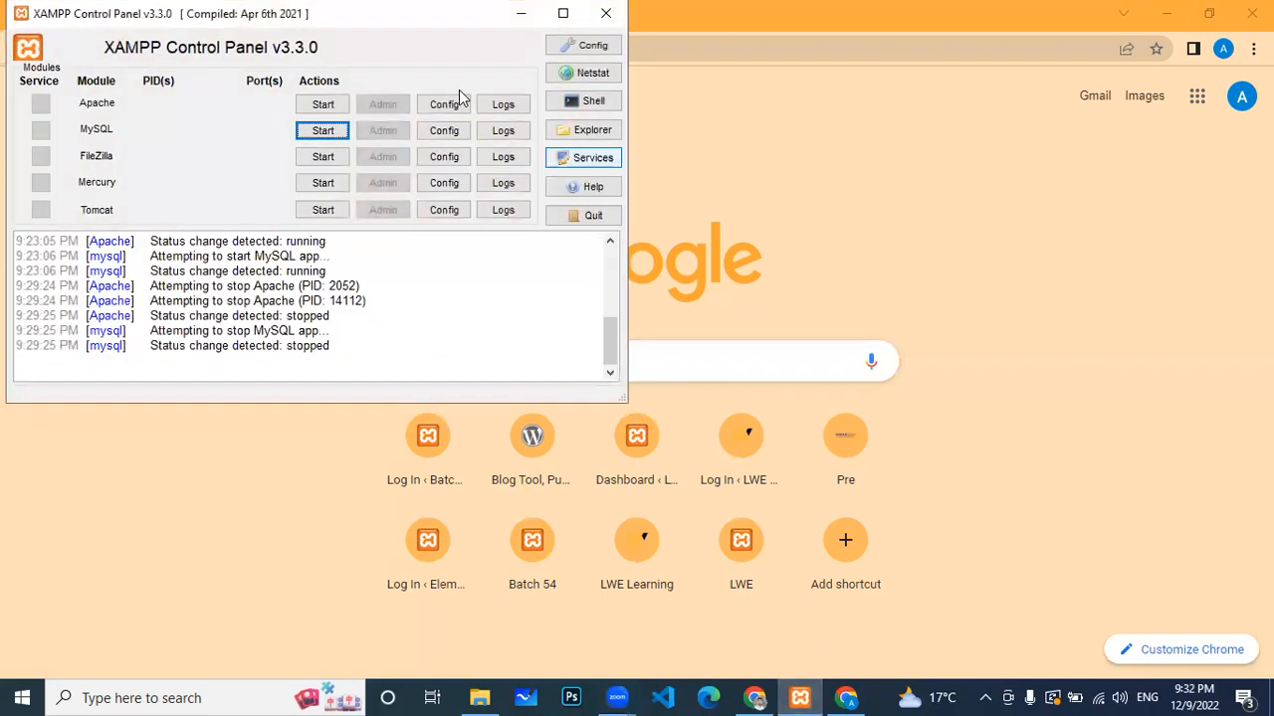
{"action": "left_click", "coordinate": [322, 105]}
{"action": "left_click", "coordinate": [325, 130]}
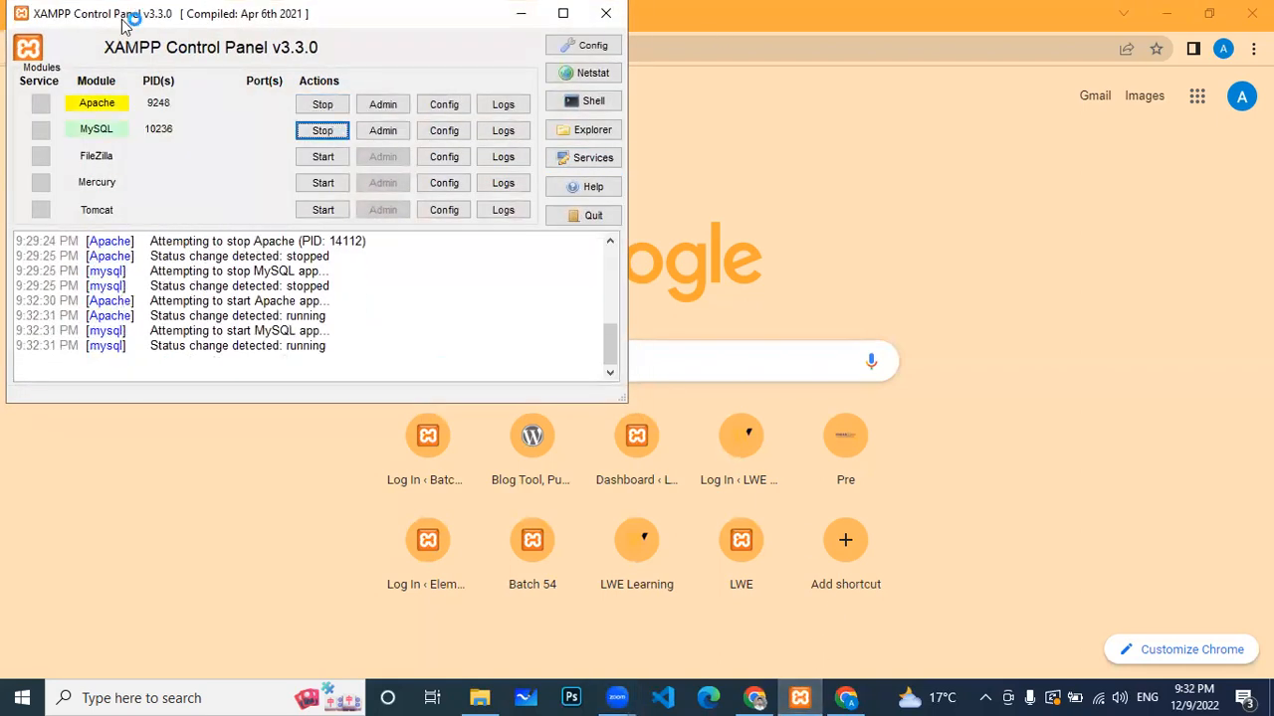
{"action": "key", "text": "alt+Tab"}
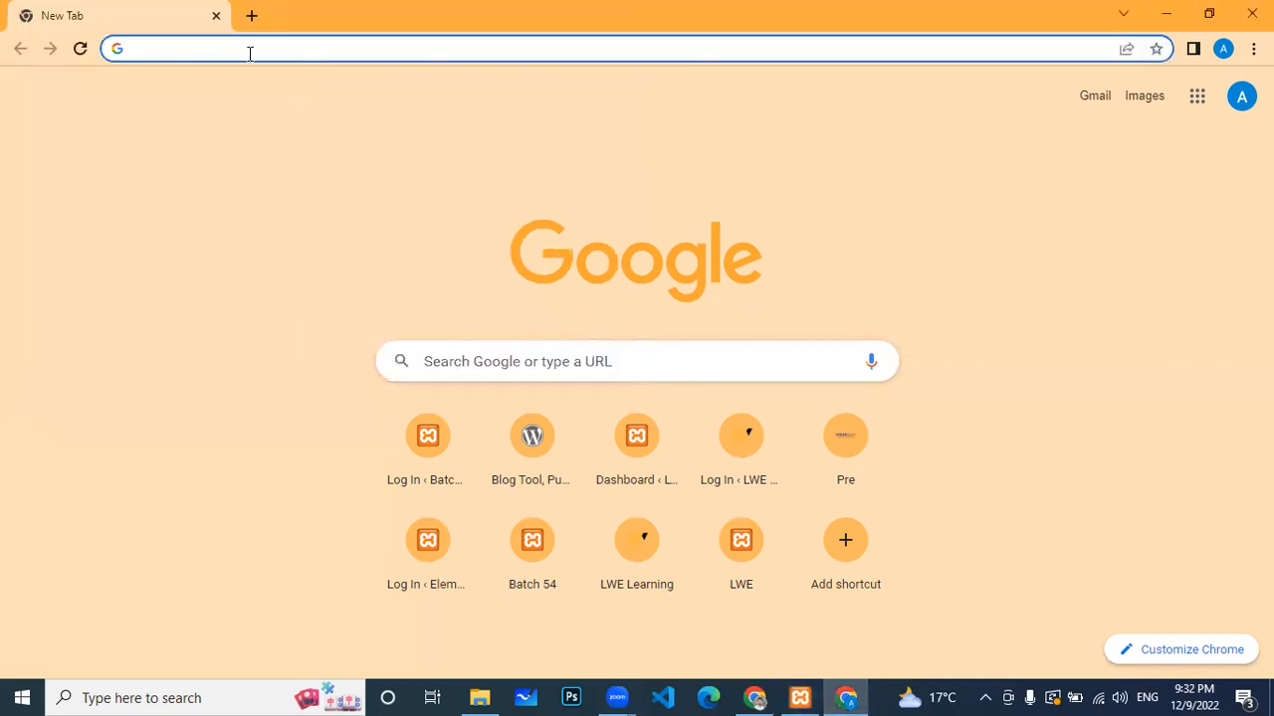
Step: Load localhost/batch55 in Chrome, copy its address, and open a new blank tab
{"action": "type", "text": "local"}
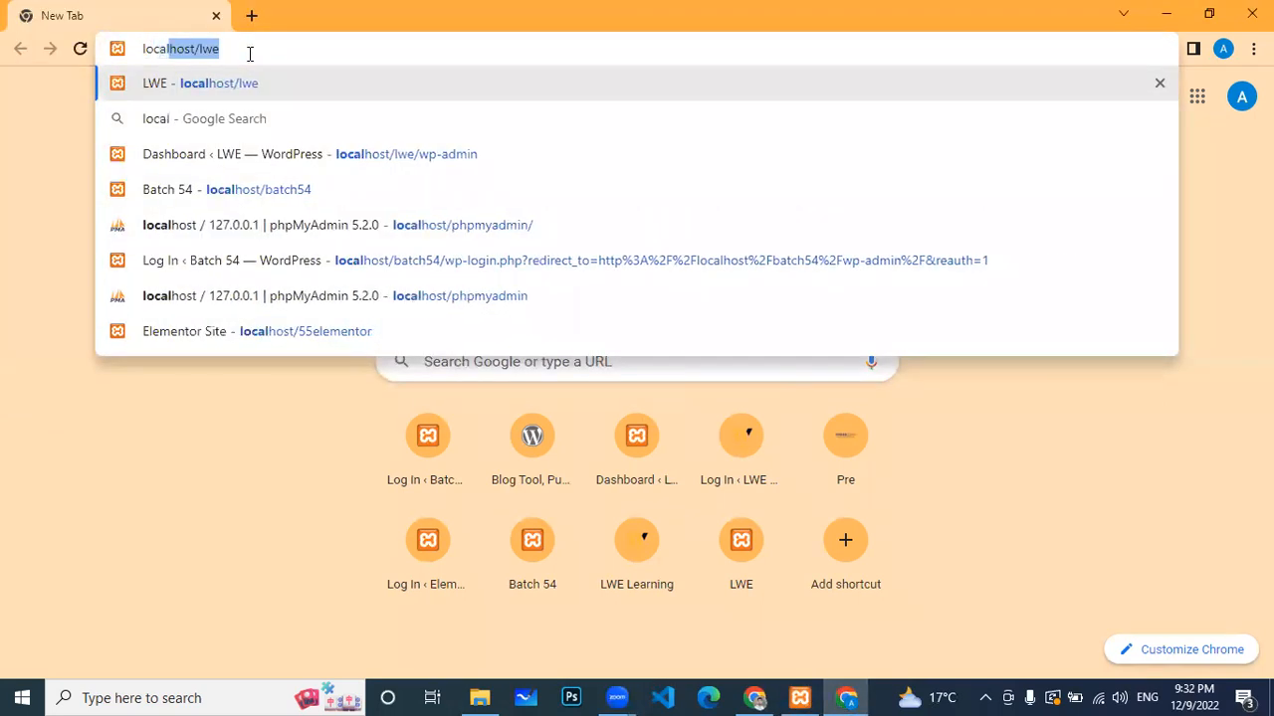
{"action": "key", "text": "Right"}
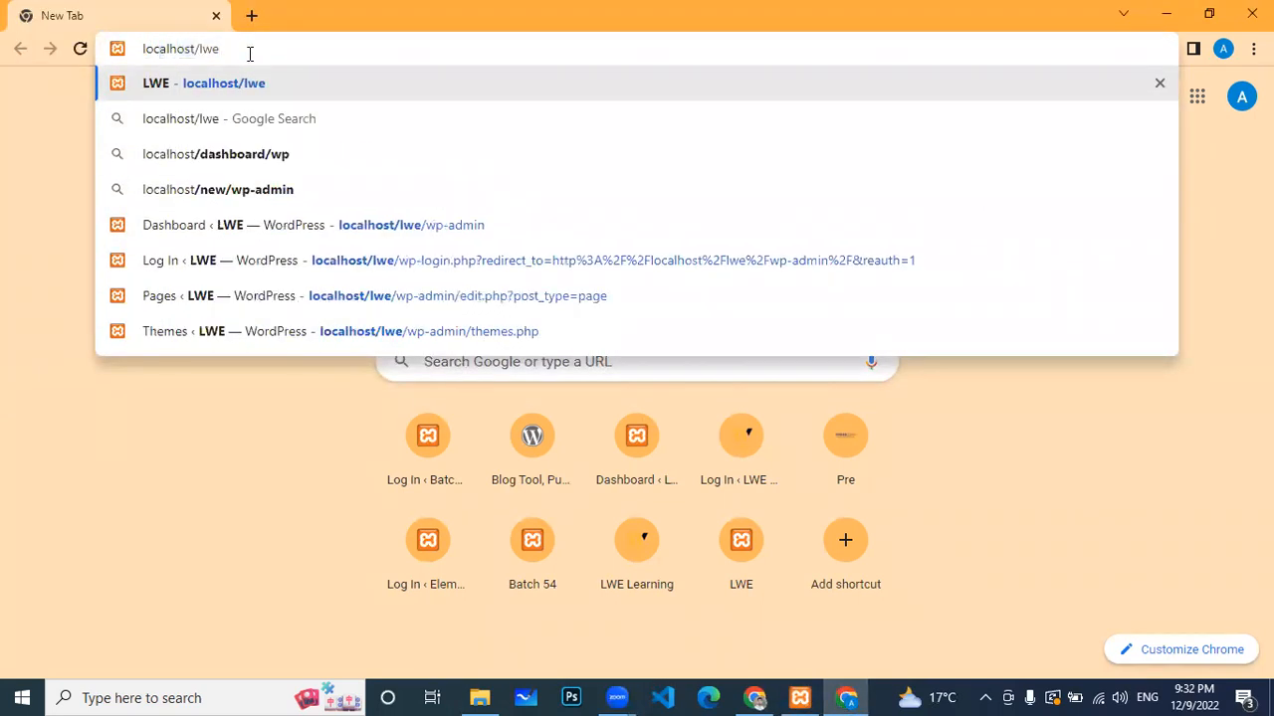
{"action": "key", "text": "BackSpace"}
{"action": "key", "text": "BackSpace"}
{"action": "key", "text": "BackSpace"}
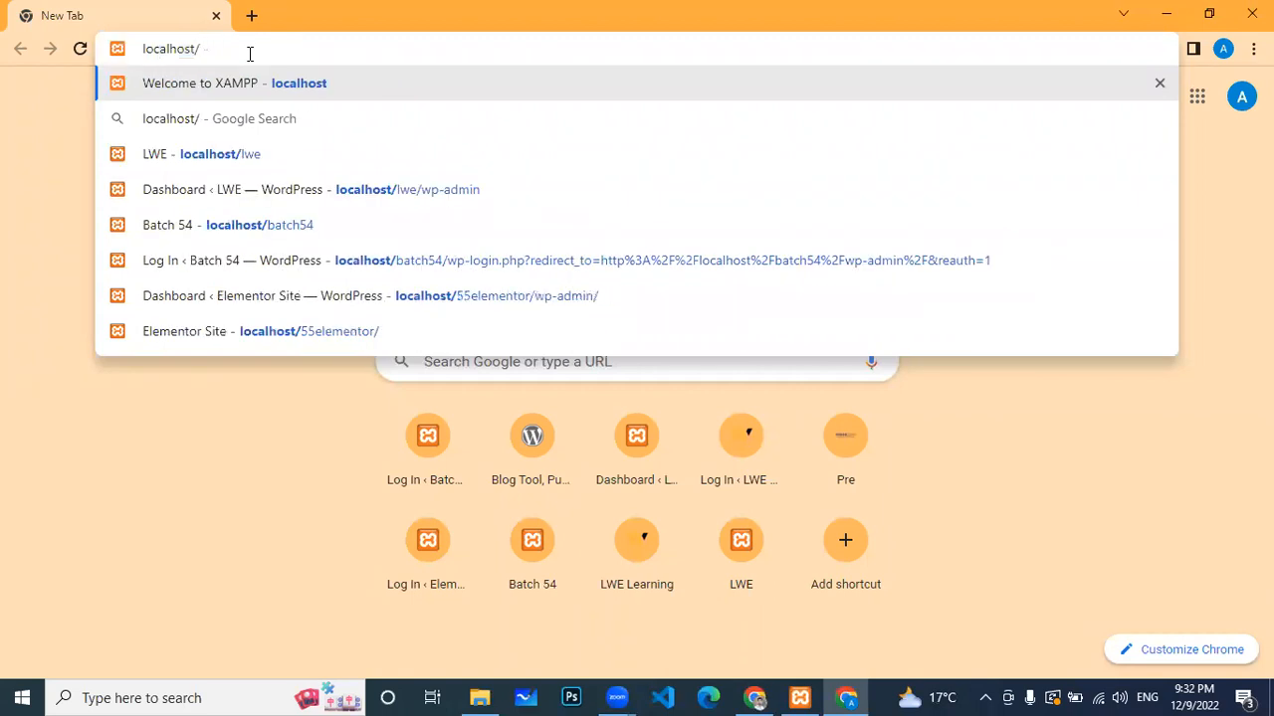
{"action": "type", "text": "batch54"}
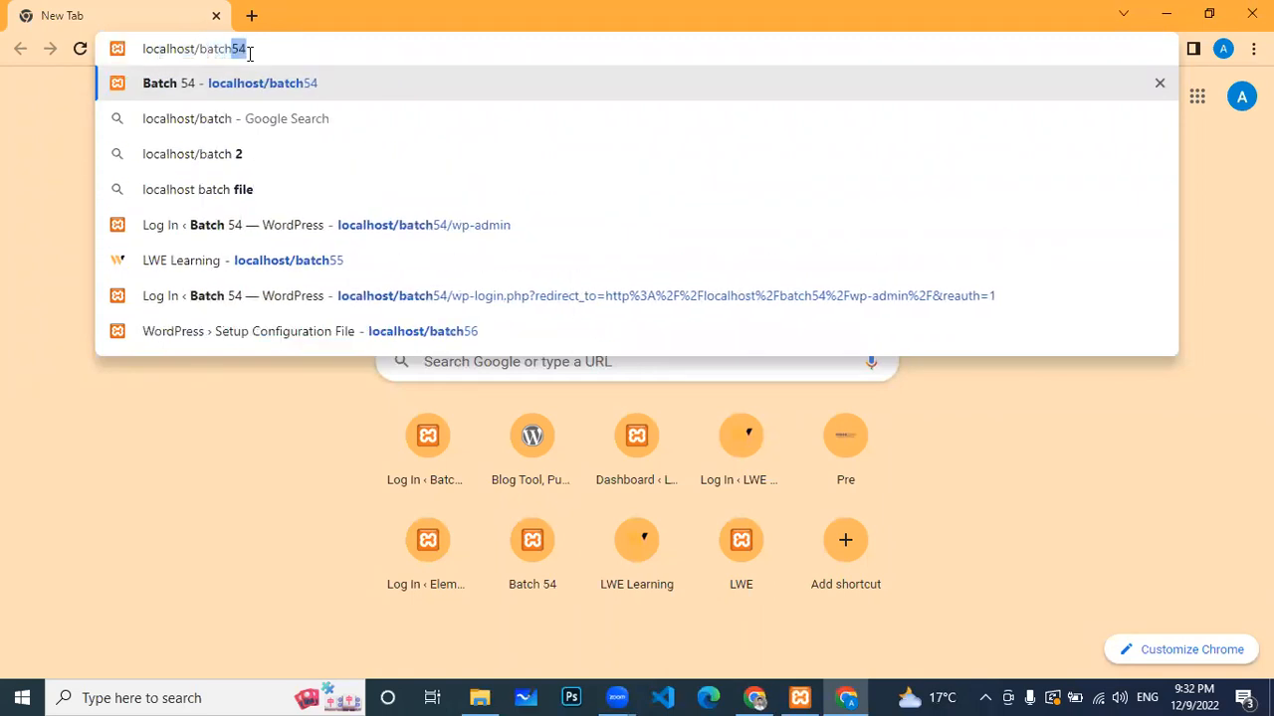
{"action": "key", "text": "Right"}
{"action": "key", "text": "BackSpace"}
{"action": "type", "text": "5"}
{"action": "key", "text": "Return"}
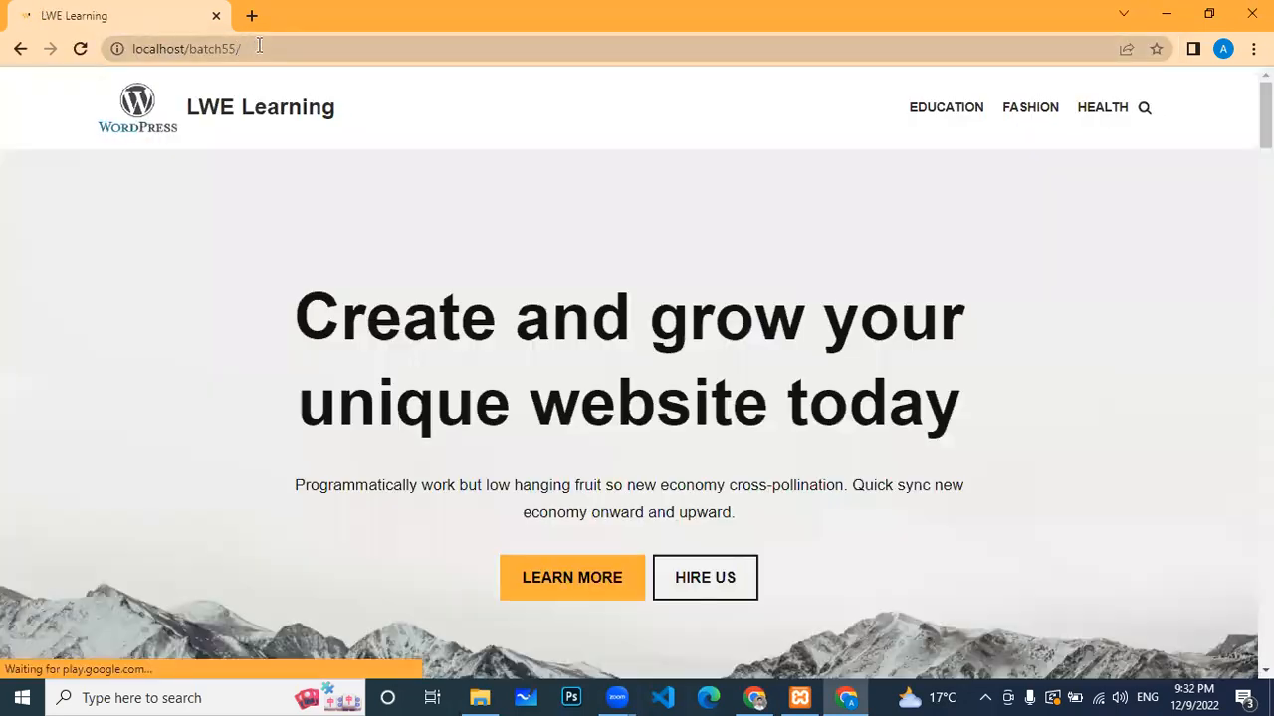
{"action": "left_click", "coordinate": [259, 46]}
{"action": "key", "text": "ctrl+c"}
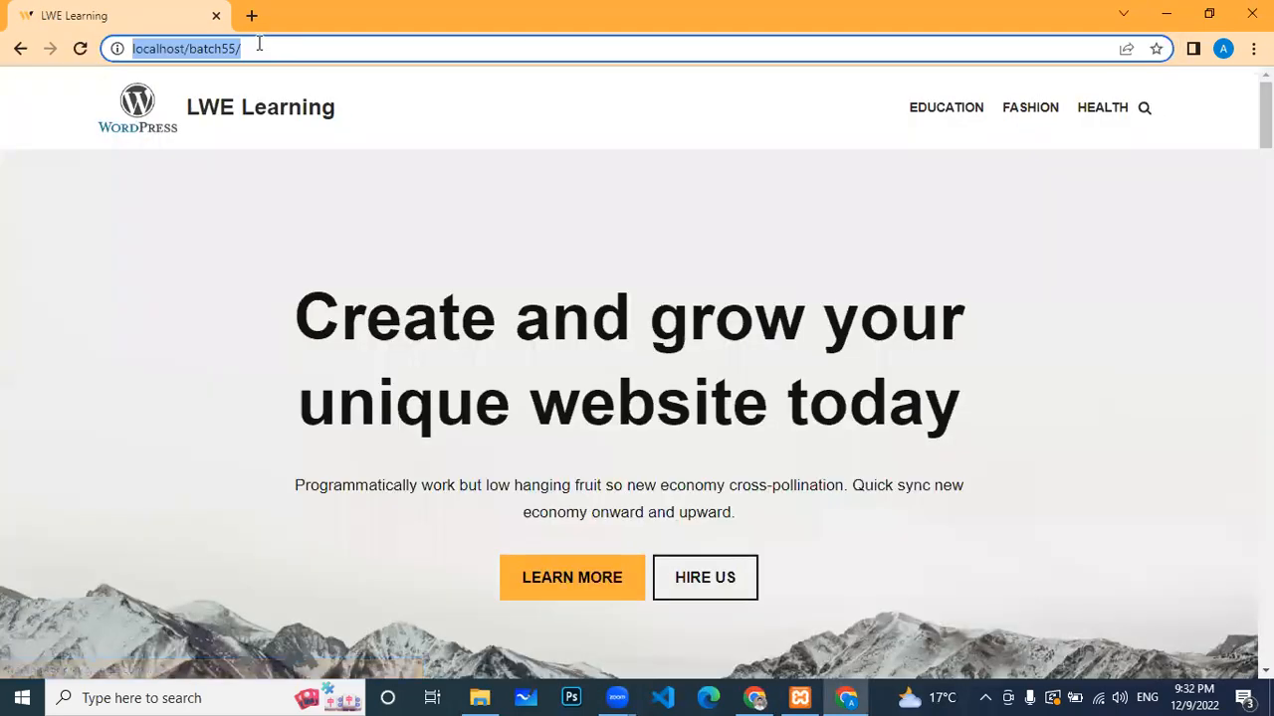
{"action": "left_click", "coordinate": [251, 15]}
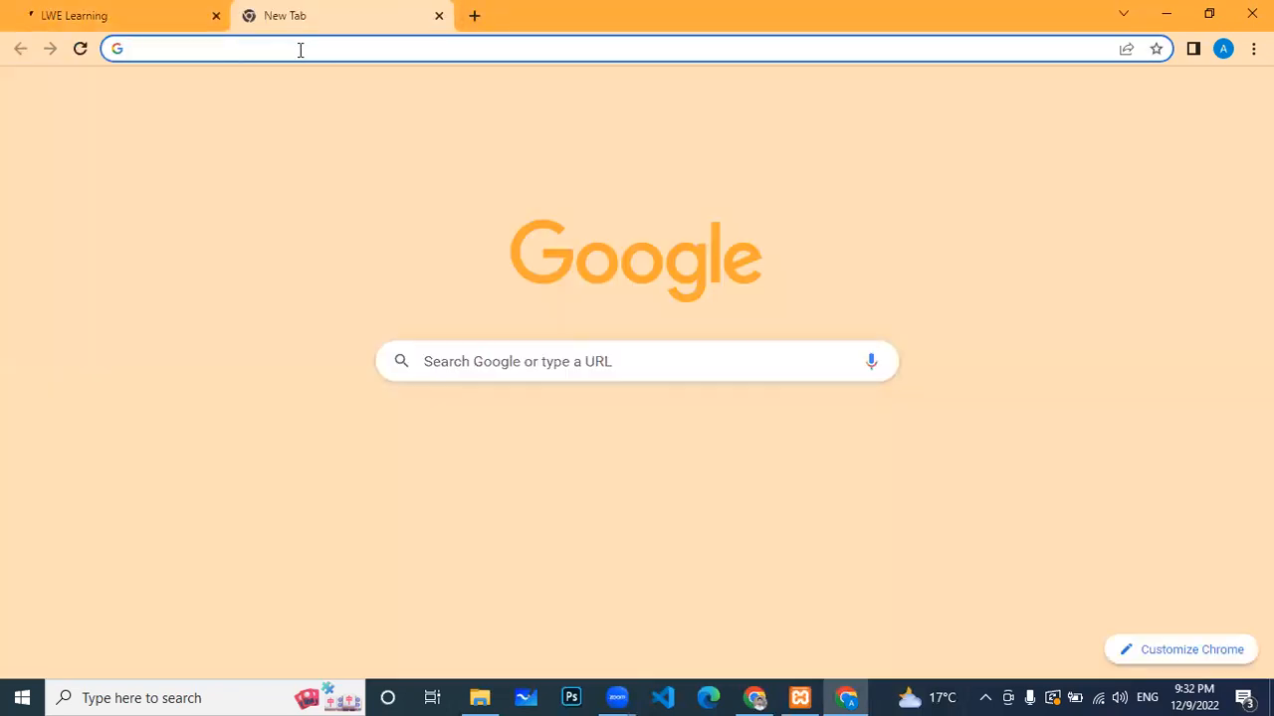
Step: Paste the batch55 site address into the new tab and go to its wp-admin login page
{"action": "key", "text": "ctrl+v"}
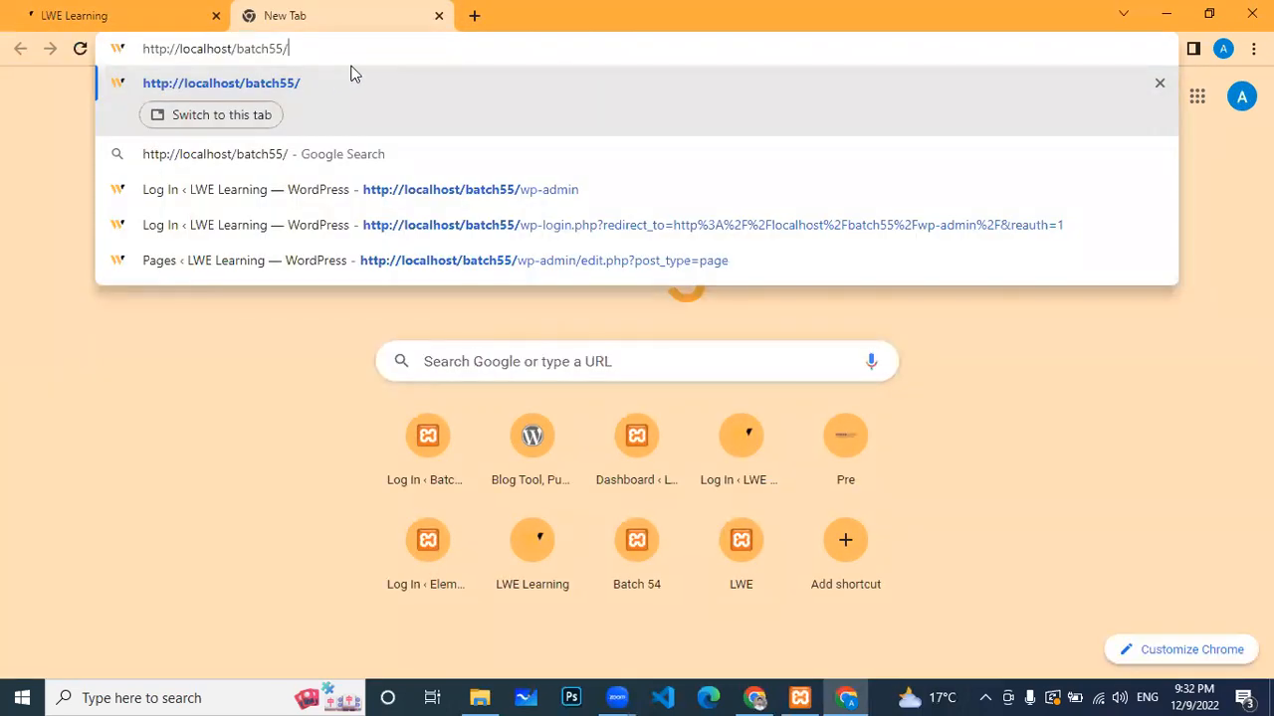
{"action": "type", "text": "wp"}
{"action": "key", "text": "Return"}
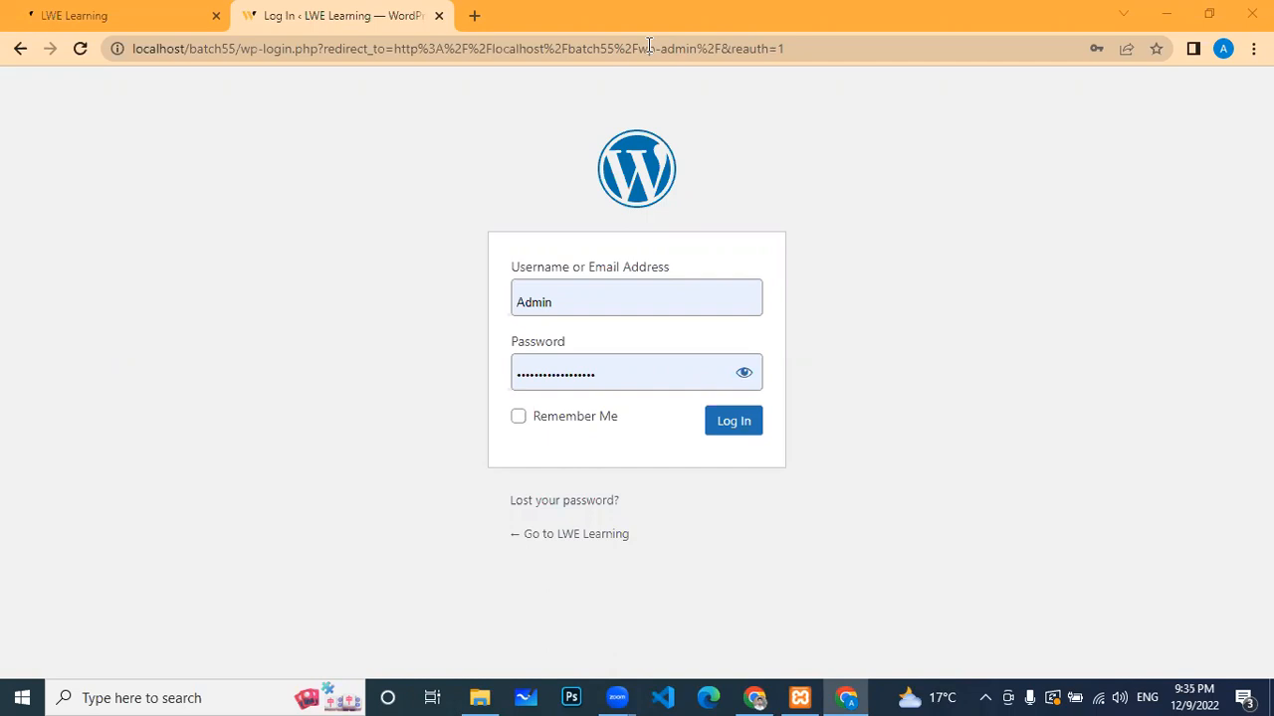
Step: Log in to the LWE Learning admin to reach the WordPress Dashboard
{"action": "left_click", "coordinate": [725, 431]}
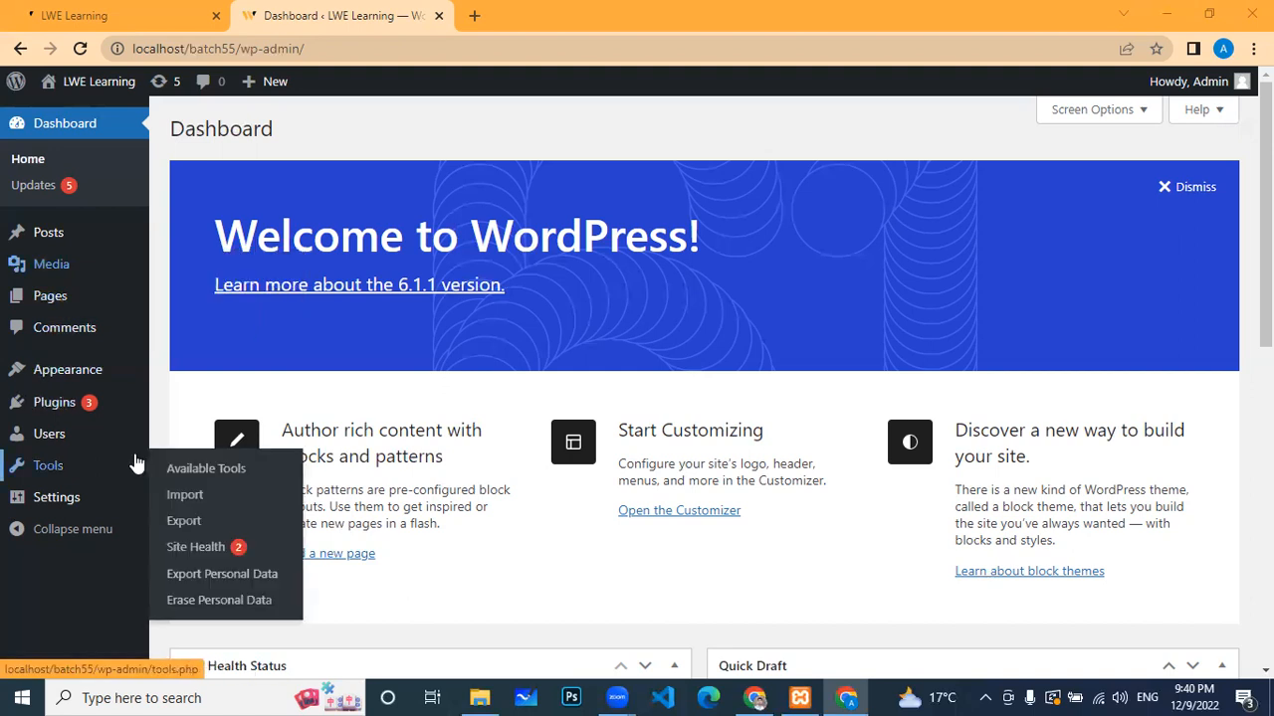
{"action": "mouse_move", "coordinate": [100, 408]}
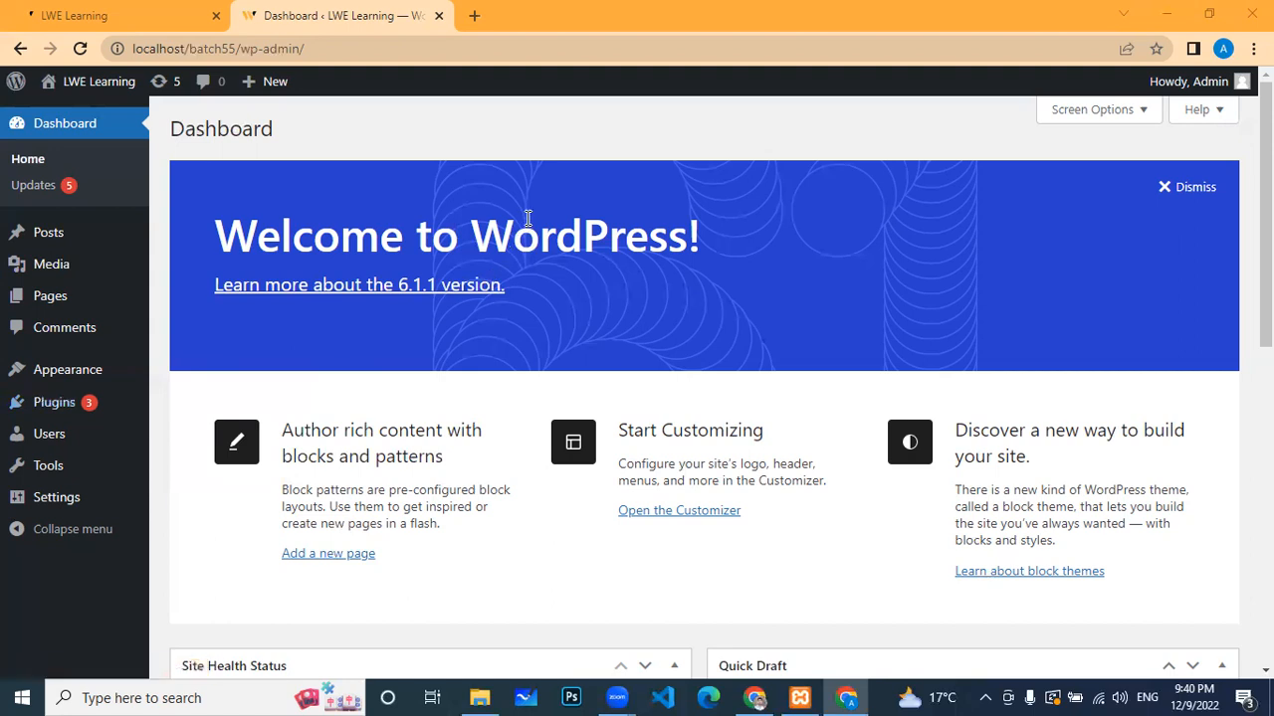
Step: Browse the LWE Learning homepage's hero, feature and Web Design sections, then return to the Dashboard tab
{"action": "left_click", "coordinate": [179, 20]}
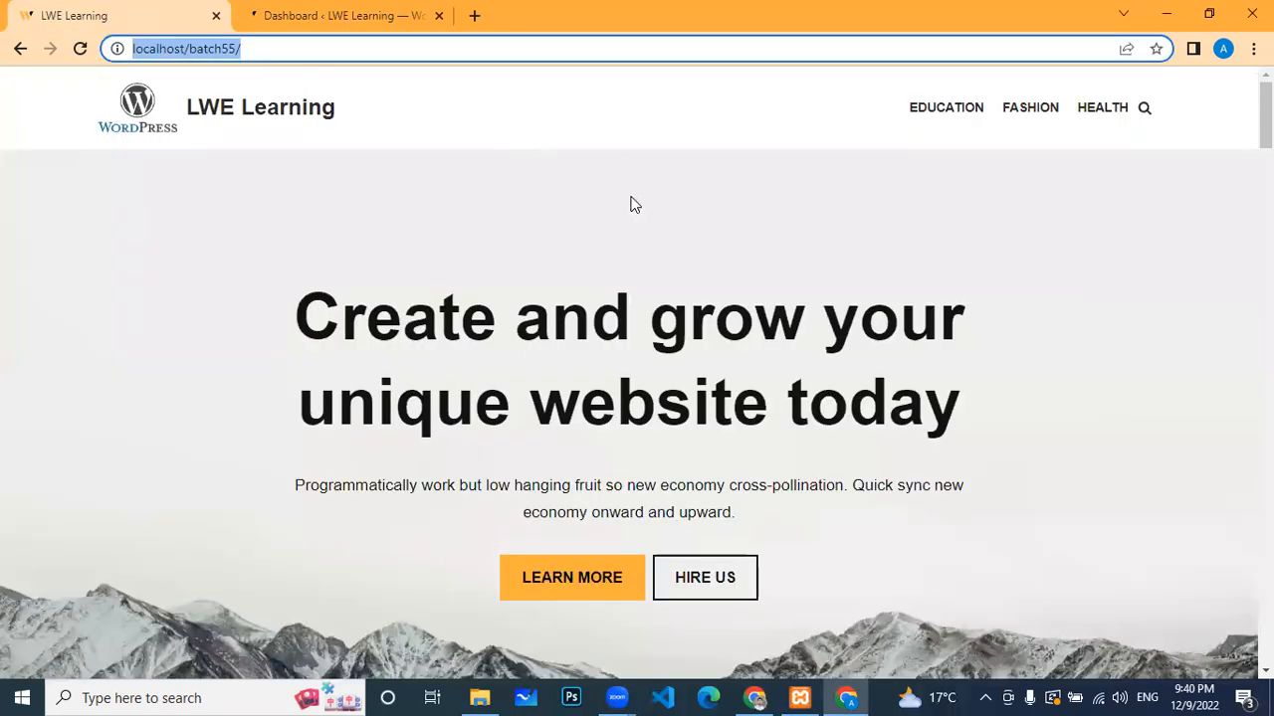
{"action": "scroll", "coordinate": [636, 259], "scroll_direction": "down", "scroll_amount": 8}
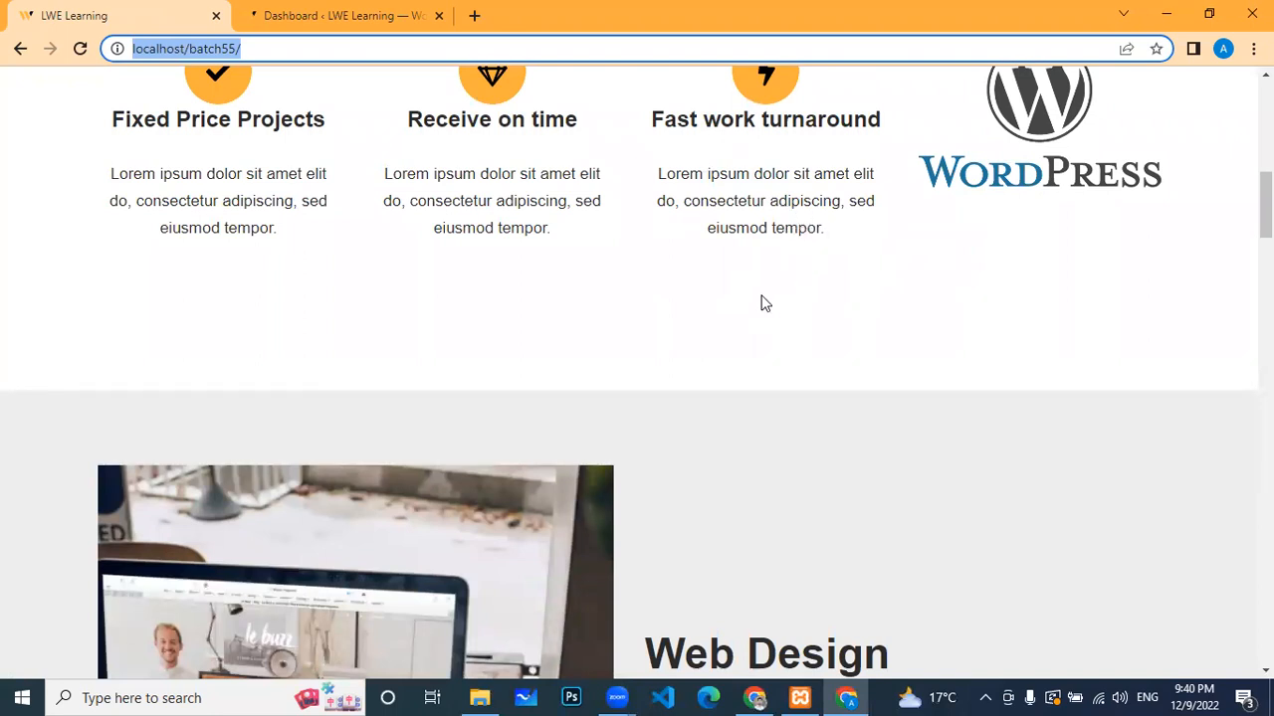
{"action": "scroll", "coordinate": [770, 295], "scroll_direction": "up", "scroll_amount": 8}
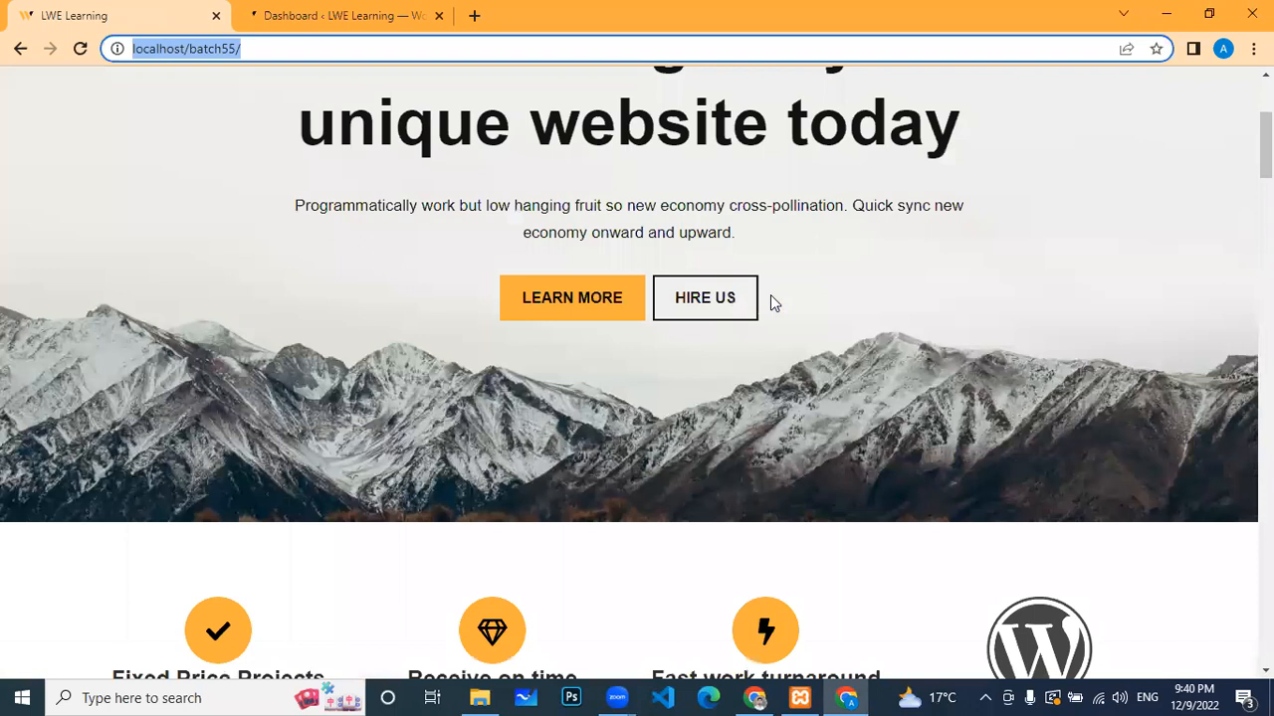
{"action": "scroll", "coordinate": [501, 503], "scroll_direction": "down", "scroll_amount": 6}
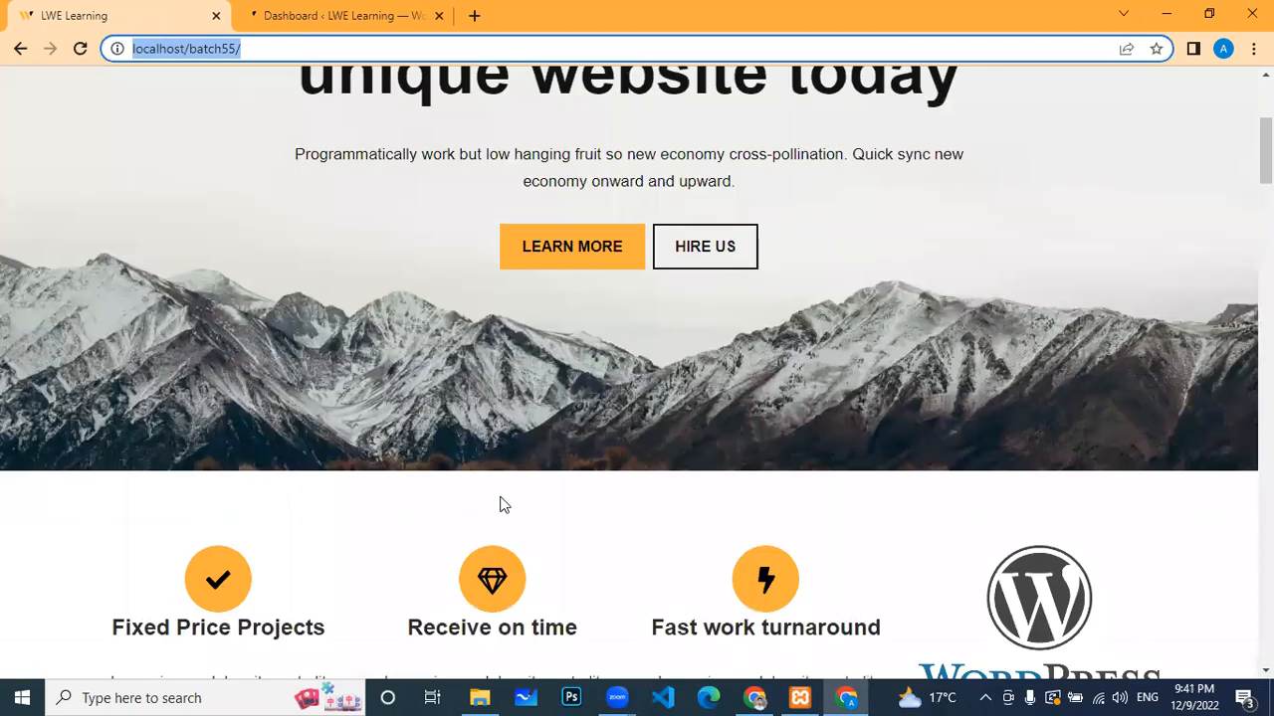
{"action": "scroll", "coordinate": [585, 481], "scroll_direction": "down", "scroll_amount": 2}
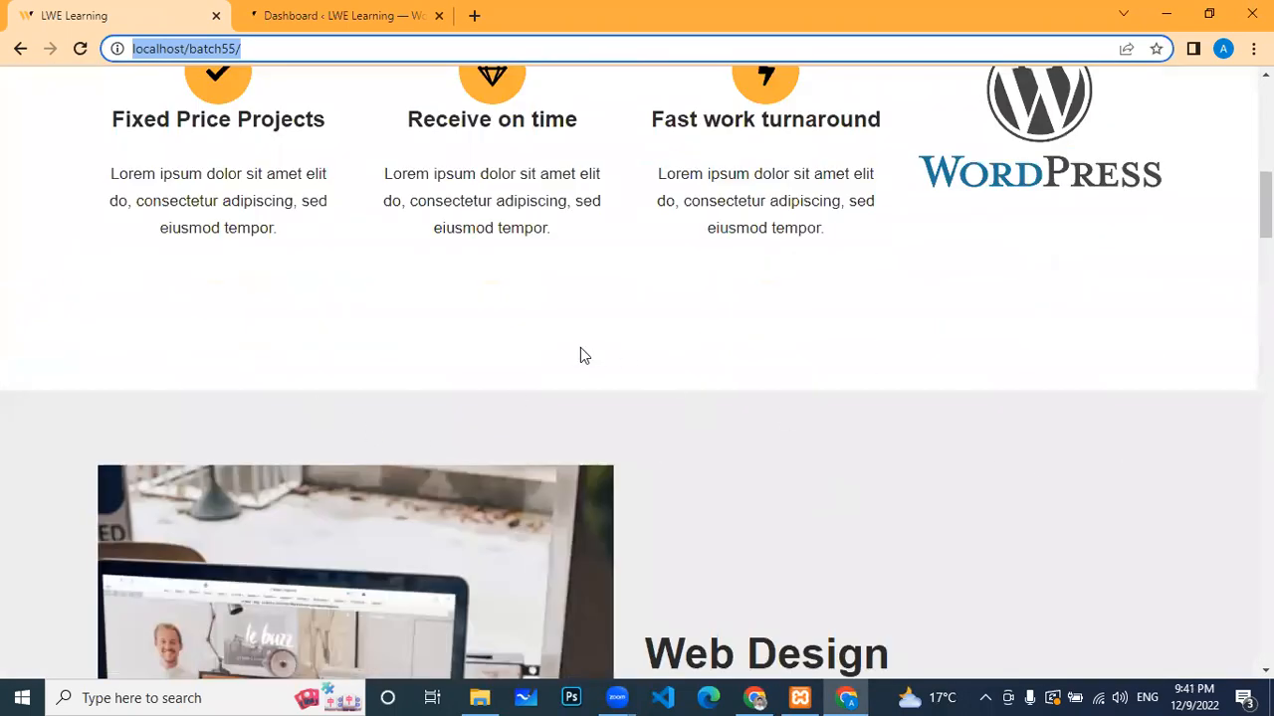
{"action": "scroll", "coordinate": [349, 341], "scroll_direction": "down", "scroll_amount": 1}
{"action": "scroll", "coordinate": [349, 341], "scroll_direction": "down", "scroll_amount": 2}
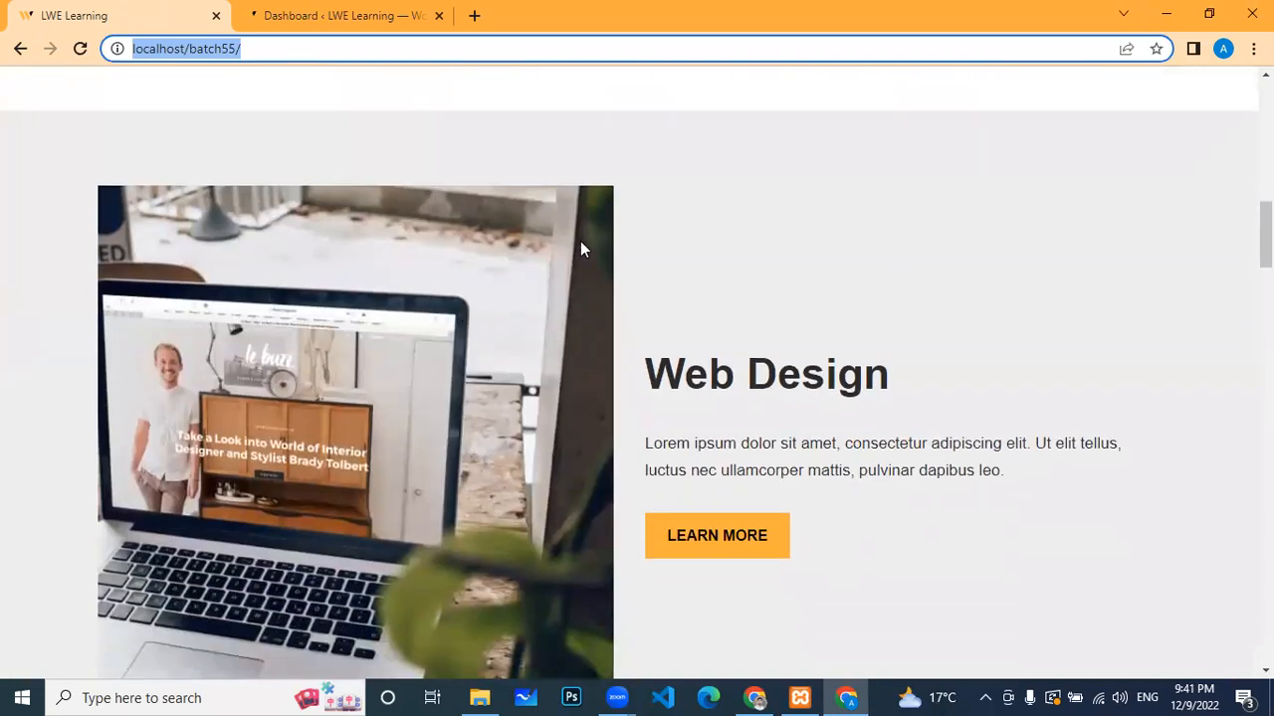
{"action": "scroll", "coordinate": [582, 182], "scroll_direction": "up", "scroll_amount": 2}
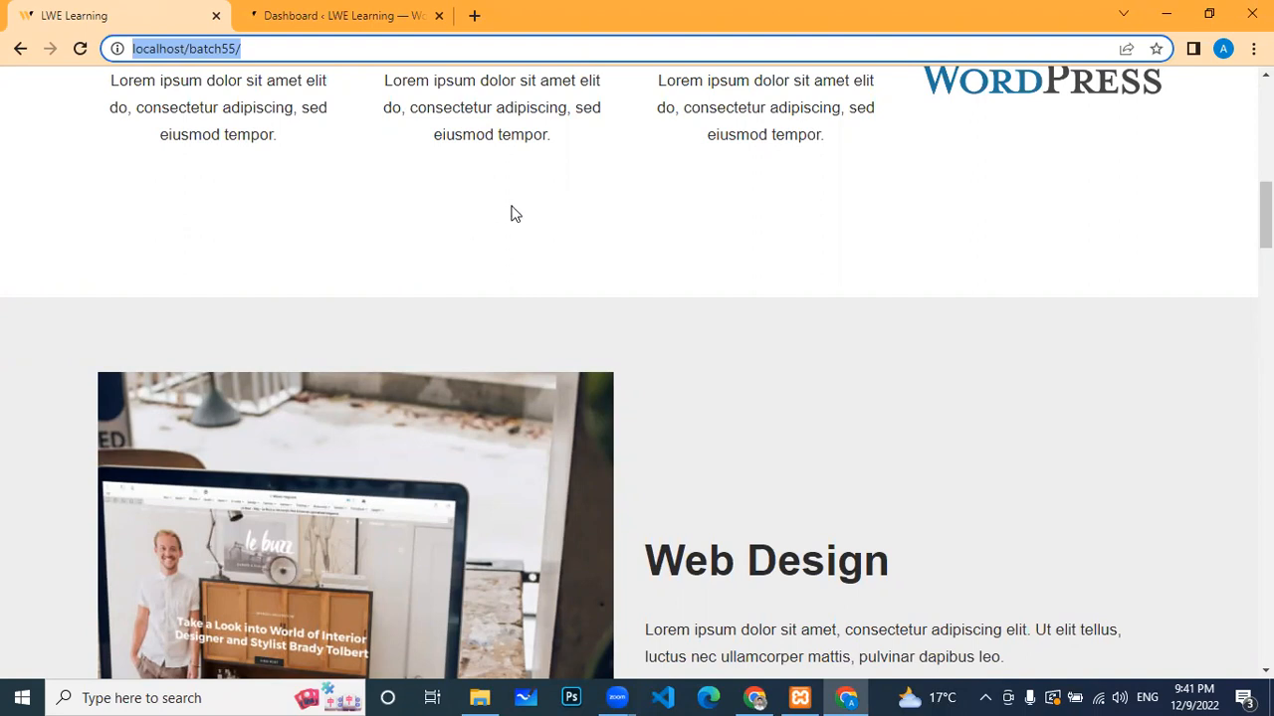
{"action": "scroll", "coordinate": [511, 210], "scroll_direction": "up", "scroll_amount": 6}
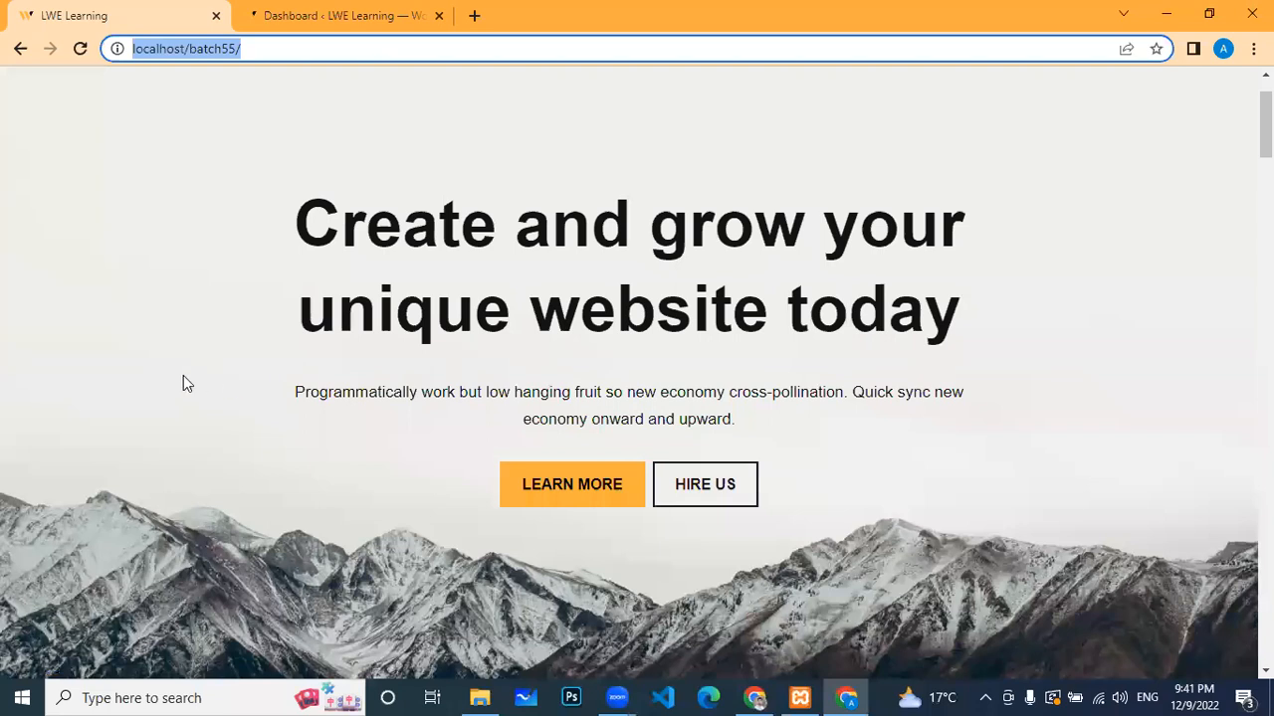
{"action": "scroll", "coordinate": [183, 375], "scroll_direction": "down", "scroll_amount": 10}
{"action": "scroll", "coordinate": [603, 526], "scroll_direction": "up", "scroll_amount": 5}
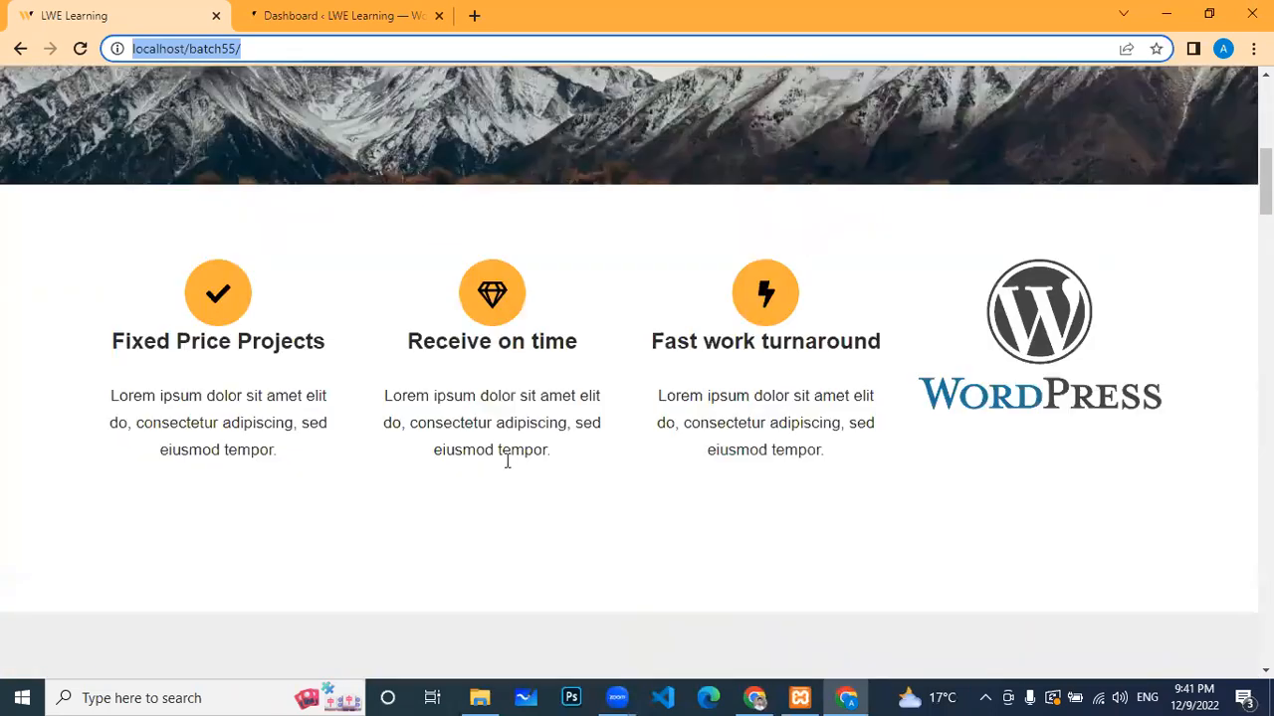
{"action": "scroll", "coordinate": [508, 460], "scroll_direction": "up", "scroll_amount": 5}
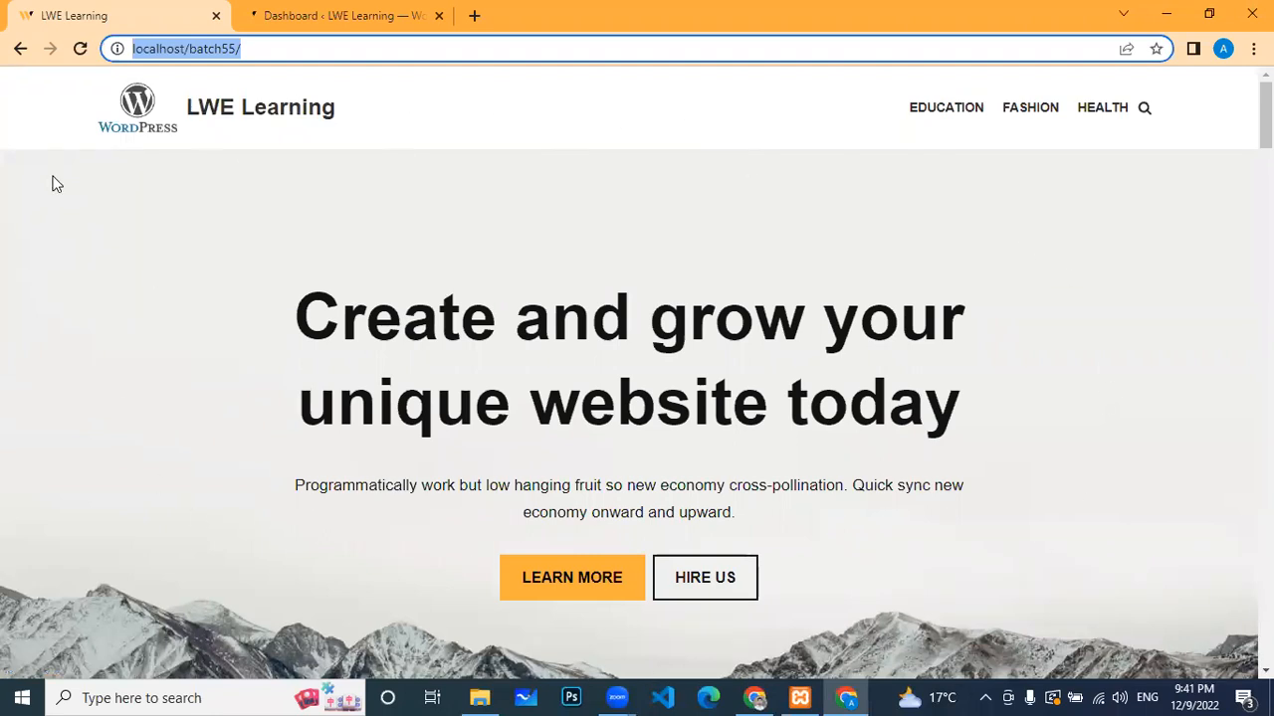
{"action": "left_click_drag", "start_coordinate": [1266, 114], "coordinate": [1265, 162]}
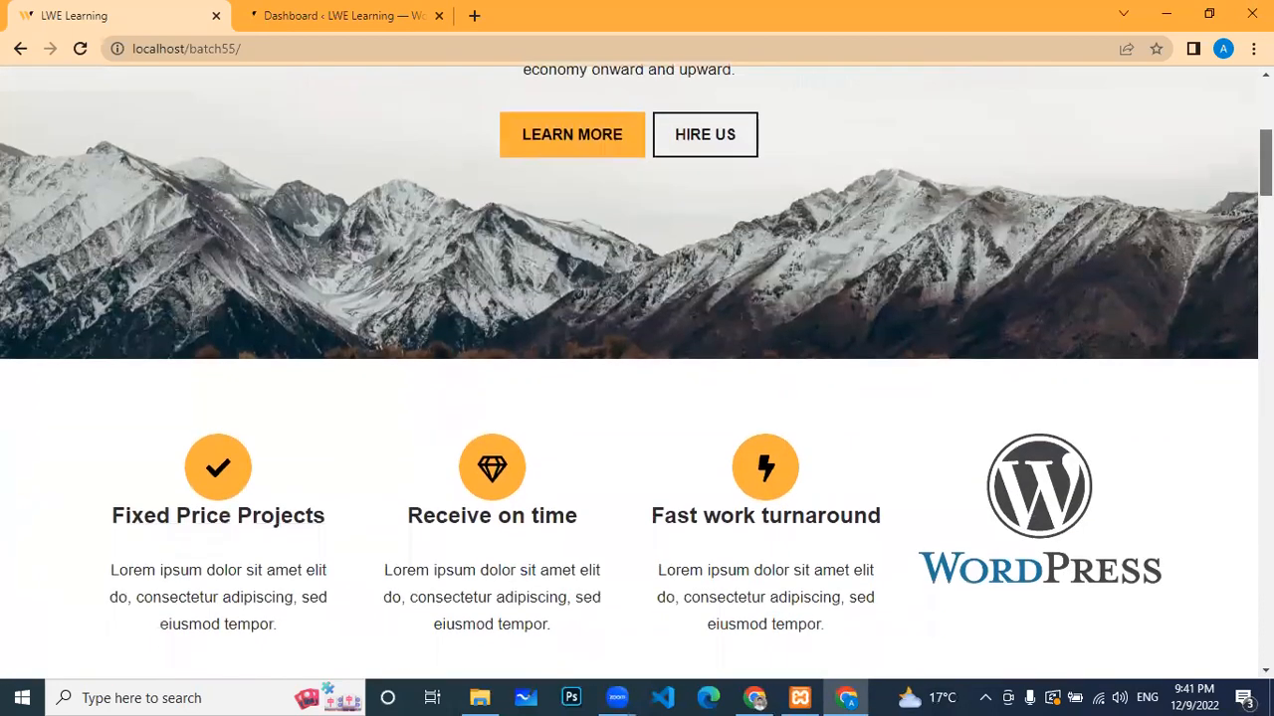
{"action": "scroll", "coordinate": [754, 309], "scroll_direction": "down", "scroll_amount": 4}
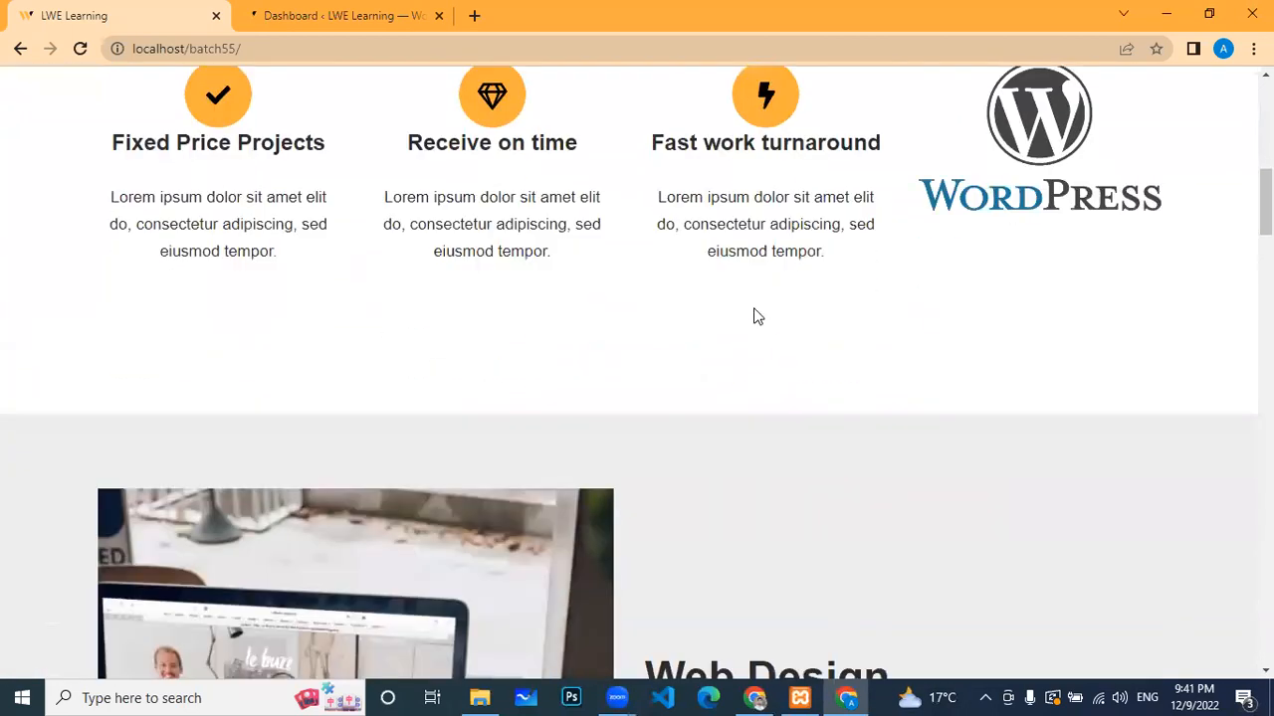
{"action": "scroll", "coordinate": [753, 316], "scroll_direction": "up", "scroll_amount": 4}
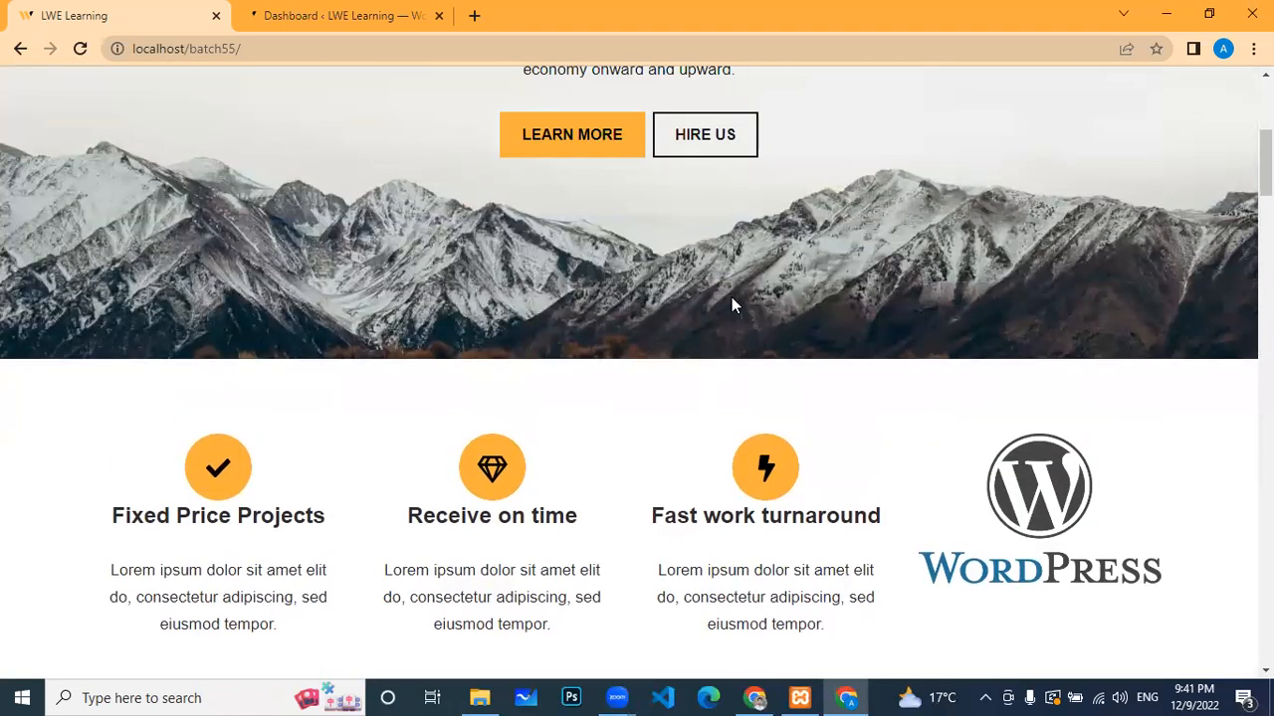
{"action": "scroll", "coordinate": [732, 298], "scroll_direction": "up", "scroll_amount": 5}
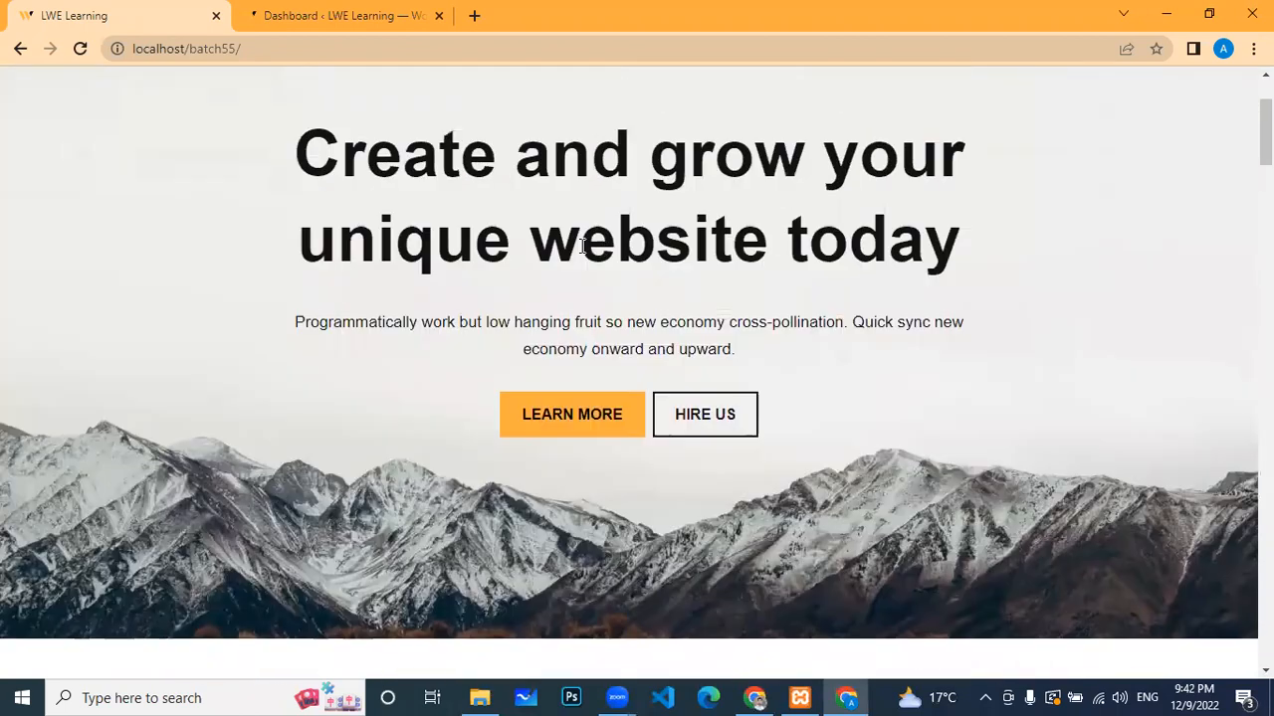
{"action": "left_click", "coordinate": [334, 30]}
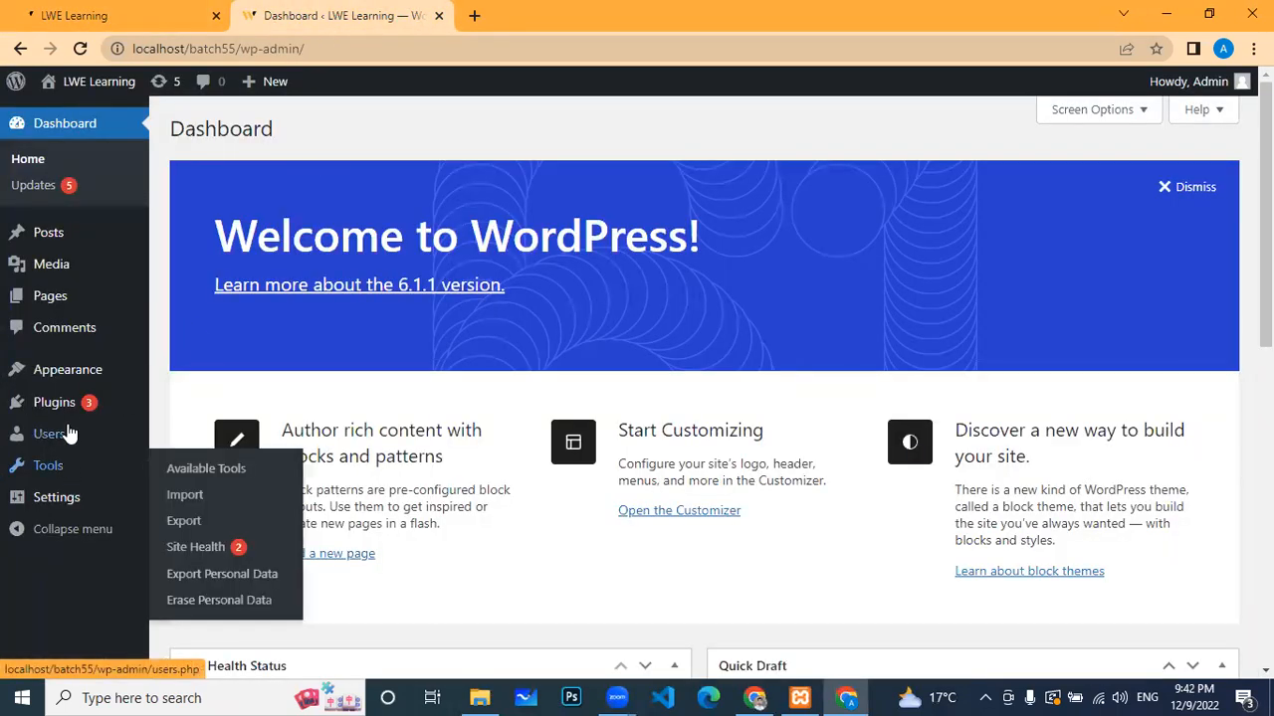
Step: Go to Plugins > Add New in the admin sidebar
{"action": "left_click", "coordinate": [68, 409]}
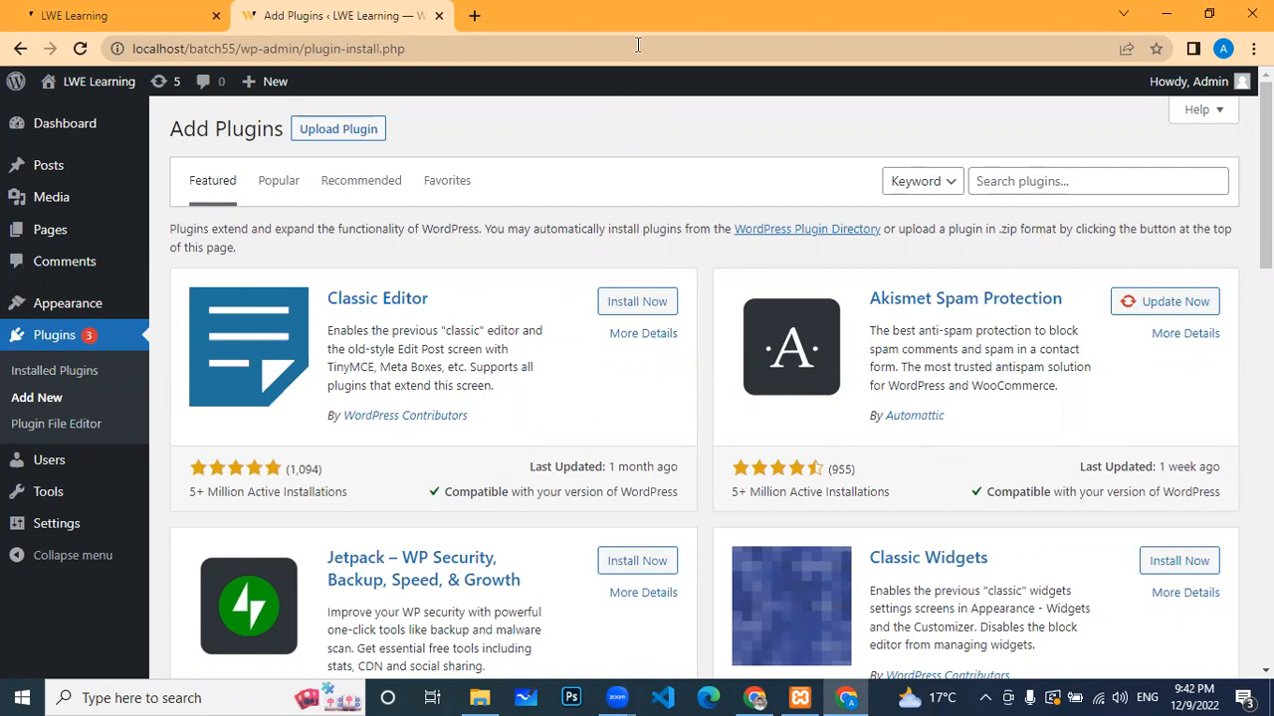
Step: Search the plugin directory for 'woocommerce' via the autocomplete suggestion
{"action": "left_click", "coordinate": [1014, 179]}
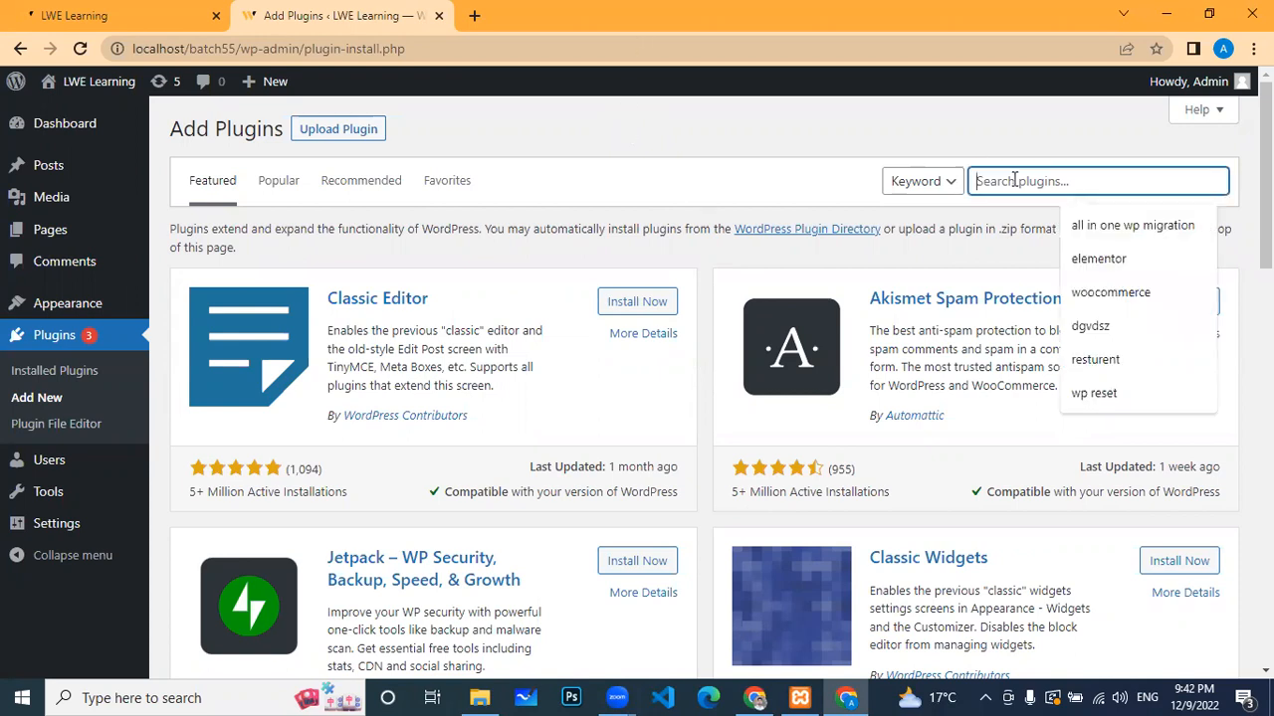
{"action": "left_click", "coordinate": [1119, 295]}
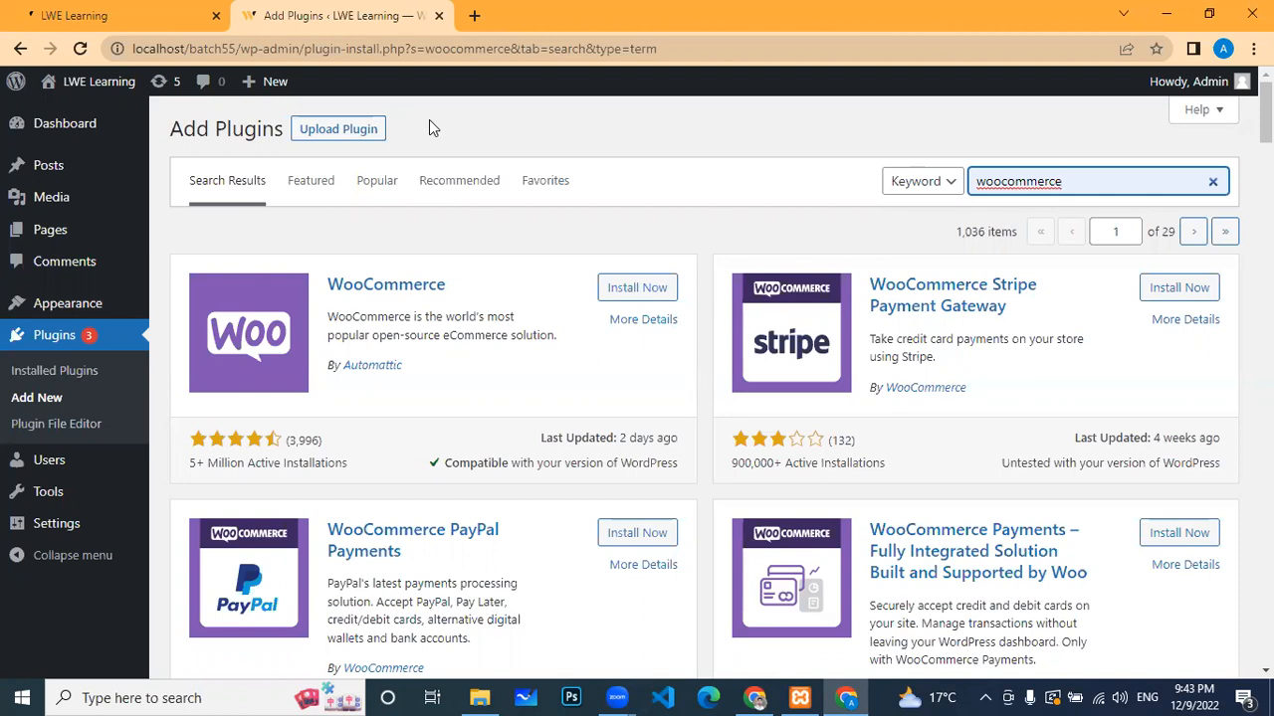
Step: Install WooCommerce by Automattic from the search results and reveal the plugin zip upload panel
{"action": "left_click", "coordinate": [120, 16]}
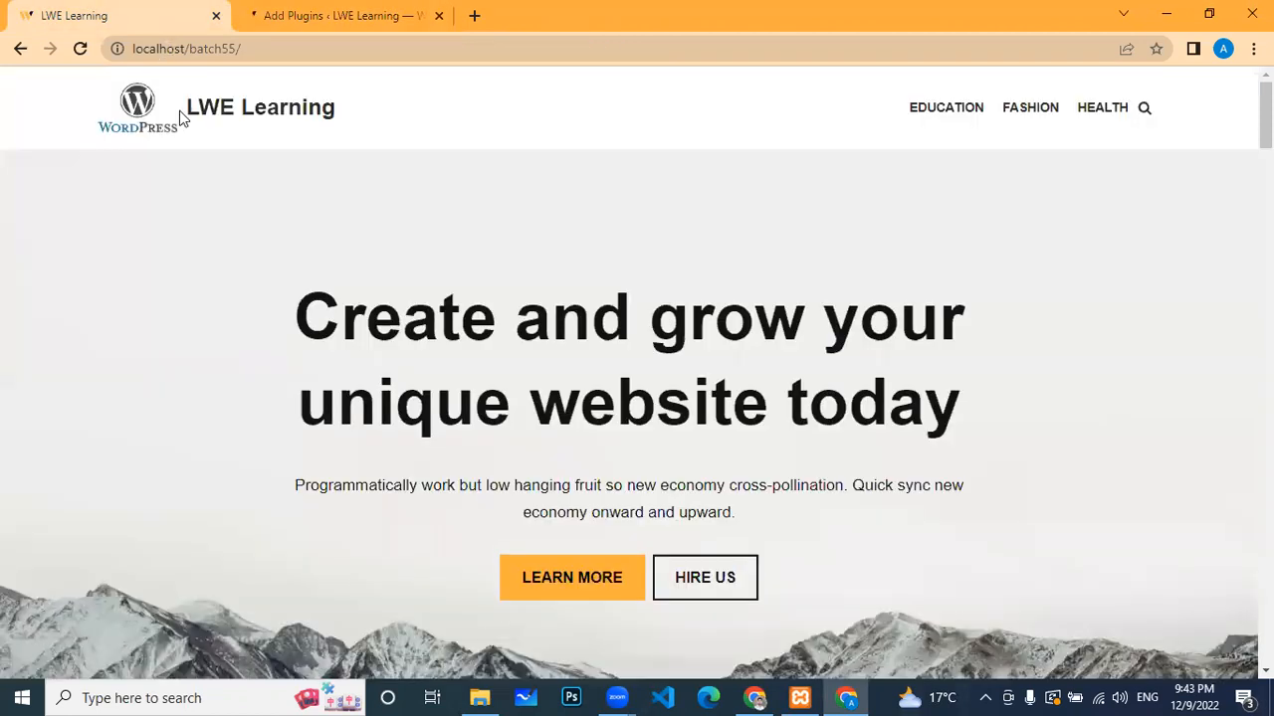
{"action": "left_click", "coordinate": [335, 26]}
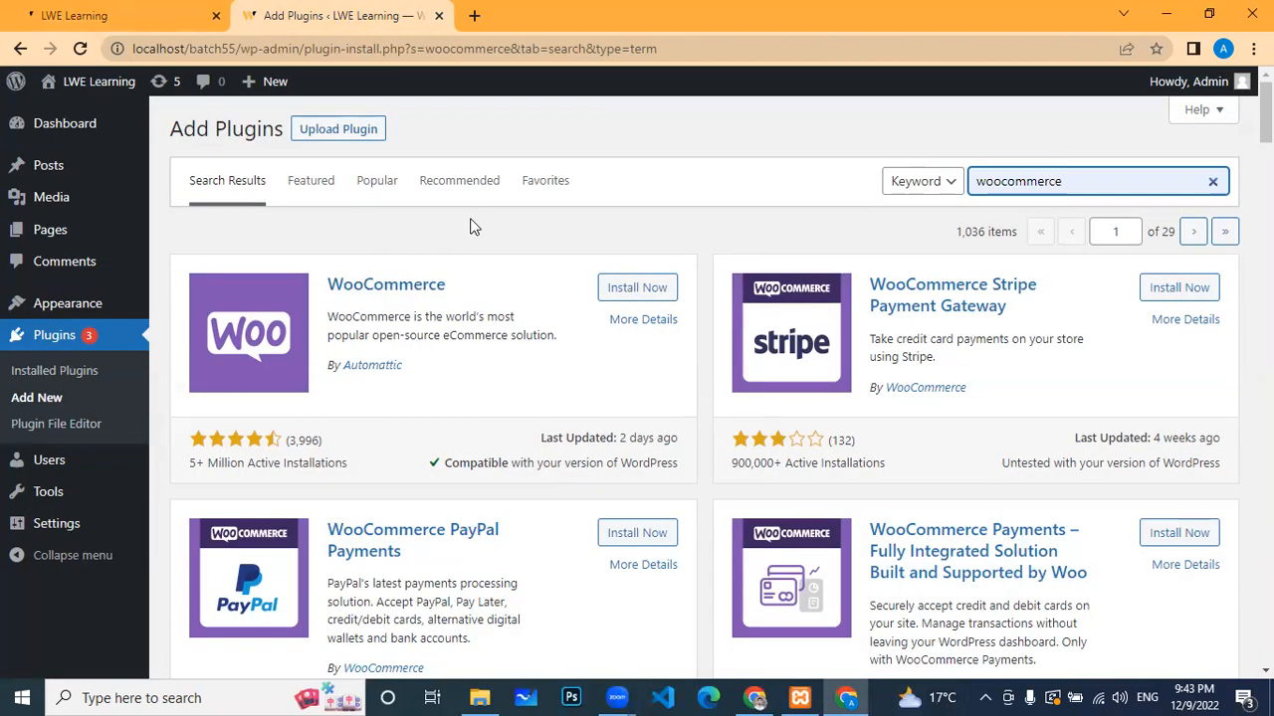
{"action": "left_click", "coordinate": [640, 290]}
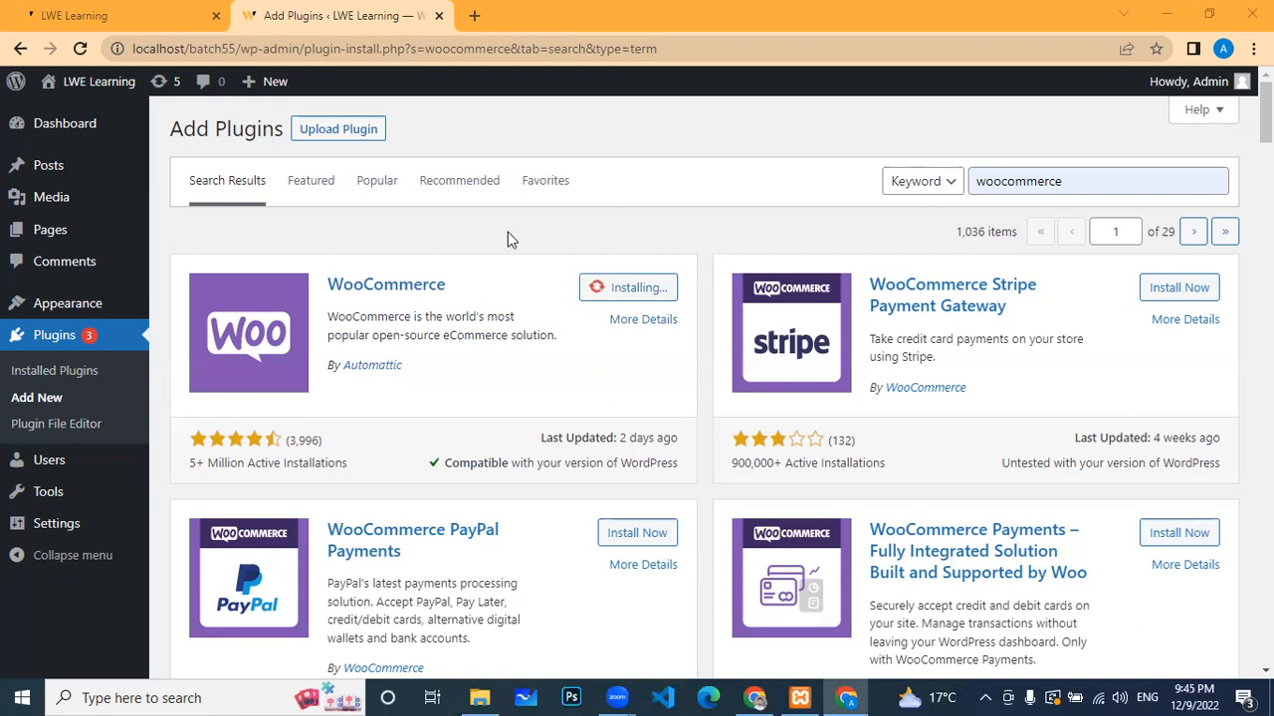
{"action": "left_click", "coordinate": [350, 130]}
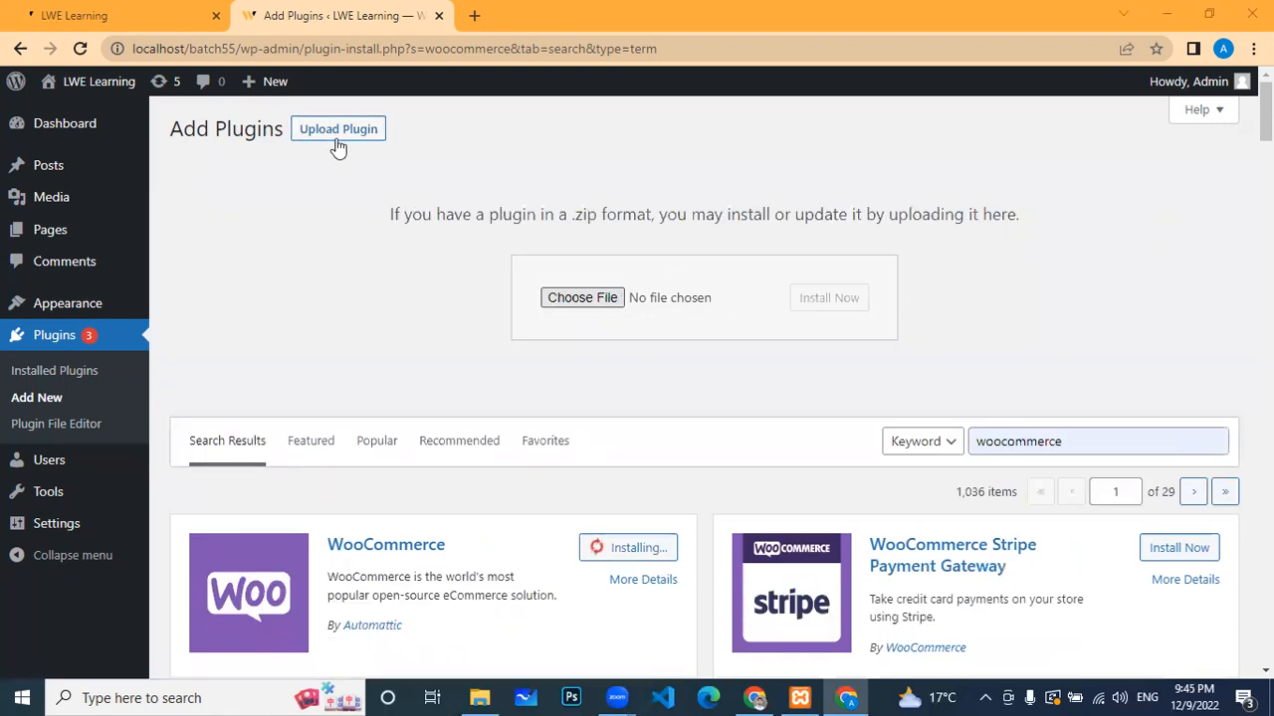
Step: Upload woocommerce.7.1.0.zip from Downloads, install it, and confirm leaving the page
{"action": "left_click", "coordinate": [582, 298]}
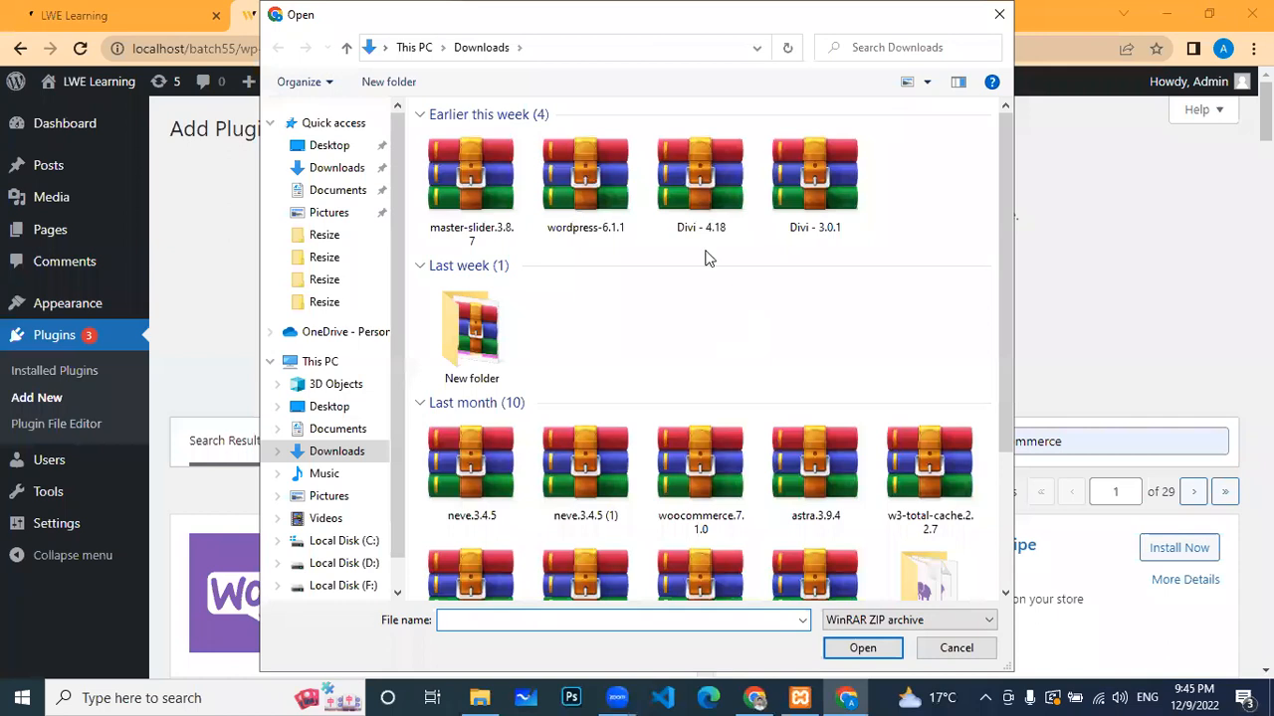
{"action": "scroll", "coordinate": [705, 256], "scroll_direction": "down", "scroll_amount": 2}
{"action": "left_click", "coordinate": [861, 645]}
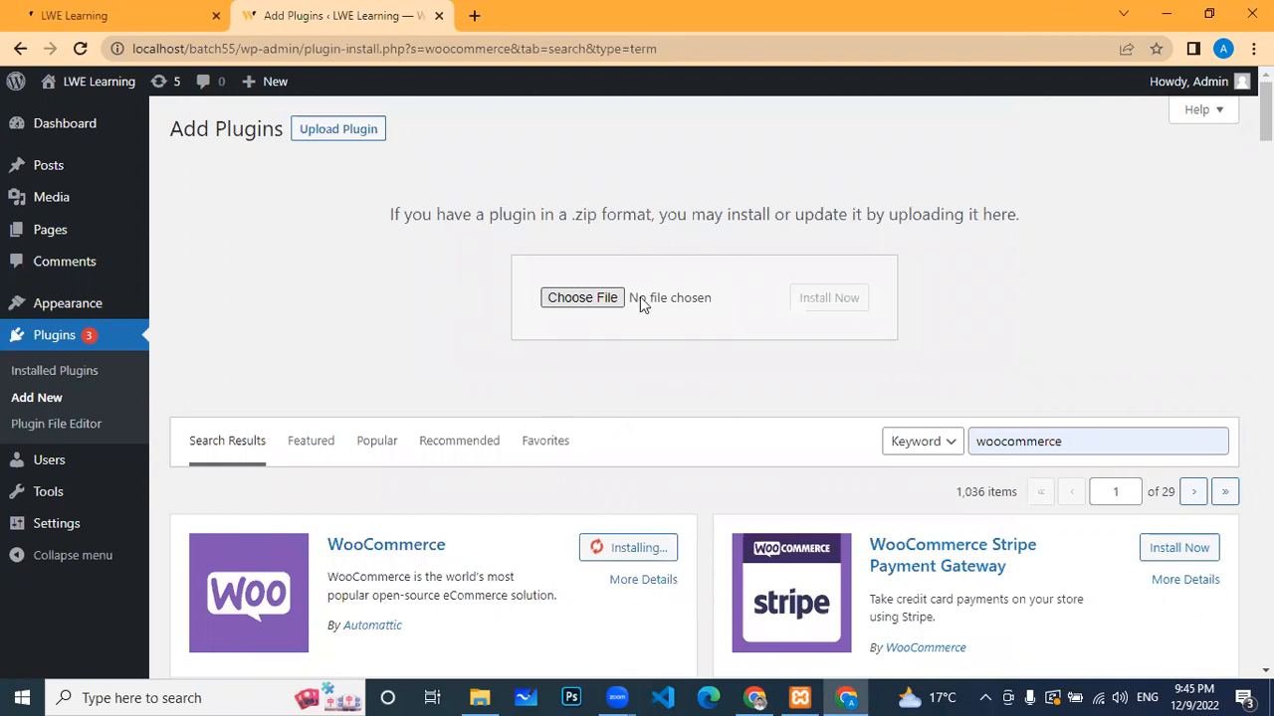
{"action": "left_click", "coordinate": [810, 302]}
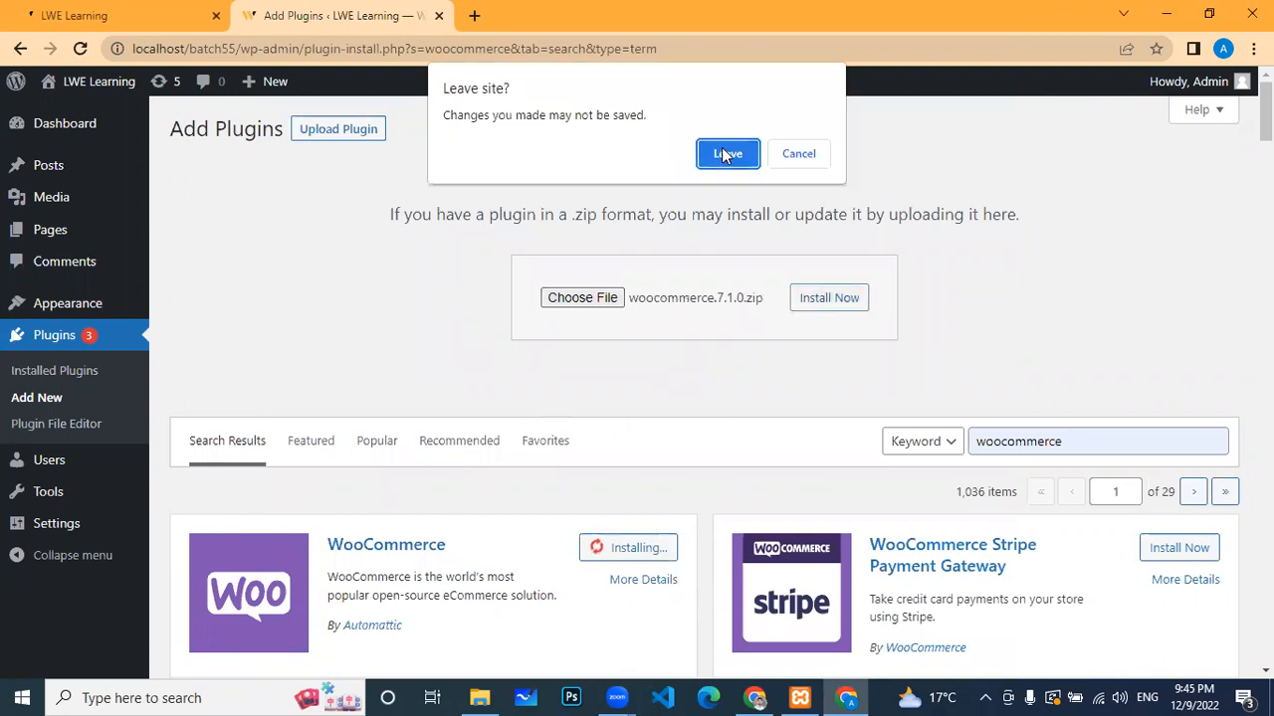
{"action": "left_click", "coordinate": [725, 155]}
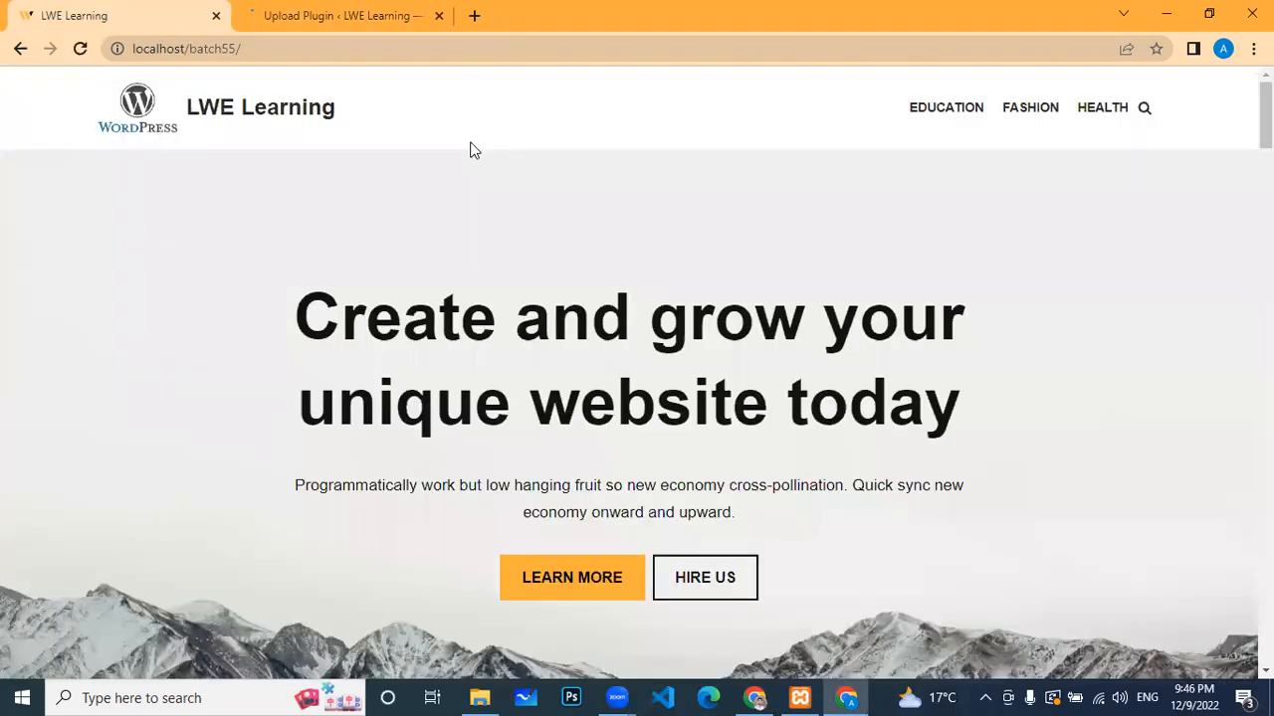
Step: Check the WooCommerce zip install progress on the Upload Plugin tab
{"action": "left_click", "coordinate": [398, 14]}
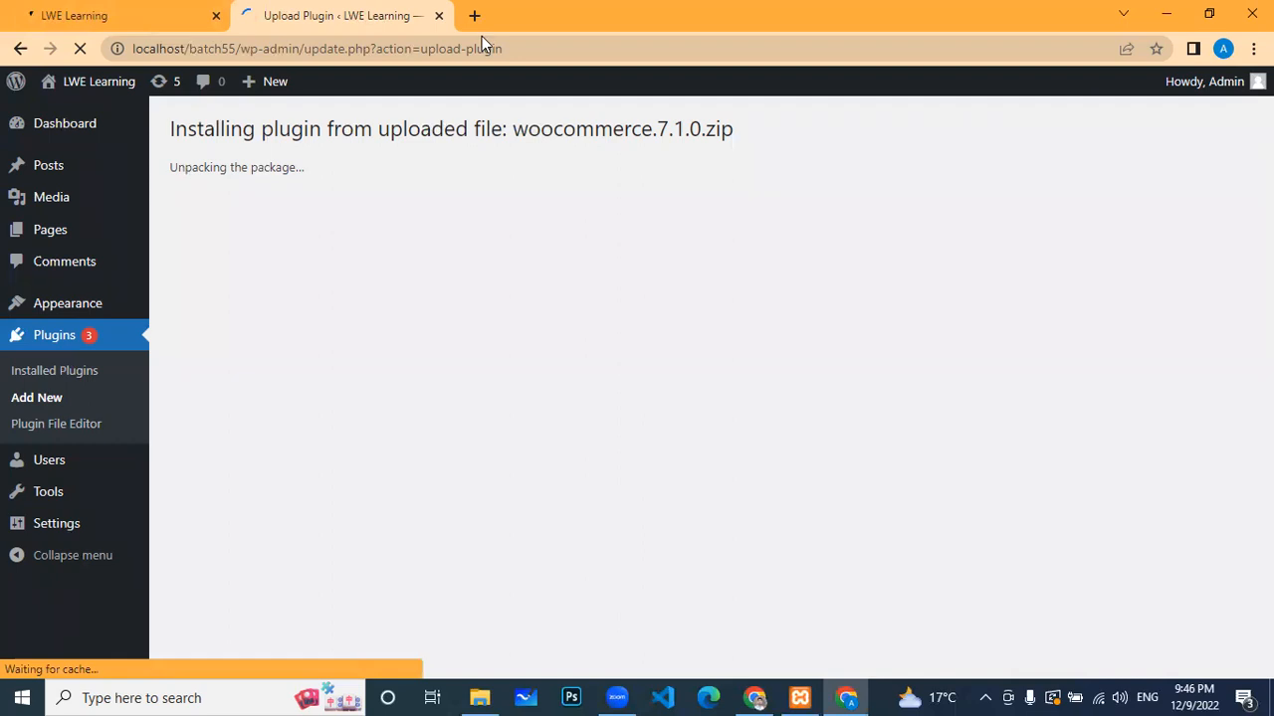
{"action": "scroll", "coordinate": [633, 309], "scroll_direction": "down", "scroll_amount": 2}
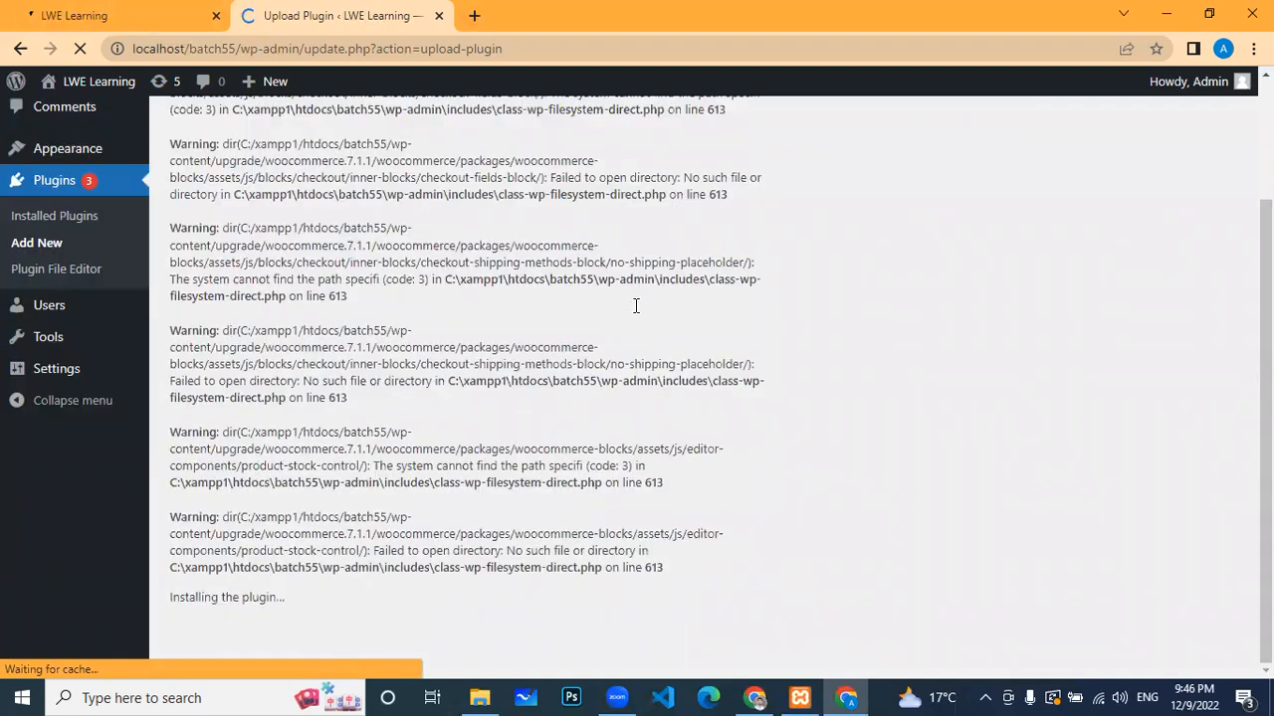
{"action": "scroll", "coordinate": [500, 378], "scroll_direction": "up", "scroll_amount": 2}
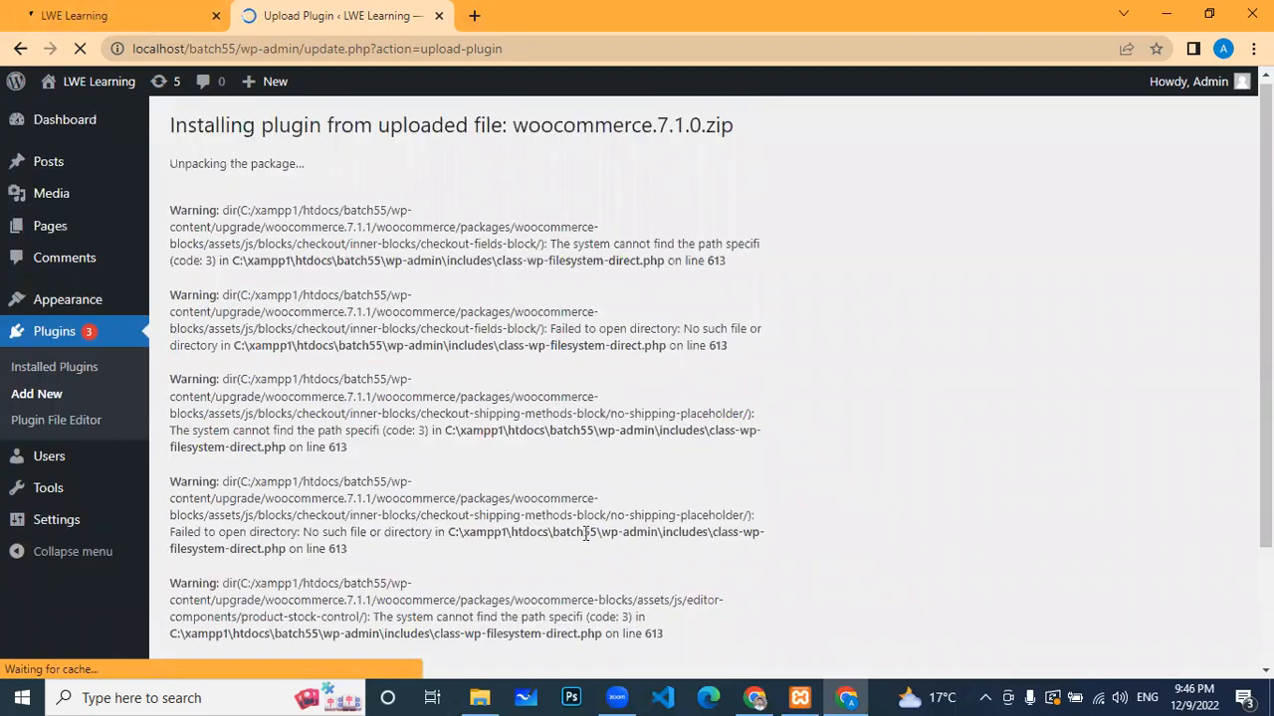
{"action": "scroll", "coordinate": [565, 517], "scroll_direction": "down", "scroll_amount": 2}
{"action": "scroll", "coordinate": [464, 478], "scroll_direction": "up", "scroll_amount": 1}
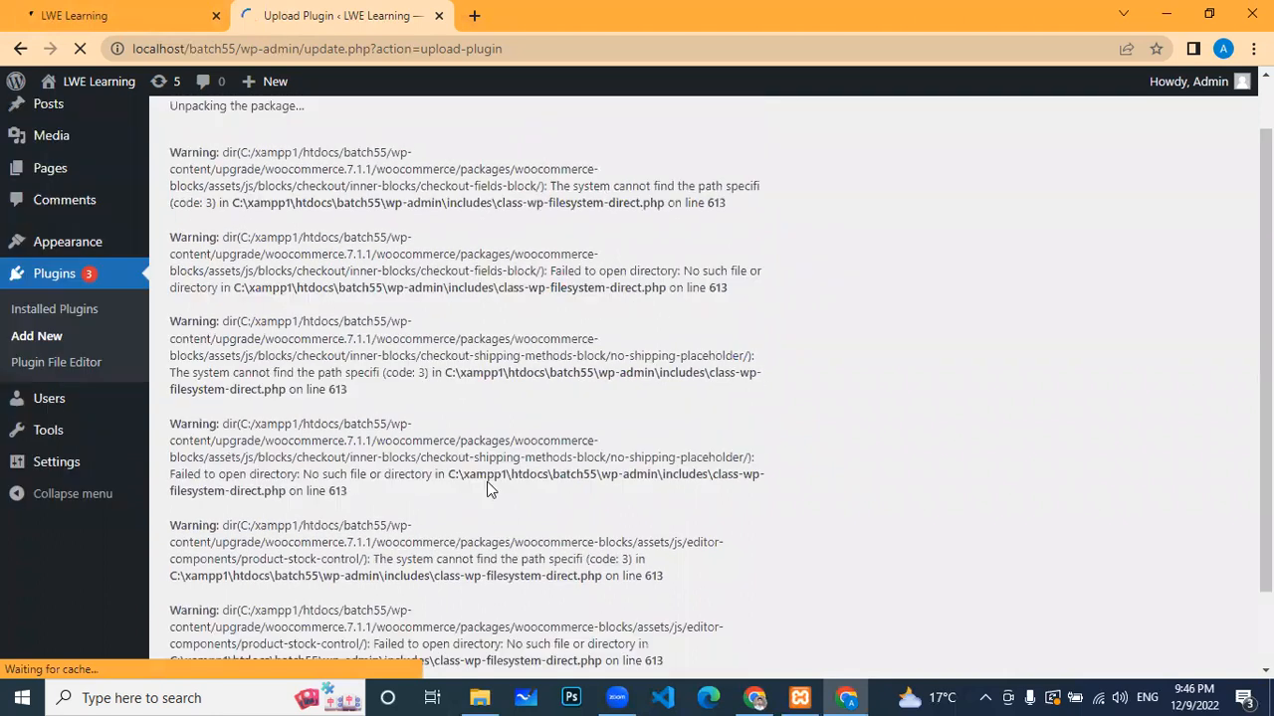
{"action": "scroll", "coordinate": [271, 397], "scroll_direction": "up", "scroll_amount": 1}
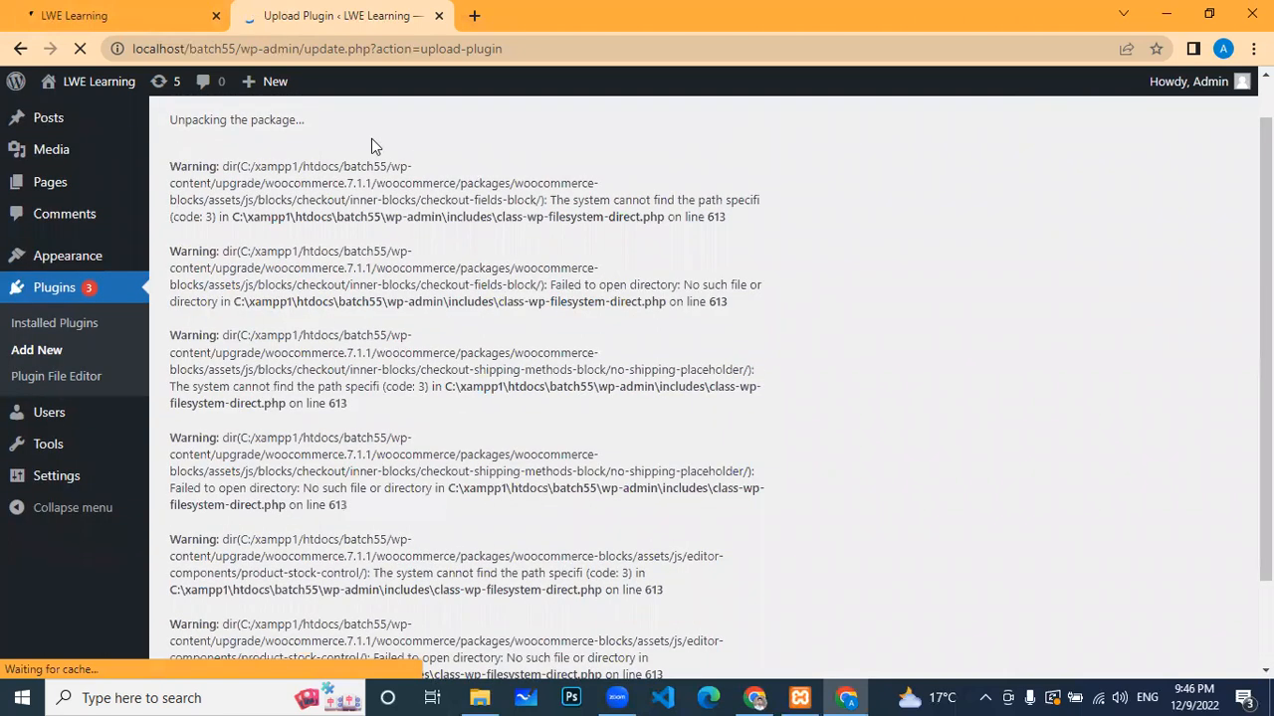
Step: Open a new browser tab with localhost/ entered in the address bar
{"action": "left_click", "coordinate": [474, 15]}
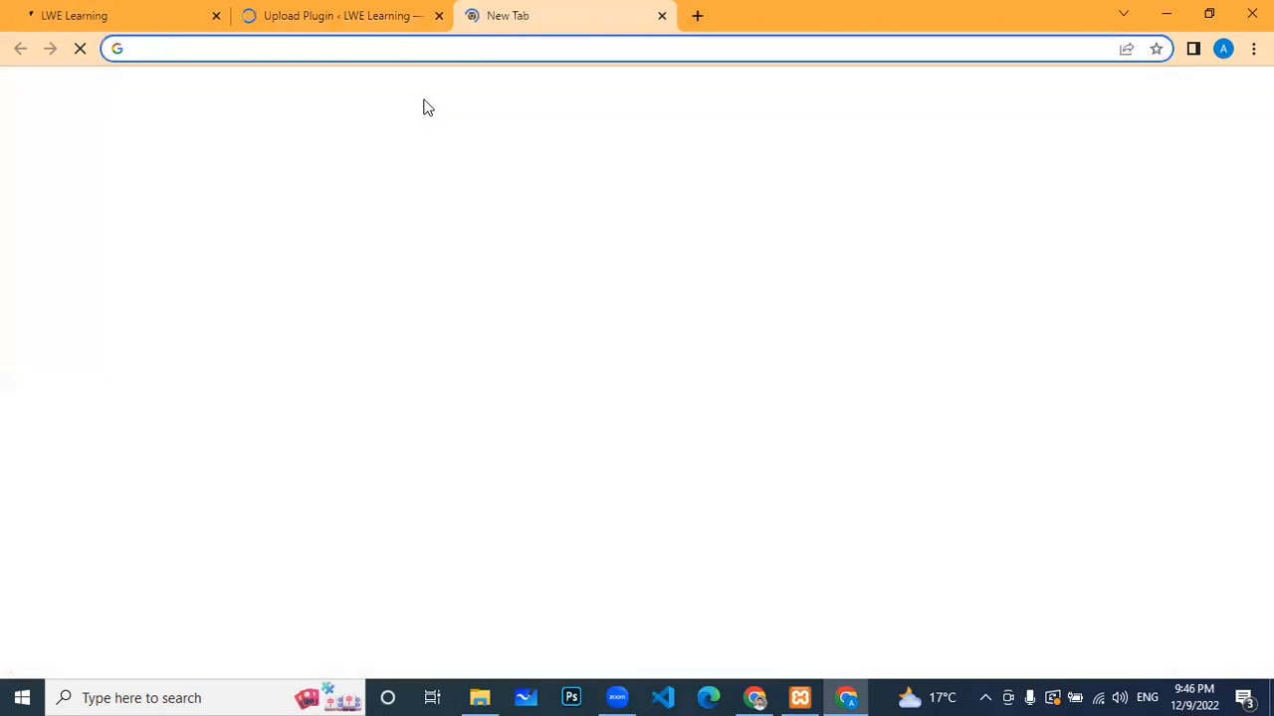
{"action": "type", "text": "locl"}
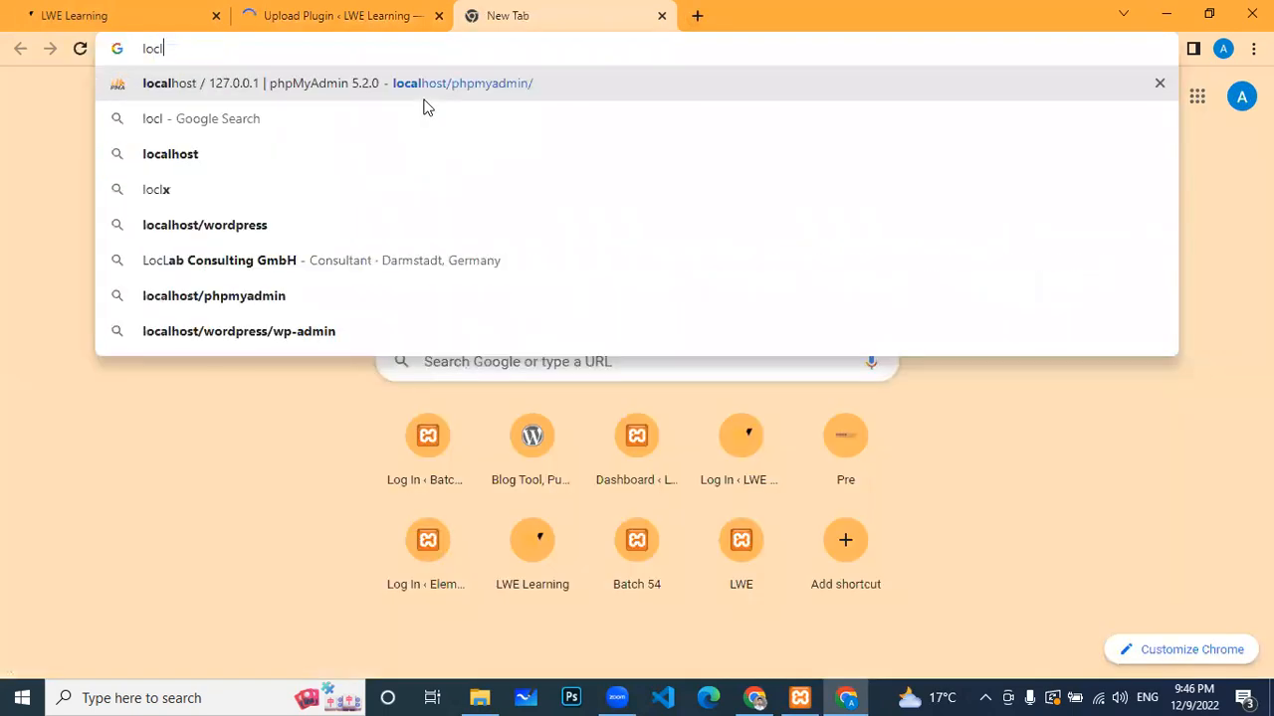
{"action": "key", "text": "BackSpace"}
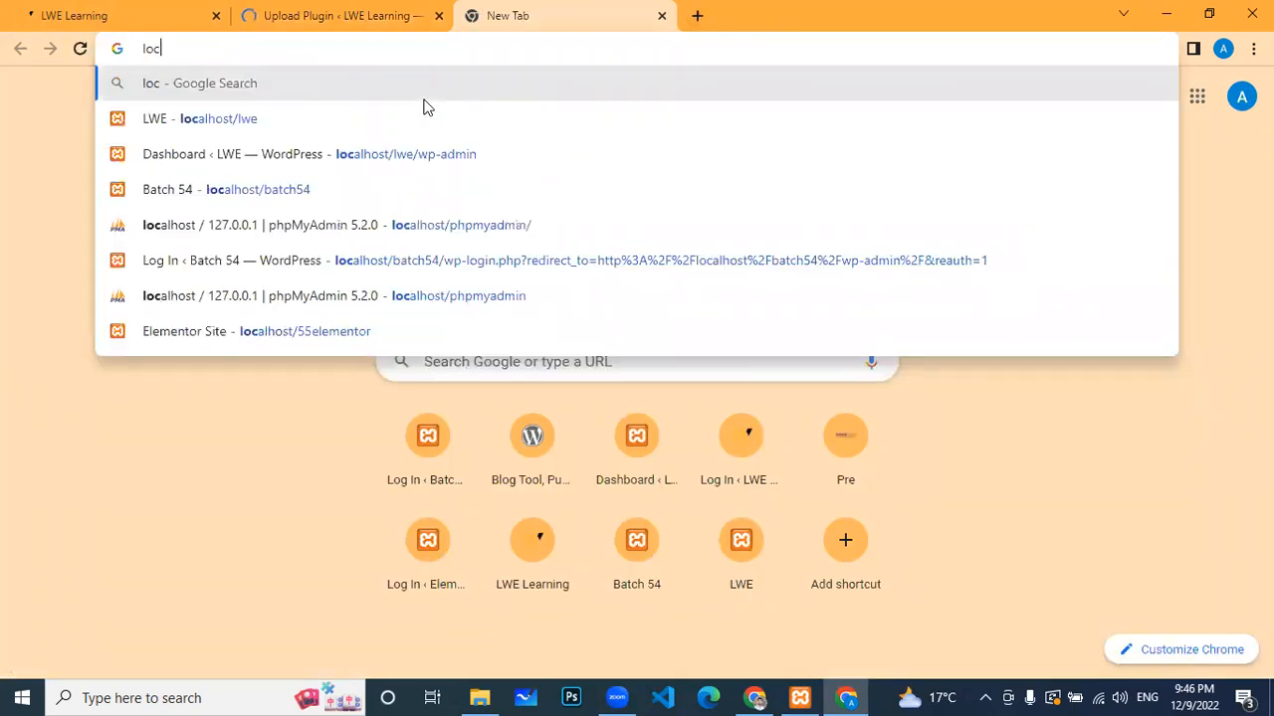
{"action": "type", "text": "al"}
{"action": "key", "text": "Right"}
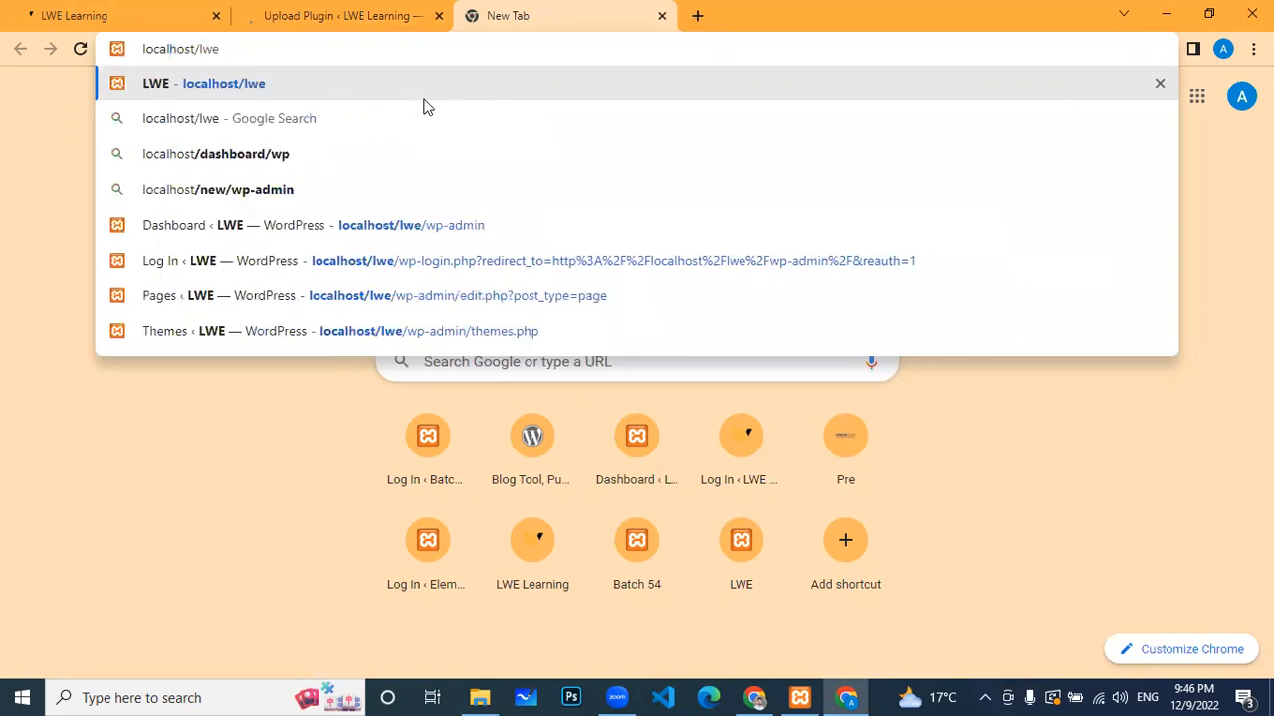
{"action": "key", "text": "BackSpace"}
{"action": "key", "text": "BackSpace"}
{"action": "key", "text": "BackSpace"}
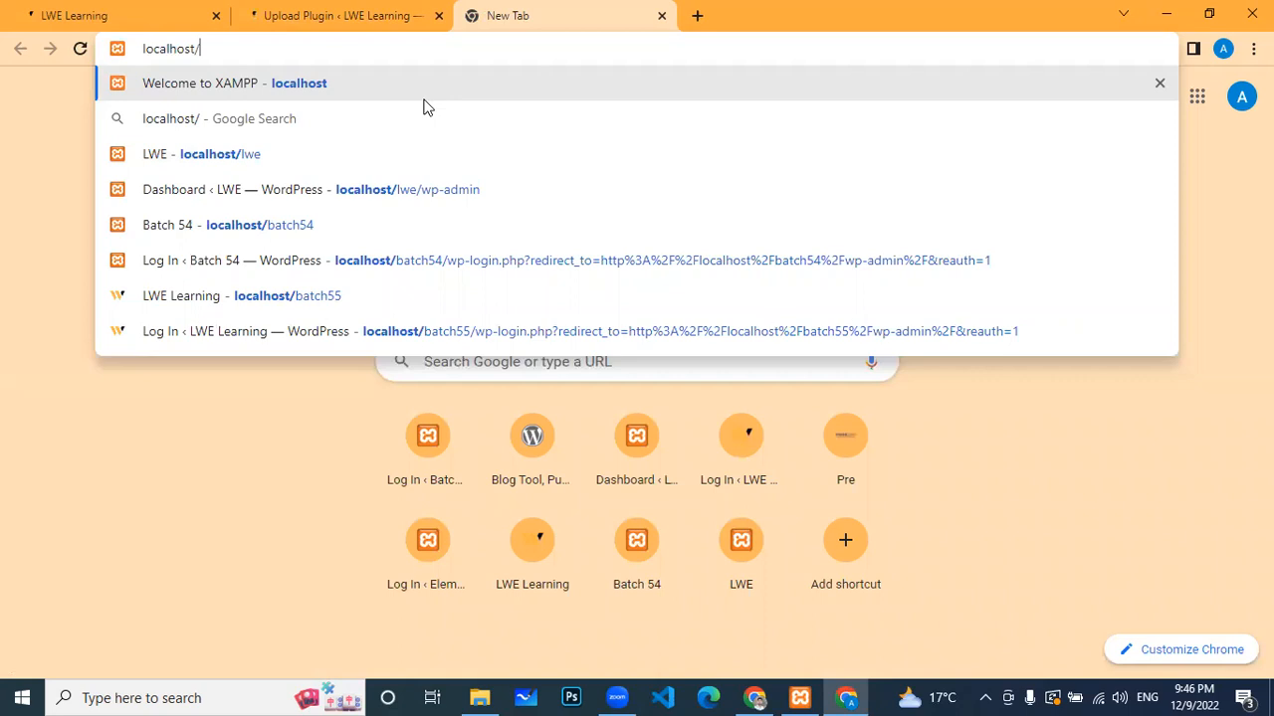
Step: Confirm the install stopped because the woocommerce folder already exists, then return to the localhost/ tab
{"action": "left_click", "coordinate": [358, 10]}
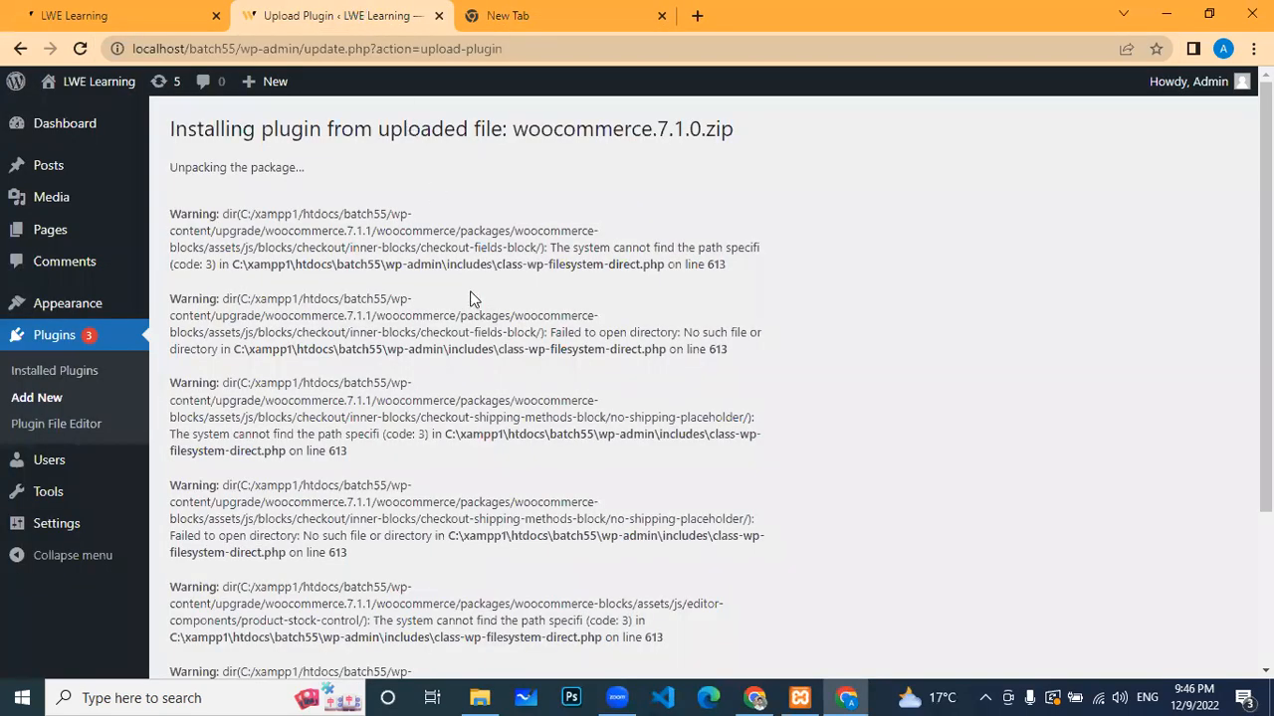
{"action": "scroll", "coordinate": [477, 303], "scroll_direction": "down", "scroll_amount": 2}
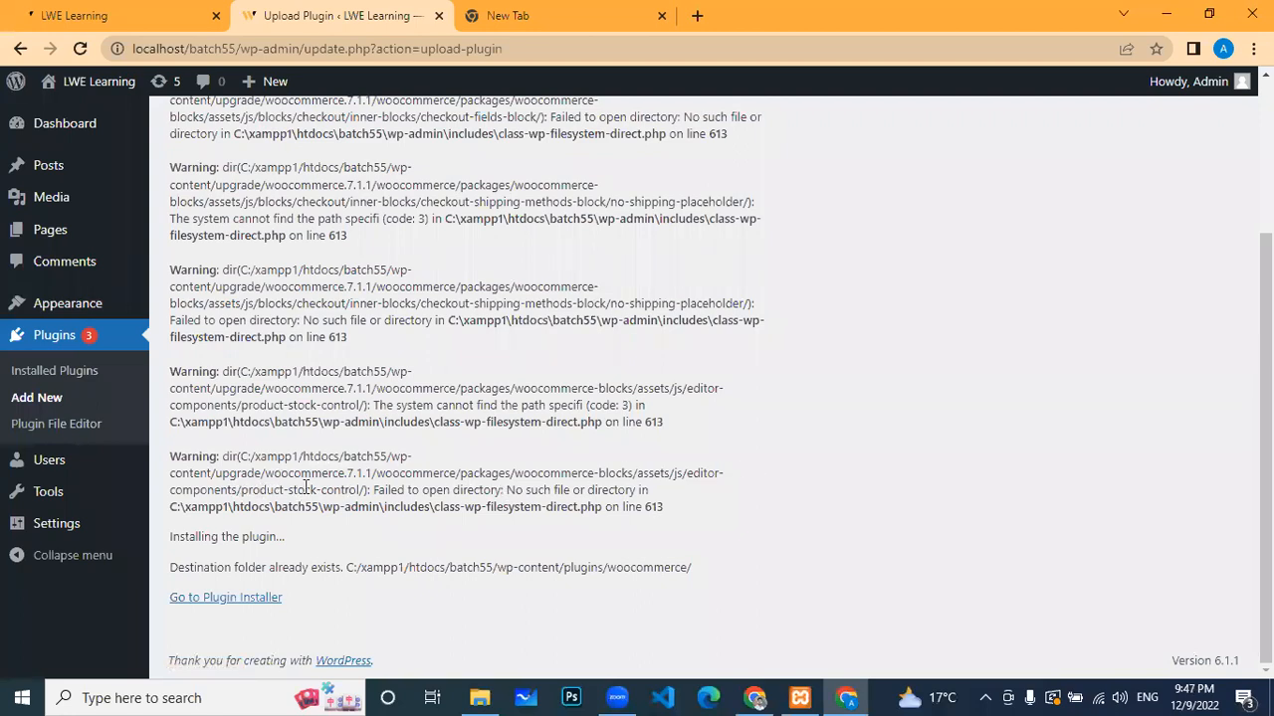
{"action": "left_click", "coordinate": [568, 8]}
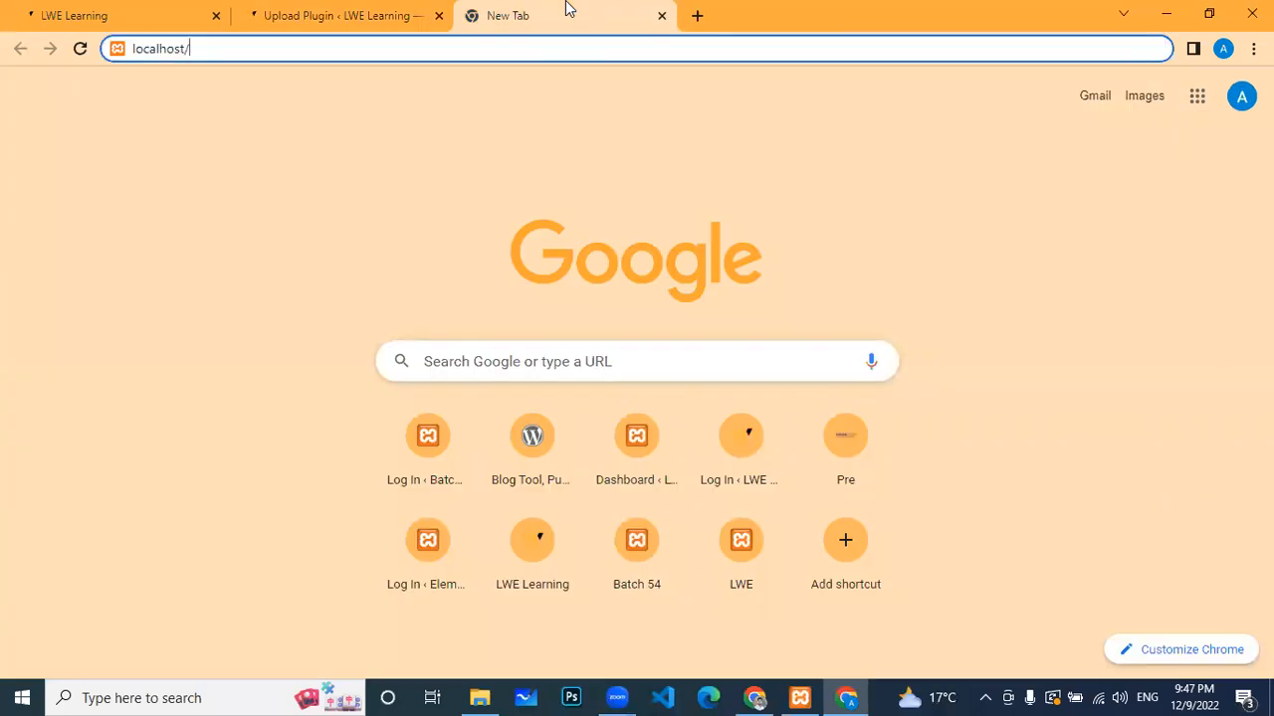
Step: Load localhost/55elementor in the new tab, then bring the LWE Learning tab back to its Dashboard
{"action": "type", "text": "55elementor"}
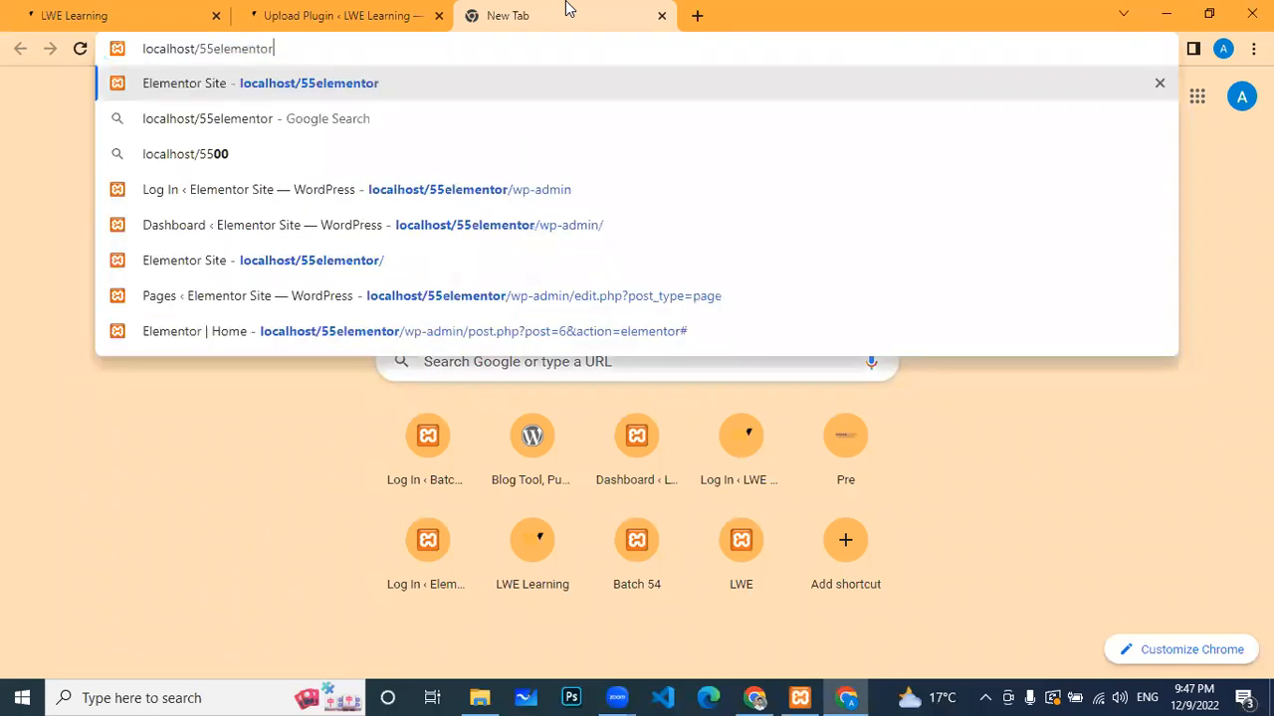
{"action": "key", "text": "Return"}
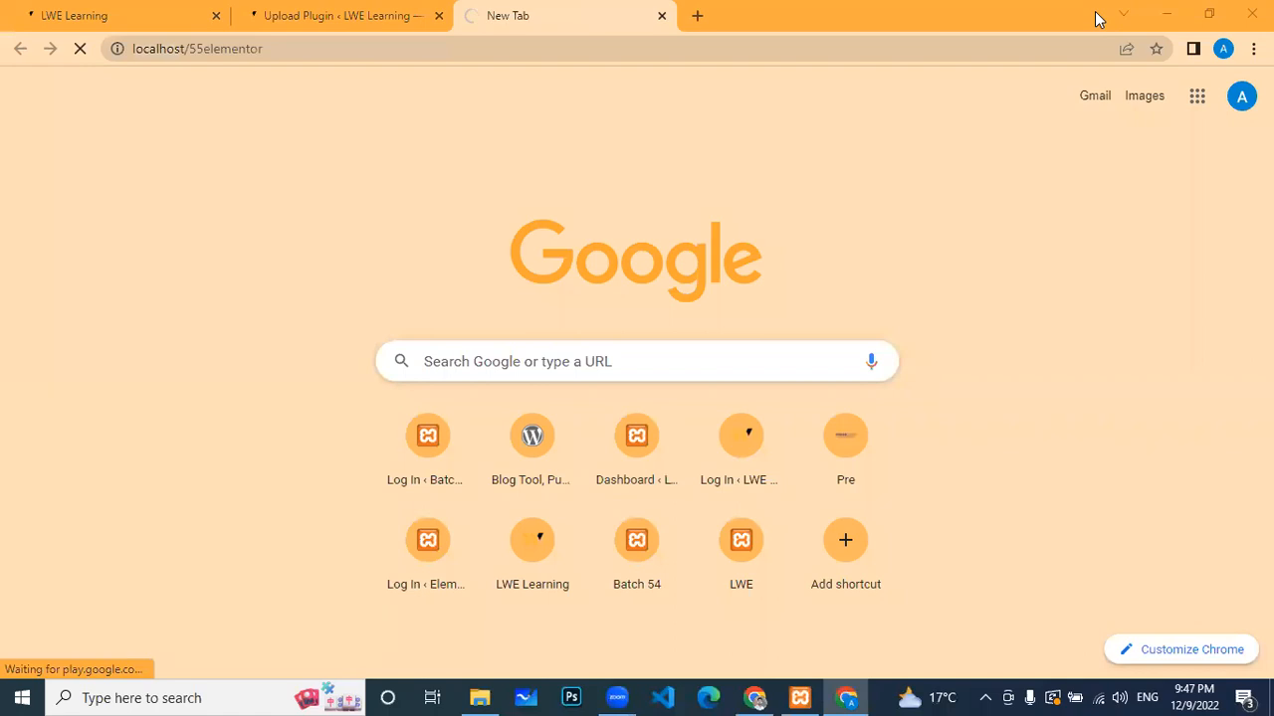
{"action": "left_click", "coordinate": [398, 14]}
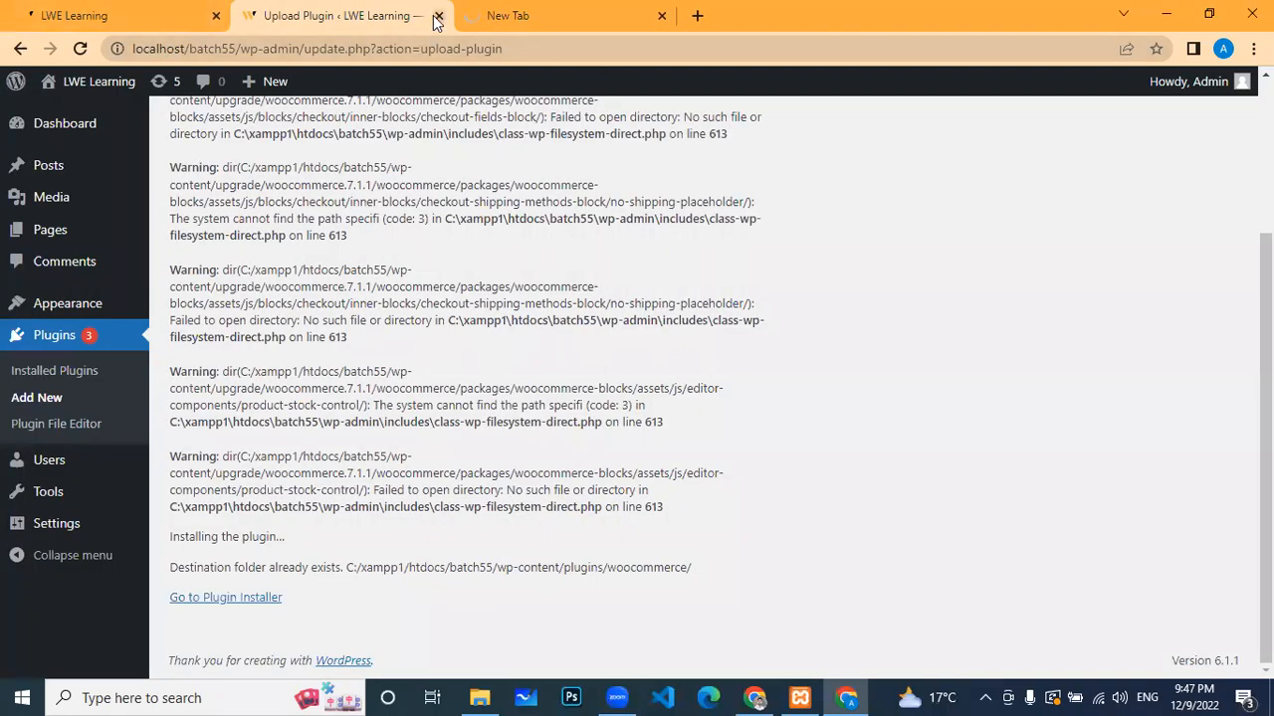
{"action": "scroll", "coordinate": [34, 183], "scroll_direction": "up", "scroll_amount": 3}
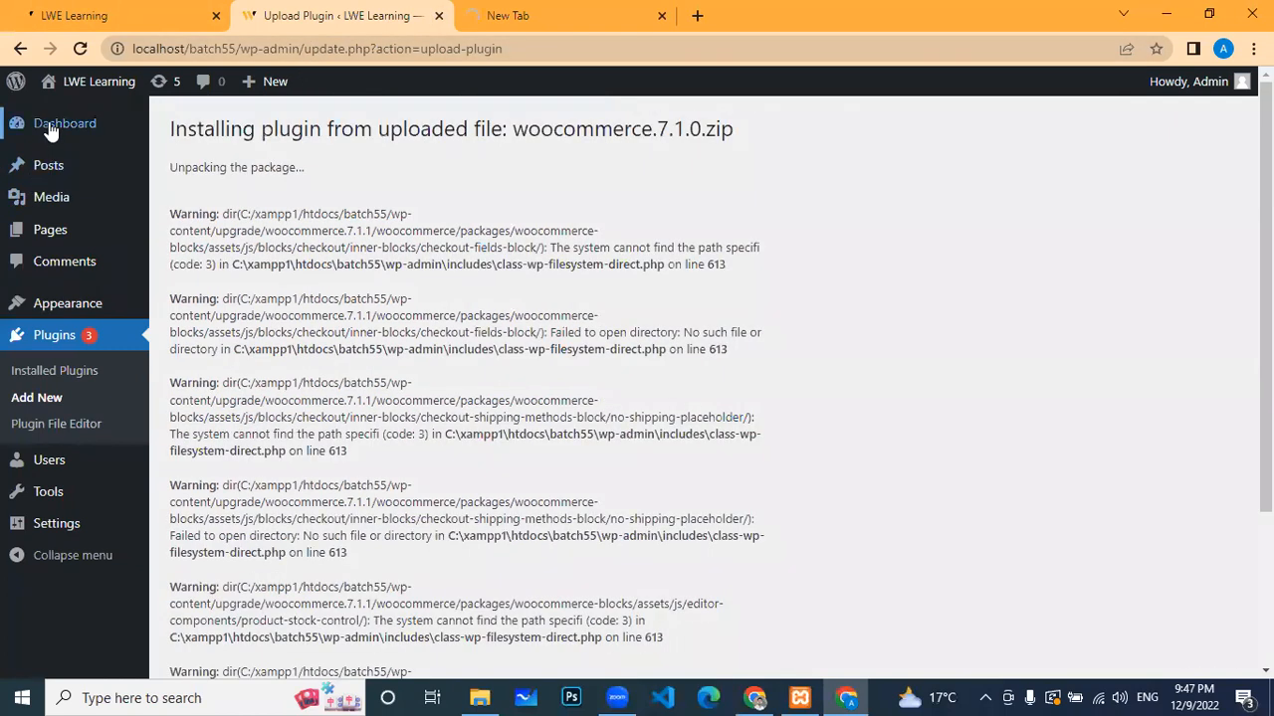
{"action": "left_click", "coordinate": [519, 10]}
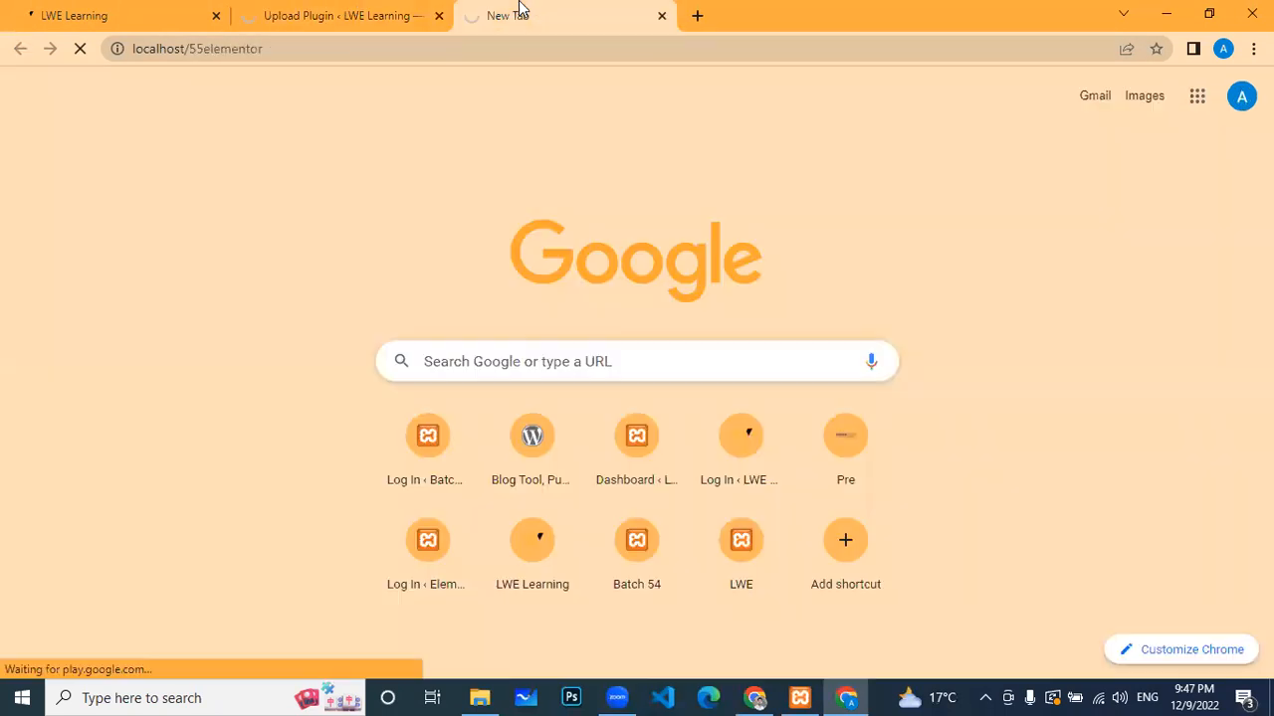
{"action": "left_click", "coordinate": [343, 12]}
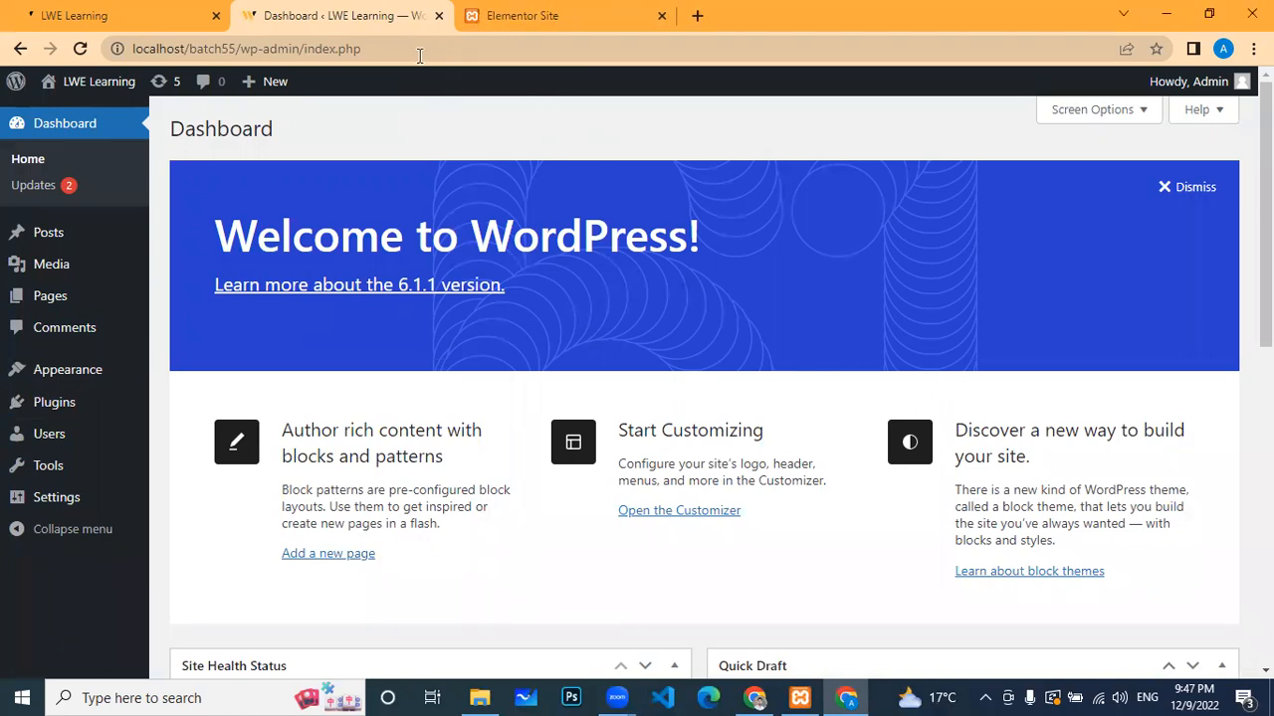
Step: Go to the Elementor Site tab and copy its localhost/55elementor address
{"action": "left_click", "coordinate": [144, 9]}
{"action": "key", "text": "ctrl+Tab"}
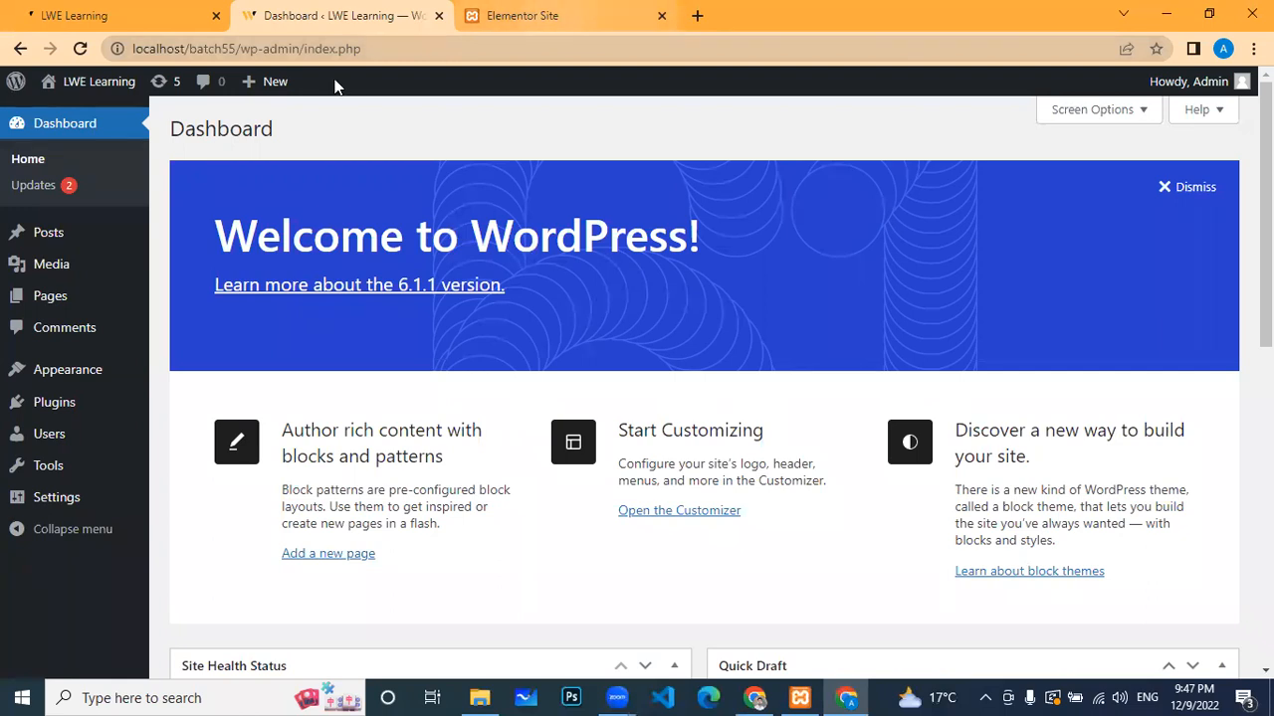
{"action": "key", "text": "ctrl+Tab"}
{"action": "left_click", "coordinate": [300, 44]}
{"action": "key", "text": "ctrl+c"}
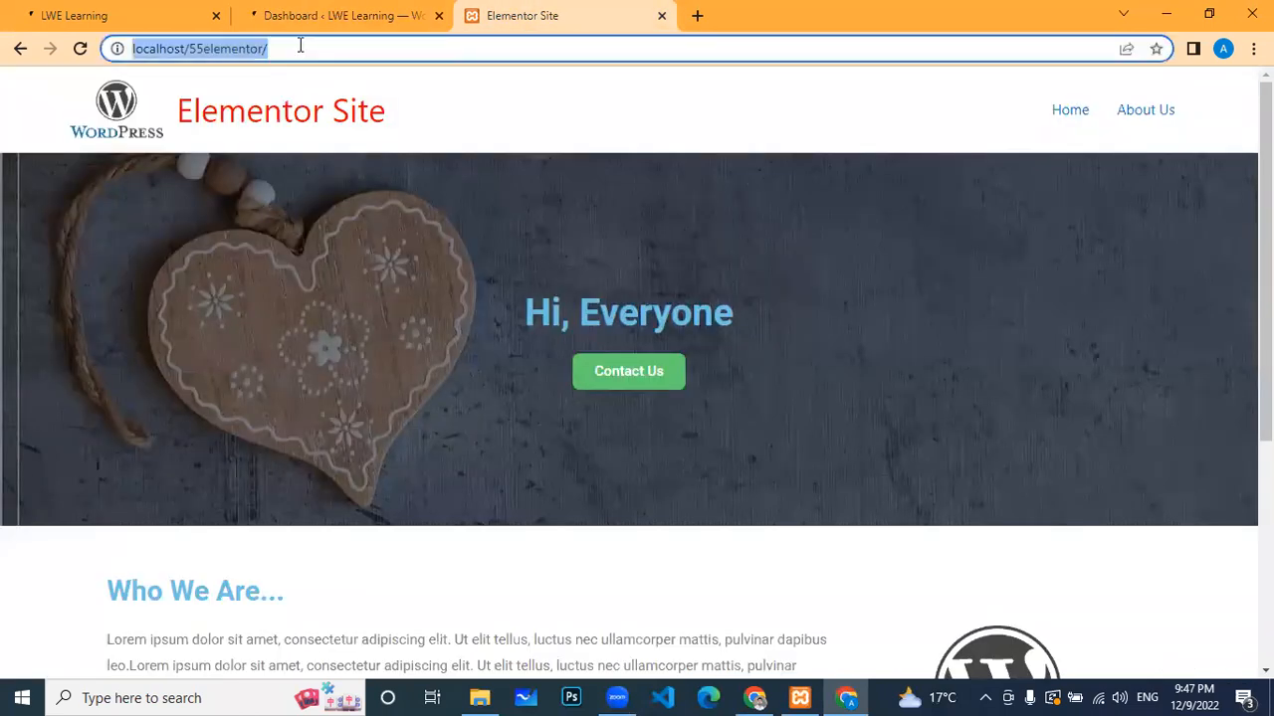
Step: Load localhost/55elementor/wp-admin in a fresh tab to reach the login page
{"action": "left_click", "coordinate": [693, 15]}
{"action": "left_click", "coordinate": [457, 28]}
{"action": "left_click", "coordinate": [741, 15]}
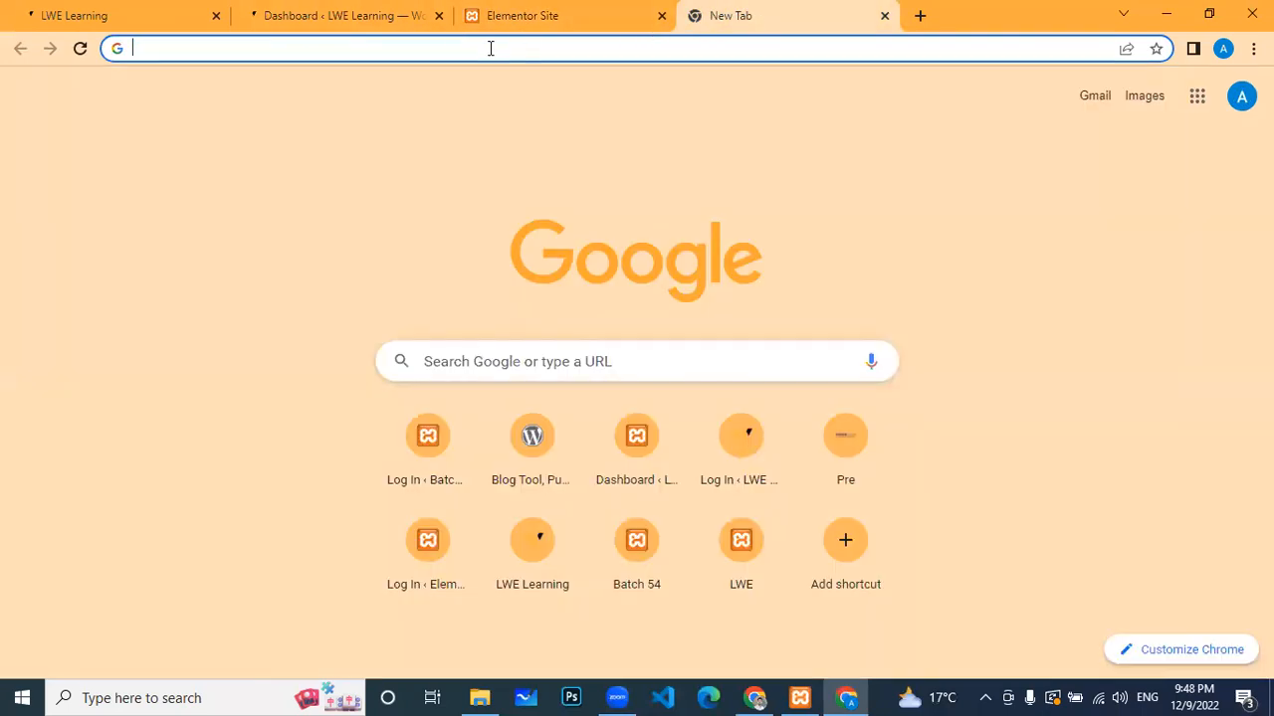
{"action": "key", "text": "ctrl+v"}
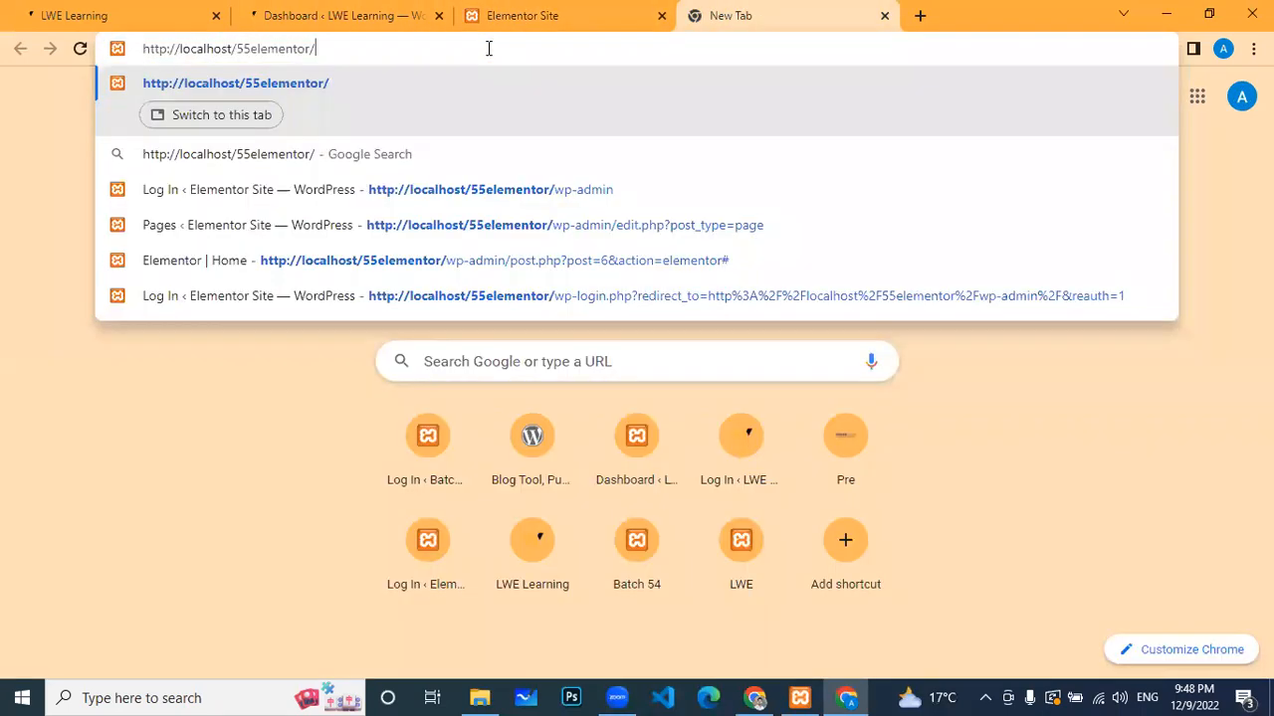
{"action": "type", "text": "wp"}
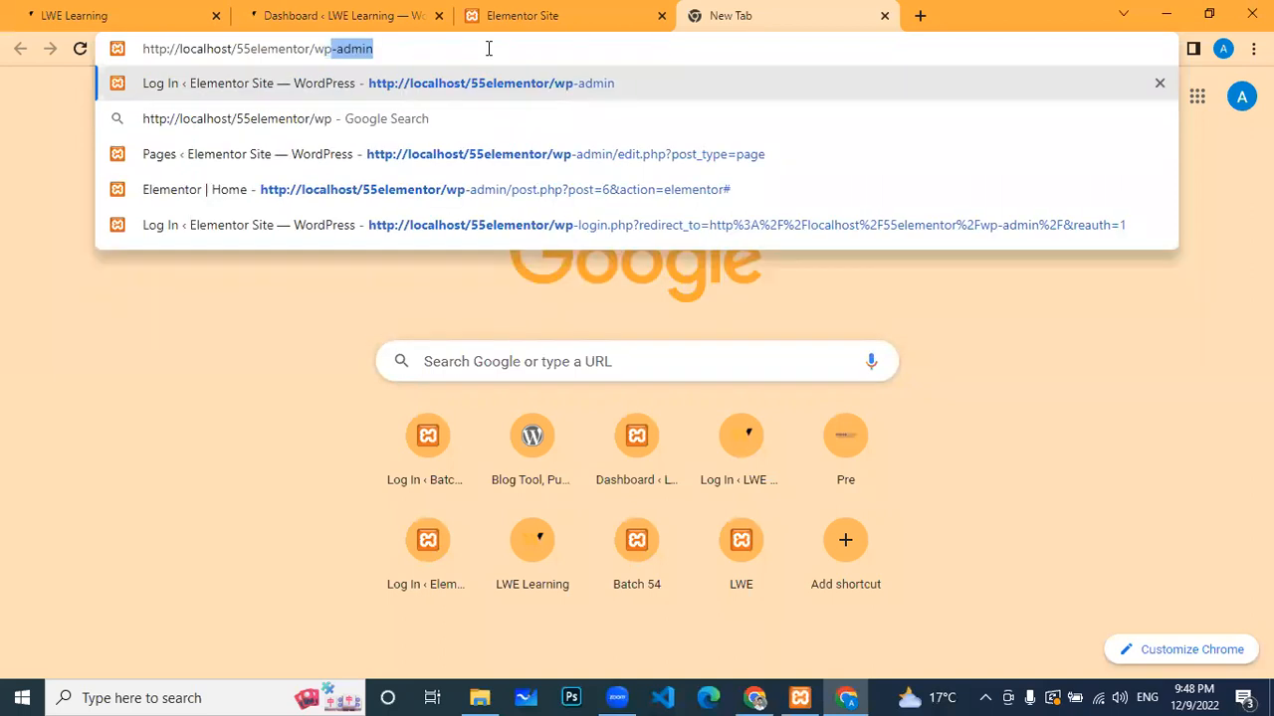
{"action": "type", "text": "-admin"}
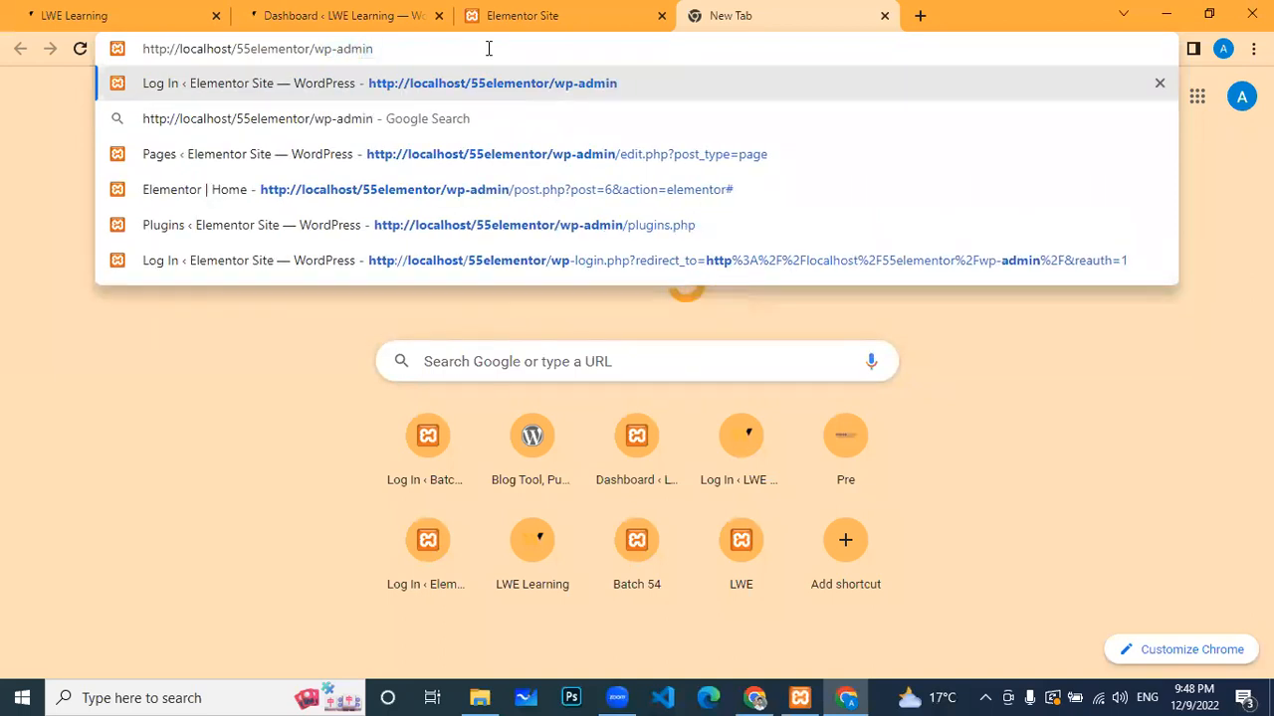
{"action": "key", "text": "Return"}
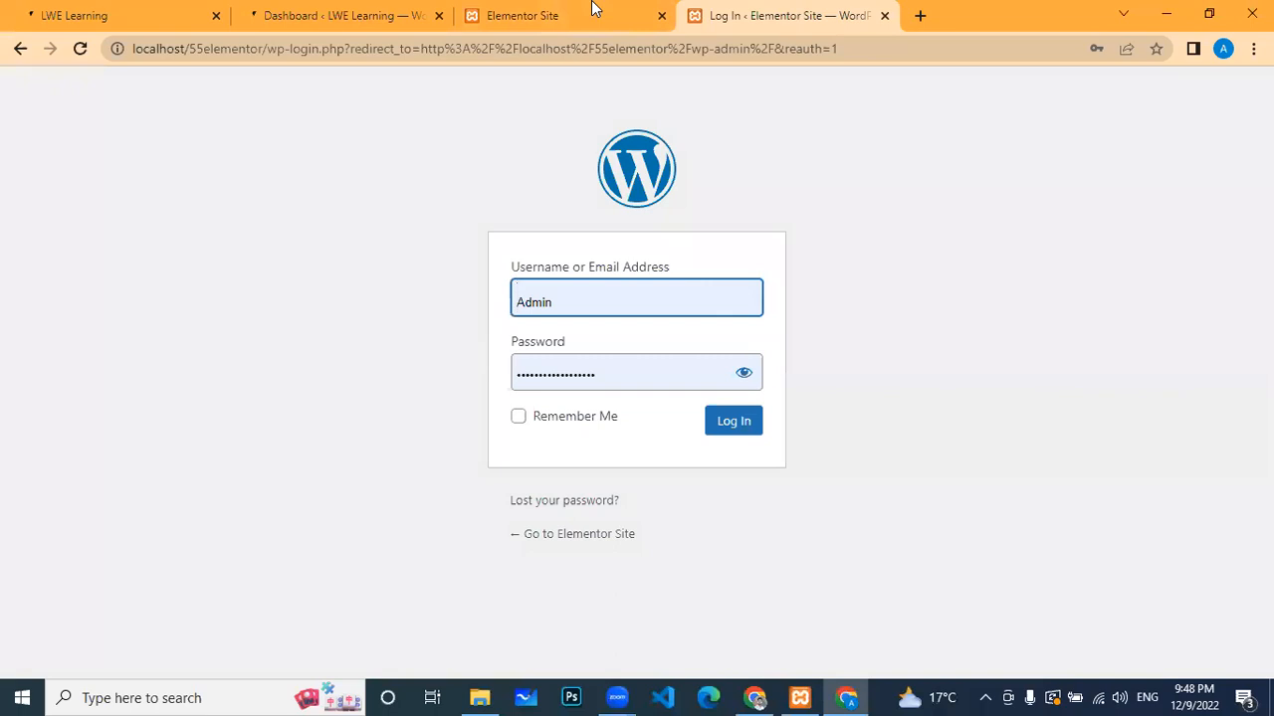
Step: Log in to the Elementor Site and go to Plugins > Add New, into the Search plugins field
{"action": "left_click", "coordinate": [737, 425]}
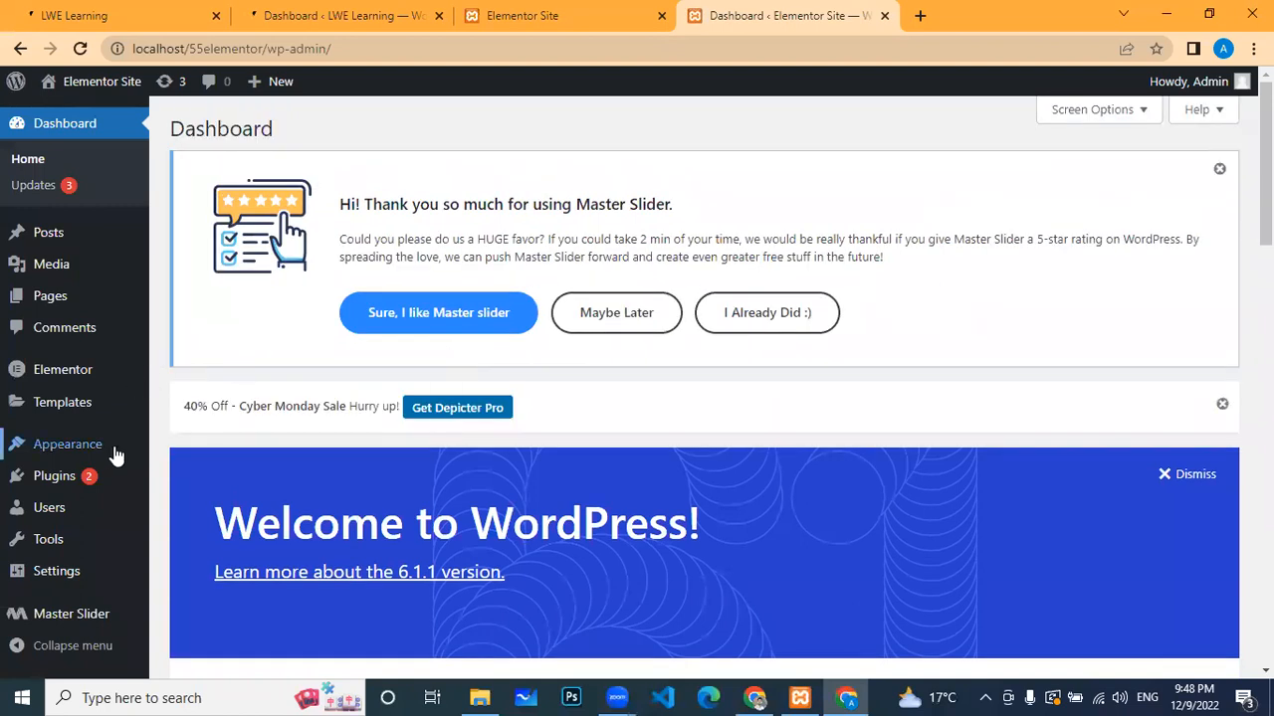
{"action": "left_click", "coordinate": [98, 487]}
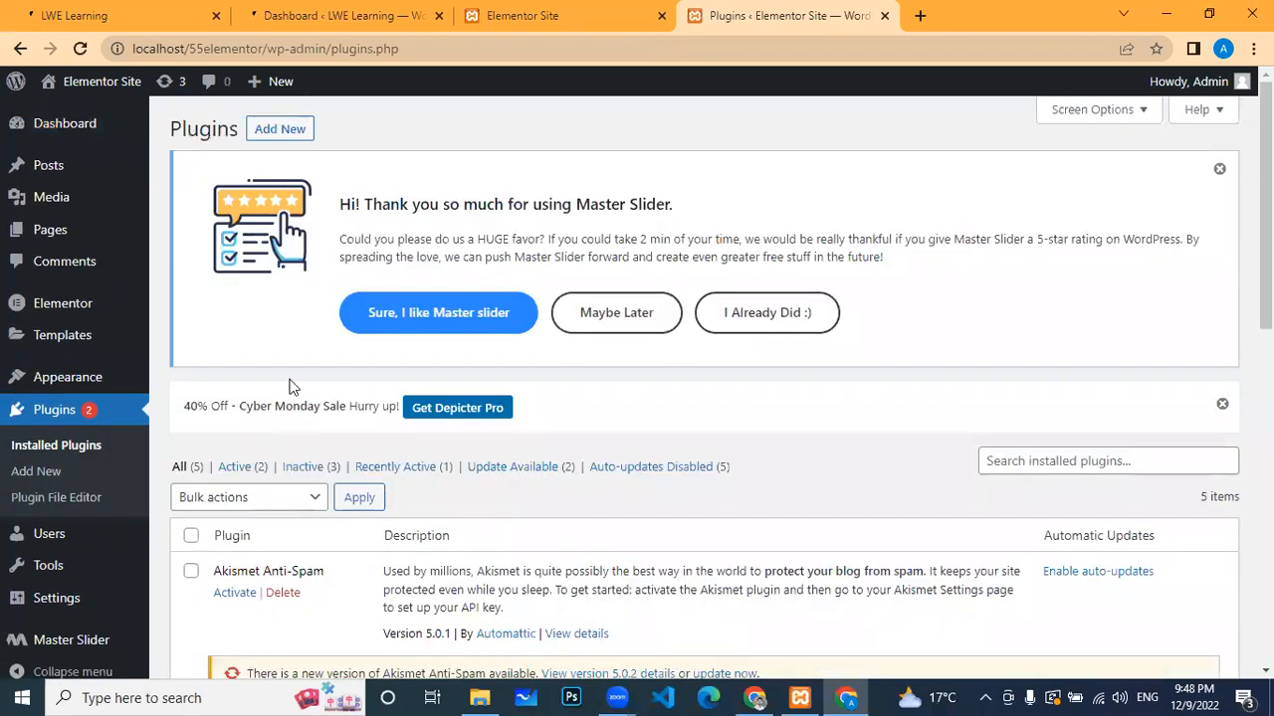
{"action": "left_click", "coordinate": [279, 129]}
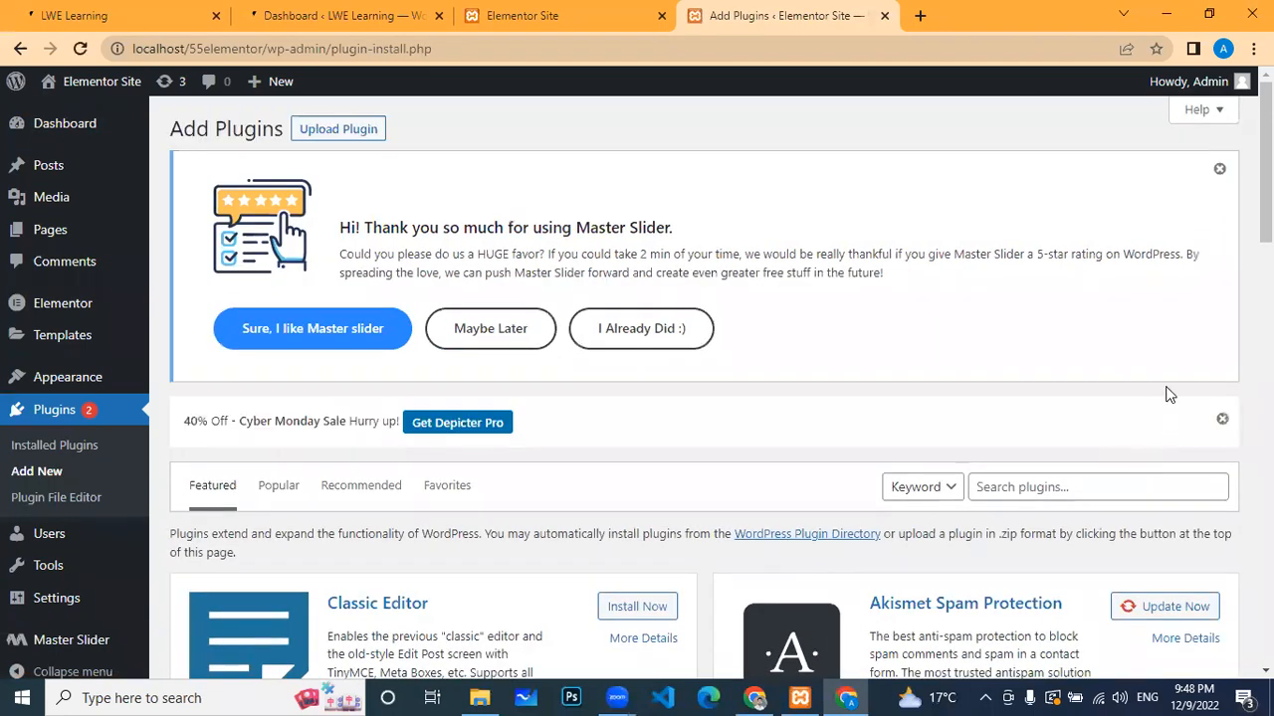
{"action": "scroll", "coordinate": [1159, 378], "scroll_direction": "down", "scroll_amount": 2}
{"action": "left_click", "coordinate": [1120, 319]}
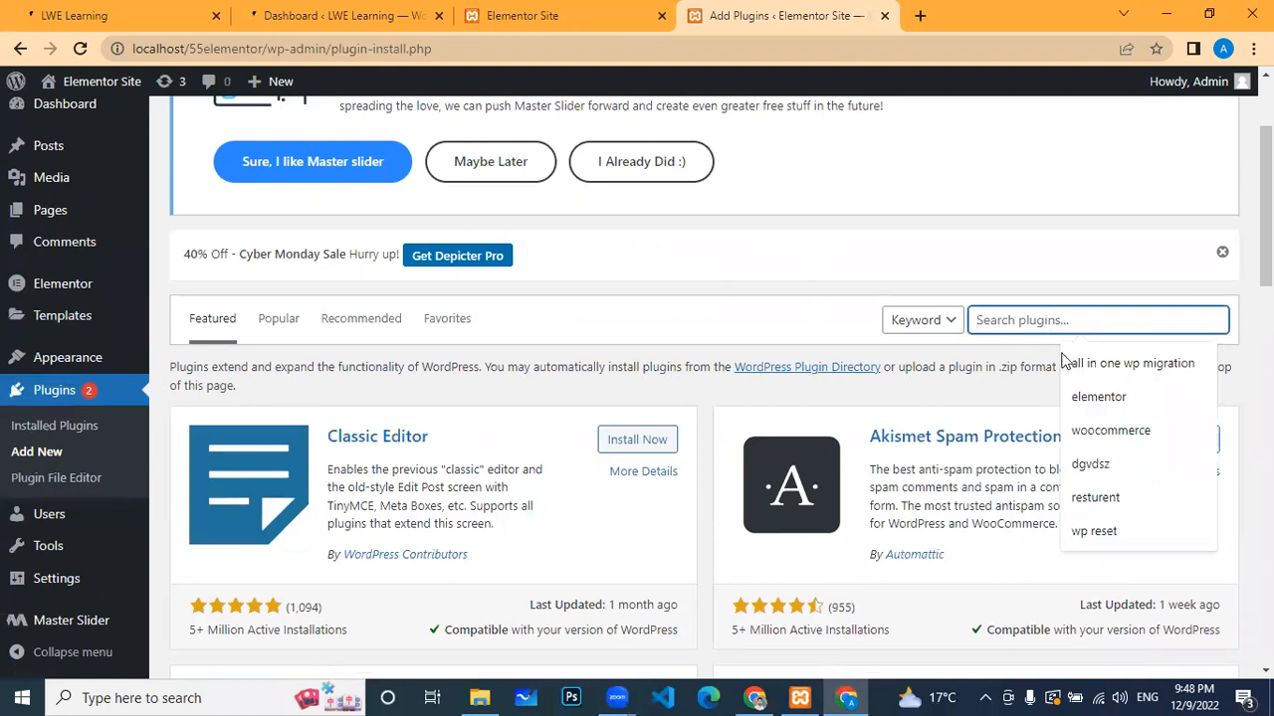
Step: Search plugins for 'woocommerce' (1,036 results) and click Install Now on WooCommerce
{"action": "left_click", "coordinate": [1099, 432]}
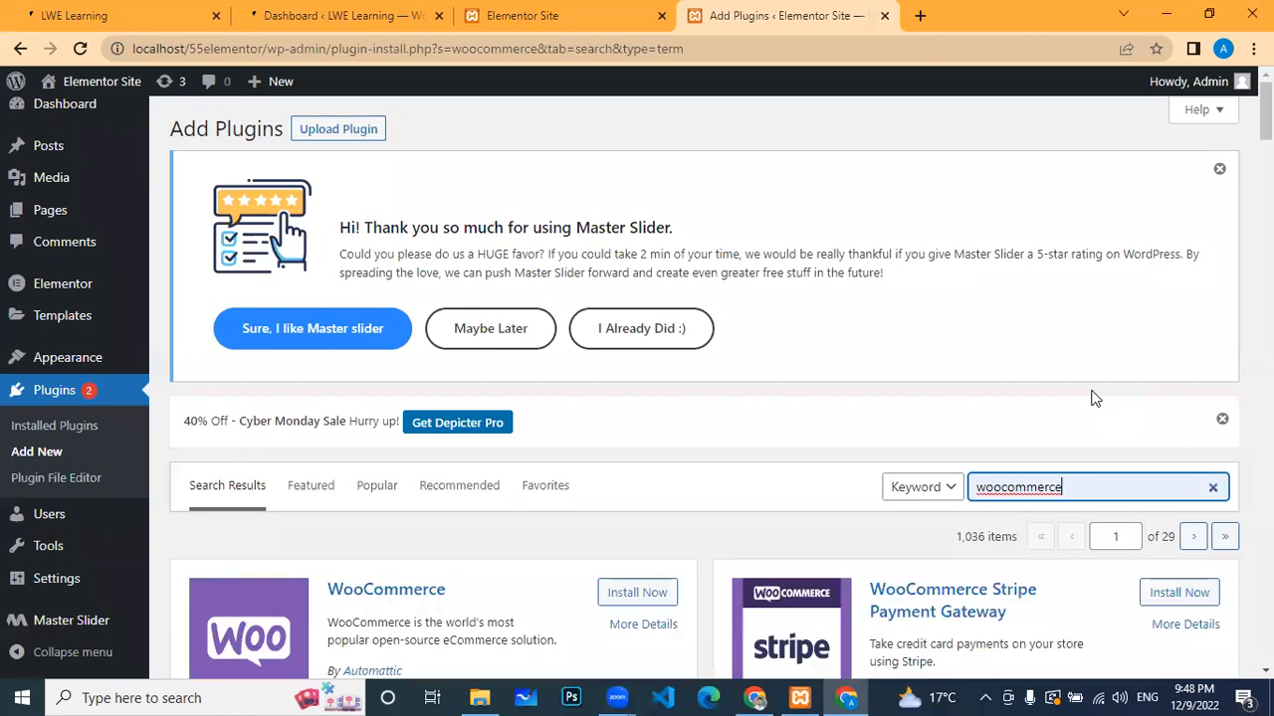
{"action": "scroll", "coordinate": [716, 432], "scroll_direction": "down", "scroll_amount": 2}
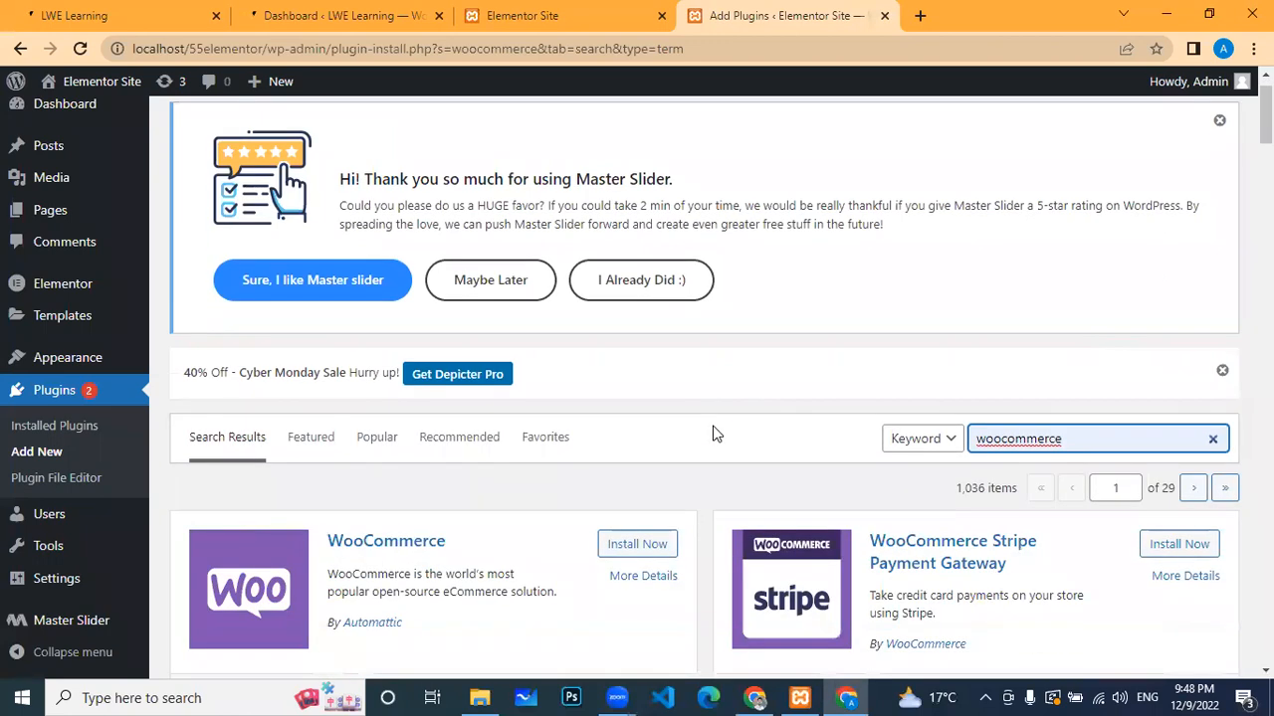
{"action": "left_click", "coordinate": [615, 414]}
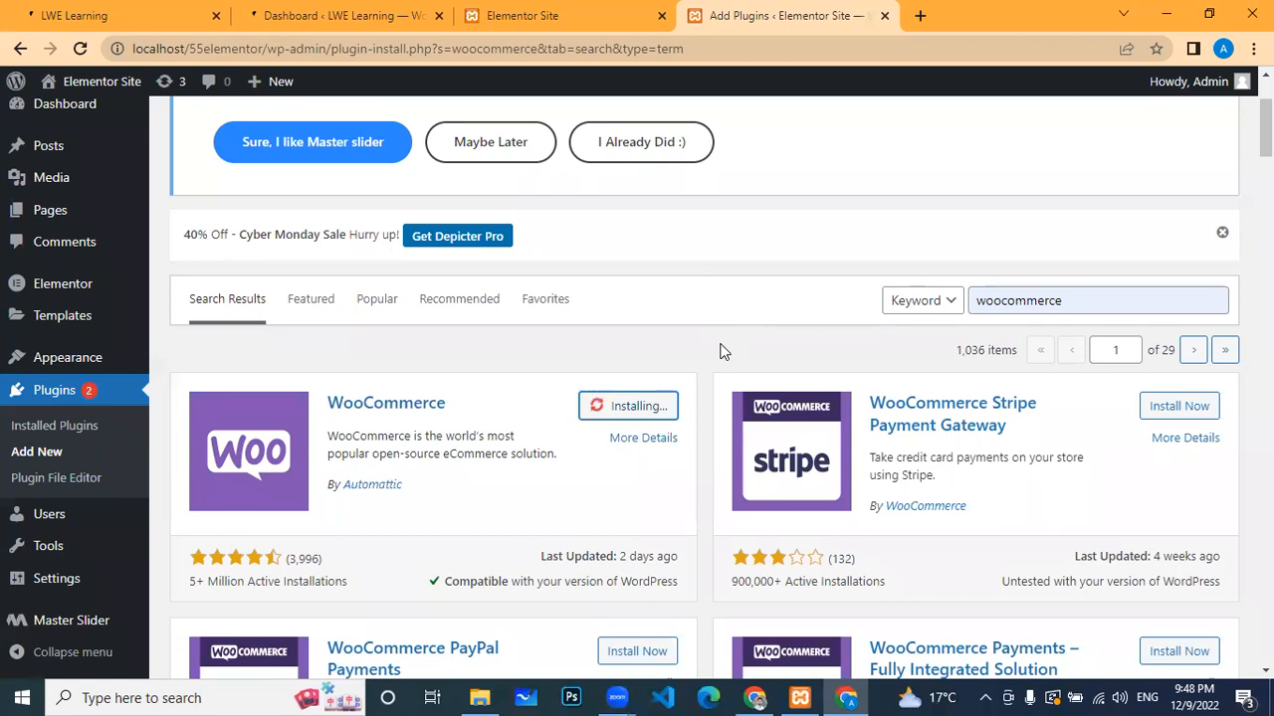
{"action": "scroll", "coordinate": [713, 293], "scroll_direction": "down", "scroll_amount": 1}
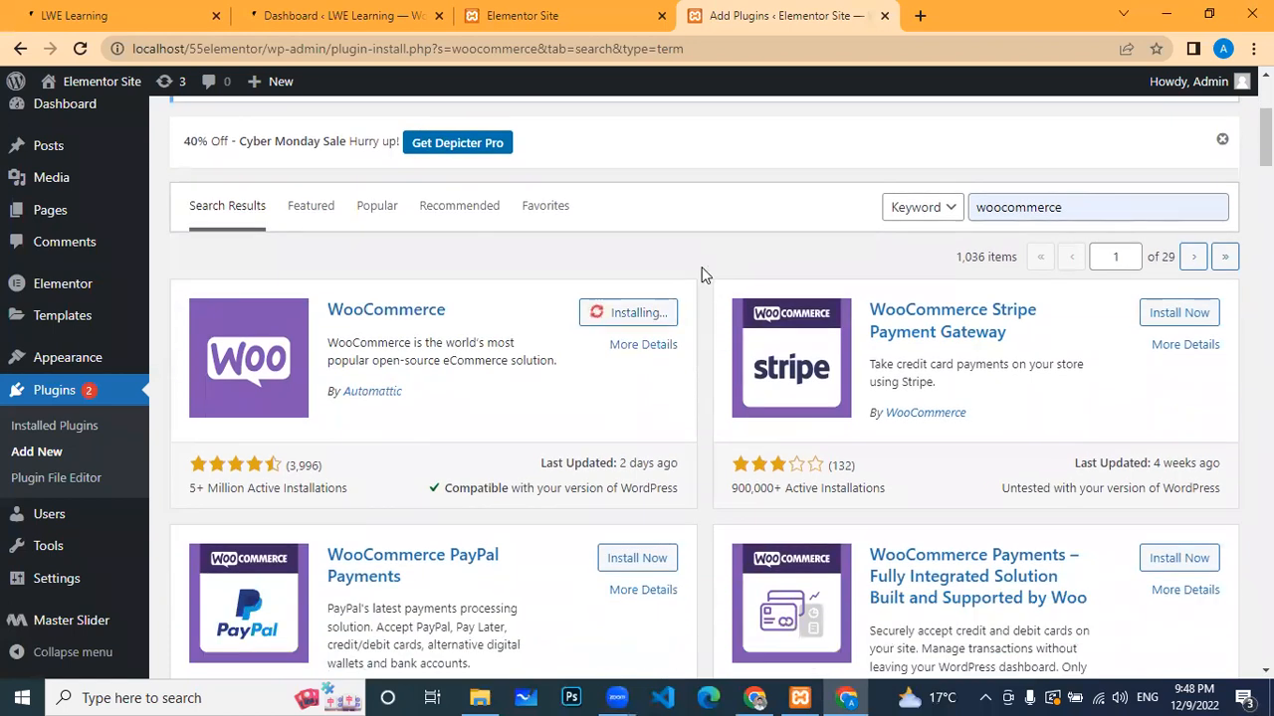
{"action": "scroll", "coordinate": [715, 274], "scroll_direction": "up", "scroll_amount": 3}
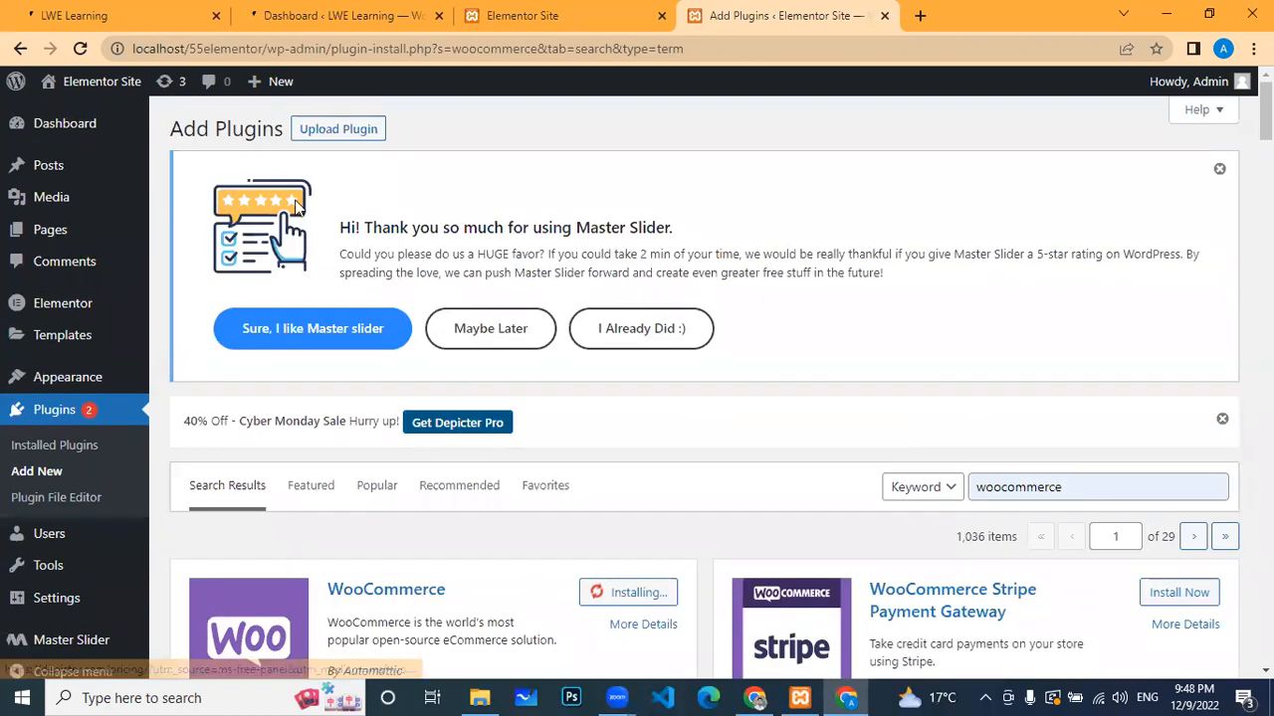
Step: Choose woocommerce.7.1.0.zip from Downloads under Upload Plugin, install it, and confirm leaving the page
{"action": "left_click", "coordinate": [358, 138]}
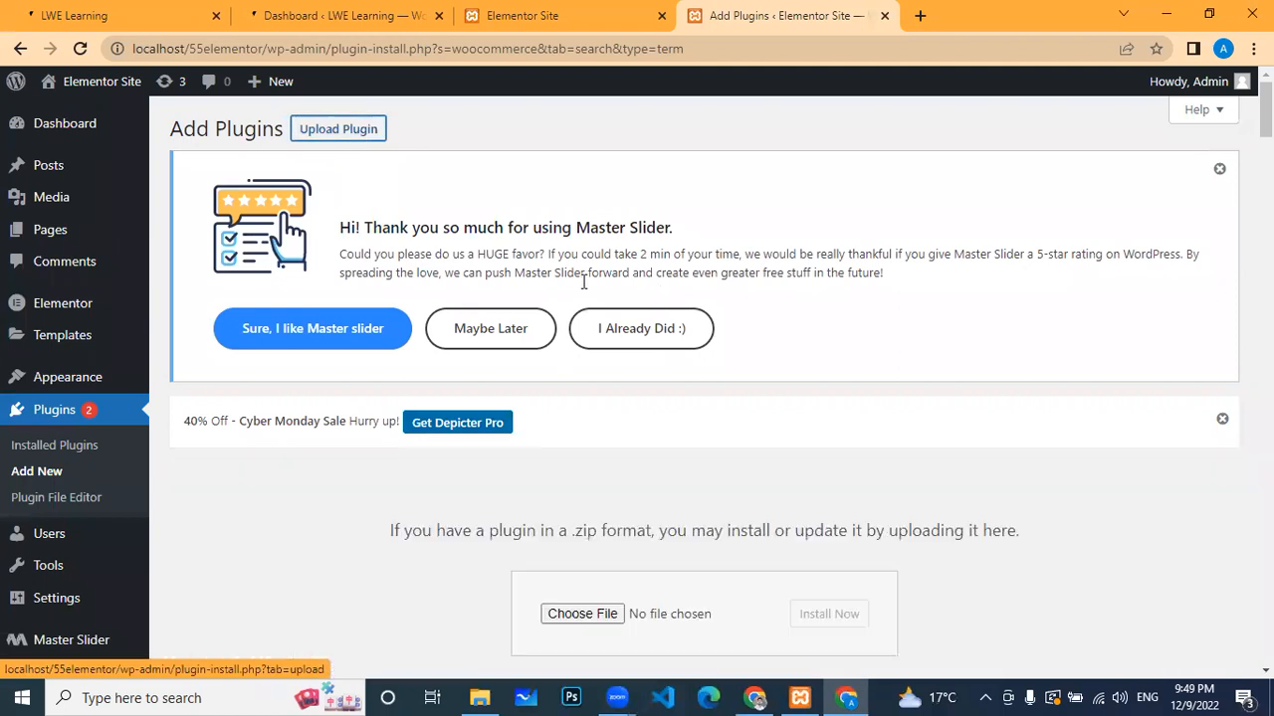
{"action": "left_click", "coordinate": [585, 615]}
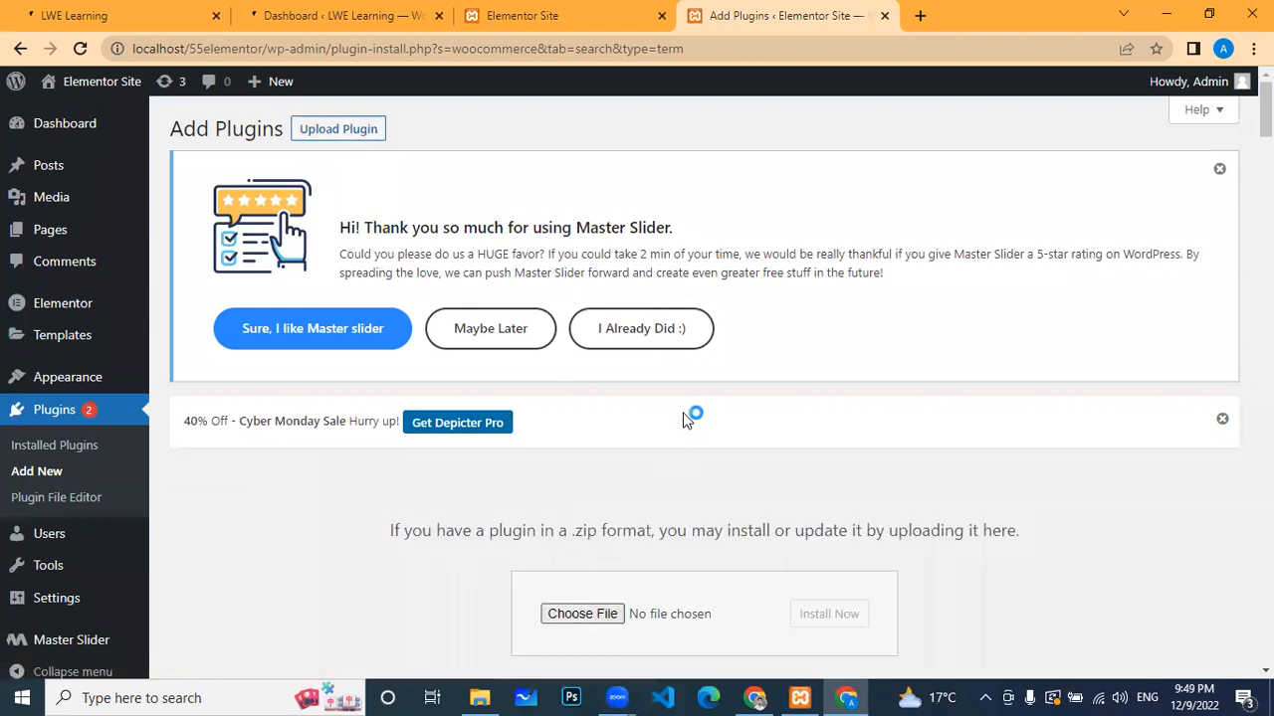
{"action": "scroll", "coordinate": [739, 269], "scroll_direction": "down", "scroll_amount": 4}
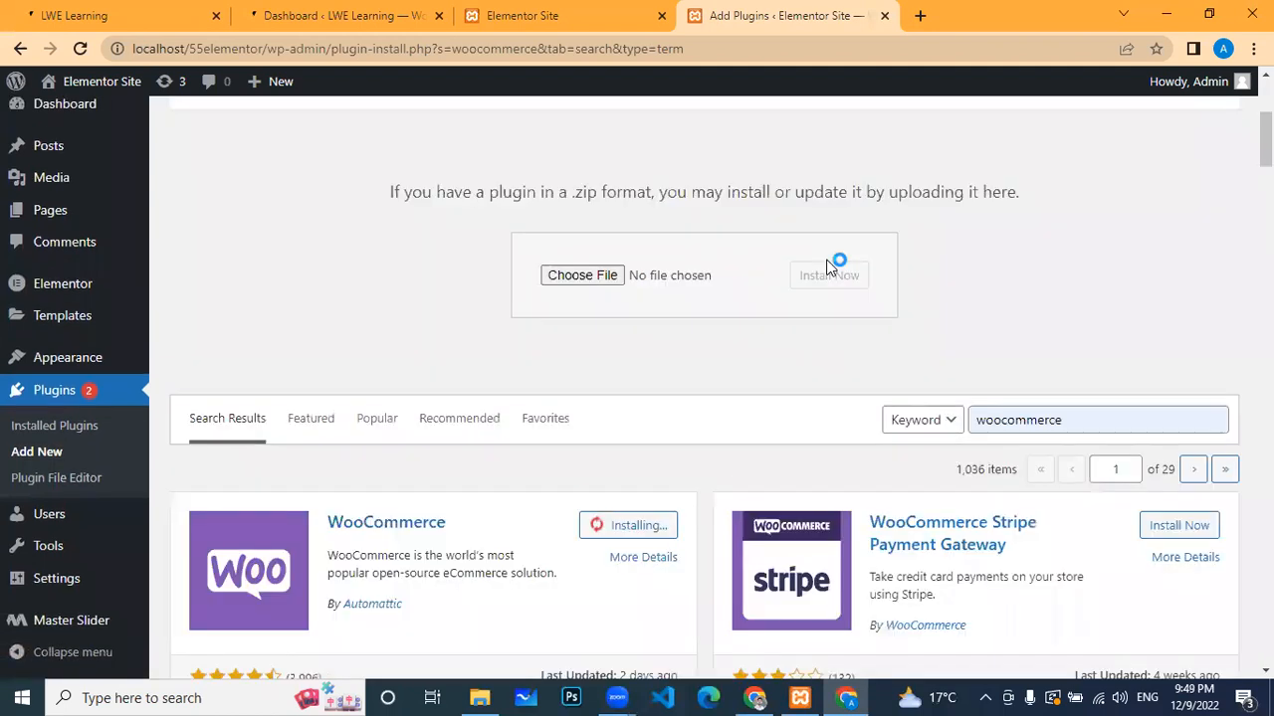
{"action": "scroll", "coordinate": [884, 225], "scroll_direction": "up", "scroll_amount": 5}
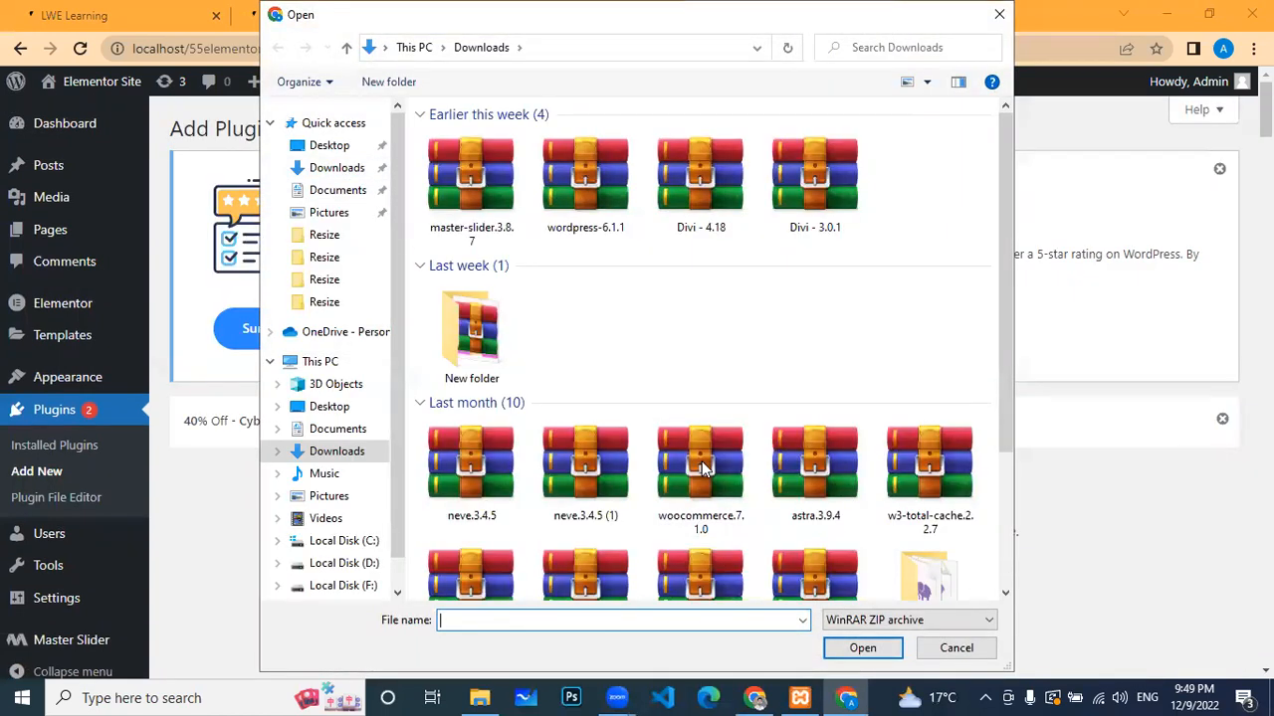
{"action": "left_click", "coordinate": [701, 460]}
{"action": "left_click", "coordinate": [848, 648]}
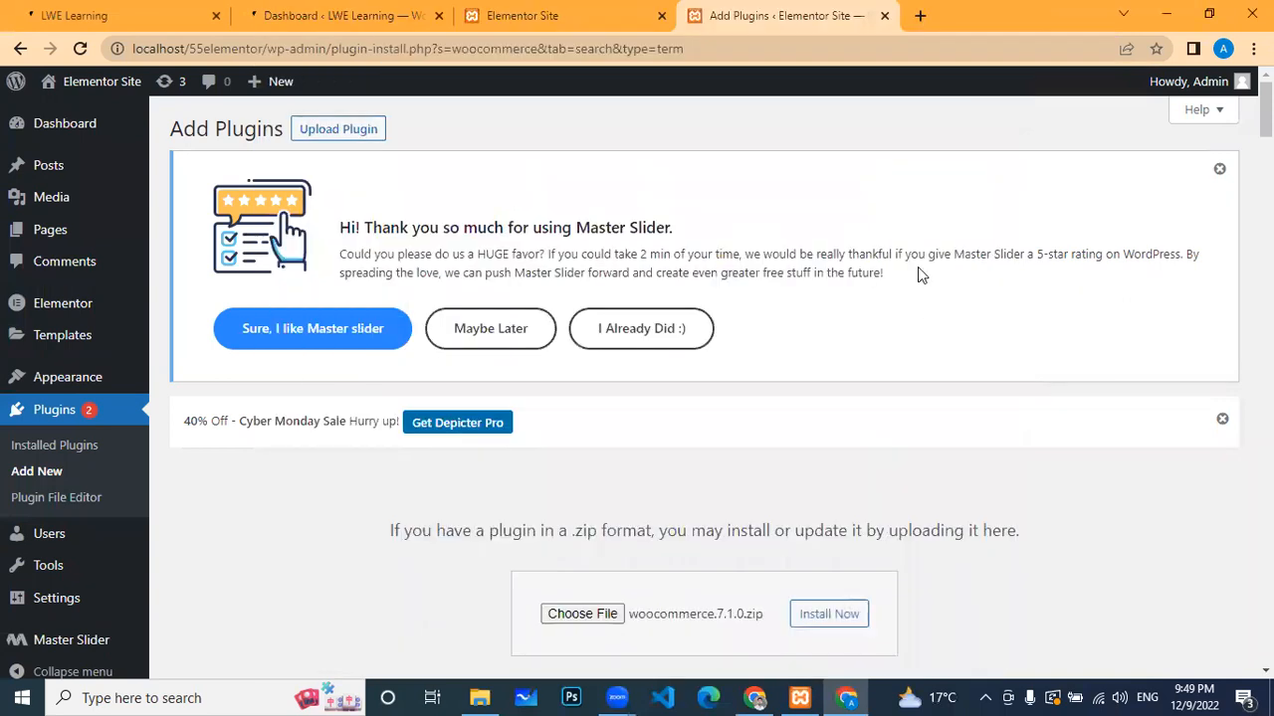
{"action": "scroll", "coordinate": [890, 504], "scroll_direction": "down", "scroll_amount": 1}
{"action": "left_click", "coordinate": [834, 521]}
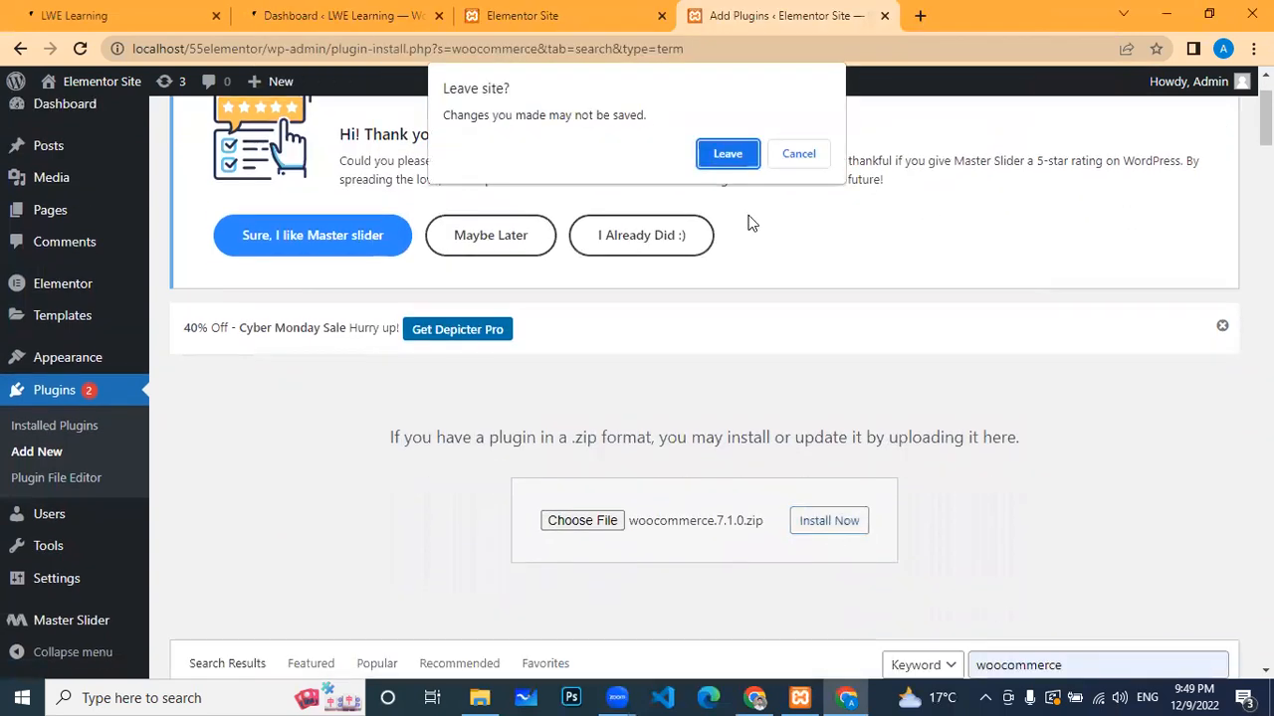
{"action": "left_click", "coordinate": [738, 167]}
{"action": "scroll", "coordinate": [877, 364], "scroll_direction": "down", "scroll_amount": 2}
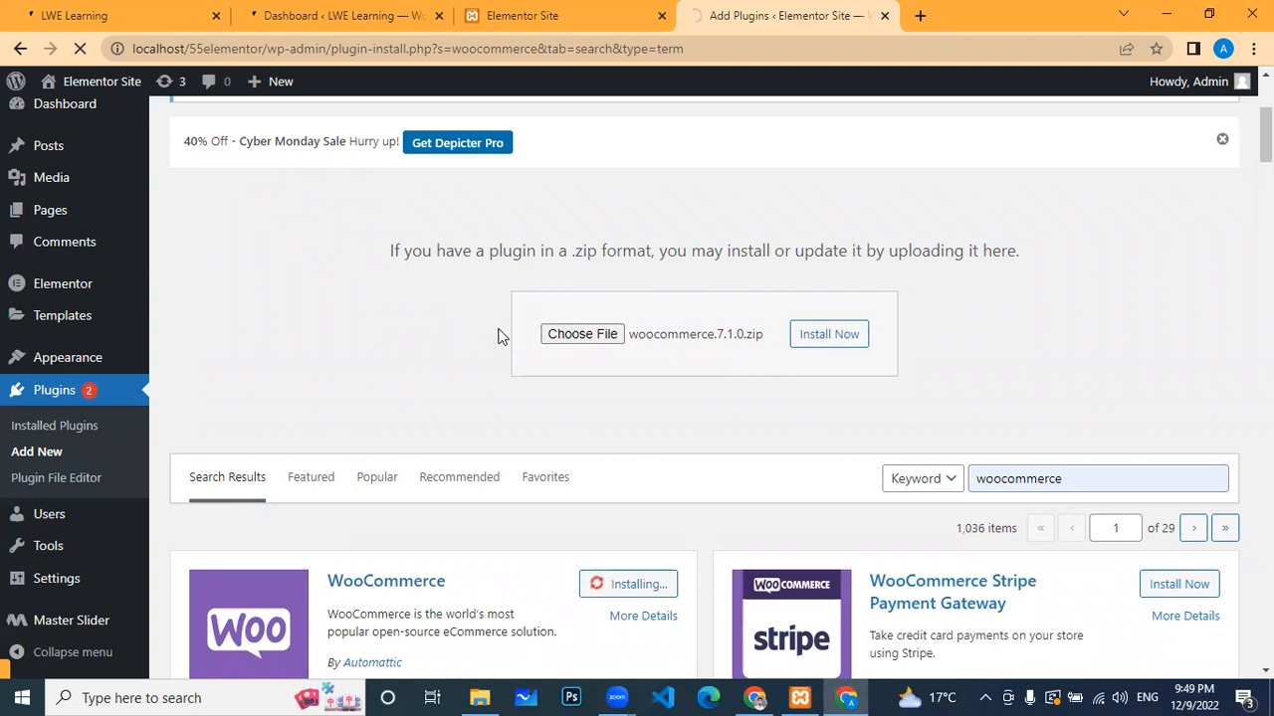
{"action": "scroll", "coordinate": [497, 335], "scroll_direction": "up", "scroll_amount": 2}
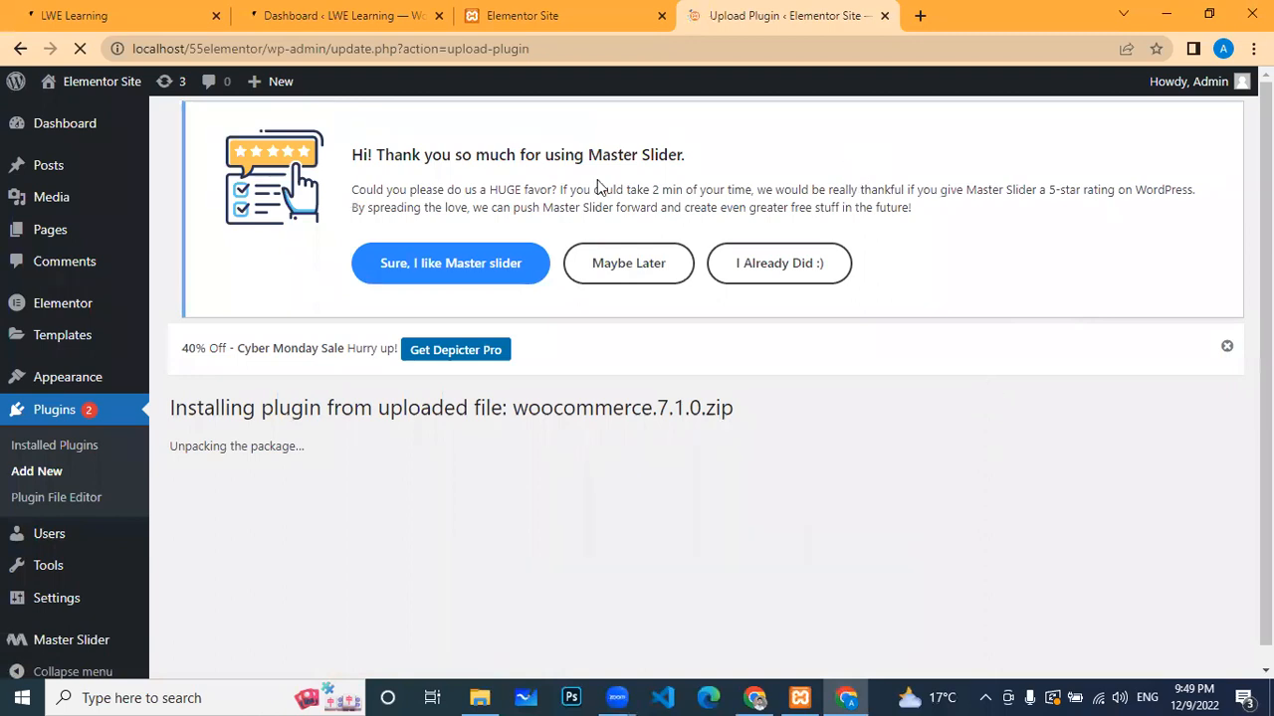
{"action": "scroll", "coordinate": [754, 503], "scroll_direction": "down", "scroll_amount": 1}
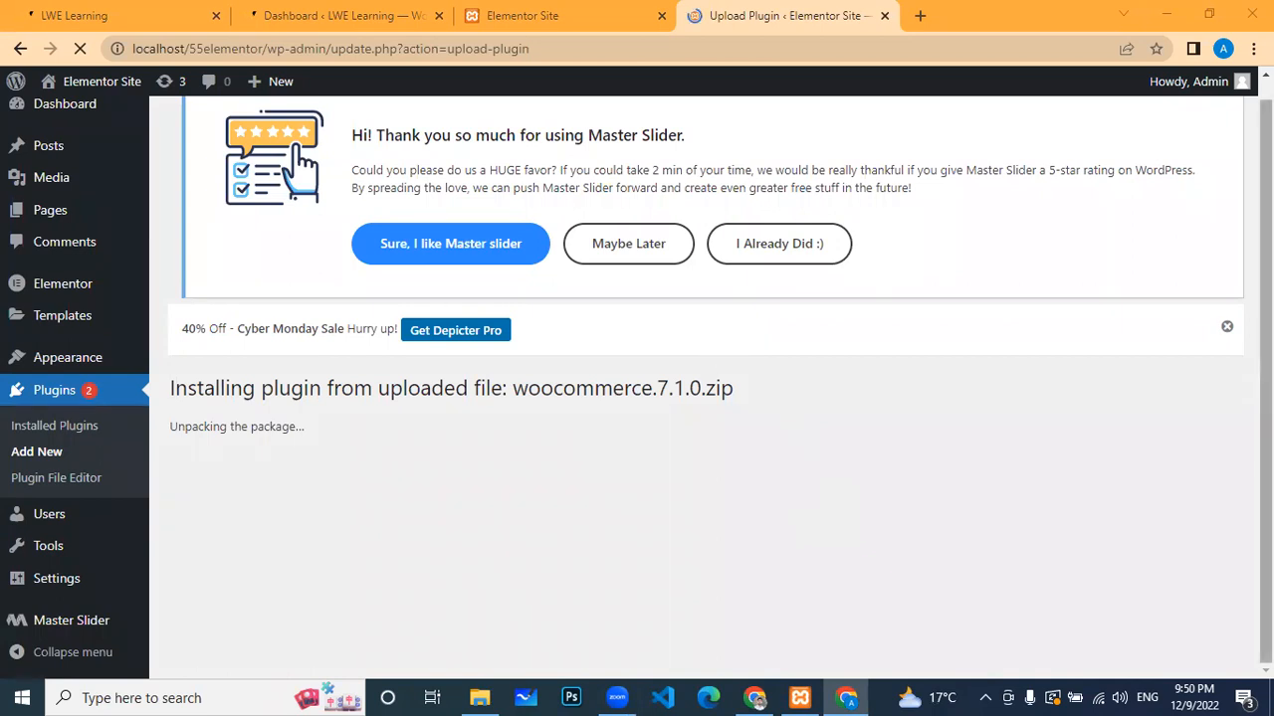
{"action": "scroll", "coordinate": [705, 388], "scroll_direction": "up", "scroll_amount": 1}
{"action": "scroll", "coordinate": [503, 530], "scroll_direction": "down", "scroll_amount": 1}
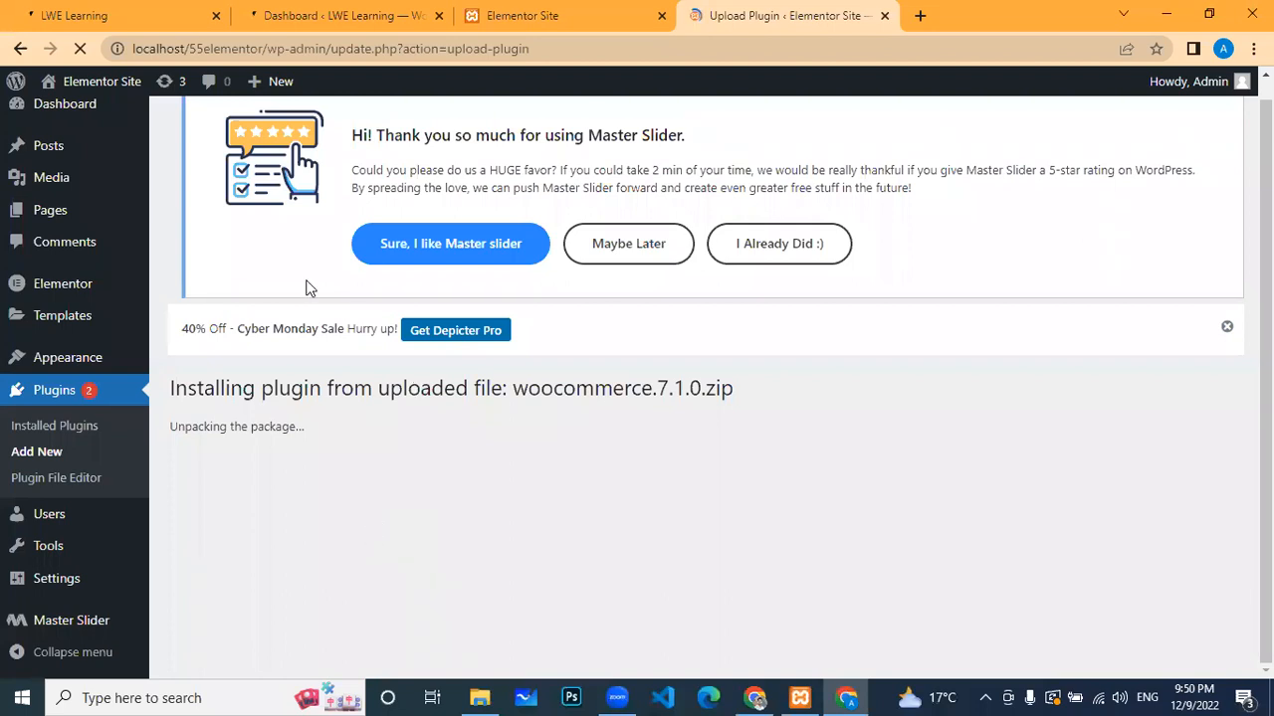
{"action": "scroll", "coordinate": [627, 203], "scroll_direction": "up", "scroll_amount": 1}
{"action": "scroll", "coordinate": [636, 378], "scroll_direction": "down", "scroll_amount": 1}
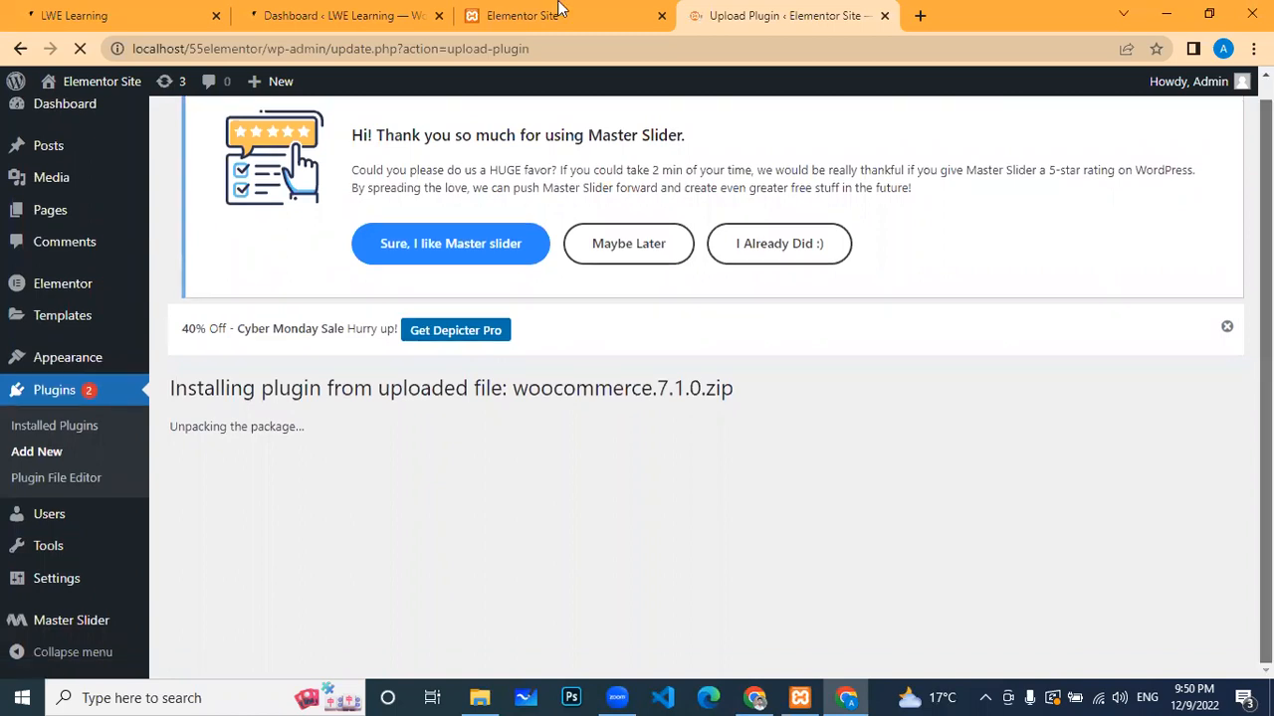
{"action": "mouse_move", "coordinate": [515, 7]}
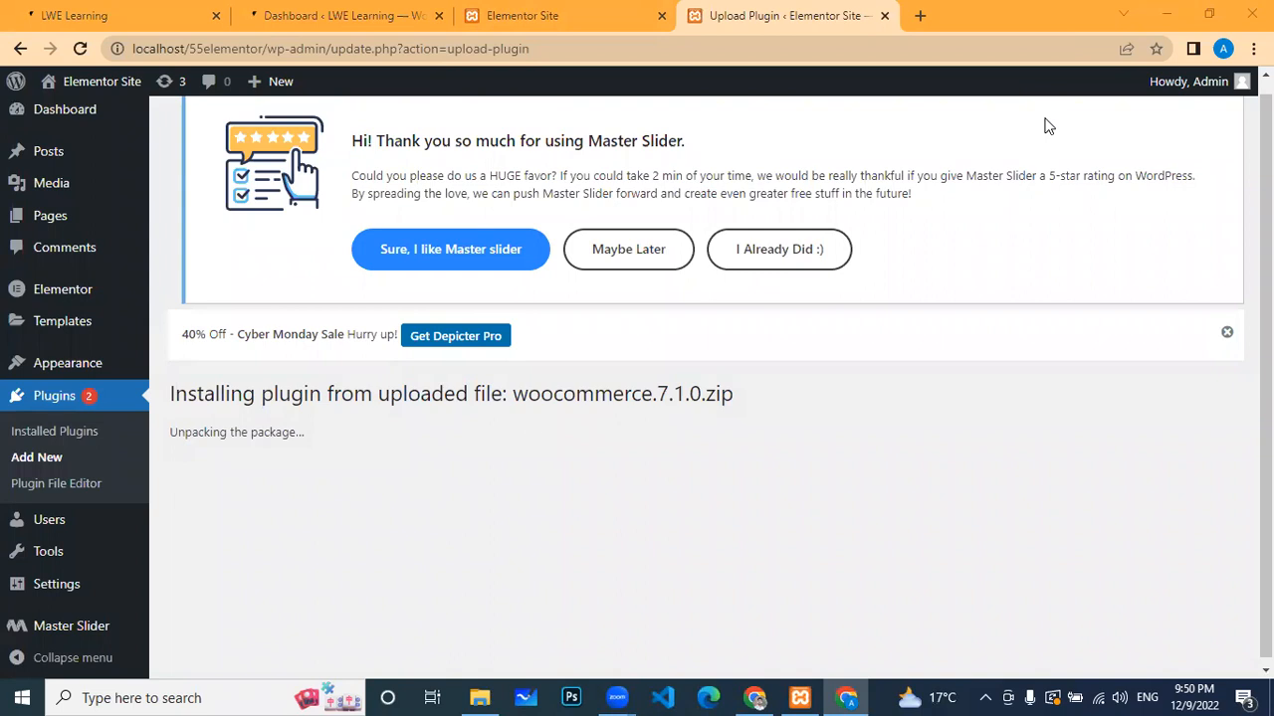
{"action": "scroll", "coordinate": [535, 413], "scroll_direction": "up", "scroll_amount": 1}
{"action": "scroll", "coordinate": [536, 413], "scroll_direction": "down", "scroll_amount": 1}
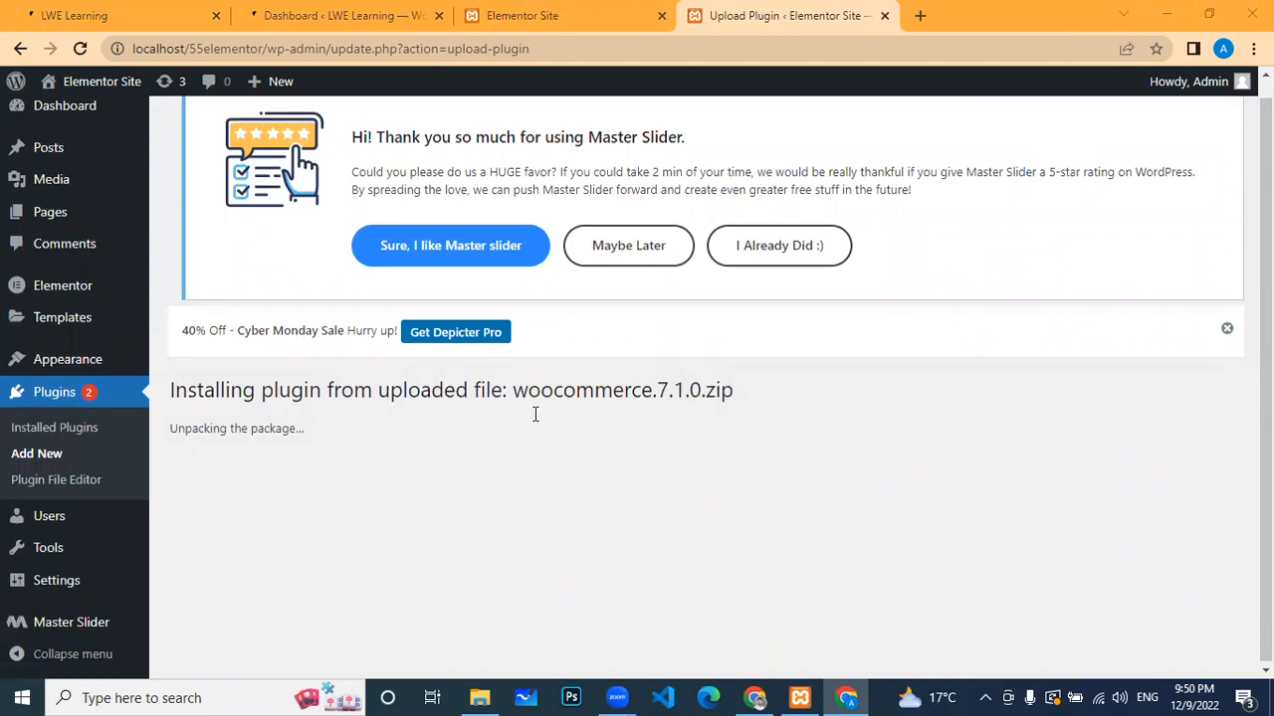
{"action": "scroll", "coordinate": [222, 377], "scroll_direction": "up", "scroll_amount": 1}
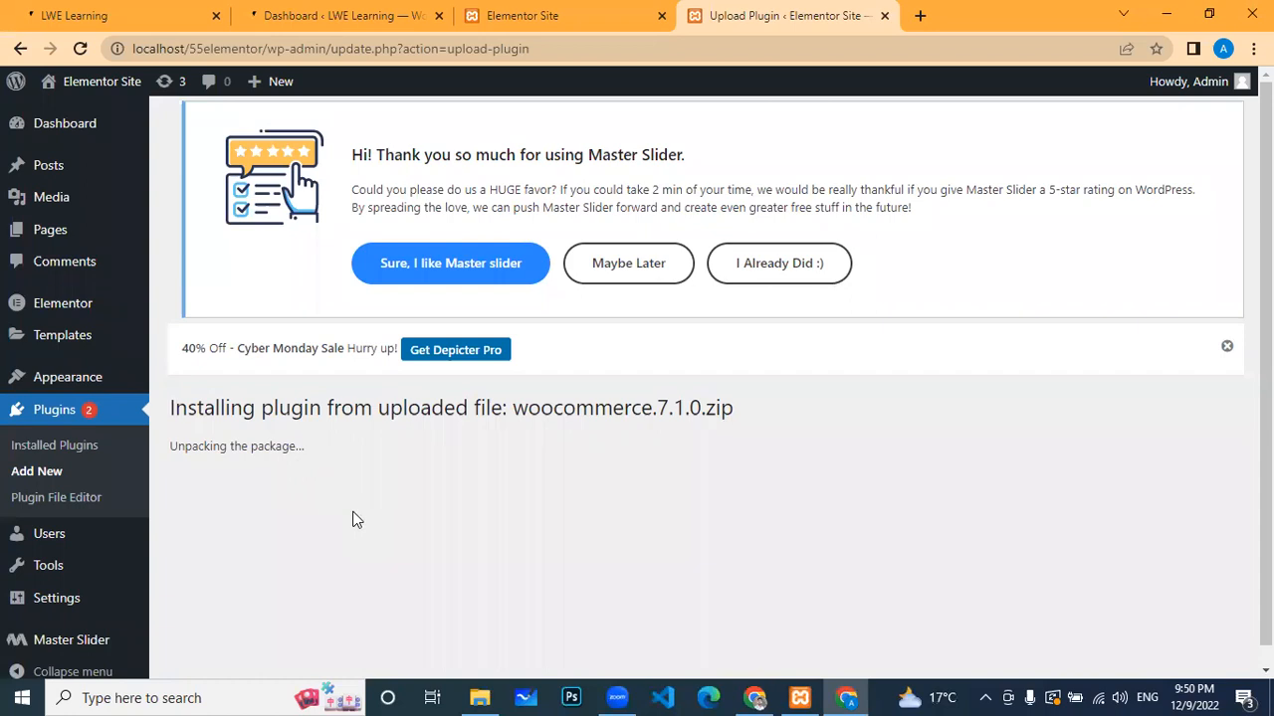
{"action": "scroll", "coordinate": [410, 480], "scroll_direction": "down", "scroll_amount": 1}
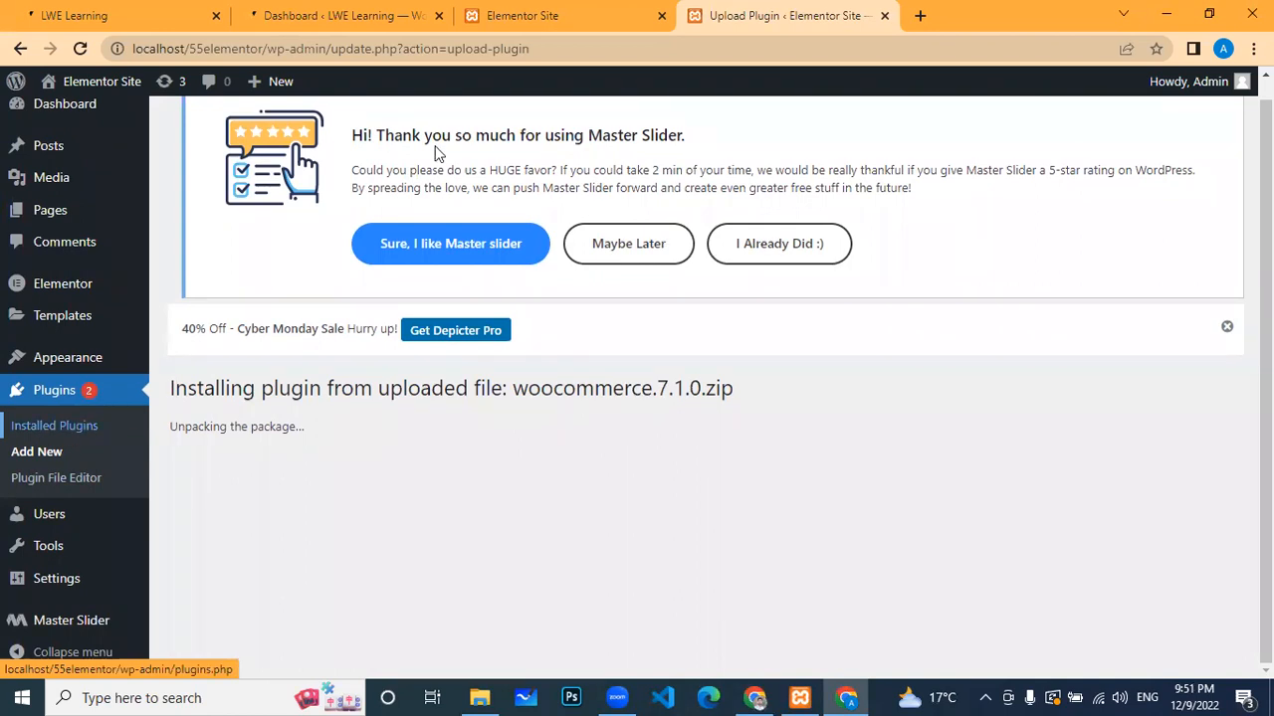
{"action": "scroll", "coordinate": [268, 257], "scroll_direction": "up", "scroll_amount": 1}
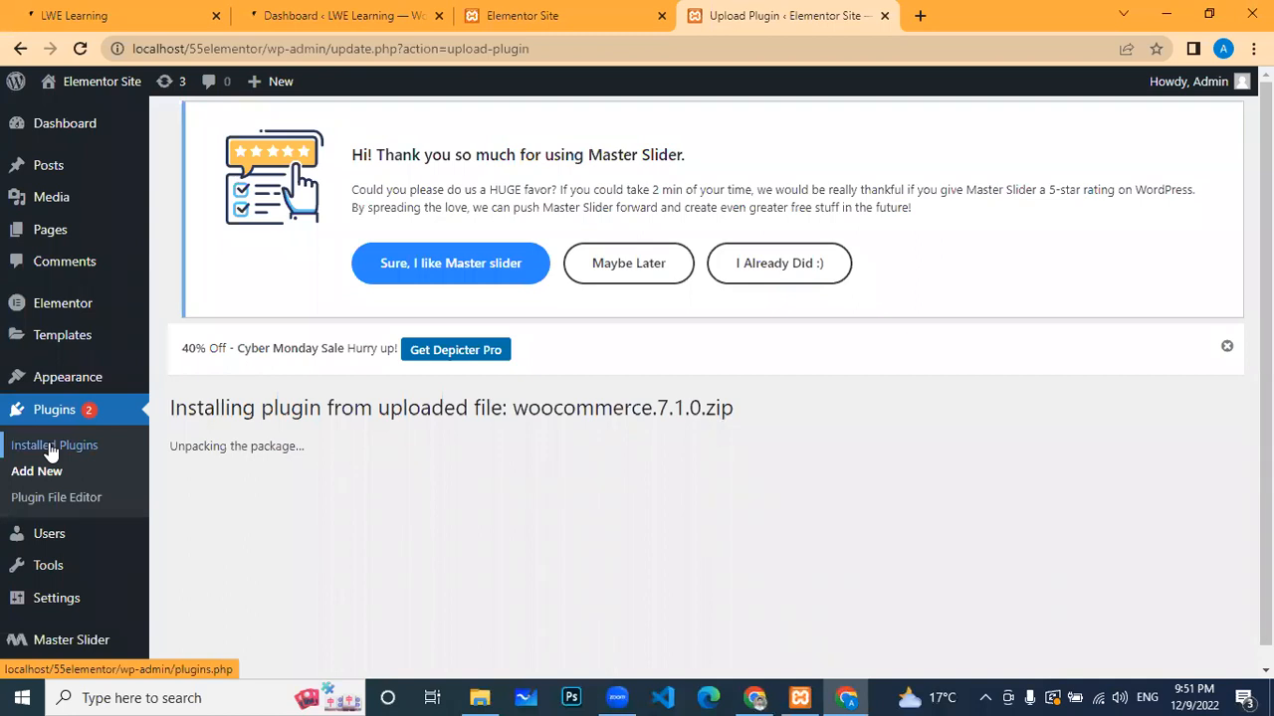
Step: Switch to Installed Plugins, glance at the LWE Learning tab, then return and open Add New
{"action": "left_click", "coordinate": [119, 448]}
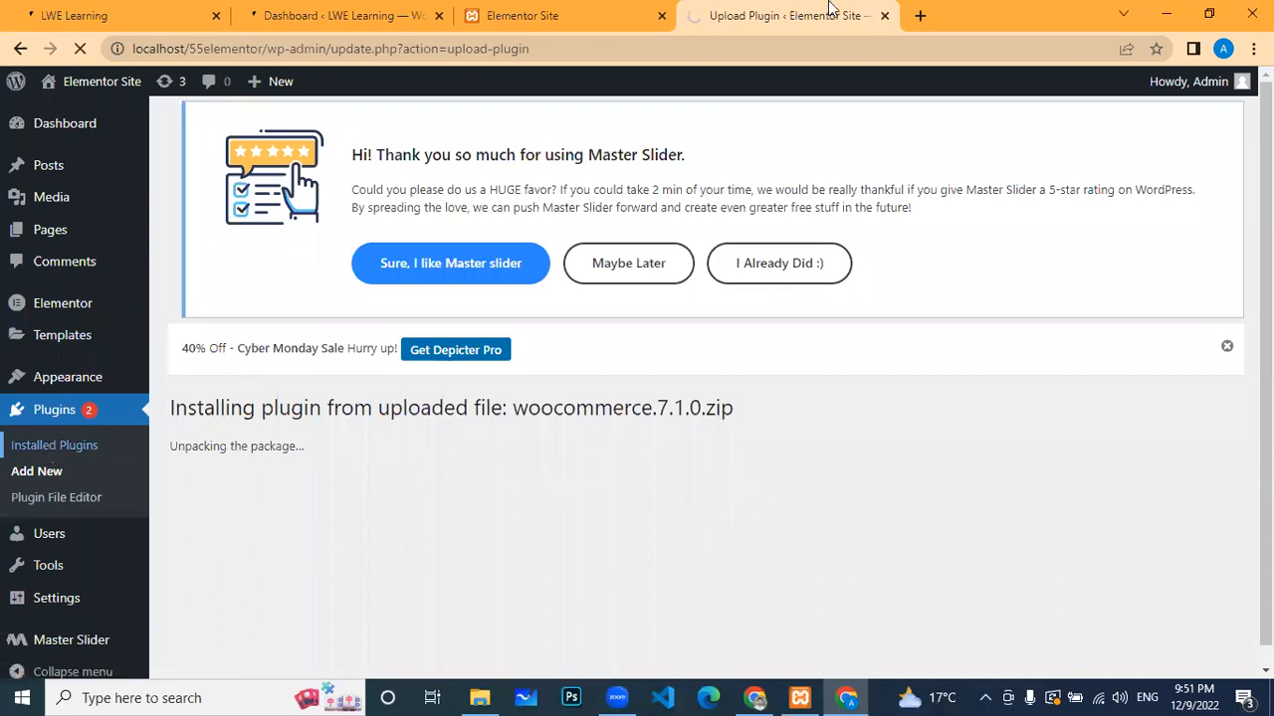
{"action": "scroll", "coordinate": [1052, 310], "scroll_direction": "down", "scroll_amount": 1}
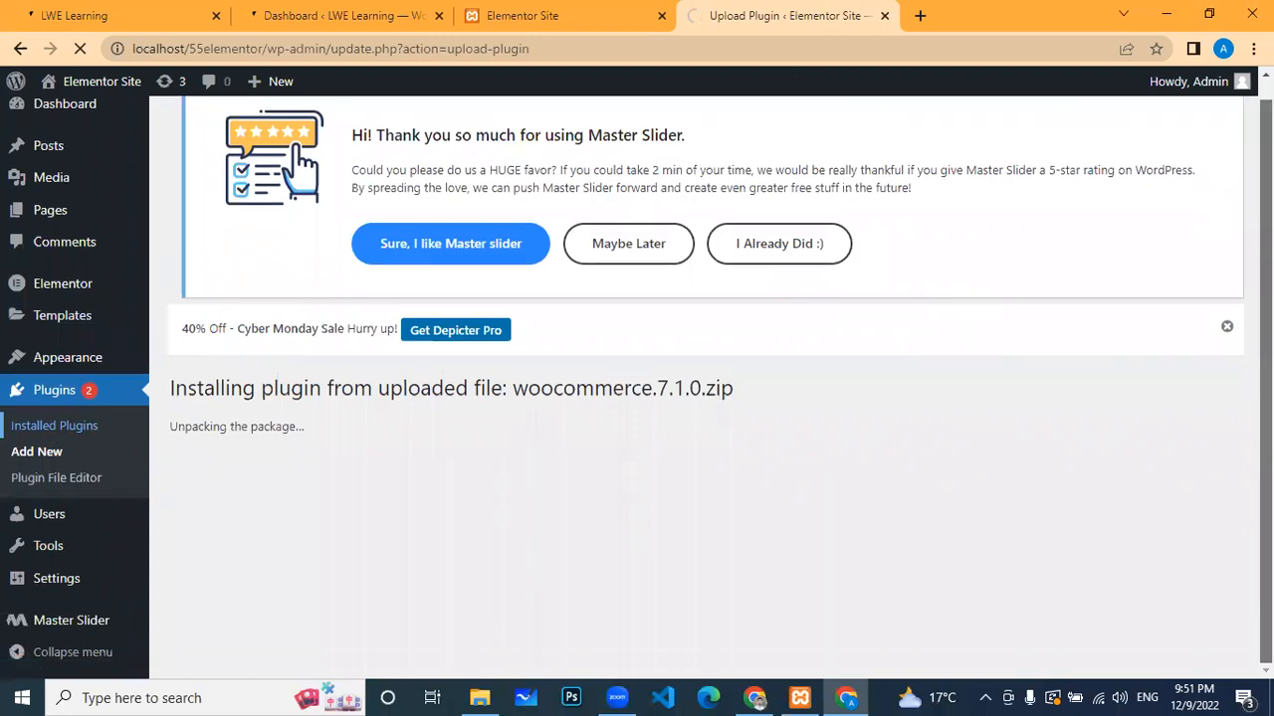
{"action": "left_click", "coordinate": [347, 17]}
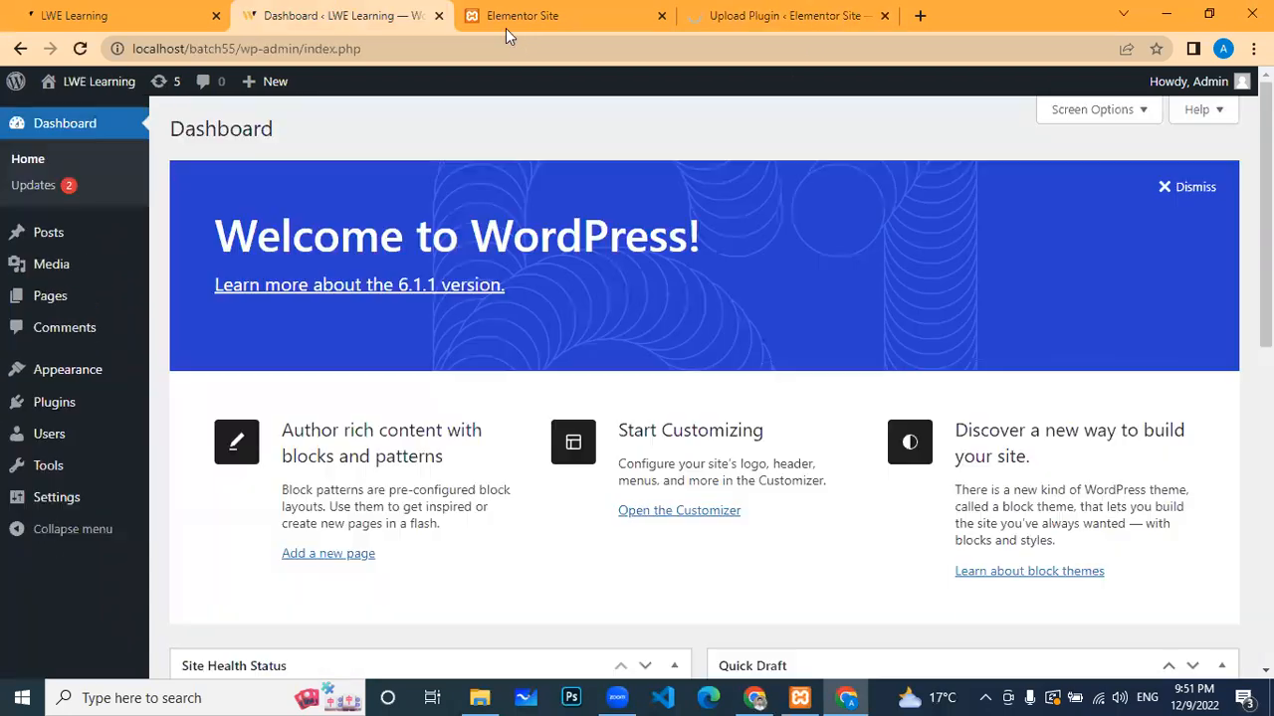
{"action": "left_click", "coordinate": [774, 15]}
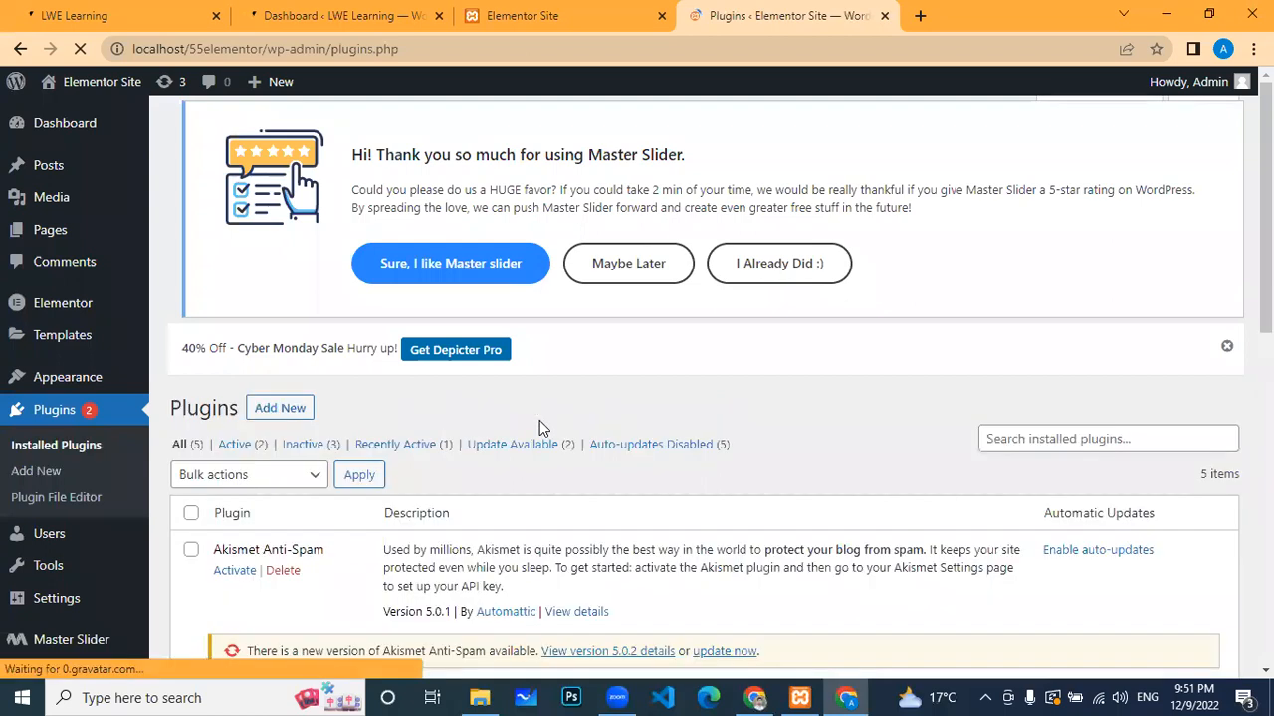
{"action": "scroll", "coordinate": [548, 435], "scroll_direction": "down", "scroll_amount": 5}
{"action": "scroll", "coordinate": [548, 435], "scroll_direction": "down", "scroll_amount": 3}
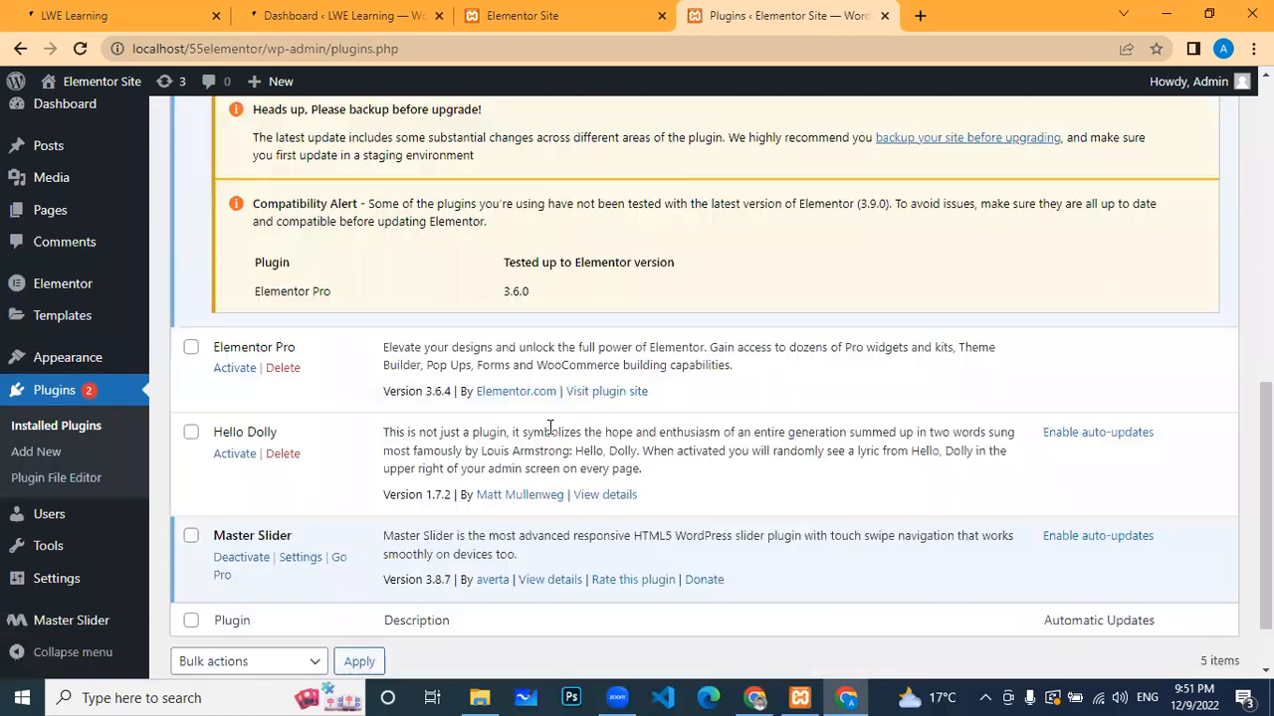
{"action": "scroll", "coordinate": [578, 403], "scroll_direction": "up", "scroll_amount": 3}
{"action": "scroll", "coordinate": [302, 518], "scroll_direction": "up", "scroll_amount": 5}
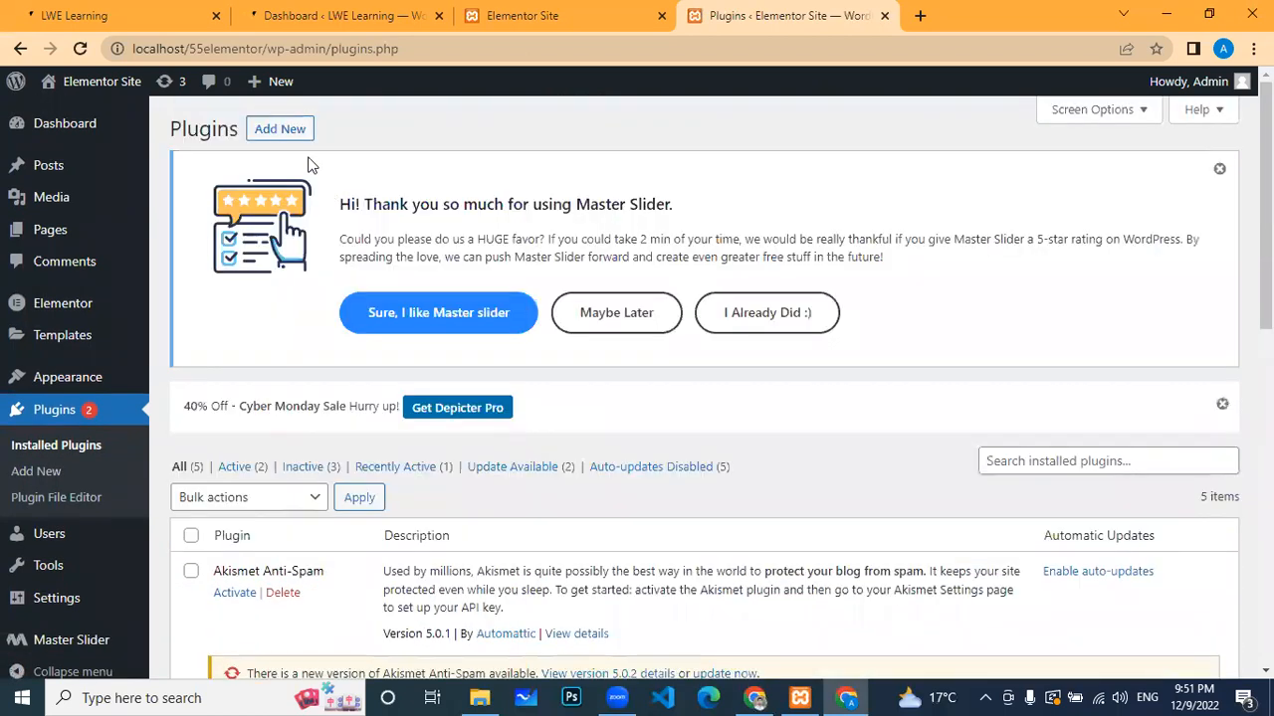
{"action": "left_click", "coordinate": [280, 129]}
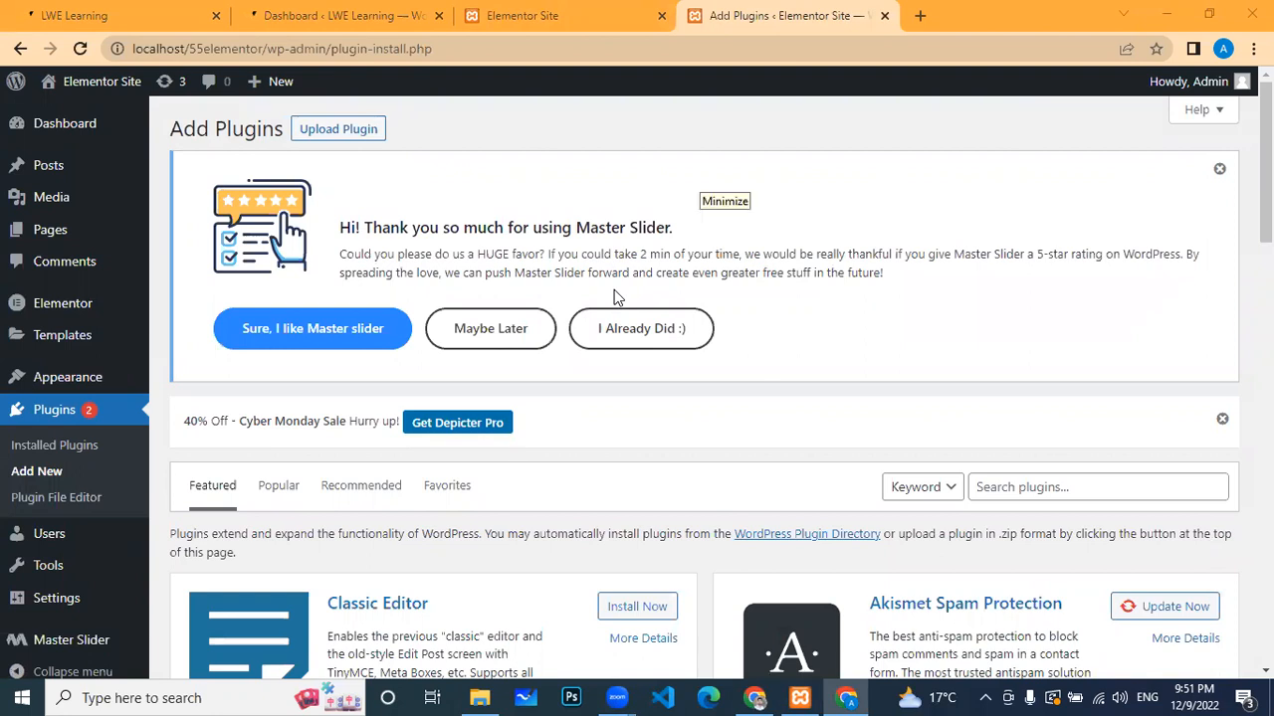
Step: Choose woocommerce.7.1.0.zip from Downloads in the Upload Plugin form and click Install Now
{"action": "scroll", "coordinate": [519, 325], "scroll_direction": "down", "scroll_amount": 1}
{"action": "scroll", "coordinate": [519, 324], "scroll_direction": "up", "scroll_amount": 1}
{"action": "left_click", "coordinate": [310, 136]}
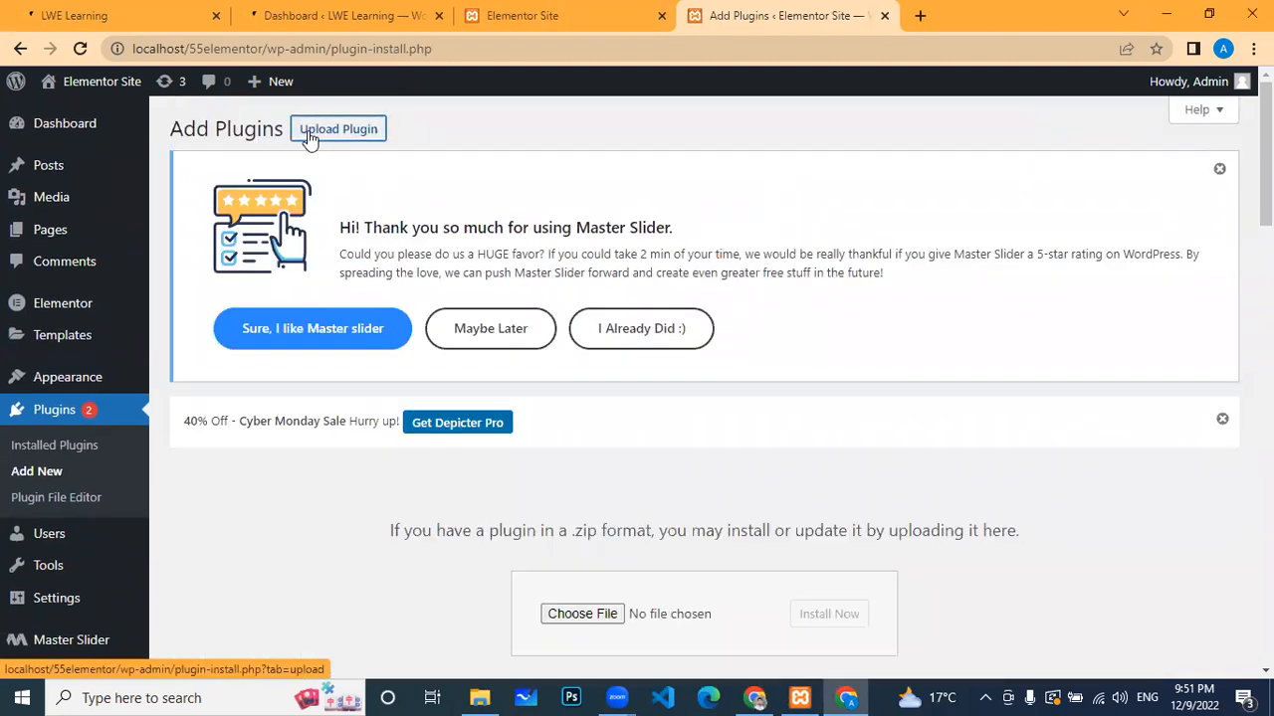
{"action": "scroll", "coordinate": [730, 477], "scroll_direction": "down", "scroll_amount": 1}
{"action": "scroll", "coordinate": [730, 477], "scroll_direction": "down", "scroll_amount": 3}
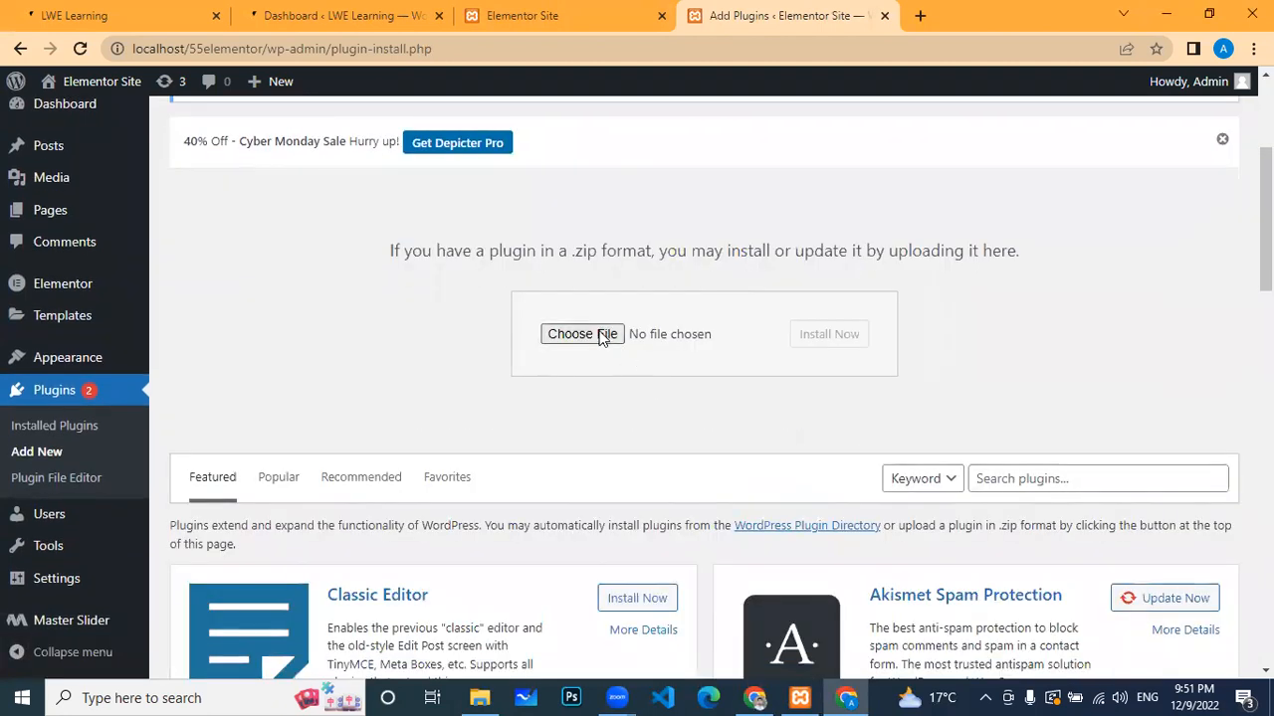
{"action": "left_click", "coordinate": [601, 337]}
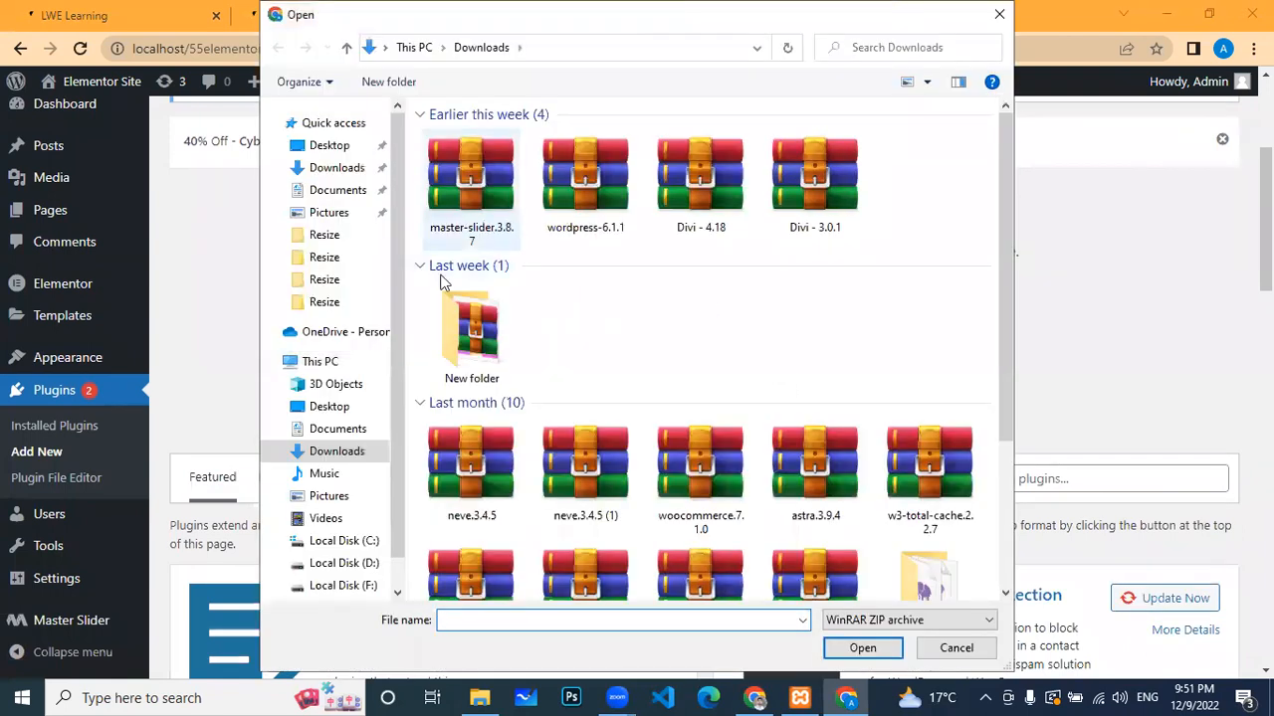
{"action": "left_click", "coordinate": [708, 480]}
{"action": "left_click", "coordinate": [866, 648]}
{"action": "left_click", "coordinate": [828, 335]}
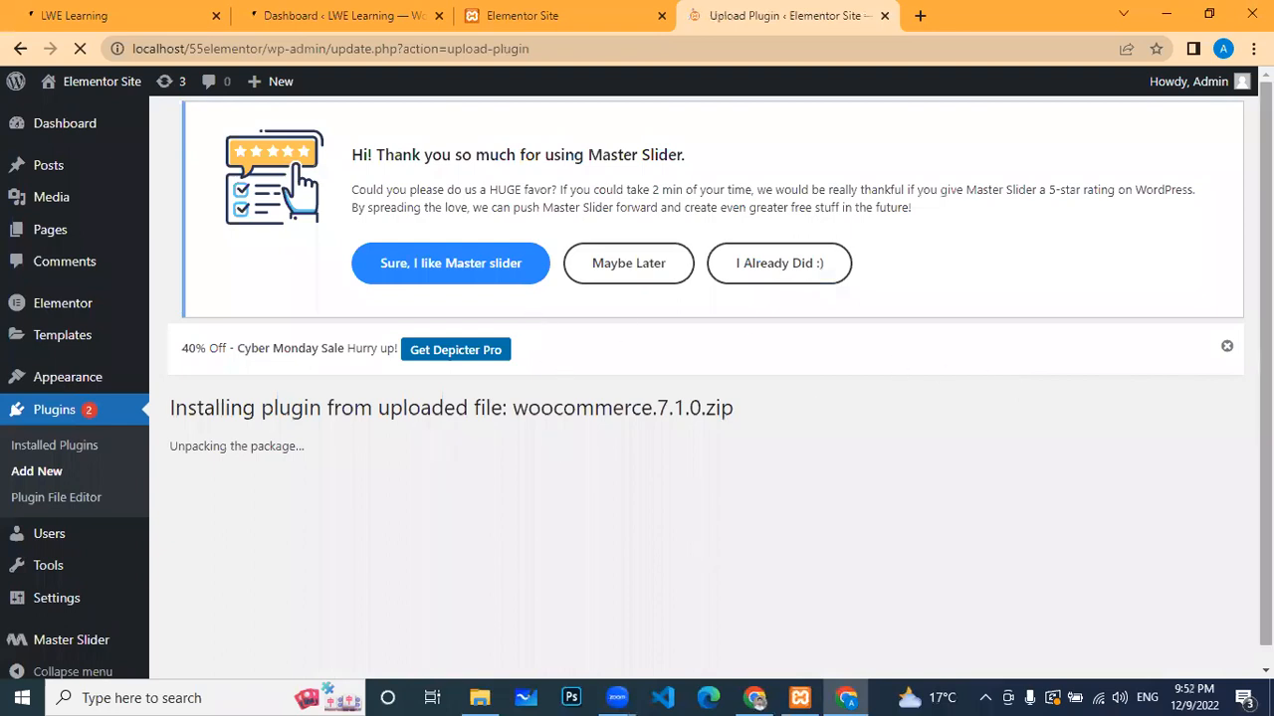
Step: After the 'Destination folder already exists' error, go back via Go to Plugin Installer
{"action": "scroll", "coordinate": [1265, 388], "scroll_direction": "down", "scroll_amount": 1}
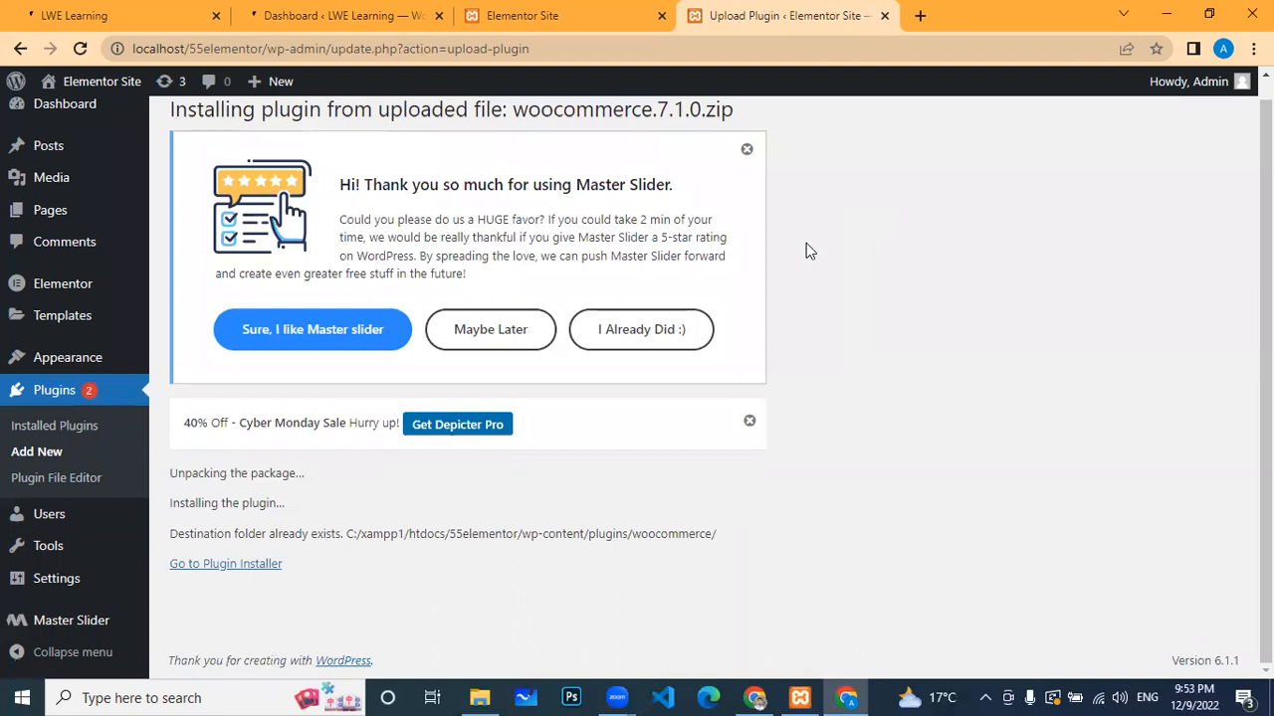
{"action": "left_click", "coordinate": [223, 565]}
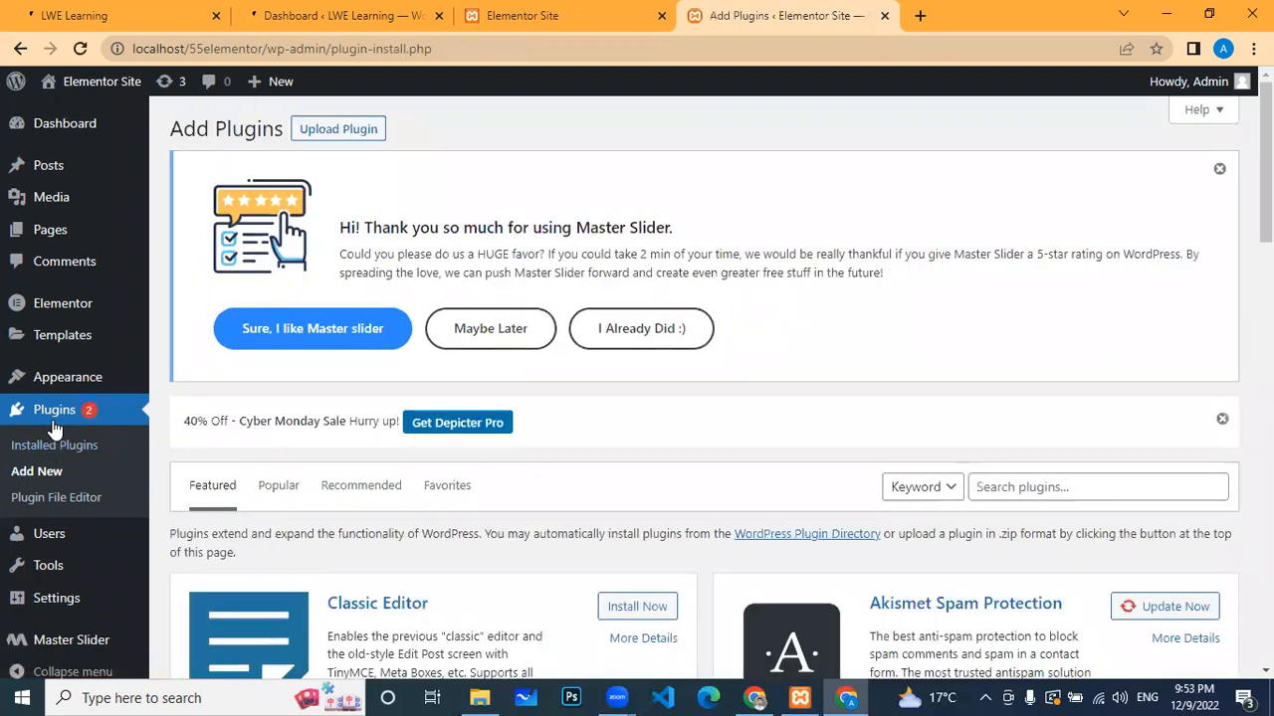
{"action": "scroll", "coordinate": [177, 369], "scroll_direction": "down", "scroll_amount": 4}
{"action": "scroll", "coordinate": [177, 369], "scroll_direction": "up", "scroll_amount": 1}
Step: Scroll through the five installed plugins, confirm WooCommerce is absent, then open Add New
{"action": "left_click", "coordinate": [81, 447]}
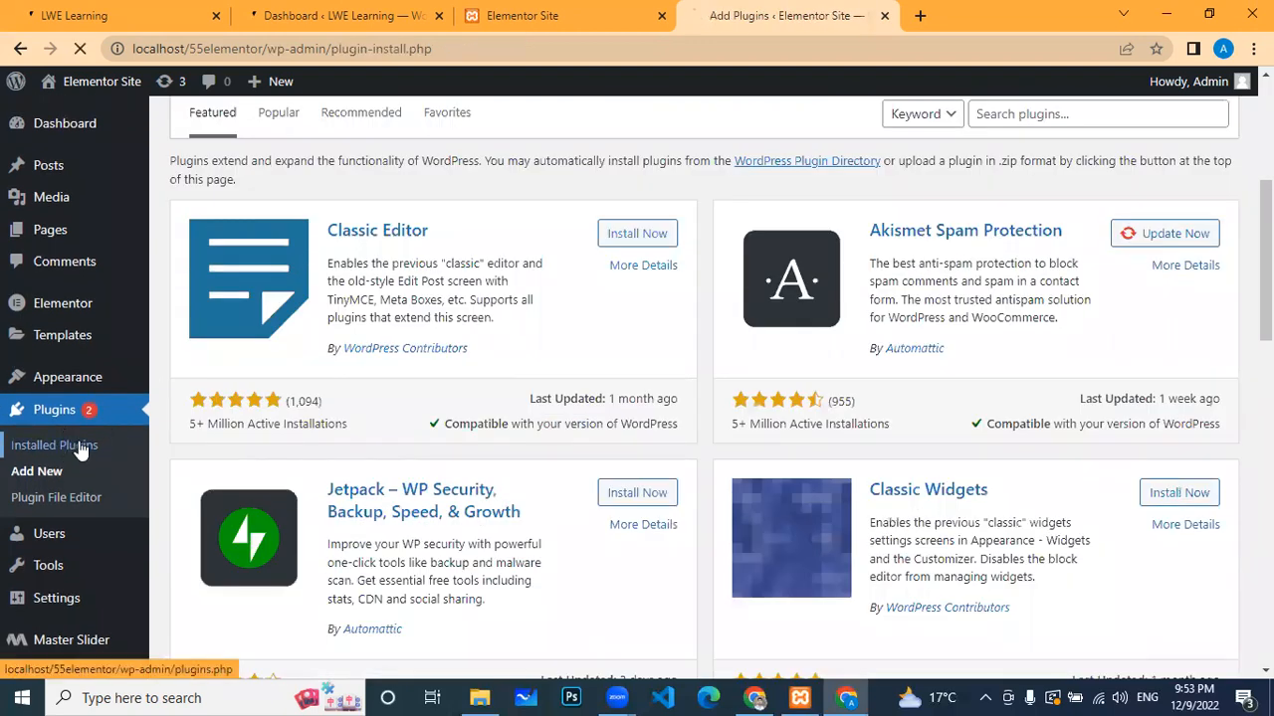
{"action": "scroll", "coordinate": [789, 297], "scroll_direction": "up", "scroll_amount": 5}
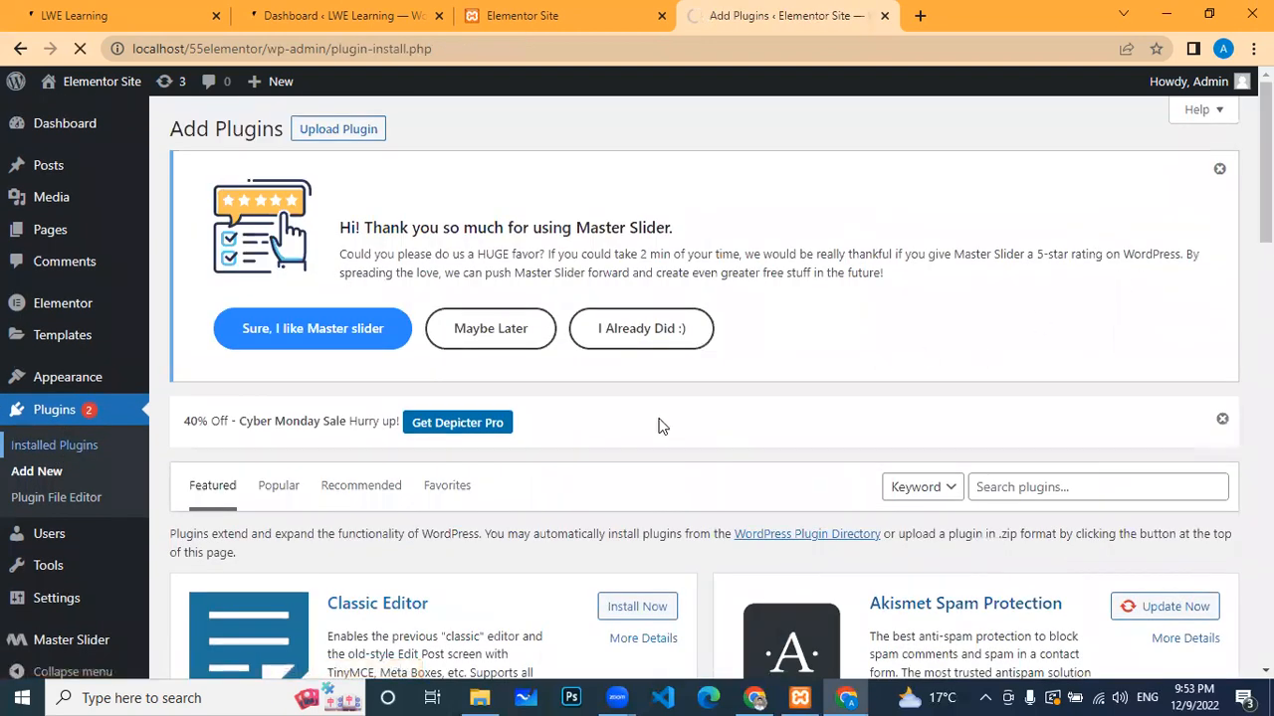
{"action": "scroll", "coordinate": [523, 344], "scroll_direction": "down", "scroll_amount": 2}
{"action": "scroll", "coordinate": [522, 343], "scroll_direction": "down", "scroll_amount": 6}
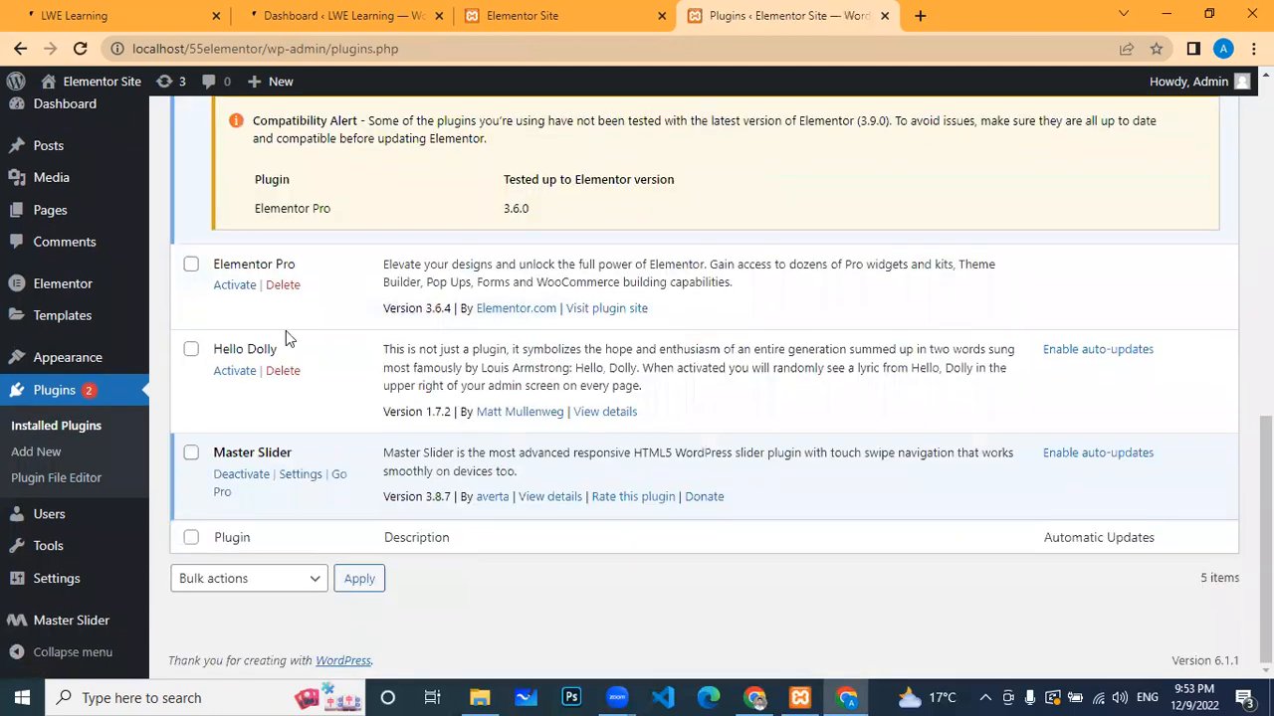
{"action": "scroll", "coordinate": [343, 318], "scroll_direction": "up", "scroll_amount": 5}
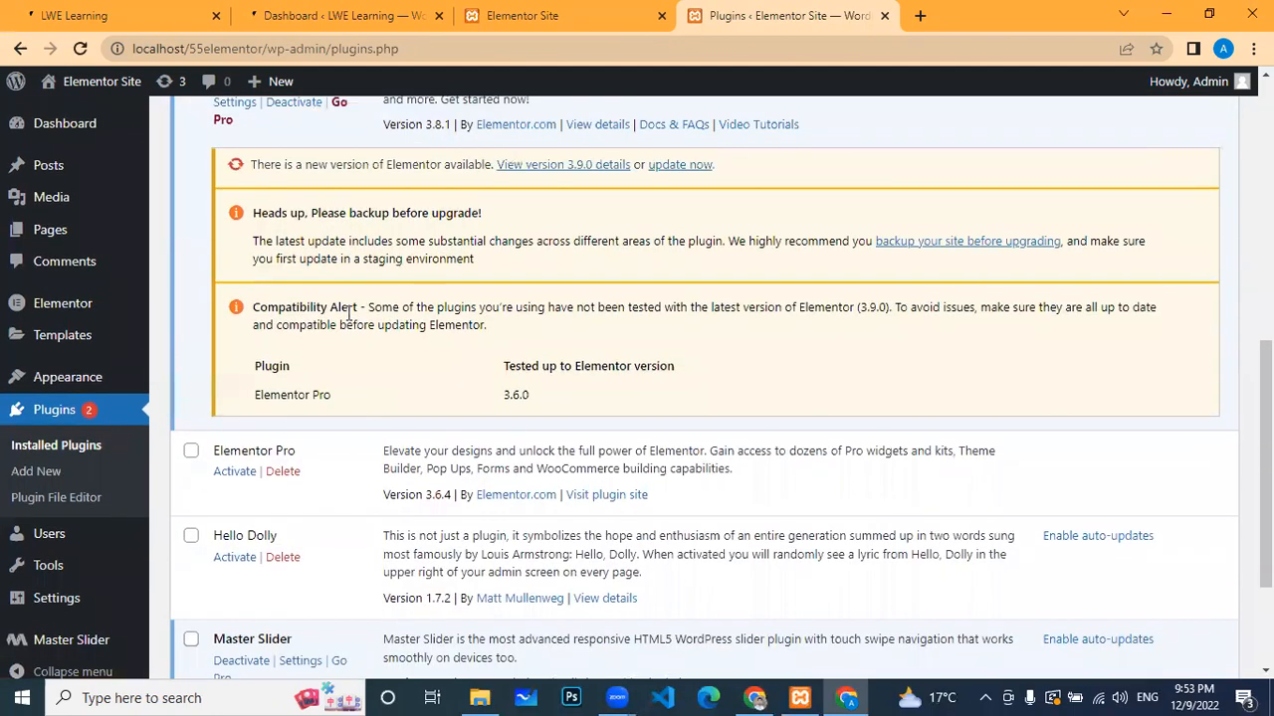
{"action": "scroll", "coordinate": [348, 313], "scroll_direction": "down", "scroll_amount": 5}
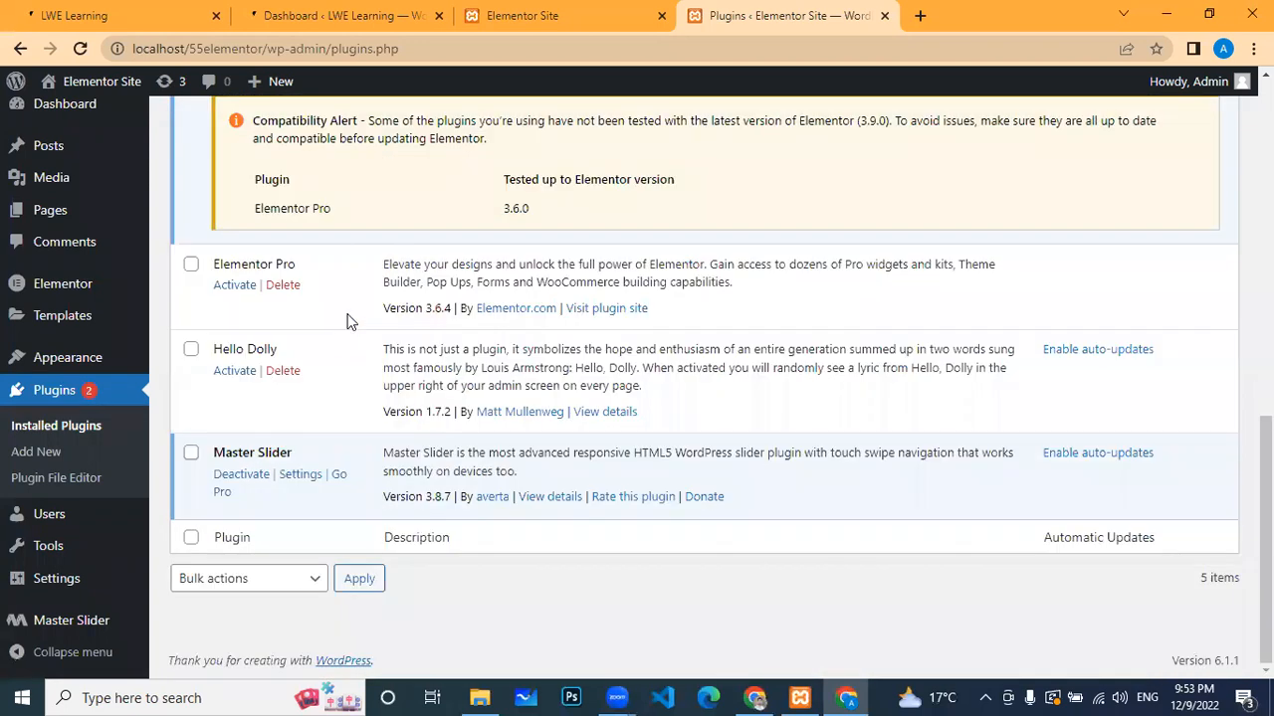
{"action": "scroll", "coordinate": [348, 321], "scroll_direction": "up", "scroll_amount": 6}
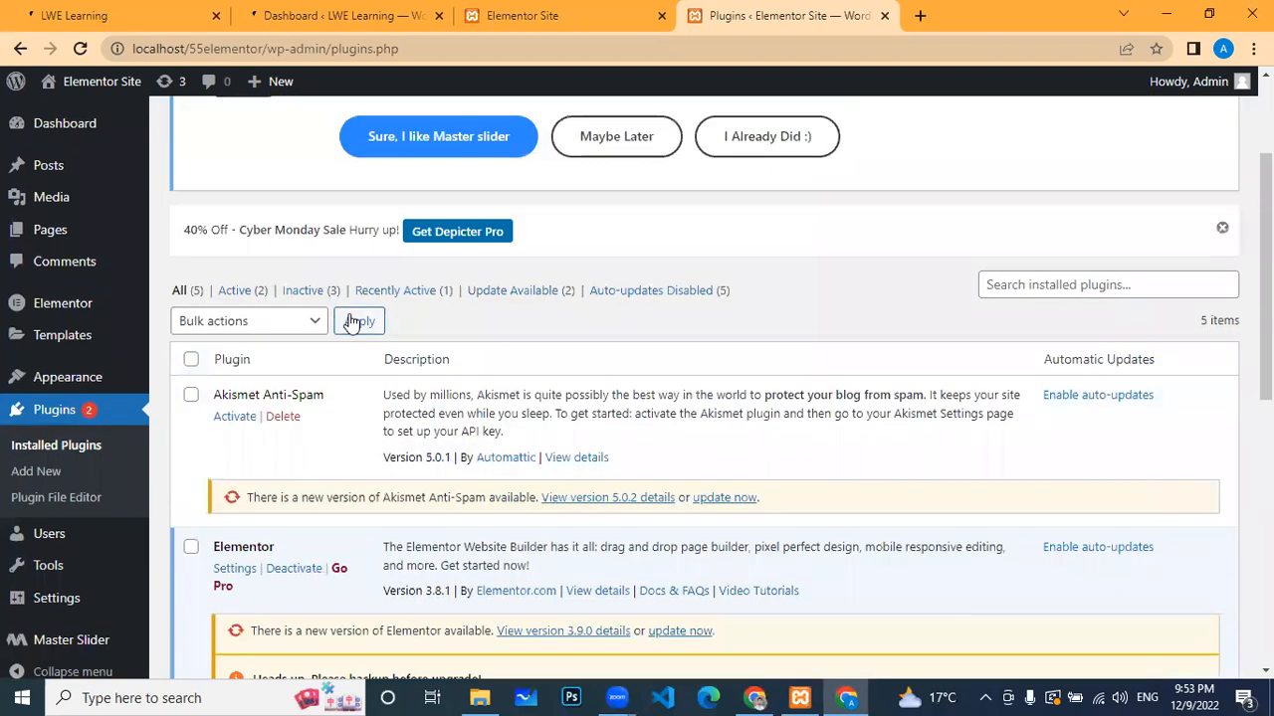
{"action": "scroll", "coordinate": [350, 320], "scroll_direction": "up", "scroll_amount": 2}
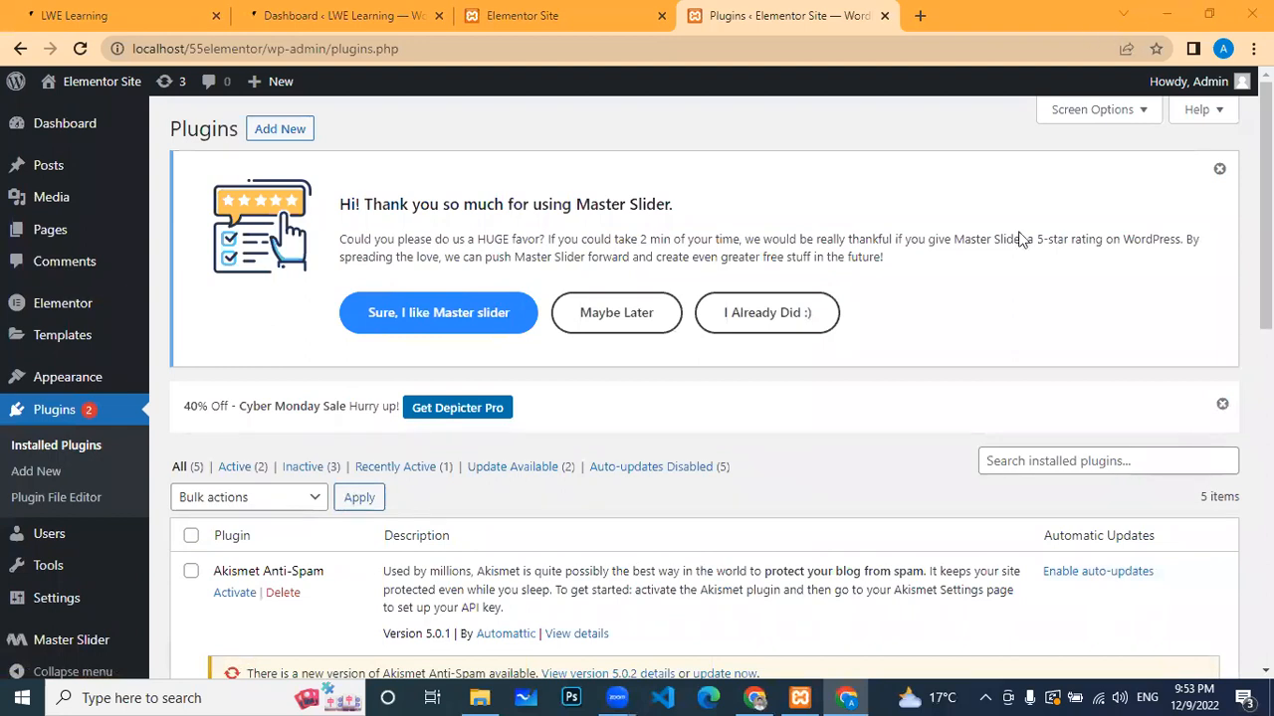
{"action": "left_click", "coordinate": [276, 133]}
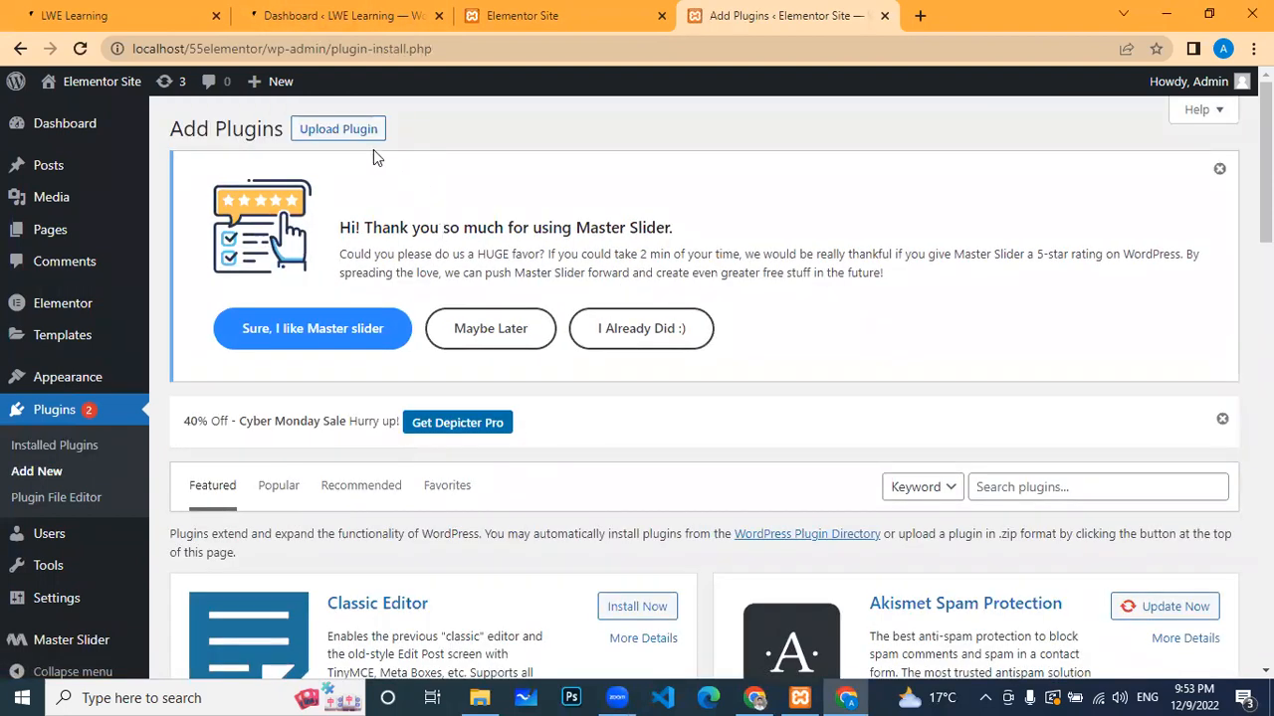
Step: Pick woocommerce.7.1.0.zip from Downloads in the upload panel and click Install Now again
{"action": "left_click", "coordinate": [354, 128]}
{"action": "left_click", "coordinate": [600, 617]}
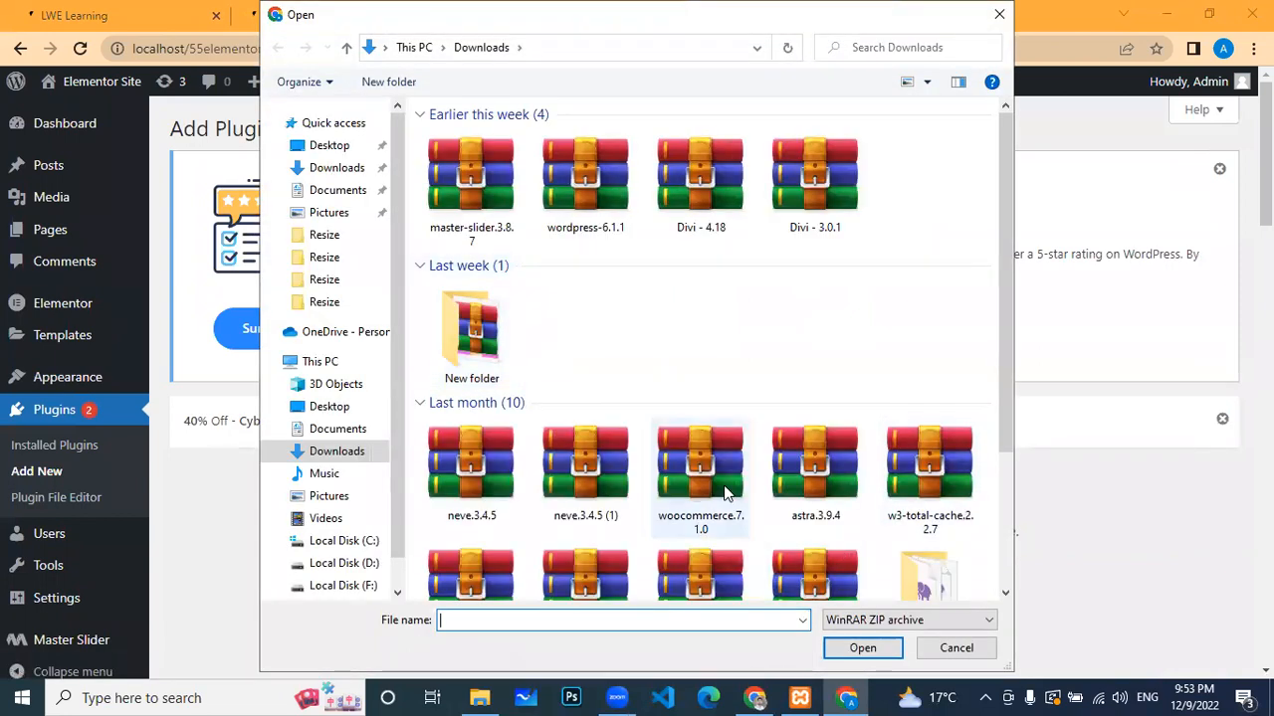
{"action": "left_click", "coordinate": [702, 467]}
{"action": "left_click", "coordinate": [860, 648]}
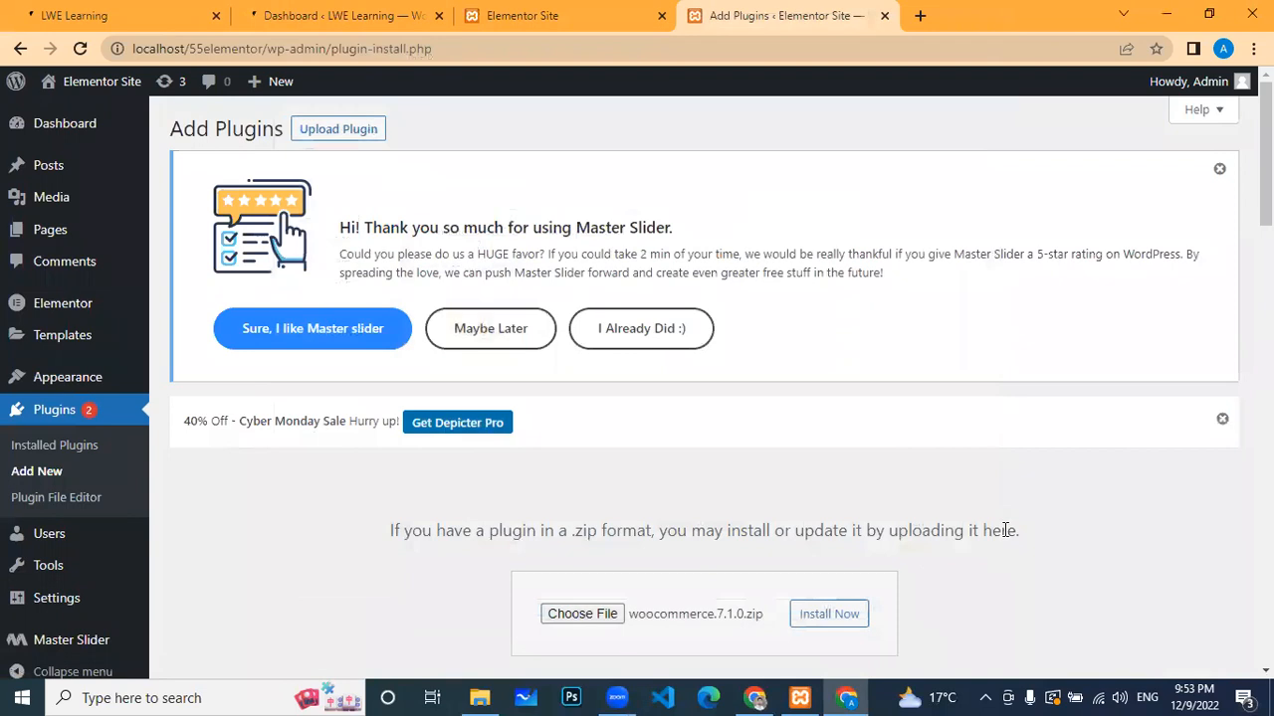
{"action": "left_click_drag", "start_coordinate": [1265, 189], "coordinate": [1266, 258]}
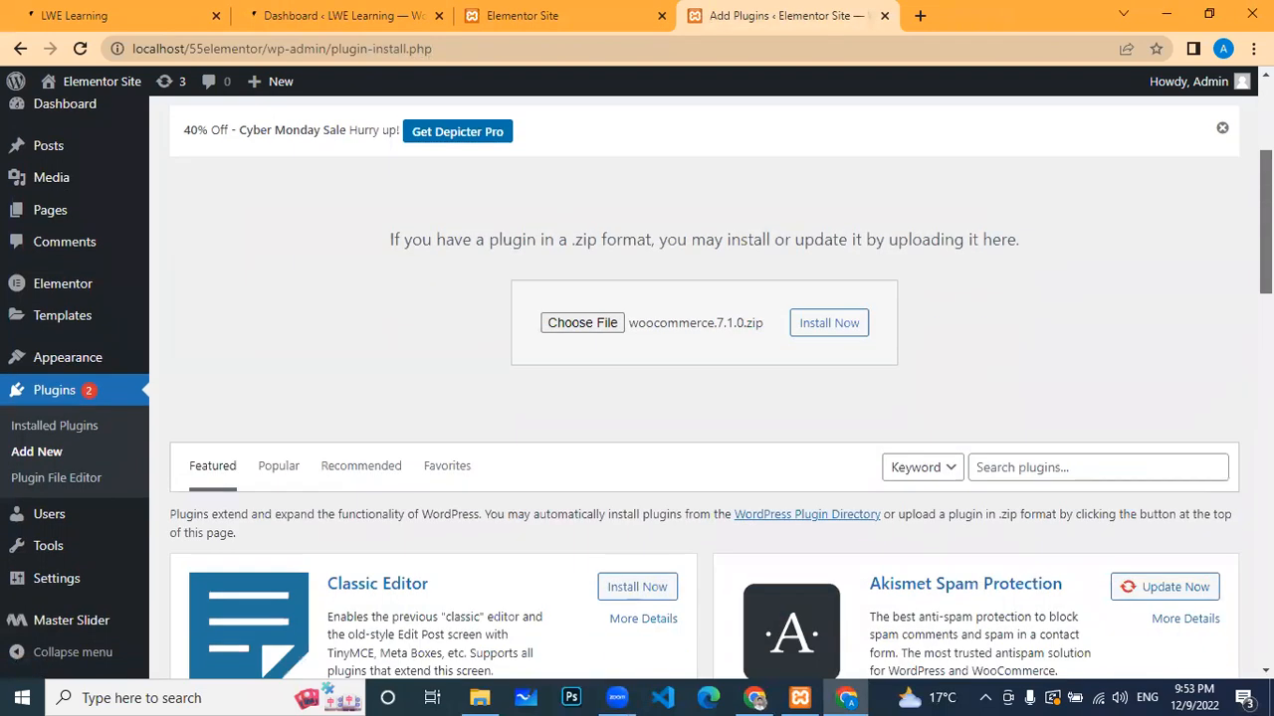
{"action": "scroll", "coordinate": [720, 393], "scroll_direction": "down", "scroll_amount": 1}
{"action": "left_click", "coordinate": [862, 254]}
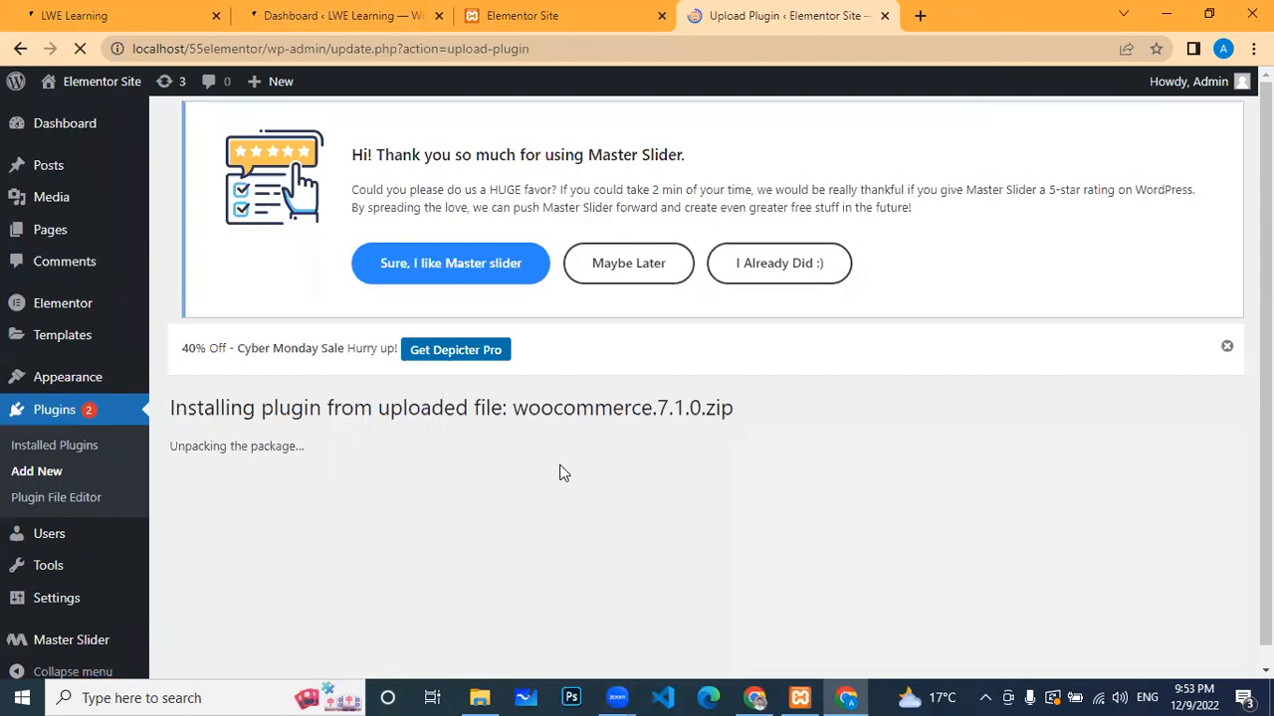
{"action": "scroll", "coordinate": [561, 466], "scroll_direction": "down", "scroll_amount": 1}
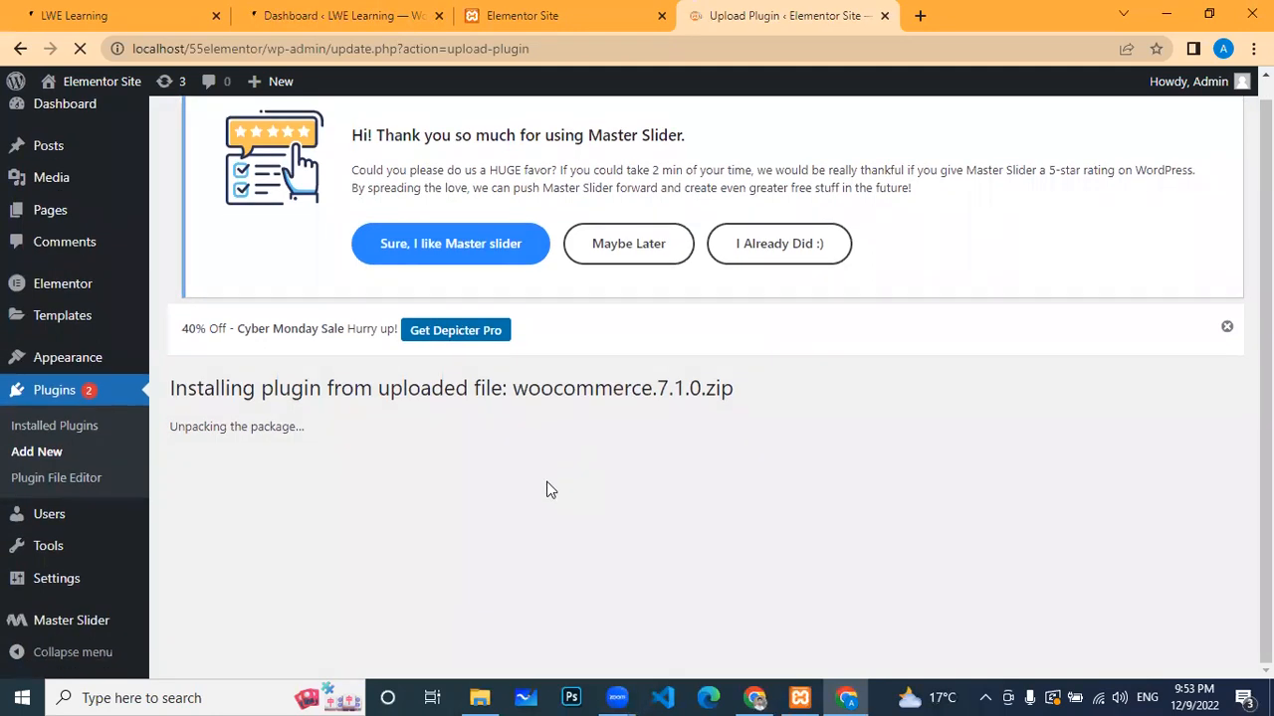
{"action": "scroll", "coordinate": [562, 465], "scroll_direction": "up", "scroll_amount": 1}
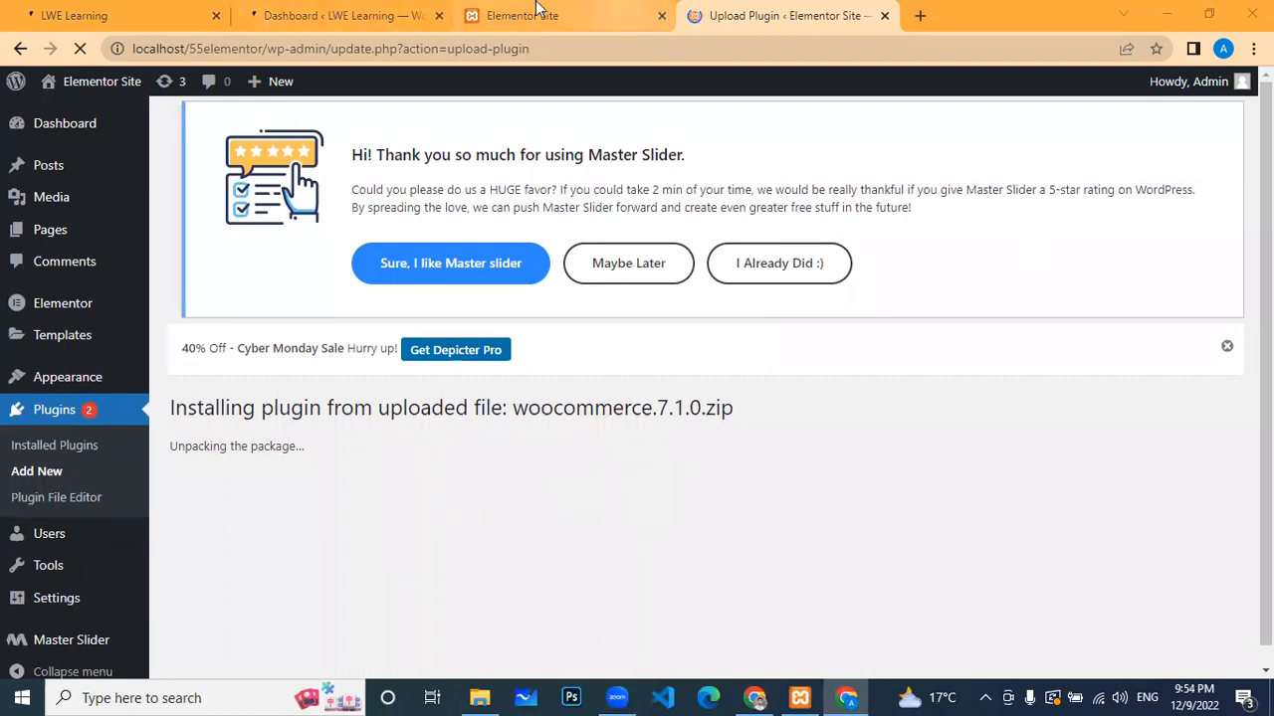
Step: Close the extra LWE dashboard tab and load localhost/lwe in the LWE Learning tab
{"action": "left_click", "coordinate": [307, 13]}
{"action": "key", "text": "ctrl+w"}
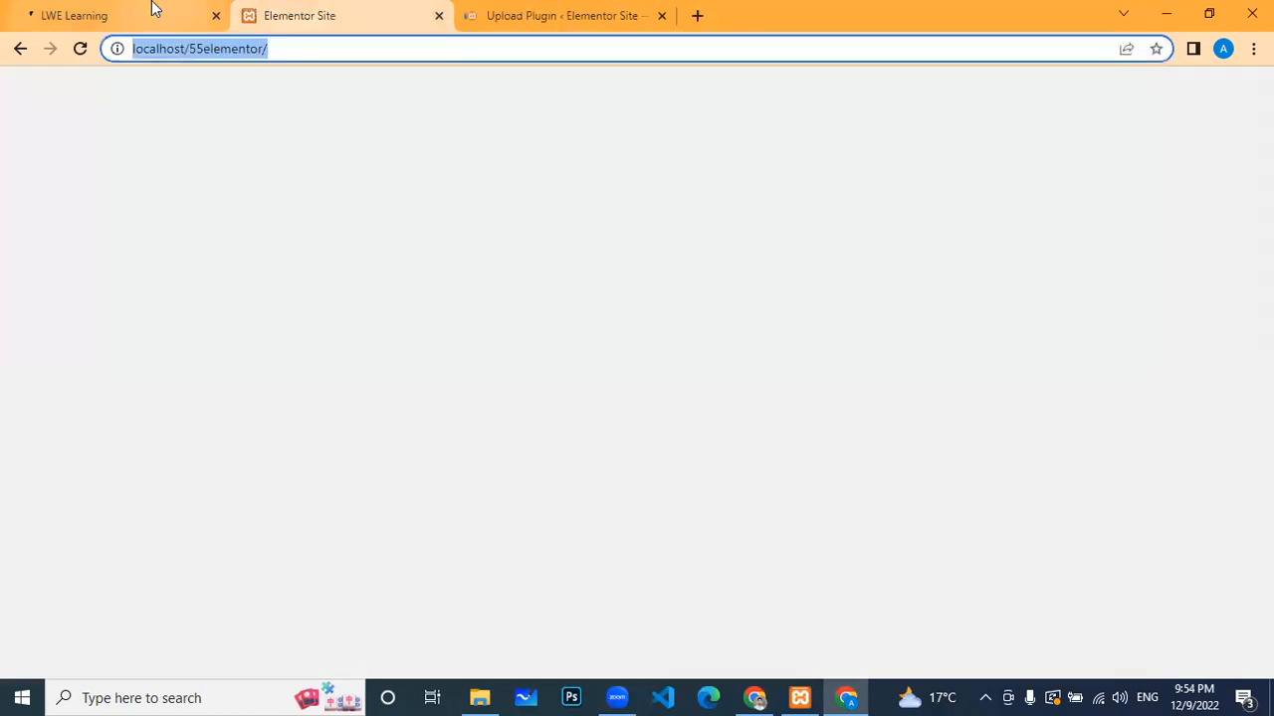
{"action": "left_click", "coordinate": [278, 49]}
{"action": "left_click", "coordinate": [278, 49]}
{"action": "key", "text": "BackSpace"}
{"action": "key", "text": "BackSpace"}
{"action": "key", "text": "BackSpace"}
{"action": "key", "text": "BackSpace"}
{"action": "key", "text": "BackSpace"}
{"action": "key", "text": "BackSpace"}
{"action": "key", "text": "BackSpace"}
{"action": "key", "text": "BackSpace"}
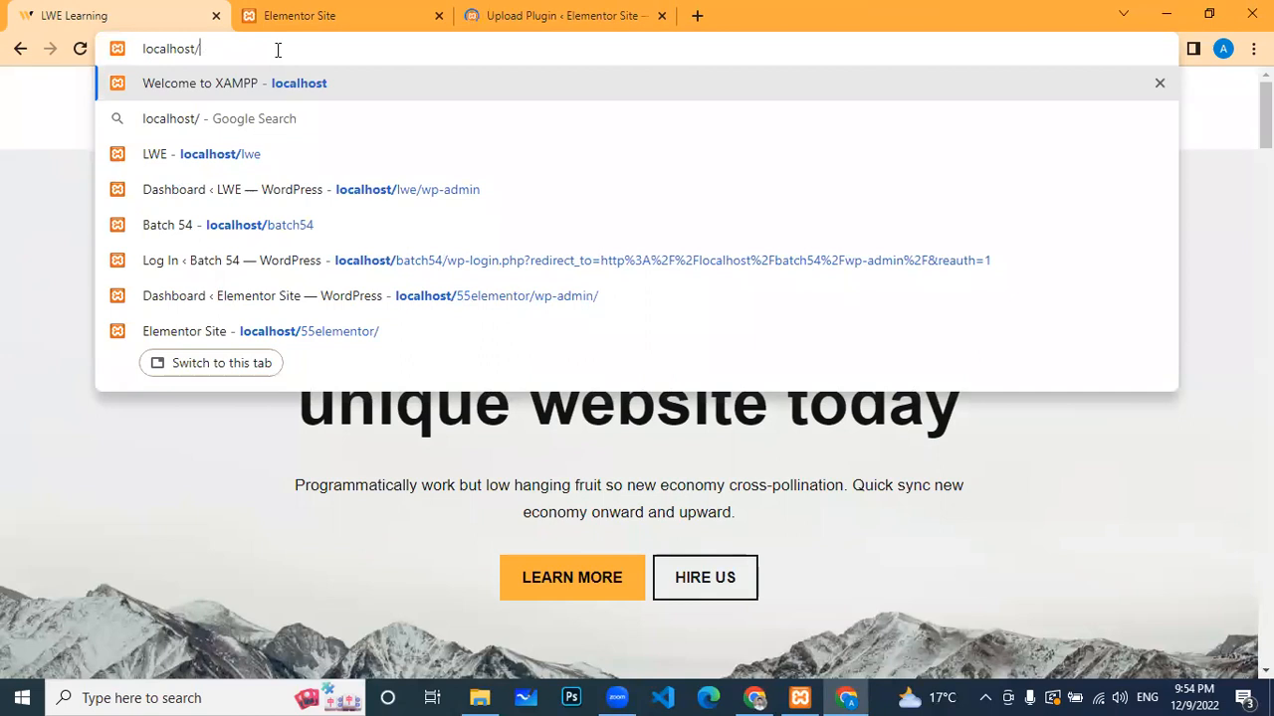
{"action": "type", "text": "lwe"}
{"action": "key", "text": "Return"}
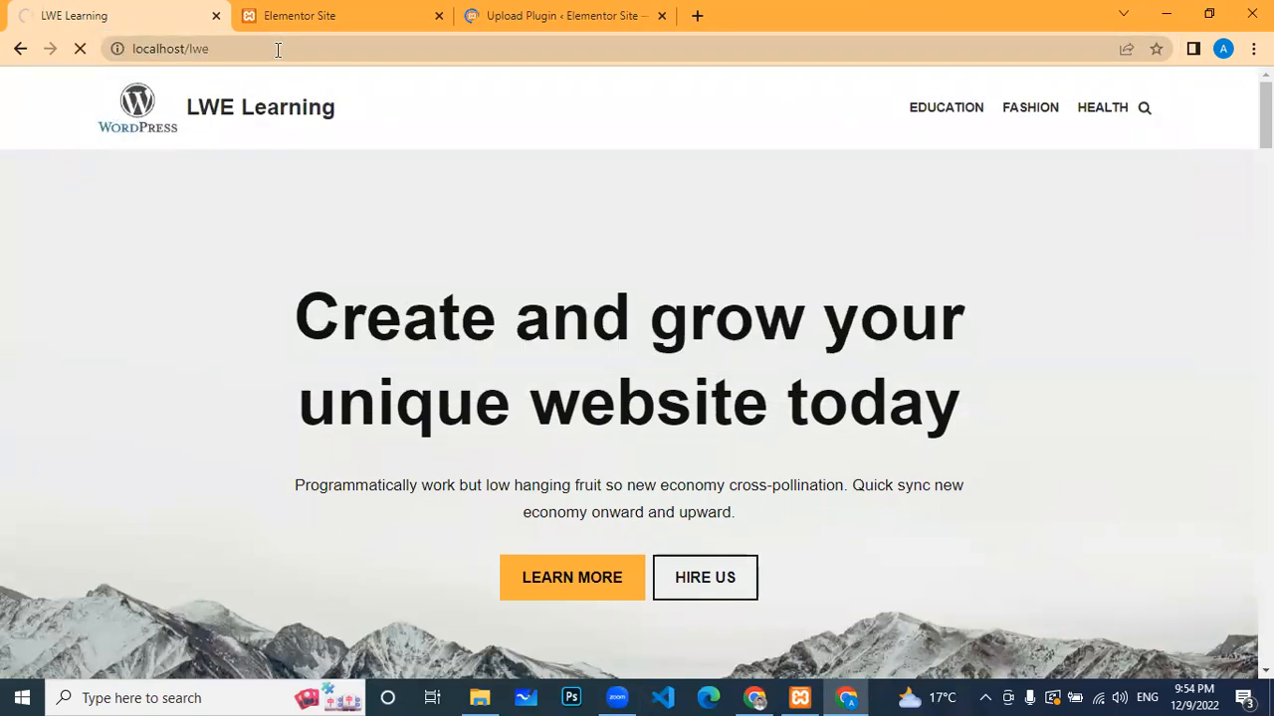
Step: Extend the address to localhost/lwe/wp-admin and load the LWE admin
{"action": "left_click", "coordinate": [264, 51]}
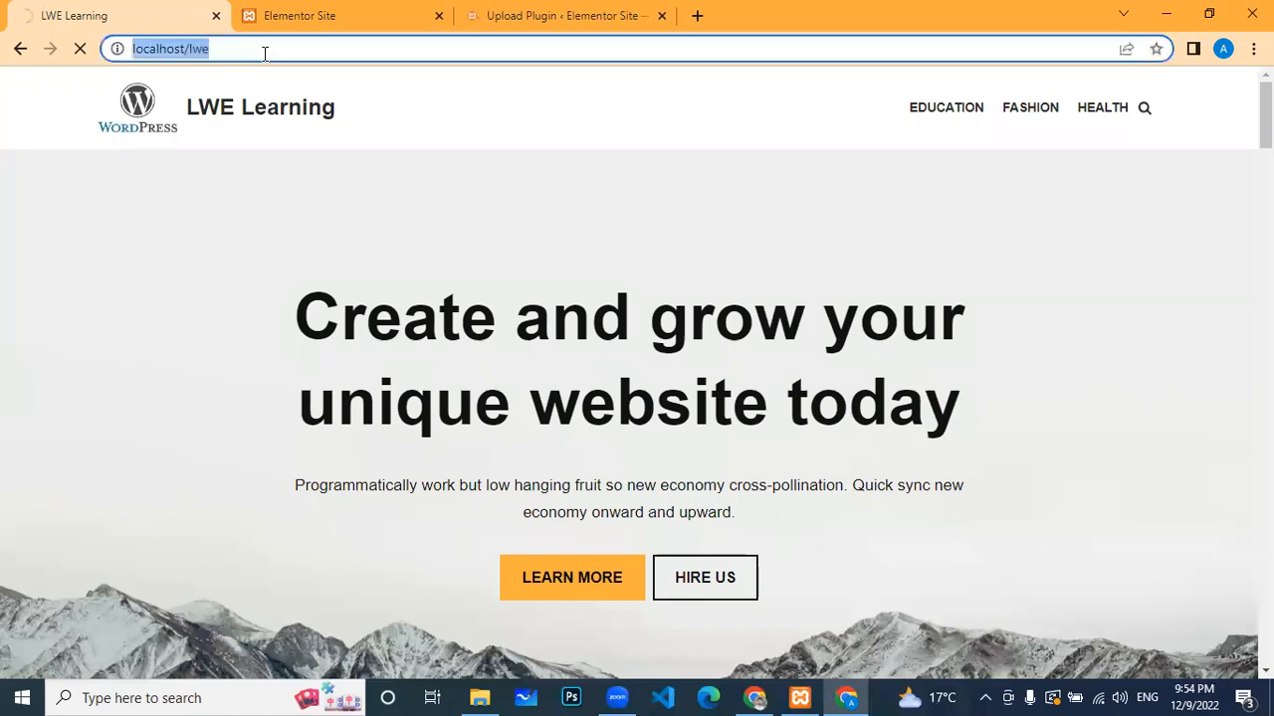
{"action": "left_click", "coordinate": [264, 51]}
{"action": "type", "text": "/wp-admin"}
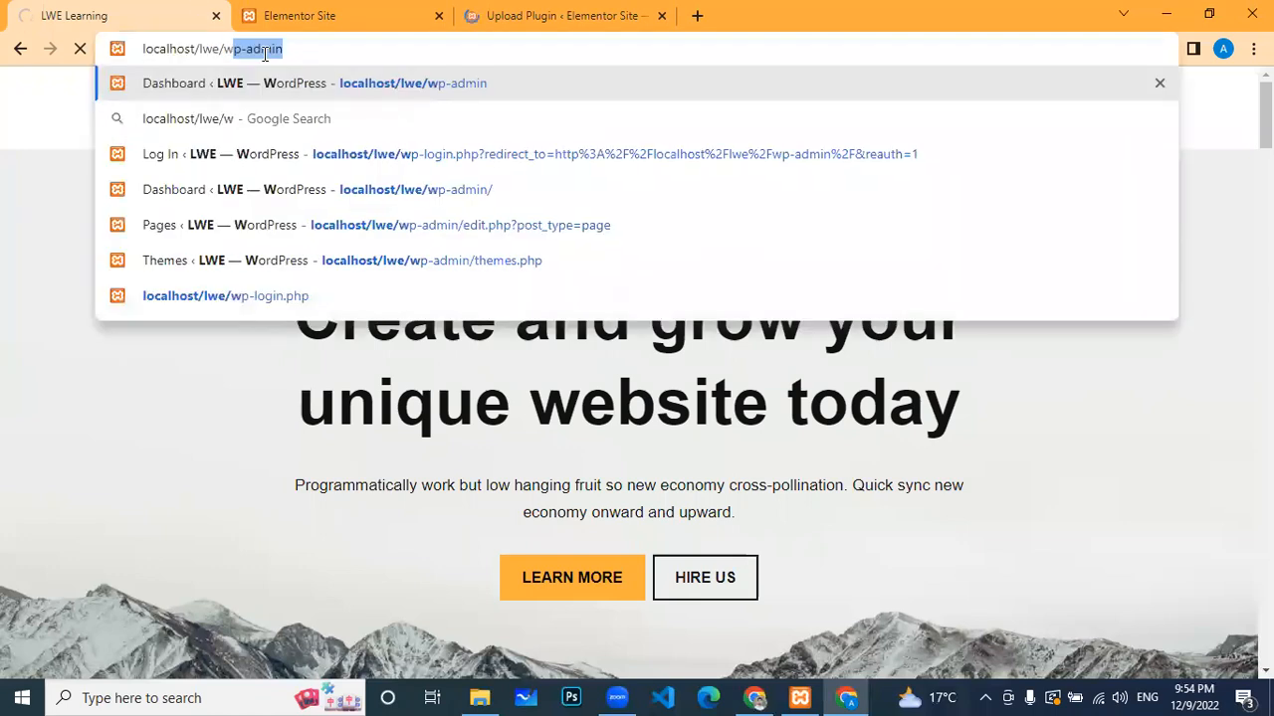
{"action": "key", "text": "Return"}
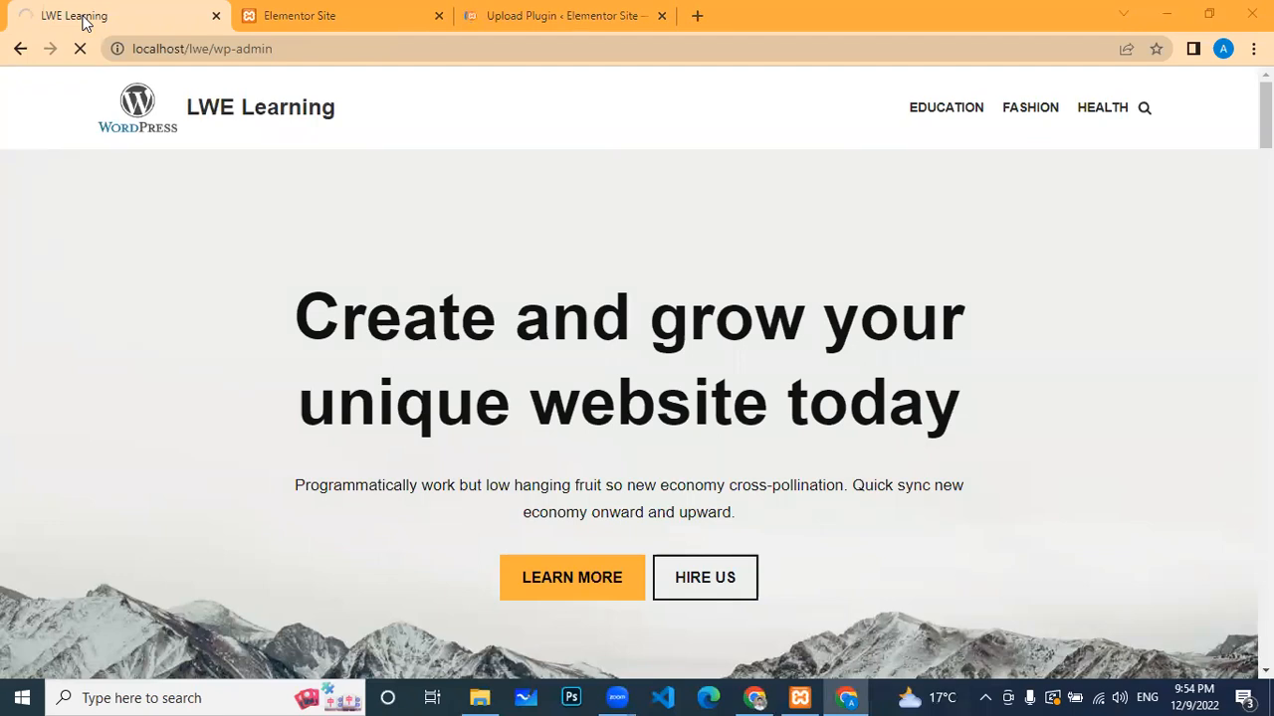
Step: Check the Elementor Site's WooCommerce install progress, then return to the LWE Learning tab
{"action": "left_click", "coordinate": [329, 17]}
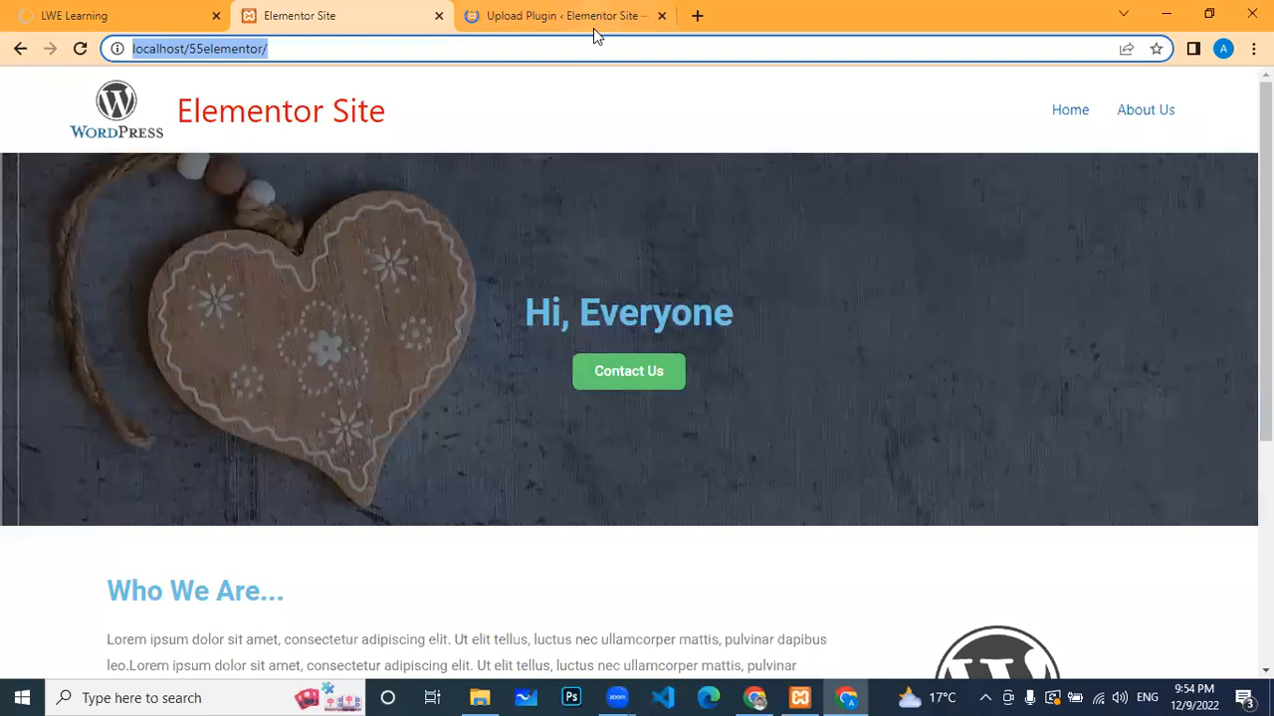
{"action": "left_click", "coordinate": [1034, 212]}
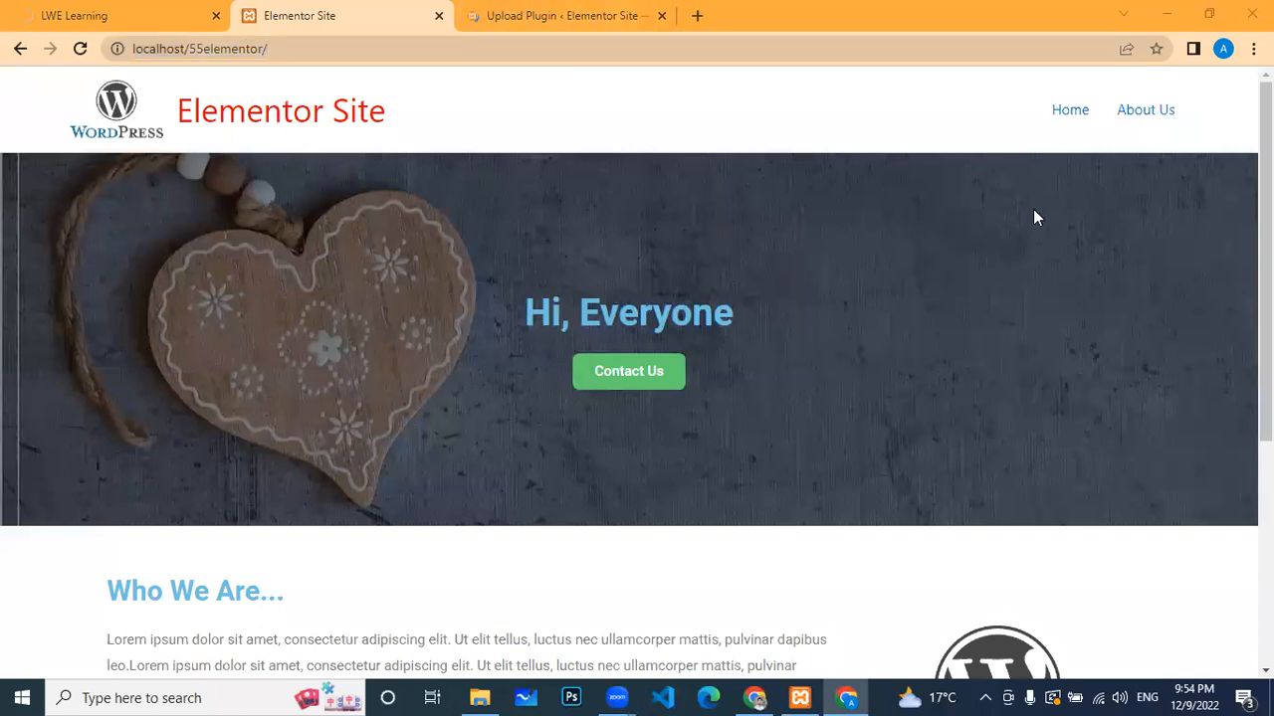
{"action": "left_click", "coordinate": [565, 17]}
{"action": "scroll", "coordinate": [432, 492], "scroll_direction": "down", "scroll_amount": 2}
{"action": "scroll", "coordinate": [420, 469], "scroll_direction": "up", "scroll_amount": 2}
{"action": "left_click", "coordinate": [326, 17]}
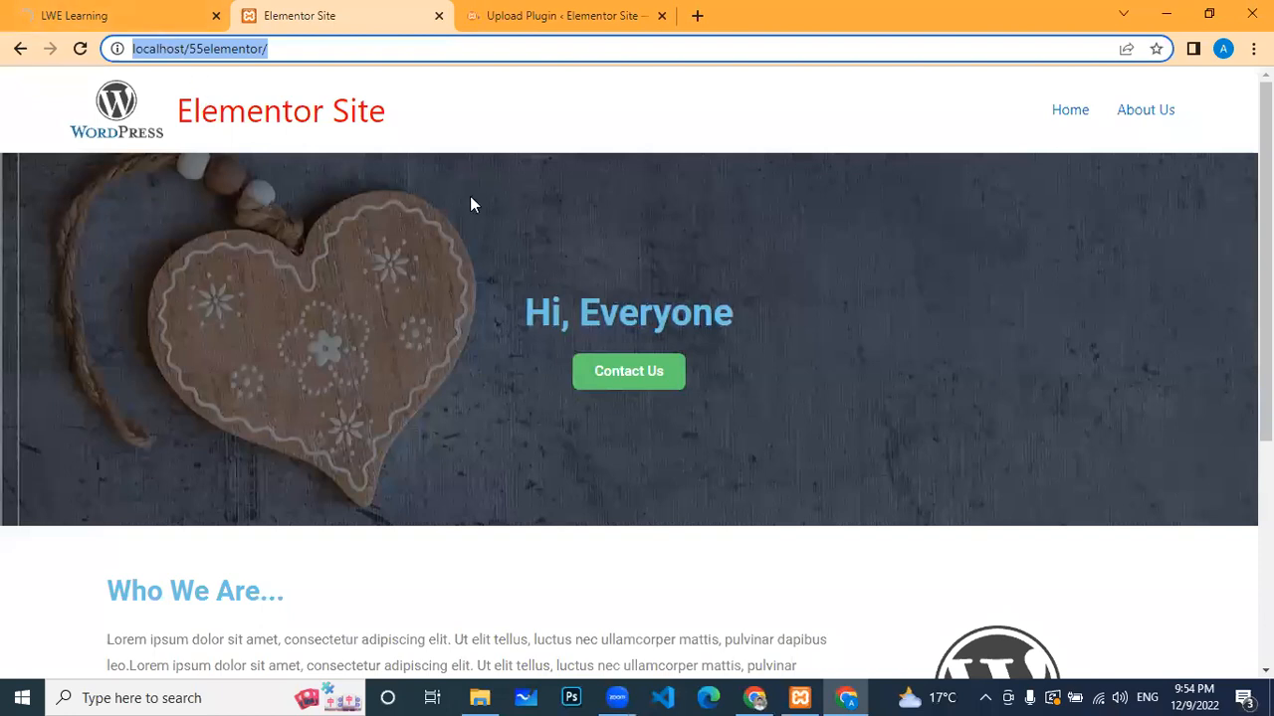
{"action": "left_click", "coordinate": [605, 132]}
{"action": "left_click", "coordinate": [124, 9]}
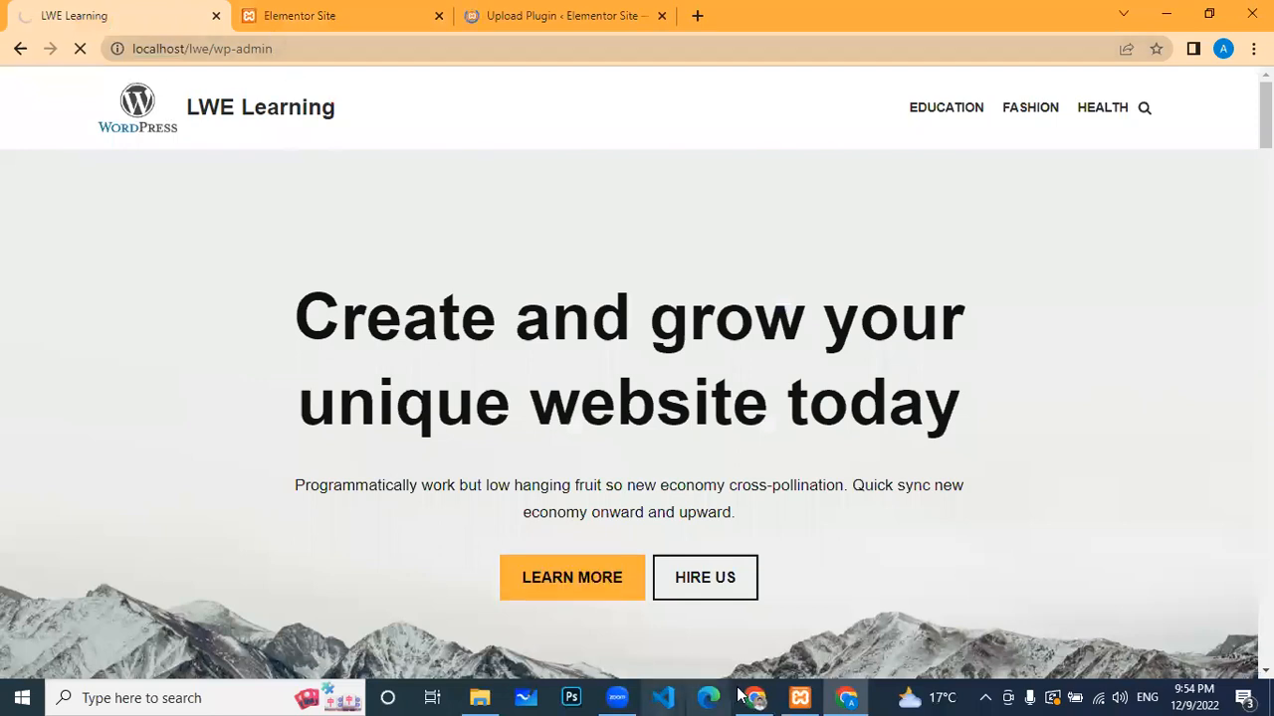
Step: Confirm Apache and MySQL are running in XAMPP, then review the Elementor Site's WooCommerce install page
{"action": "left_click", "coordinate": [799, 696]}
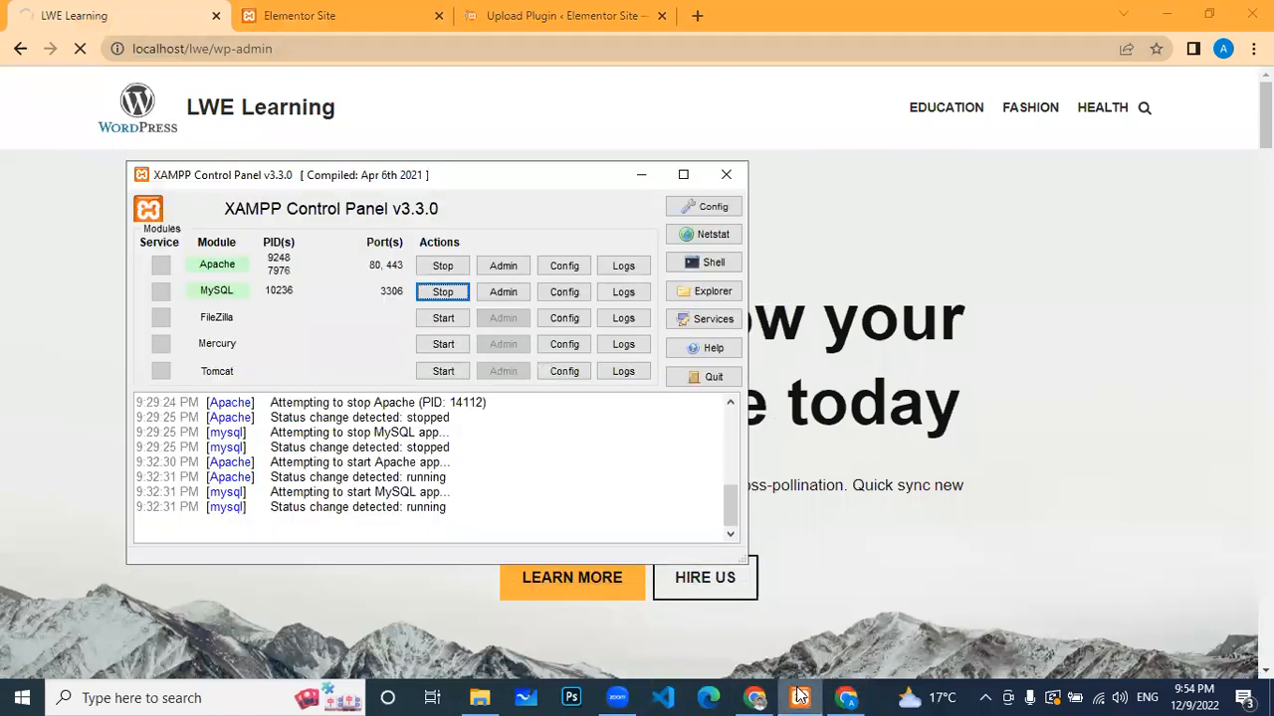
{"action": "left_click", "coordinate": [799, 697]}
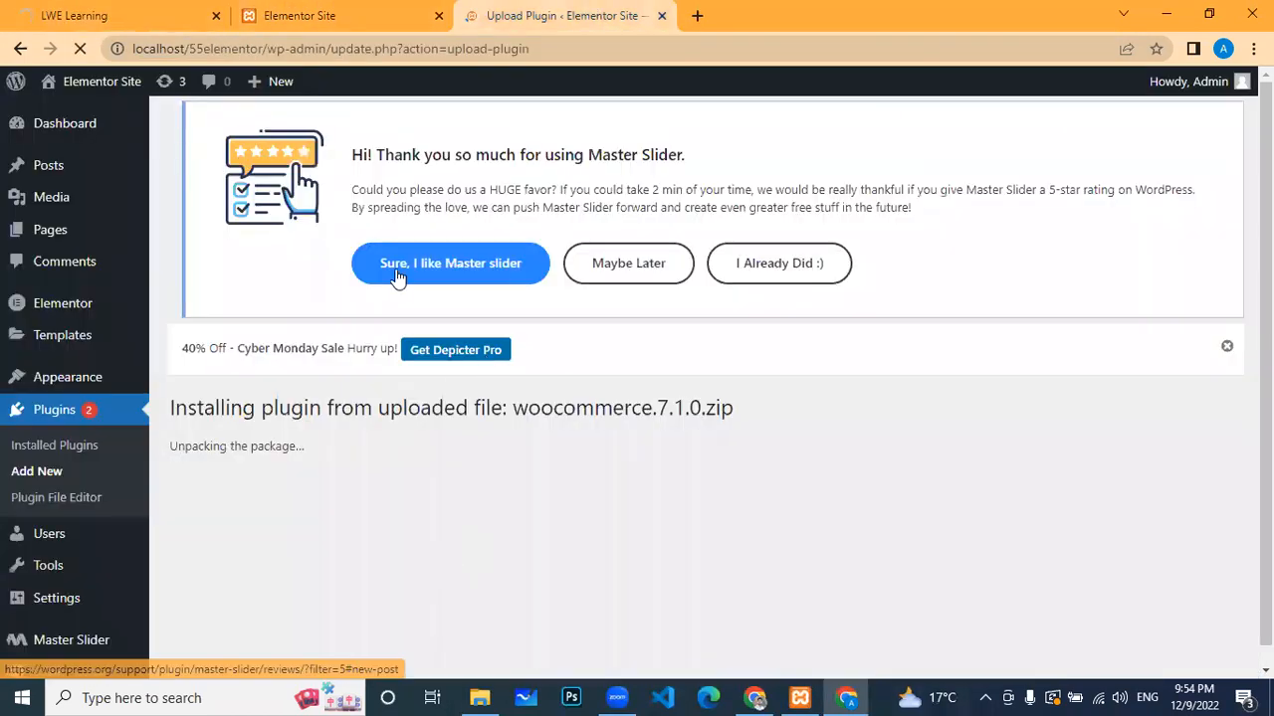
{"action": "left_click", "coordinate": [348, 12]}
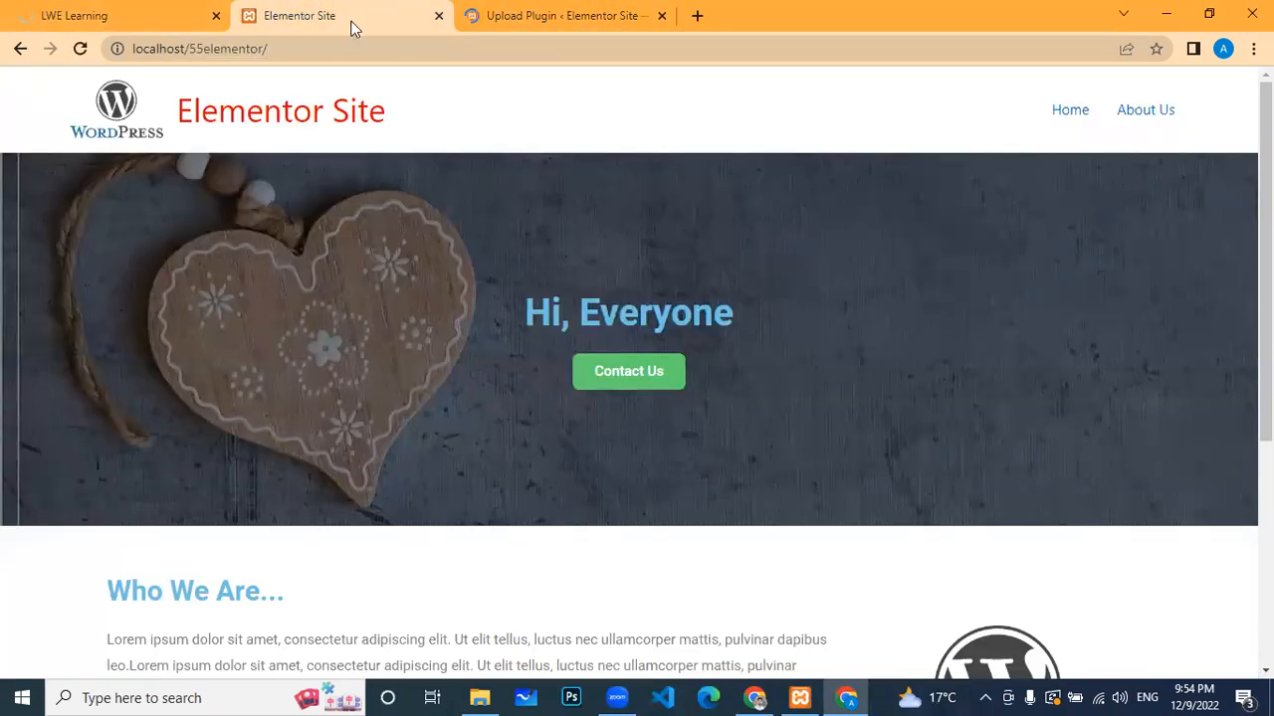
{"action": "scroll", "coordinate": [572, 198], "scroll_direction": "down", "scroll_amount": 1}
{"action": "scroll", "coordinate": [570, 198], "scroll_direction": "down", "scroll_amount": 3}
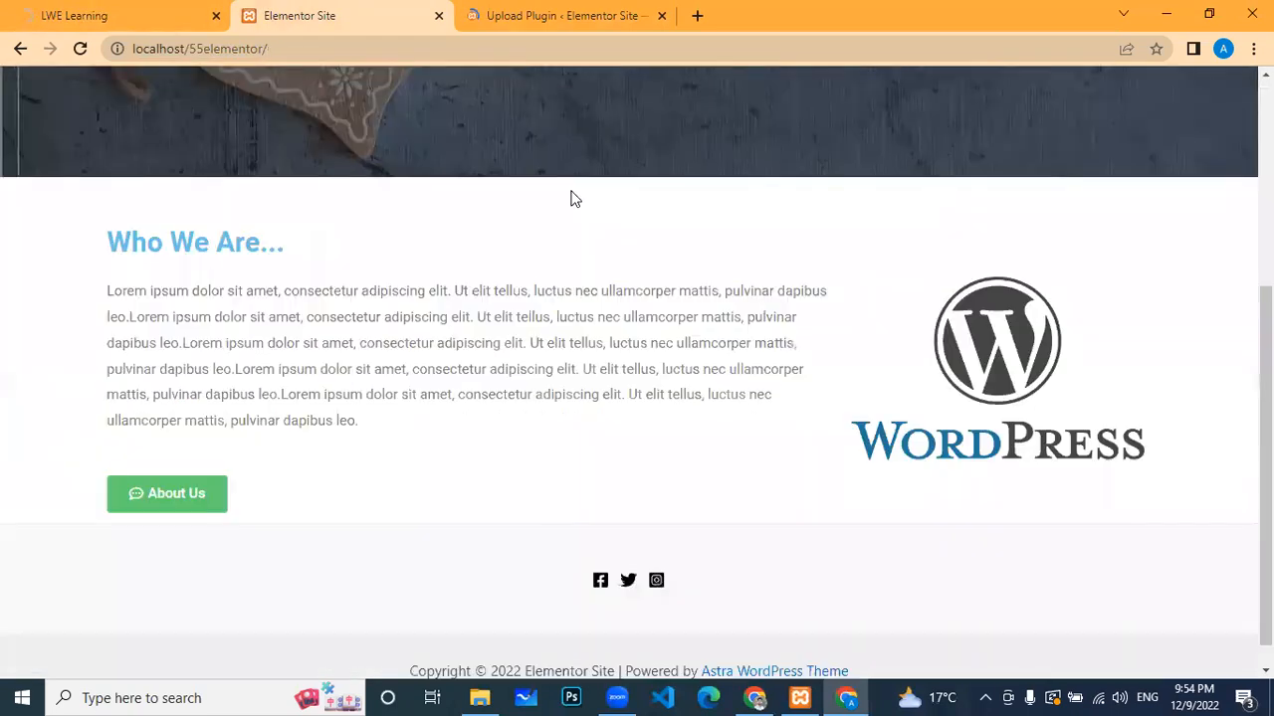
{"action": "scroll", "coordinate": [388, 136], "scroll_direction": "up", "scroll_amount": 4}
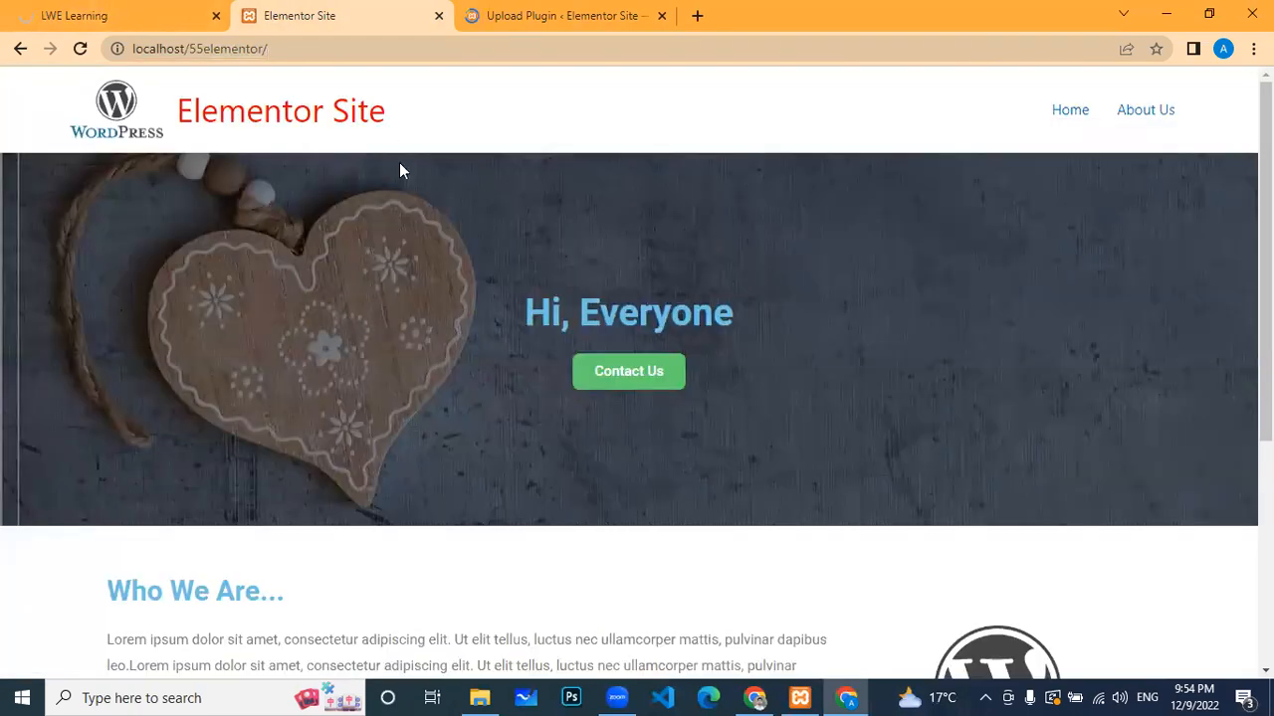
Step: Check the LWE Learning tab, then settle back on the WooCommerce install progress page
{"action": "key", "text": "ctrl+shift+Tab"}
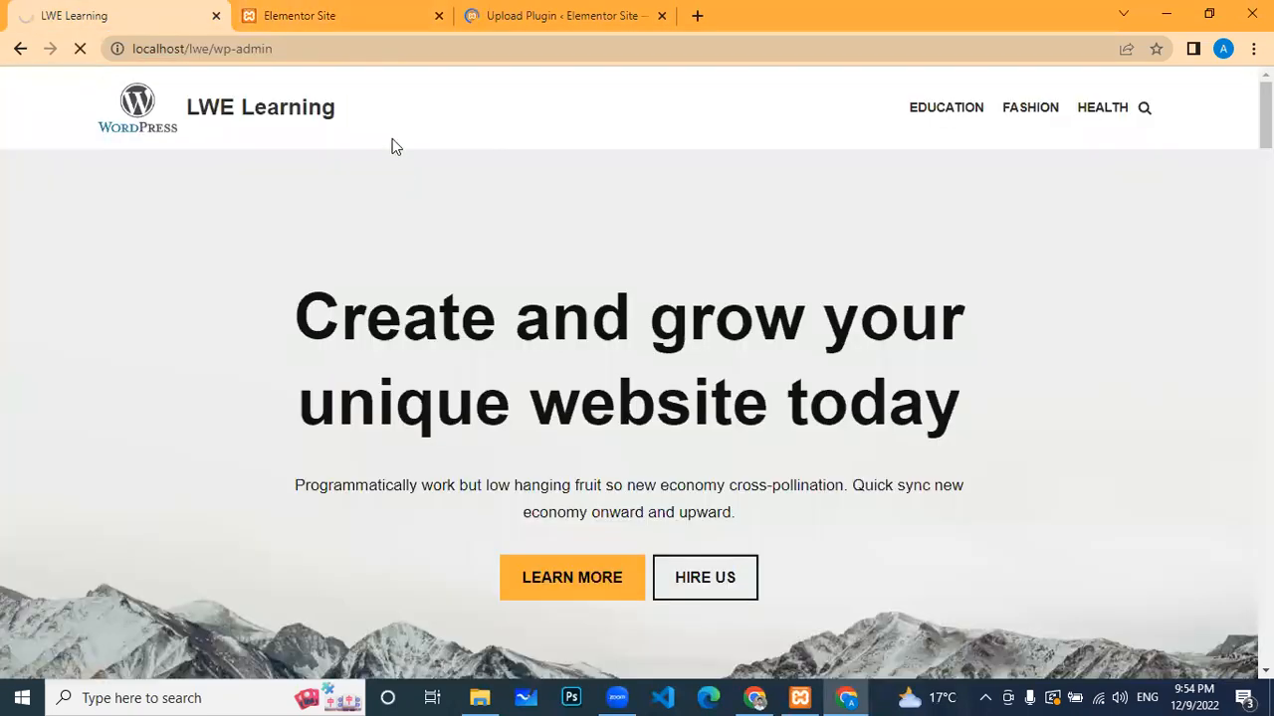
{"action": "left_click", "coordinate": [373, 48]}
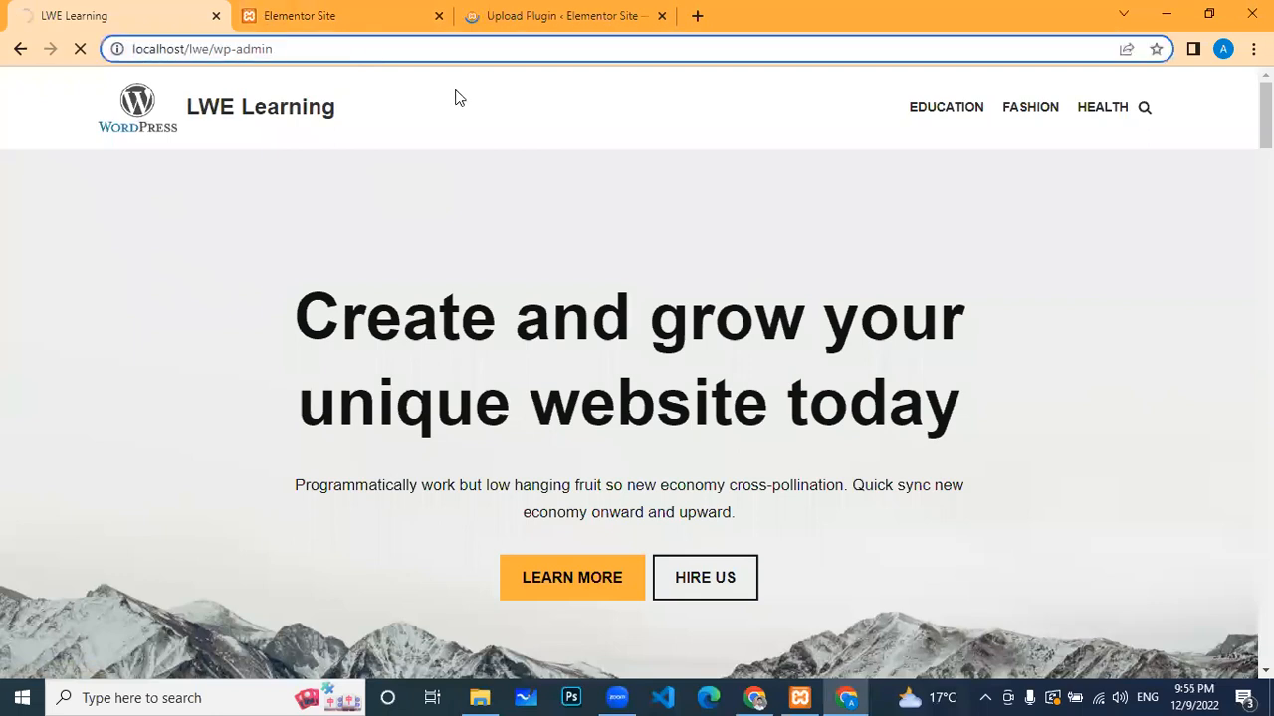
{"action": "left_click", "coordinate": [536, 12]}
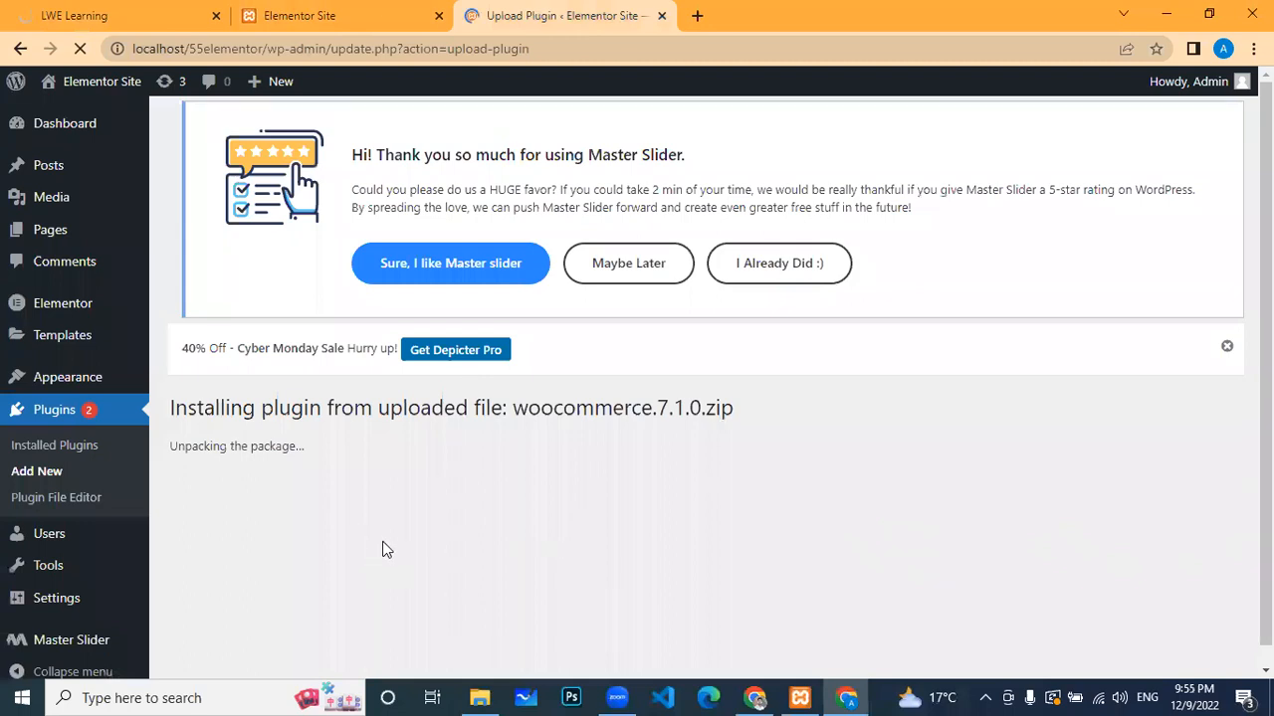
{"action": "left_click", "coordinate": [135, 10]}
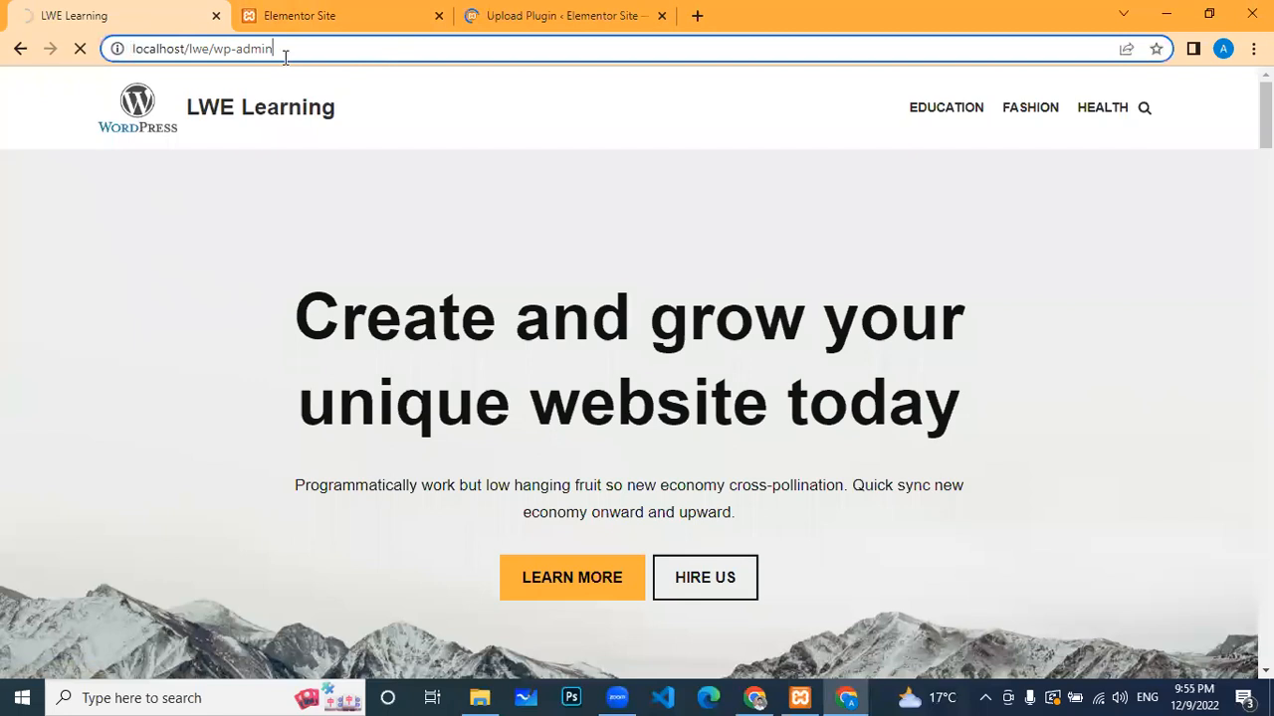
{"action": "left_click", "coordinate": [571, 10]}
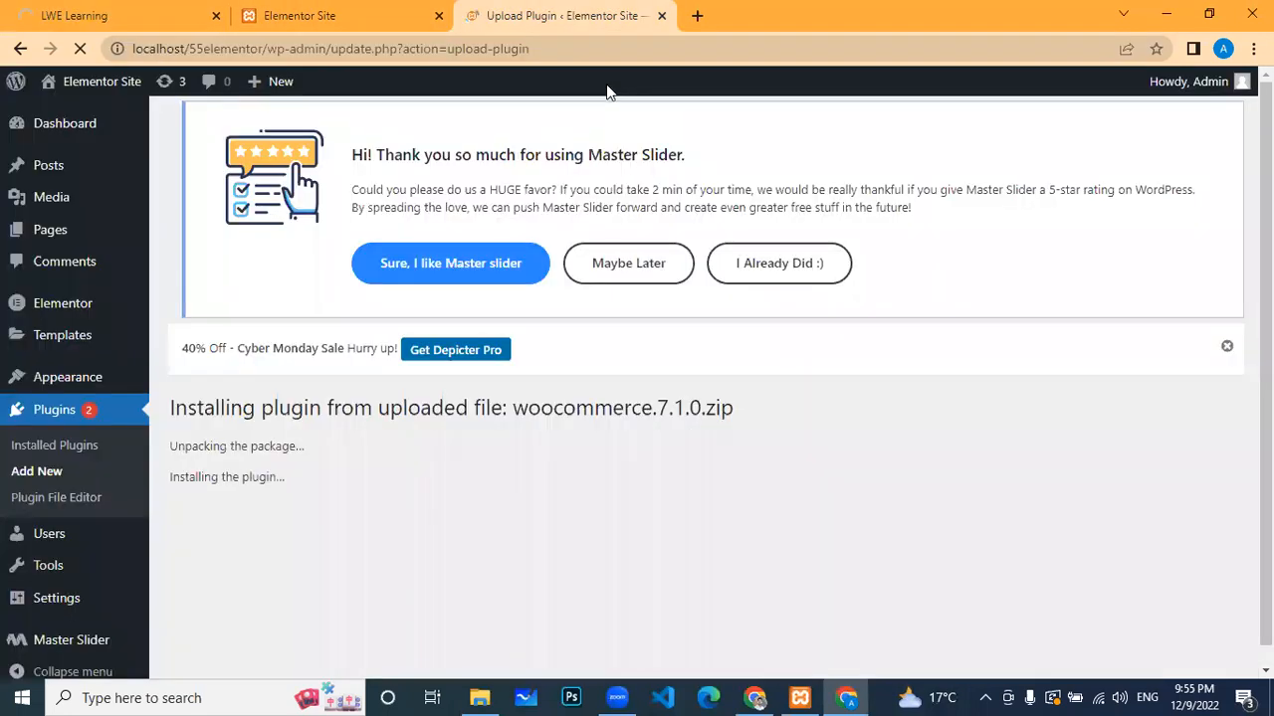
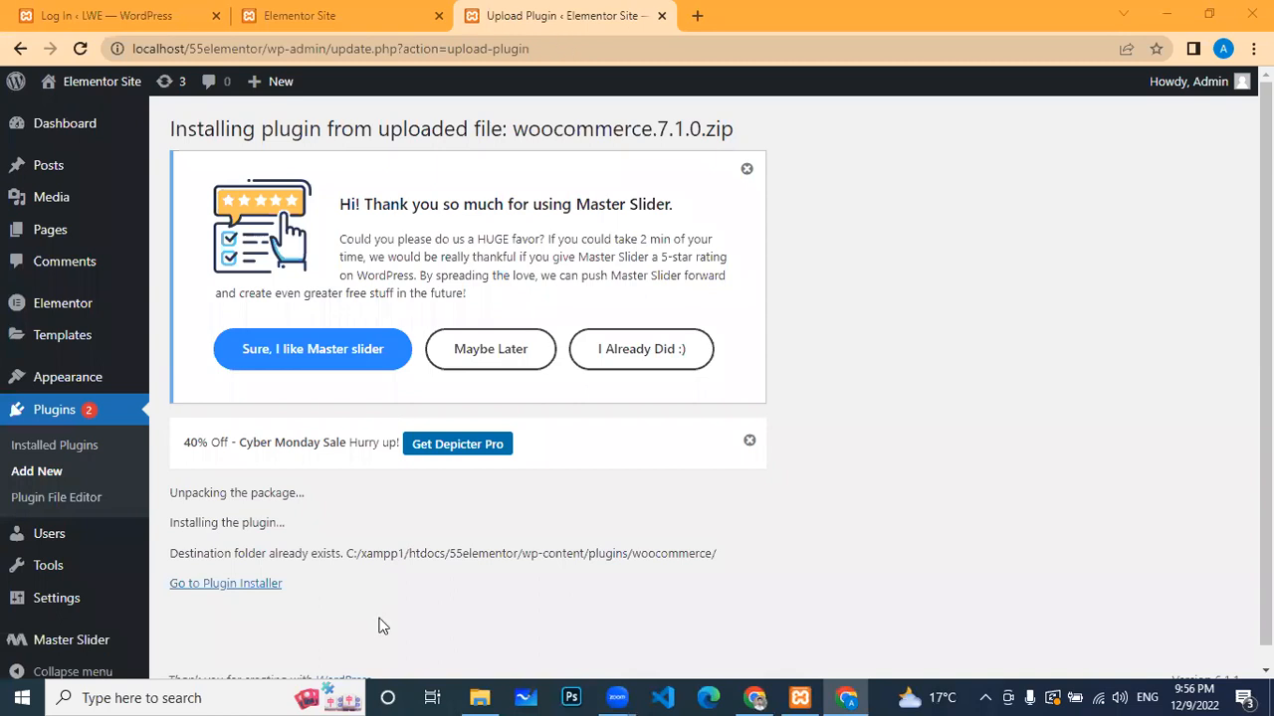
Step: Log in to the LWE site admin with the saved credentials, then return to the plugin upload result
{"action": "scroll", "coordinate": [885, 558], "scroll_direction": "down", "scroll_amount": 1}
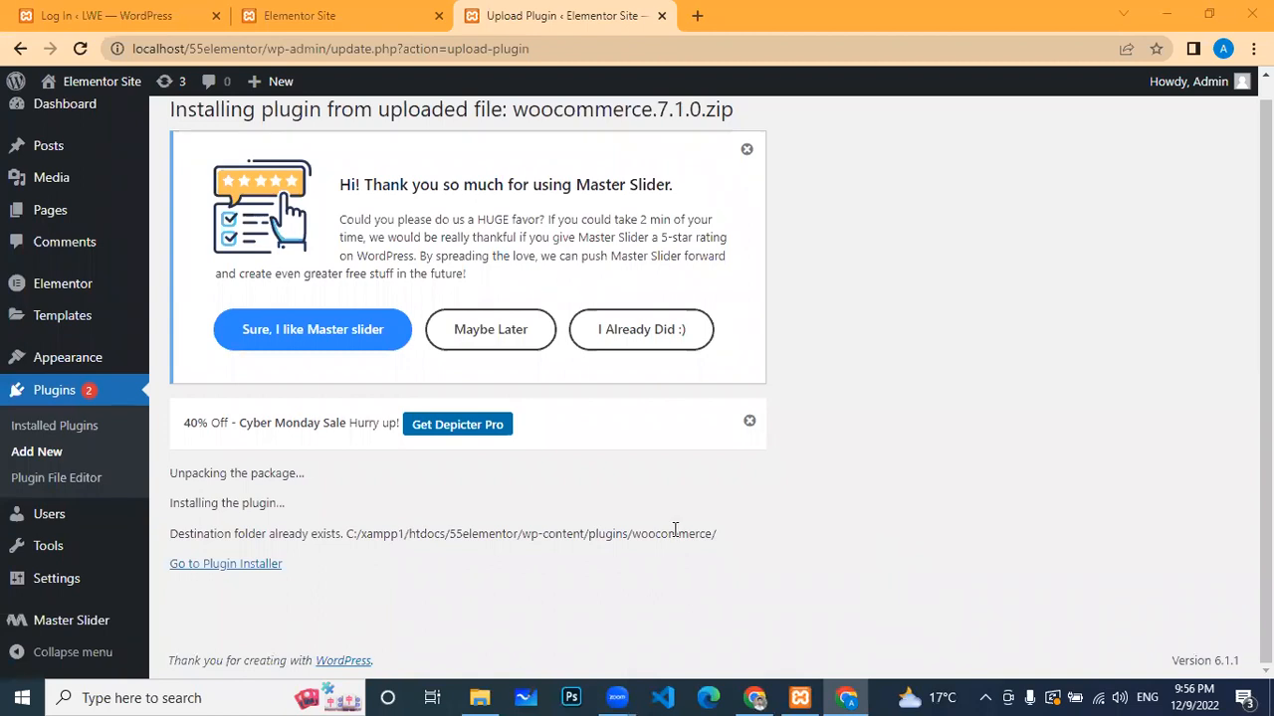
{"action": "left_click", "coordinate": [110, 15]}
{"action": "left_click", "coordinate": [754, 426]}
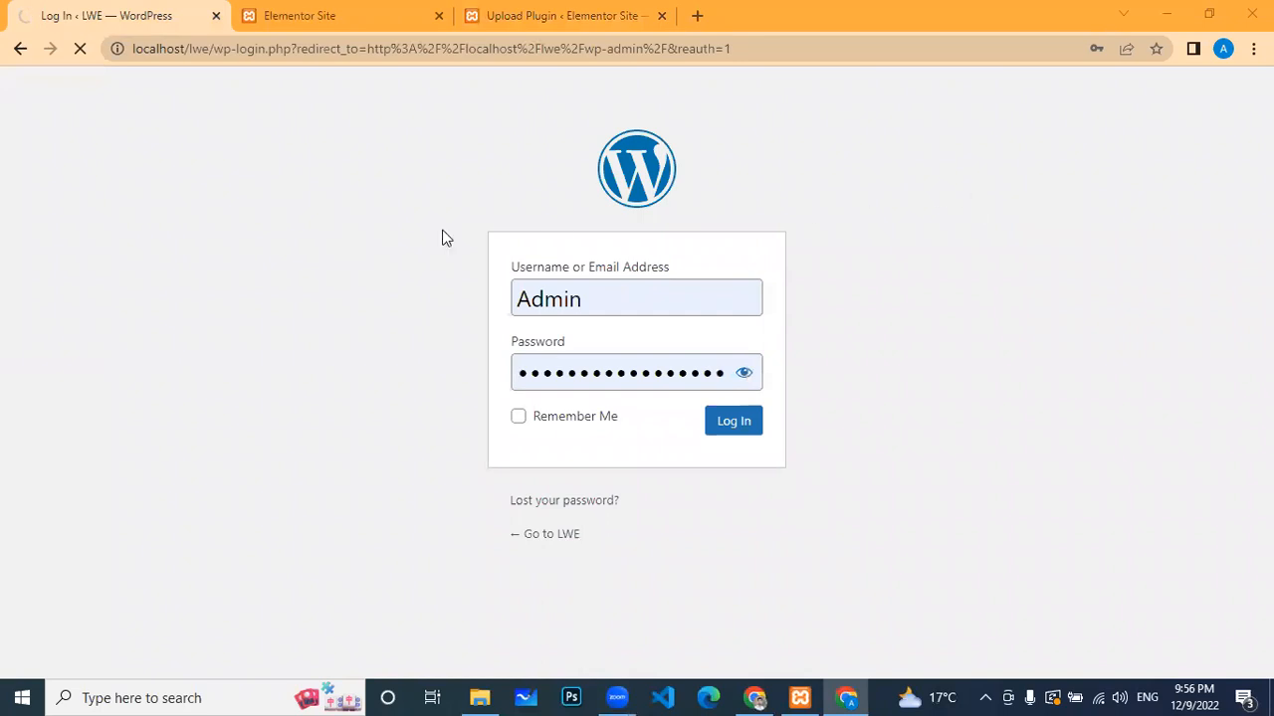
{"action": "left_click", "coordinate": [535, 14]}
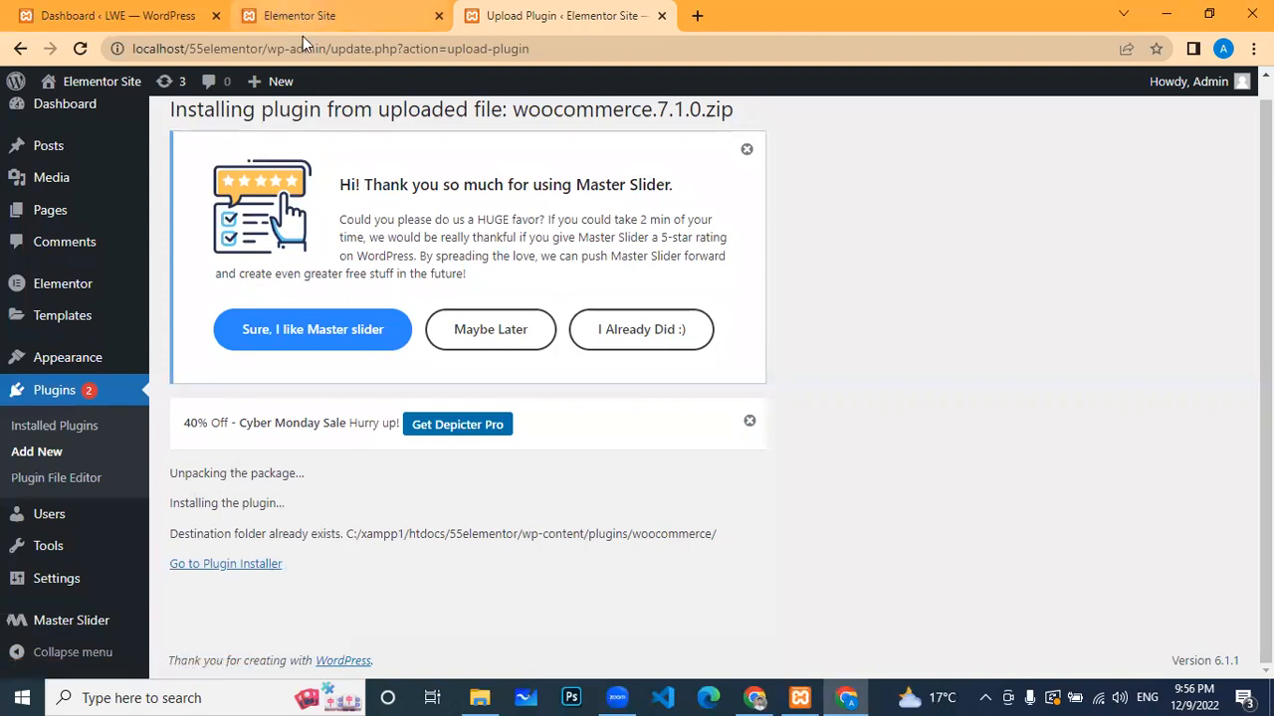
Step: Switch to the LWE admin dashboard, recheck the plugin install result, and come back
{"action": "left_click", "coordinate": [159, 16]}
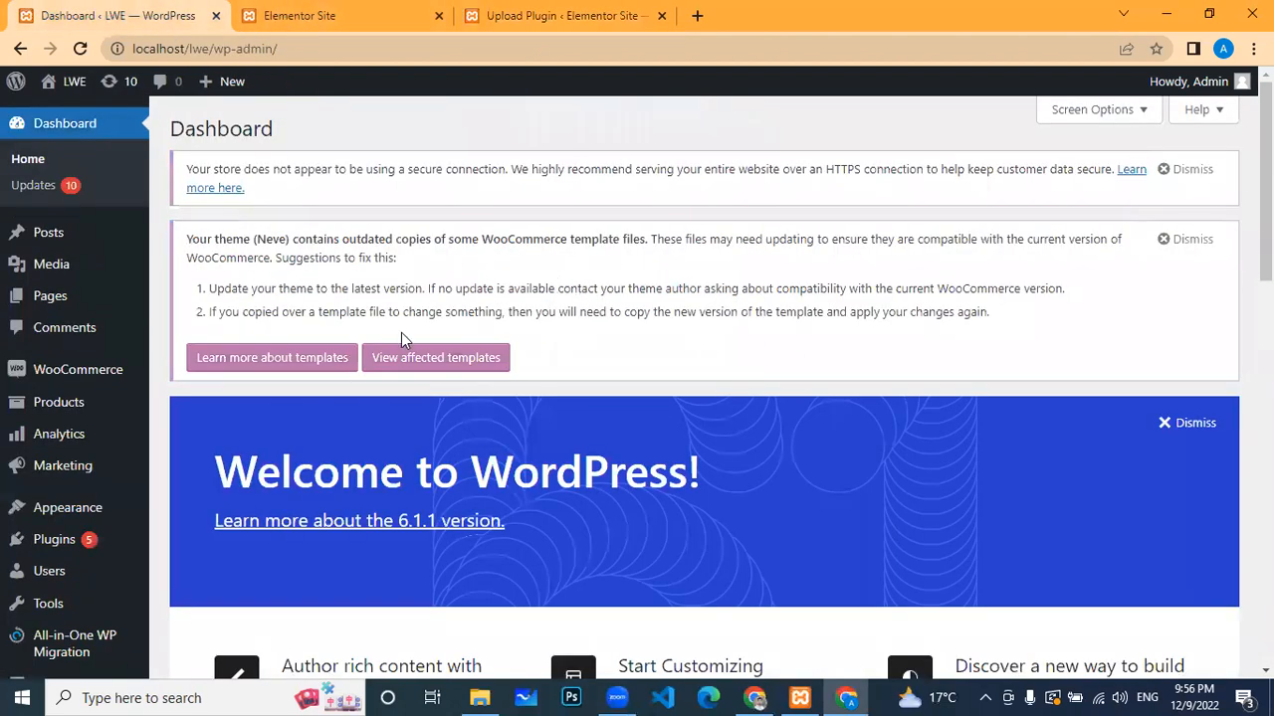
{"action": "scroll", "coordinate": [126, 381], "scroll_direction": "down", "scroll_amount": 3}
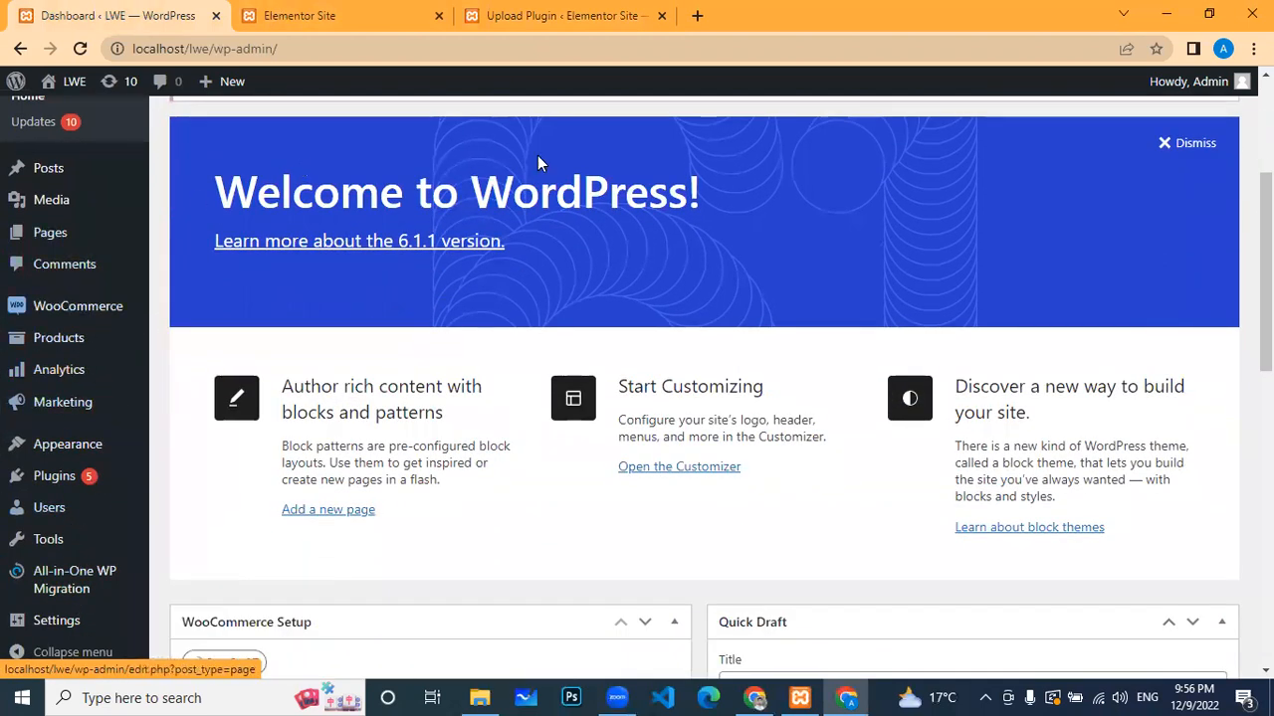
{"action": "left_click", "coordinate": [491, 10]}
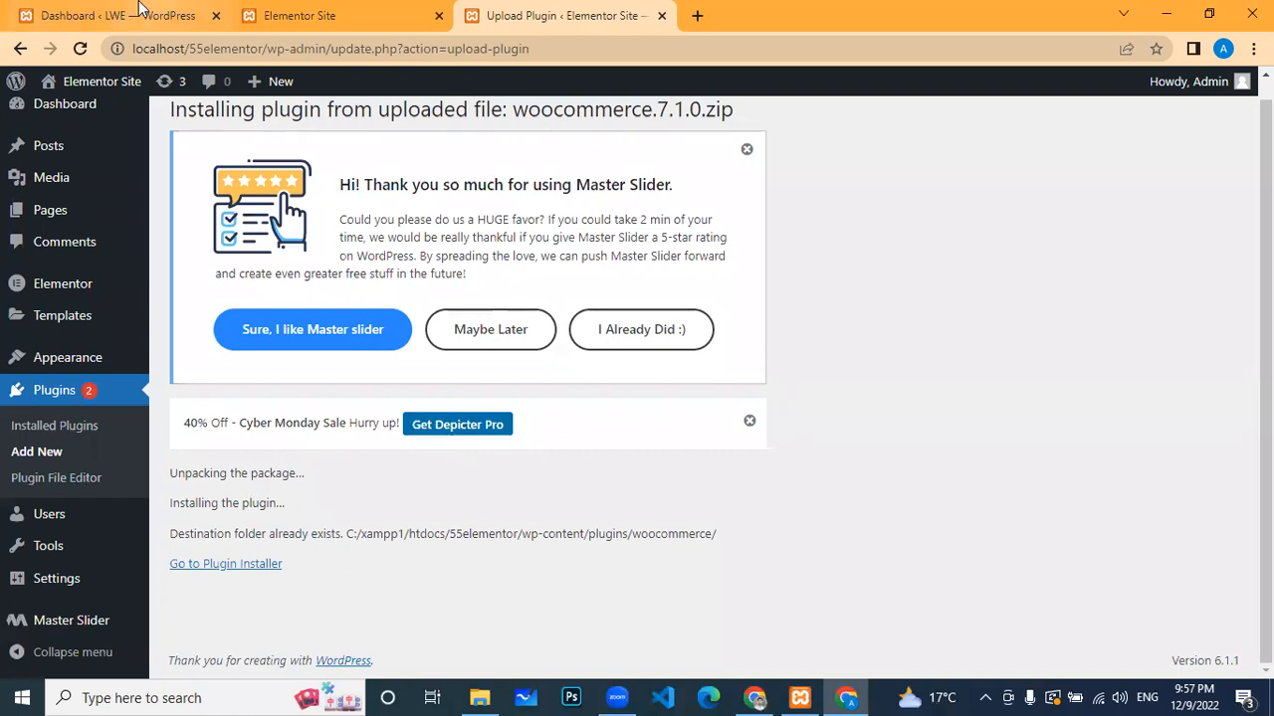
{"action": "left_click", "coordinate": [139, 12]}
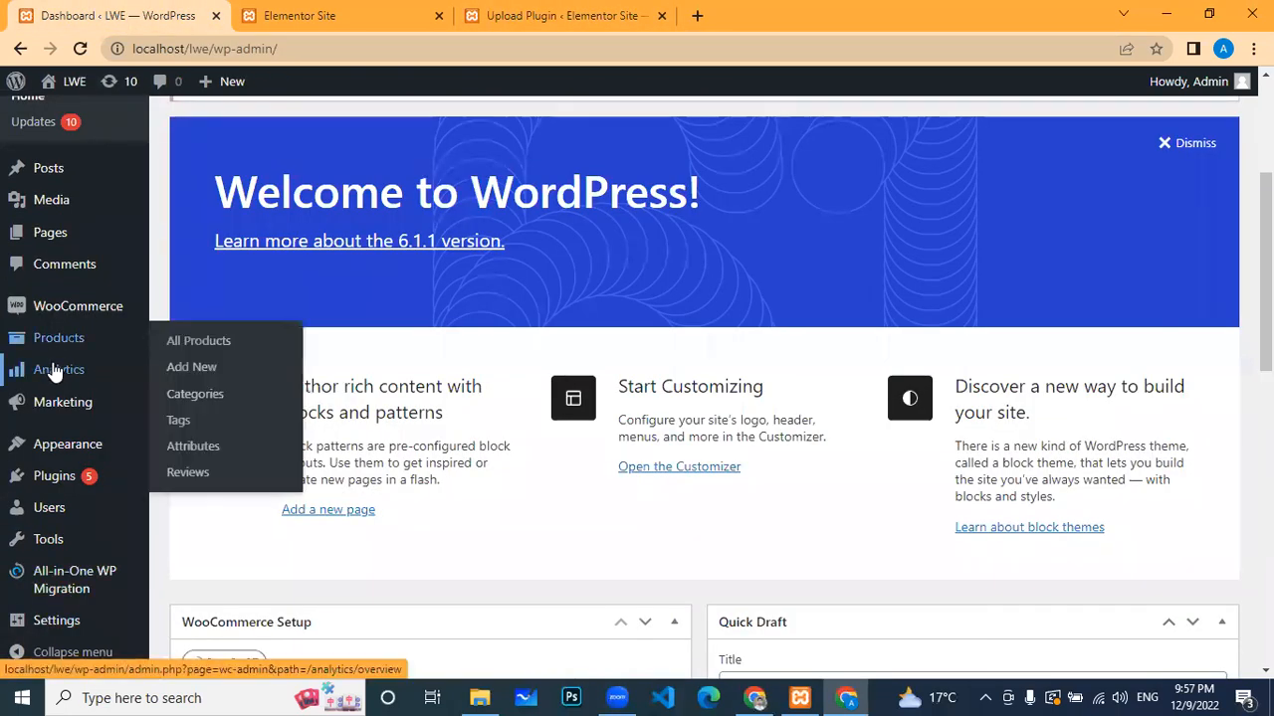
Step: Browse the LWE dashboard's sidebar menus, including WooCommerce and Products
{"action": "mouse_move", "coordinate": [41, 313]}
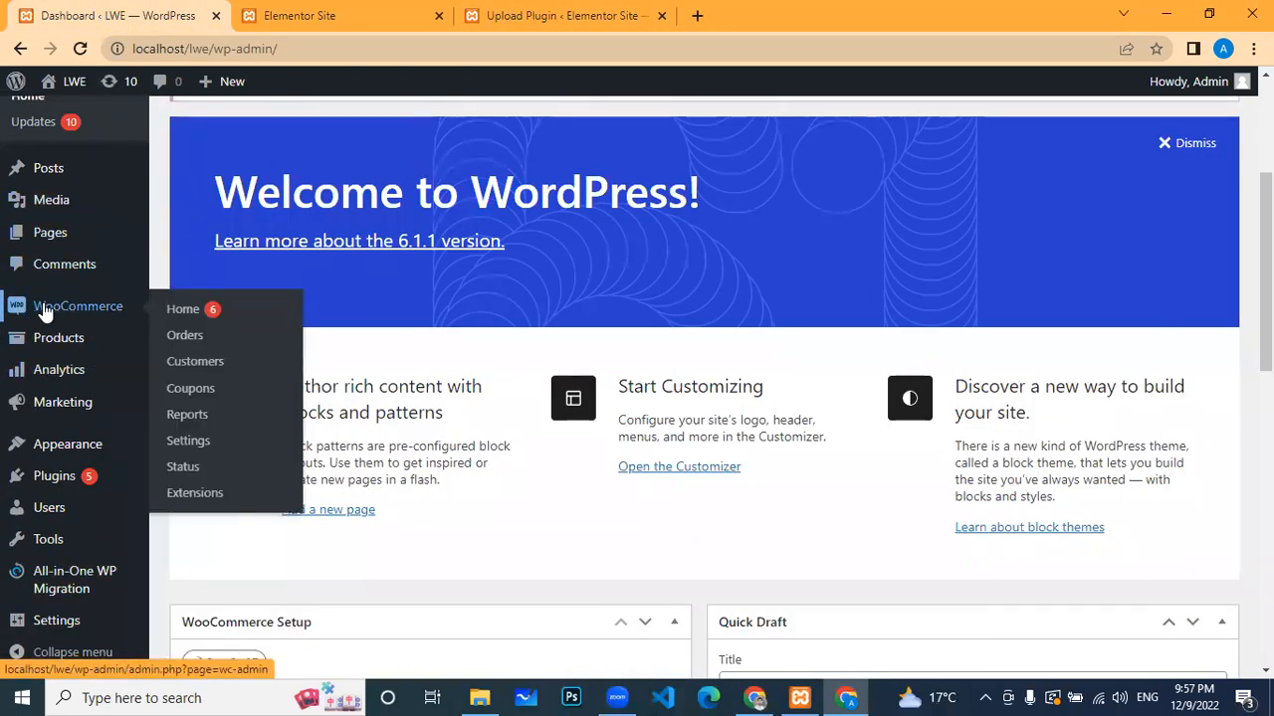
{"action": "scroll", "coordinate": [70, 348], "scroll_direction": "up", "scroll_amount": 3}
{"action": "mouse_move", "coordinate": [84, 512]}
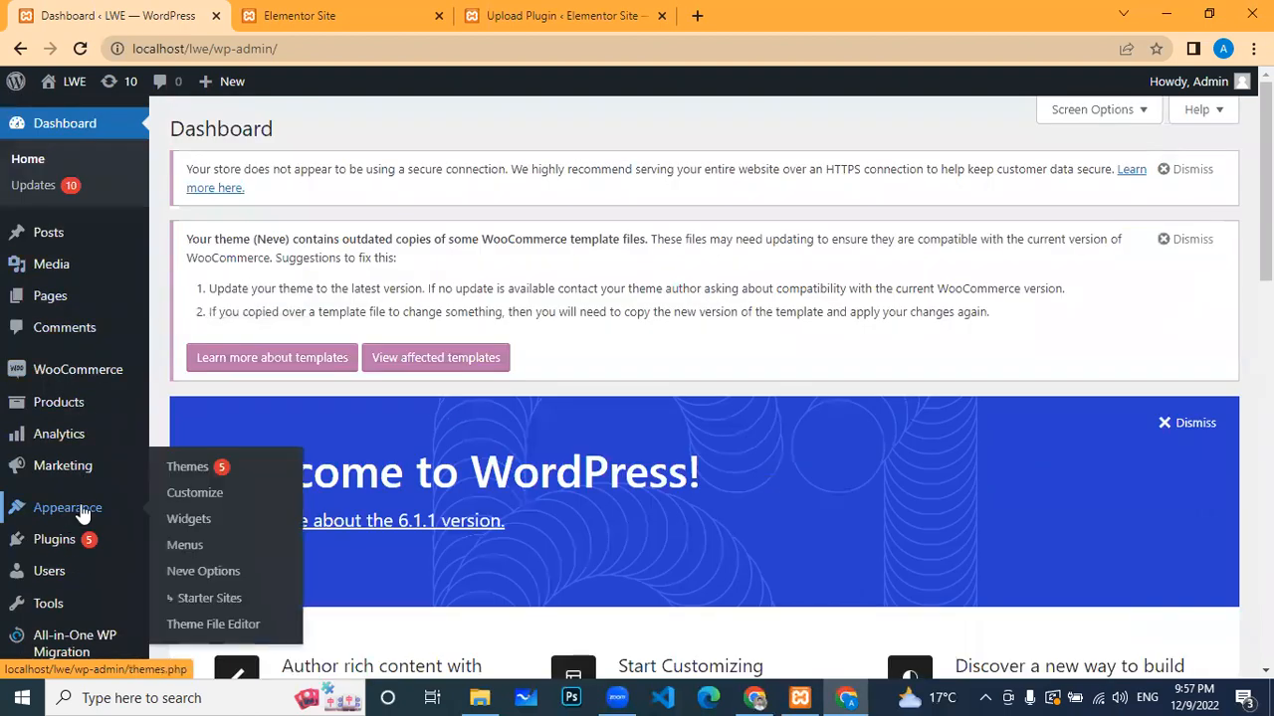
{"action": "scroll", "coordinate": [85, 512], "scroll_direction": "down", "scroll_amount": 2}
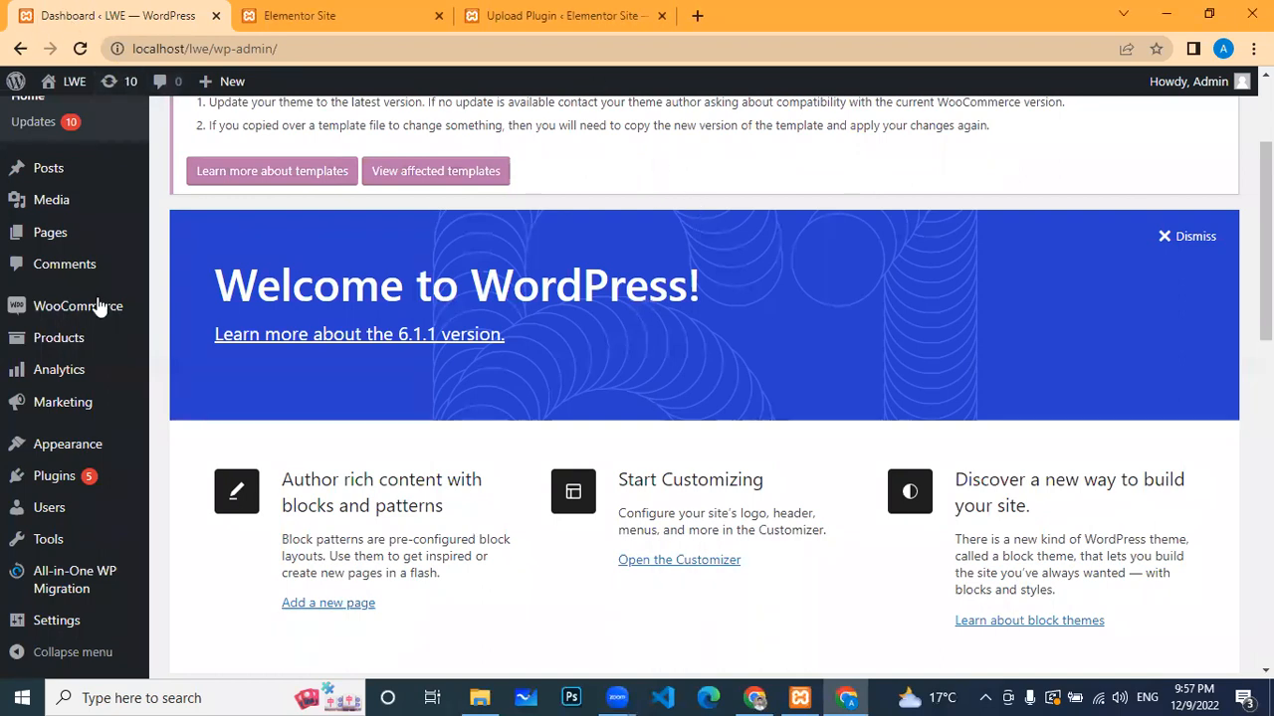
{"action": "mouse_move", "coordinate": [89, 308]}
{"action": "mouse_move", "coordinate": [110, 430]}
{"action": "mouse_move", "coordinate": [77, 347]}
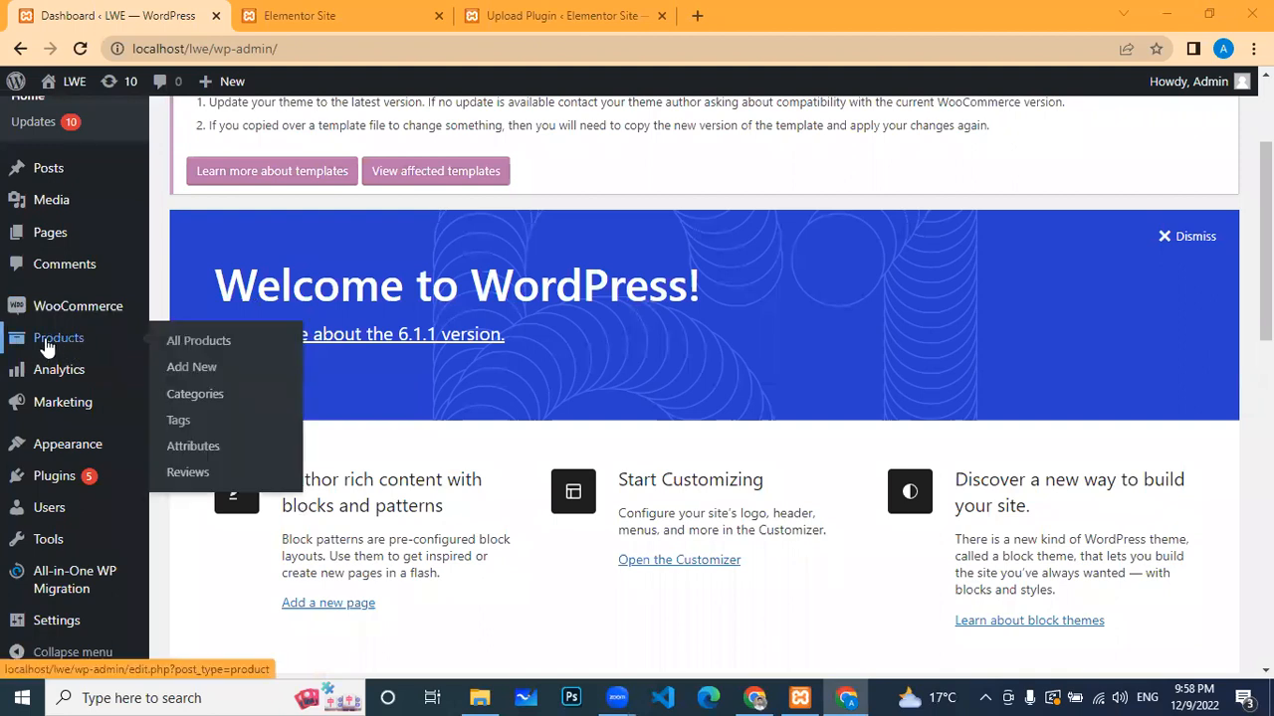
Step: After glancing at the Elementor Site homepage, open the LWE Products list showing Atlanta classic Dynesty Blended Plus at $5,000.00
{"action": "mouse_move", "coordinate": [52, 313]}
{"action": "left_click", "coordinate": [269, 34]}
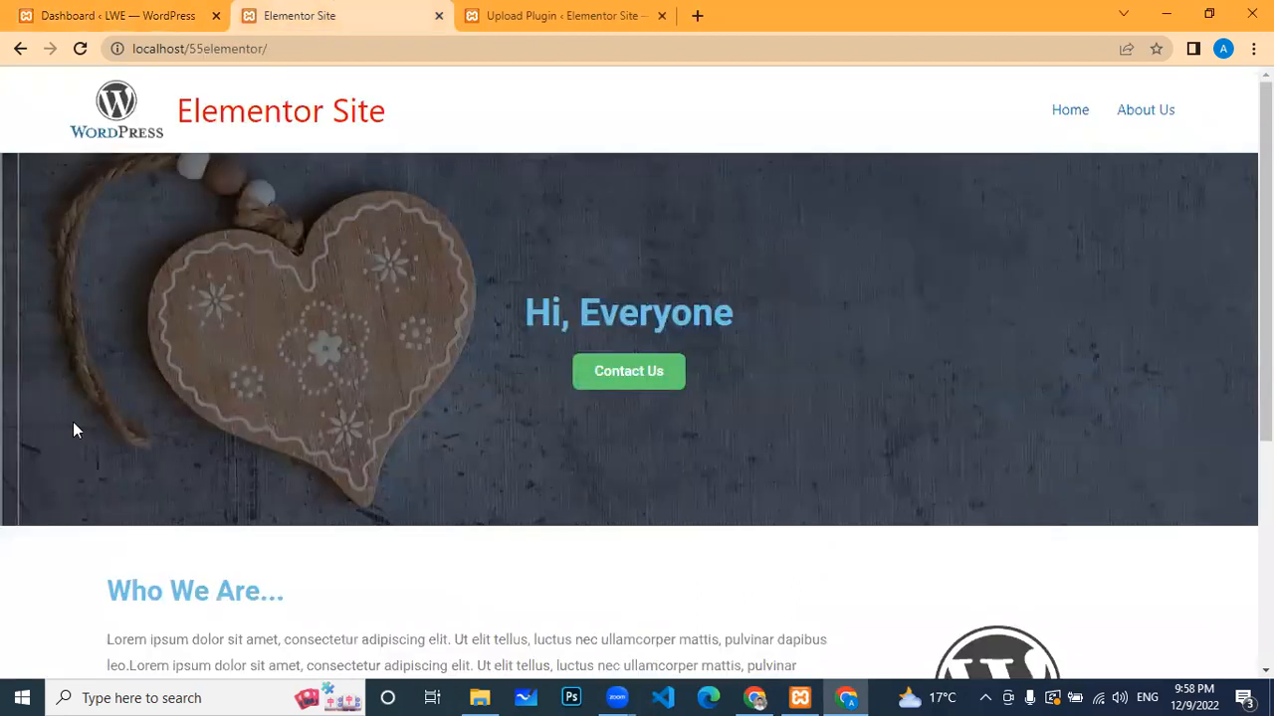
{"action": "scroll", "coordinate": [630, 572], "scroll_direction": "down", "scroll_amount": 4}
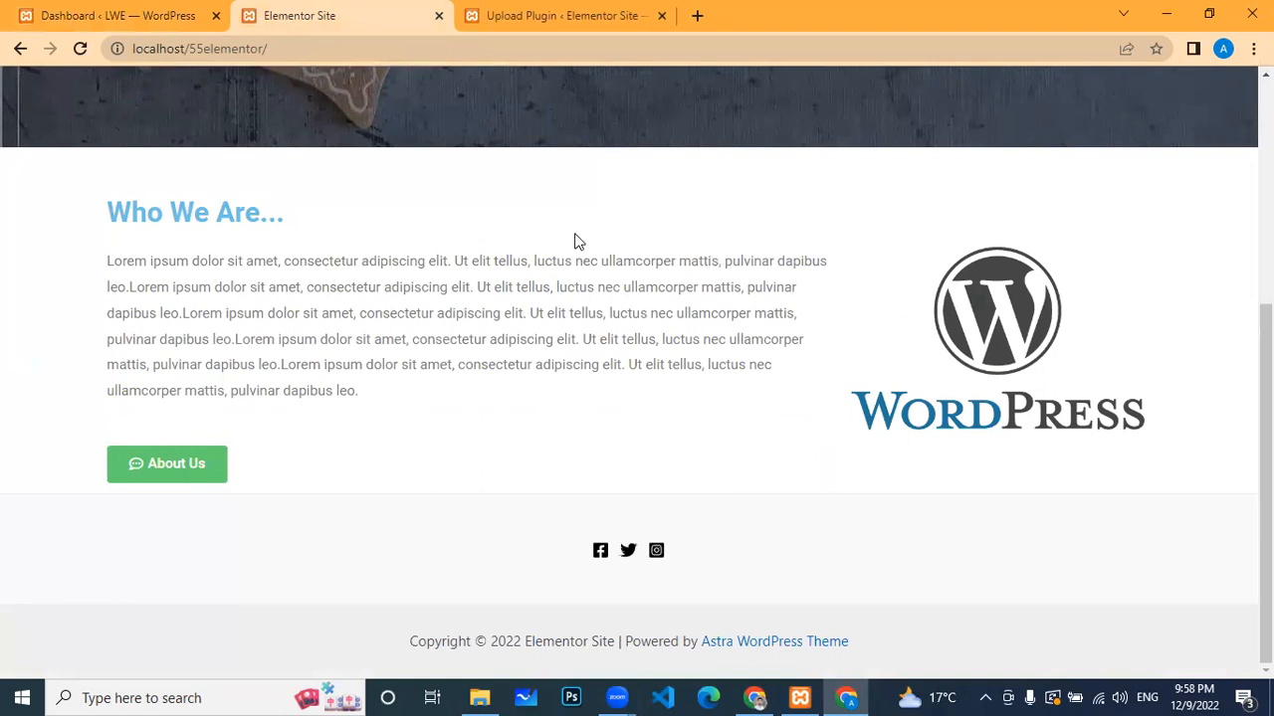
{"action": "left_click", "coordinate": [171, 24]}
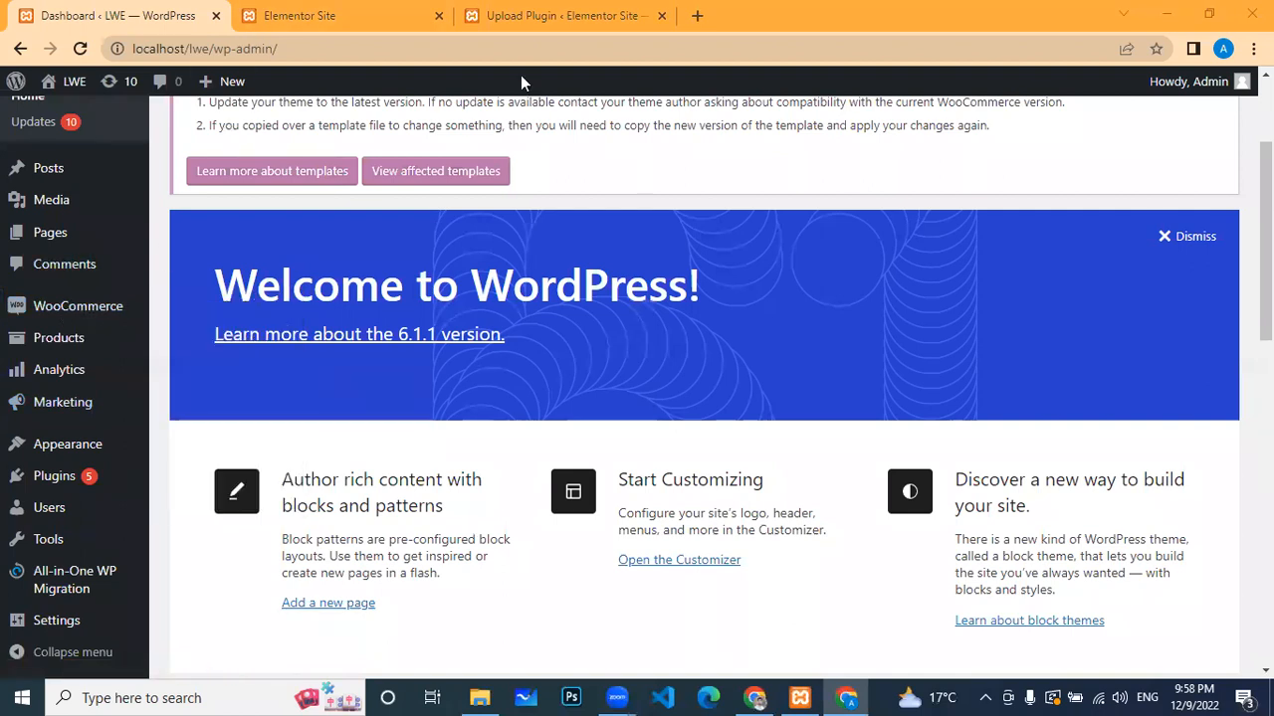
{"action": "left_click", "coordinate": [368, 22]}
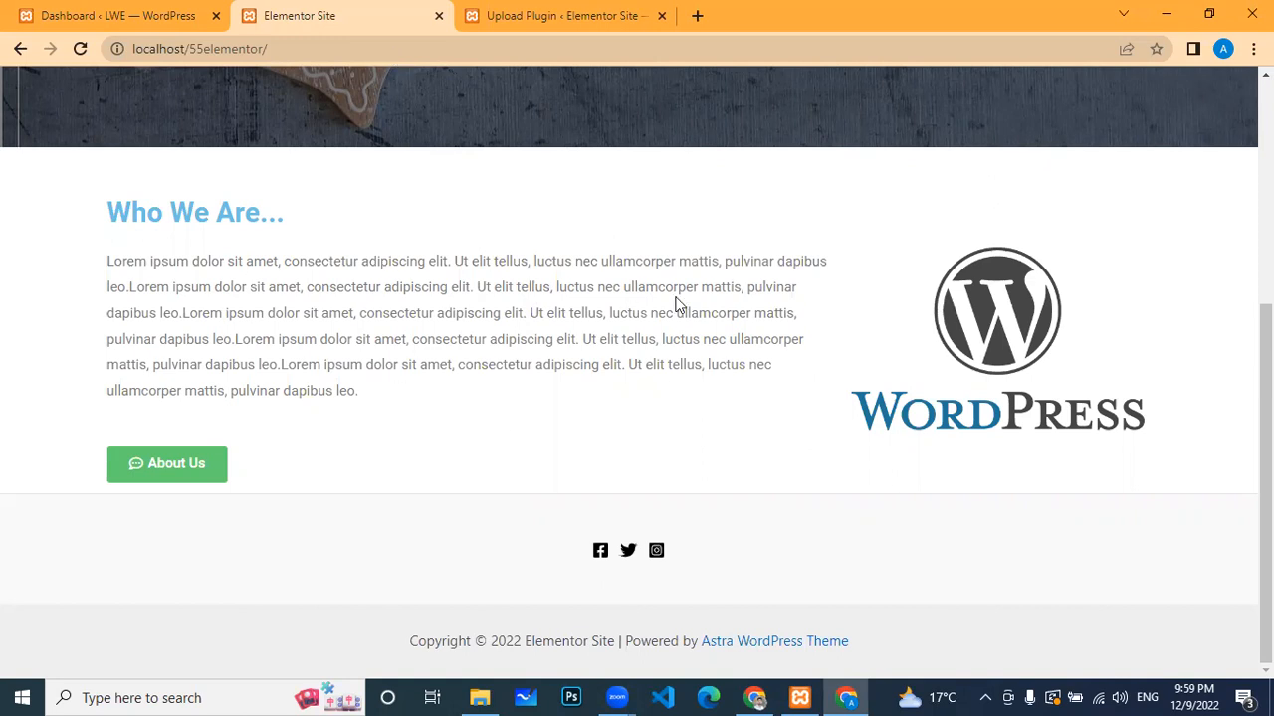
{"action": "key", "text": "ctrl+shift+Tab"}
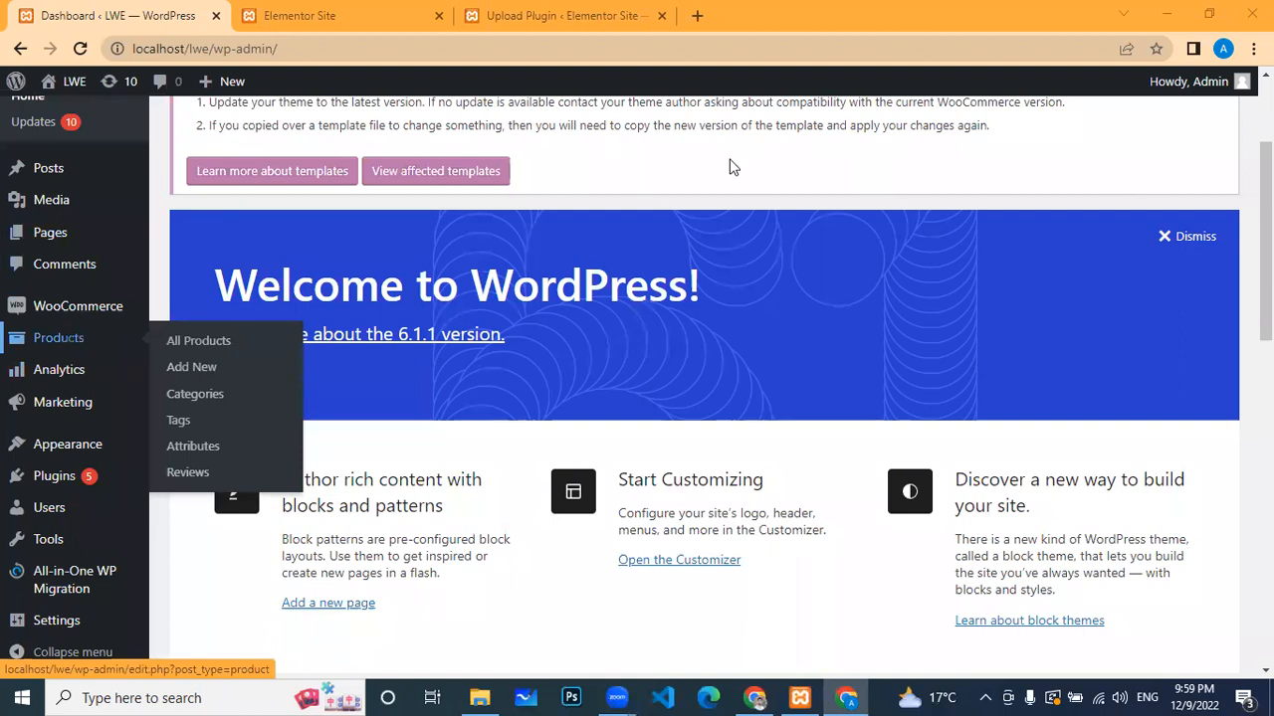
{"action": "left_click", "coordinate": [57, 343]}
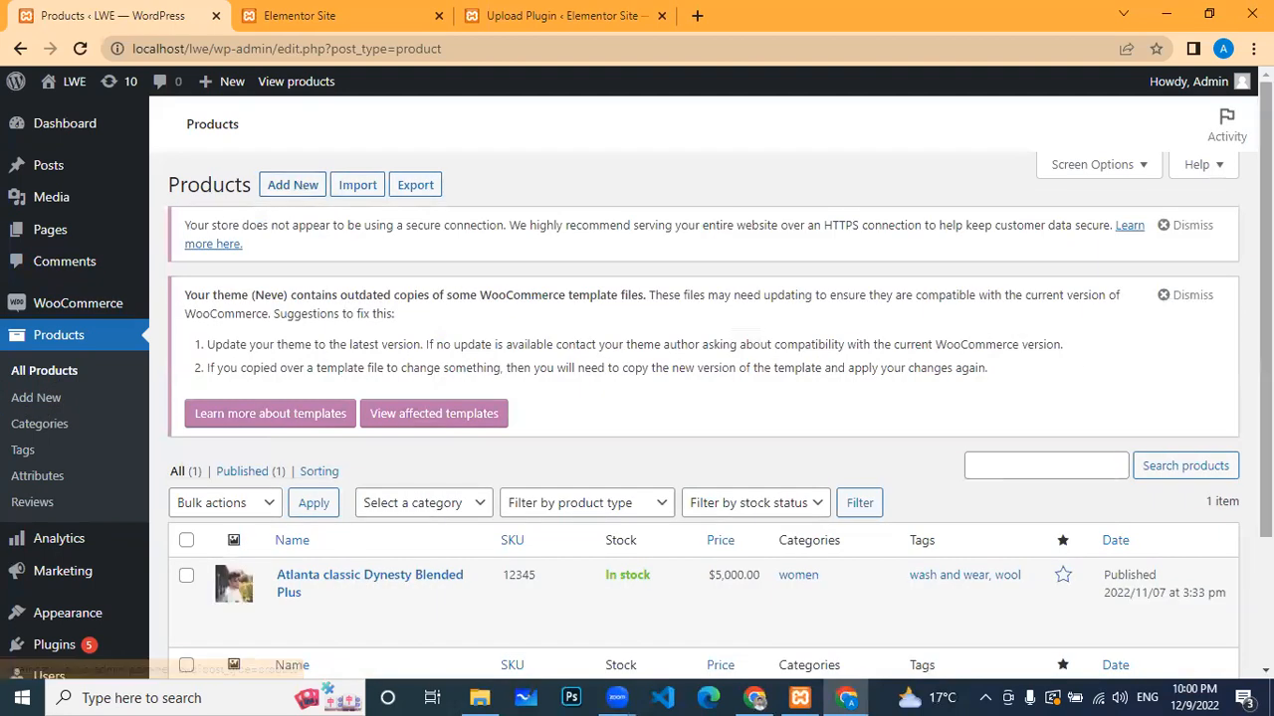
Step: Dismiss the HTTPS notice and go to Products > Categories, listing Uncategorized, men and women
{"action": "left_click", "coordinate": [1193, 297]}
{"action": "left_click", "coordinate": [1192, 227]}
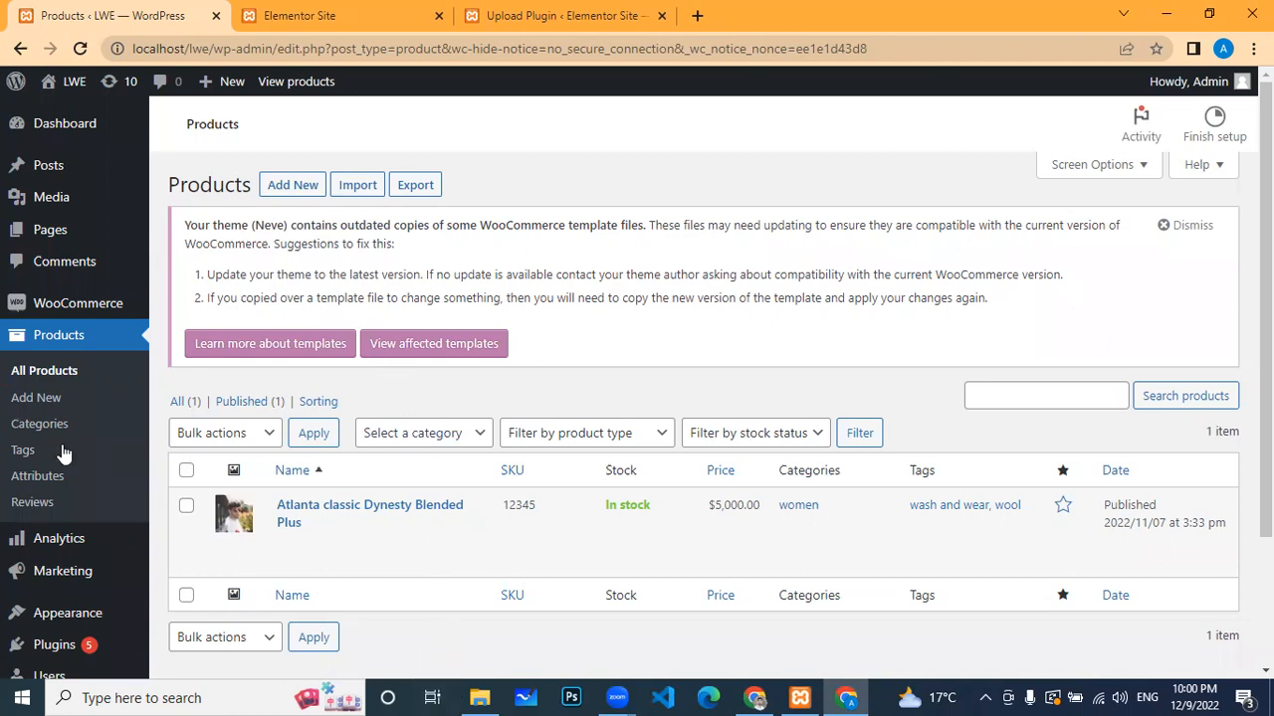
{"action": "left_click", "coordinate": [21, 425]}
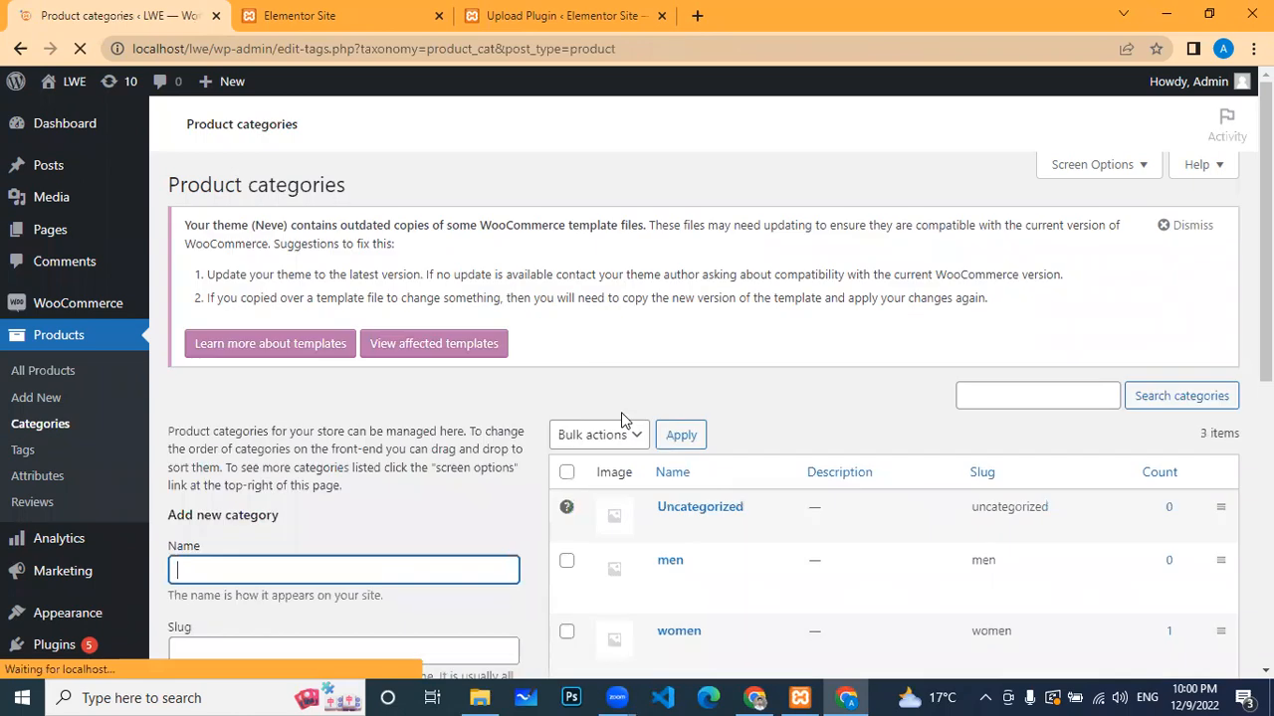
Step: Add a product category named 'kidz' (slug kidz)
{"action": "scroll", "coordinate": [667, 597], "scroll_direction": "down", "scroll_amount": 2}
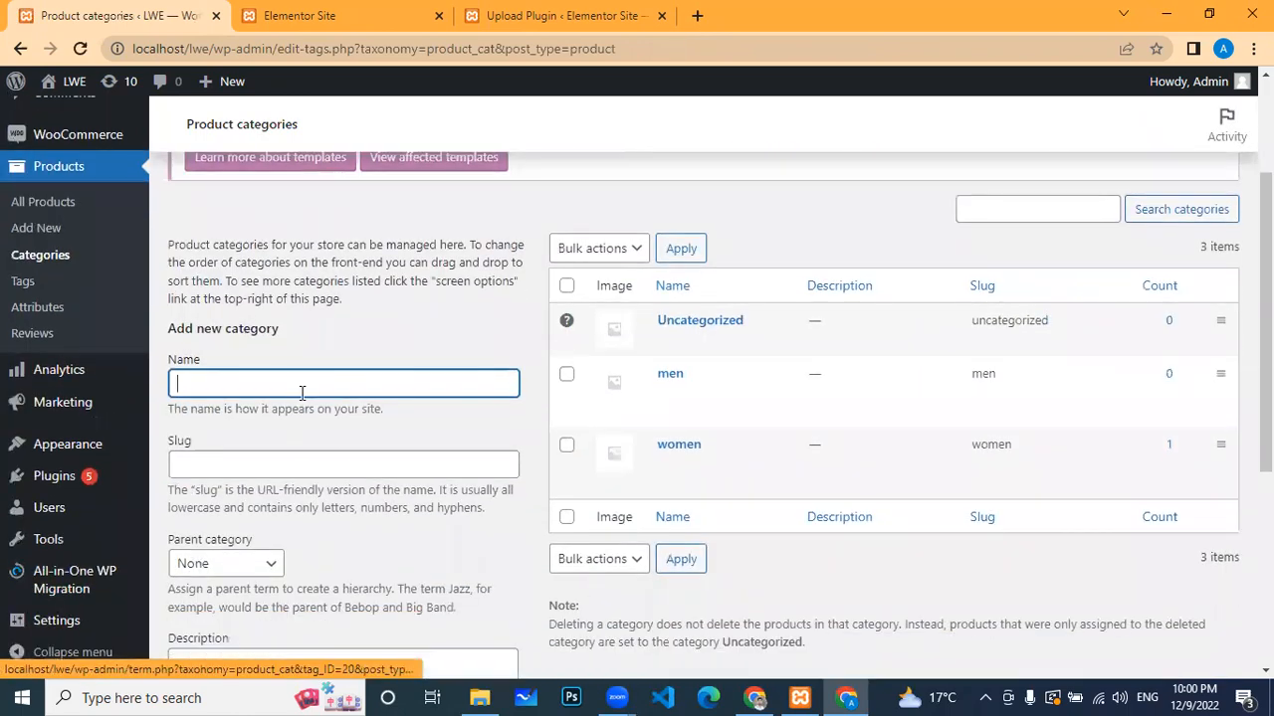
{"action": "scroll", "coordinate": [310, 387], "scroll_direction": "down", "scroll_amount": 2}
{"action": "scroll", "coordinate": [60, 428], "scroll_direction": "up", "scroll_amount": 2}
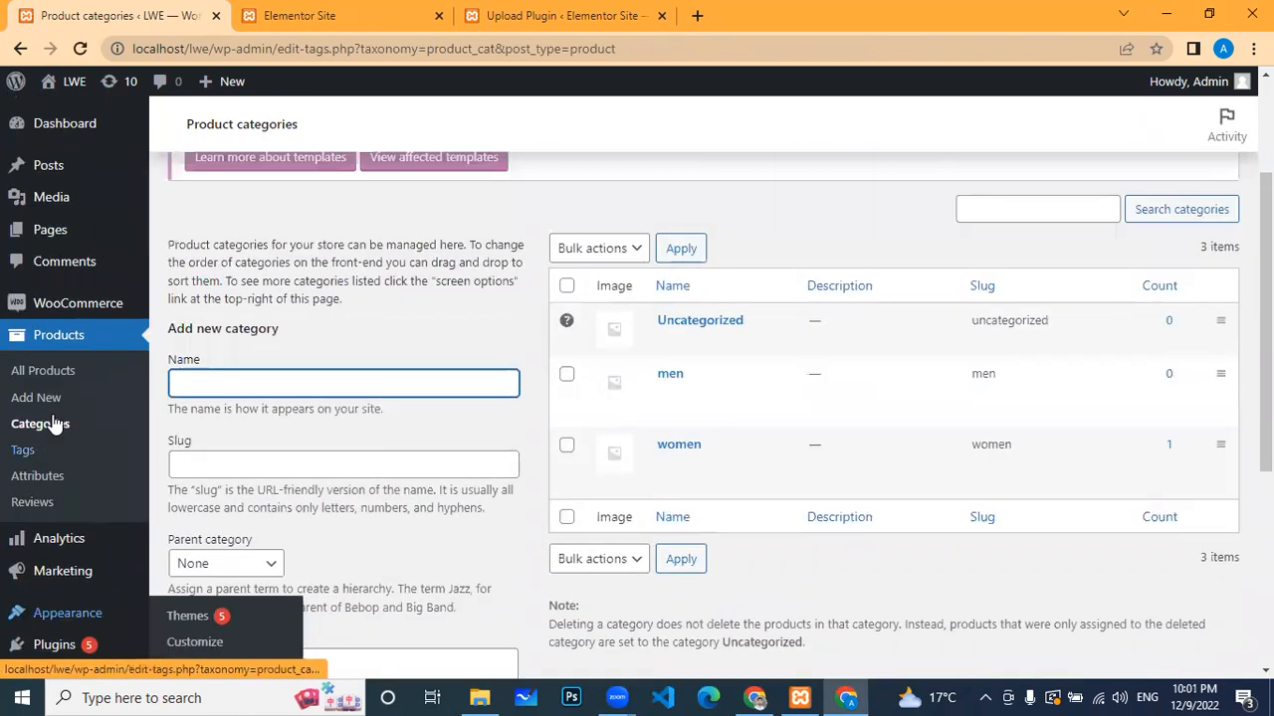
{"action": "type", "text": "kidz"}
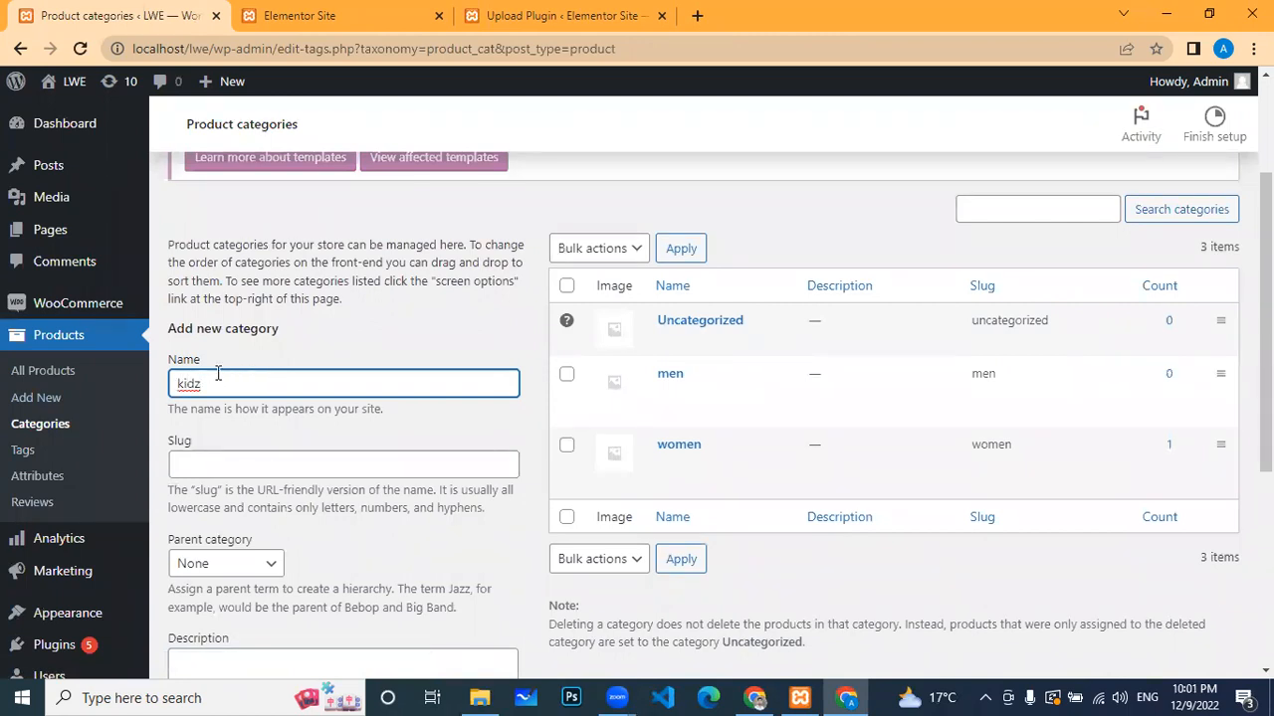
{"action": "scroll", "coordinate": [223, 448], "scroll_direction": "down", "scroll_amount": 4}
{"action": "left_click", "coordinate": [220, 599]}
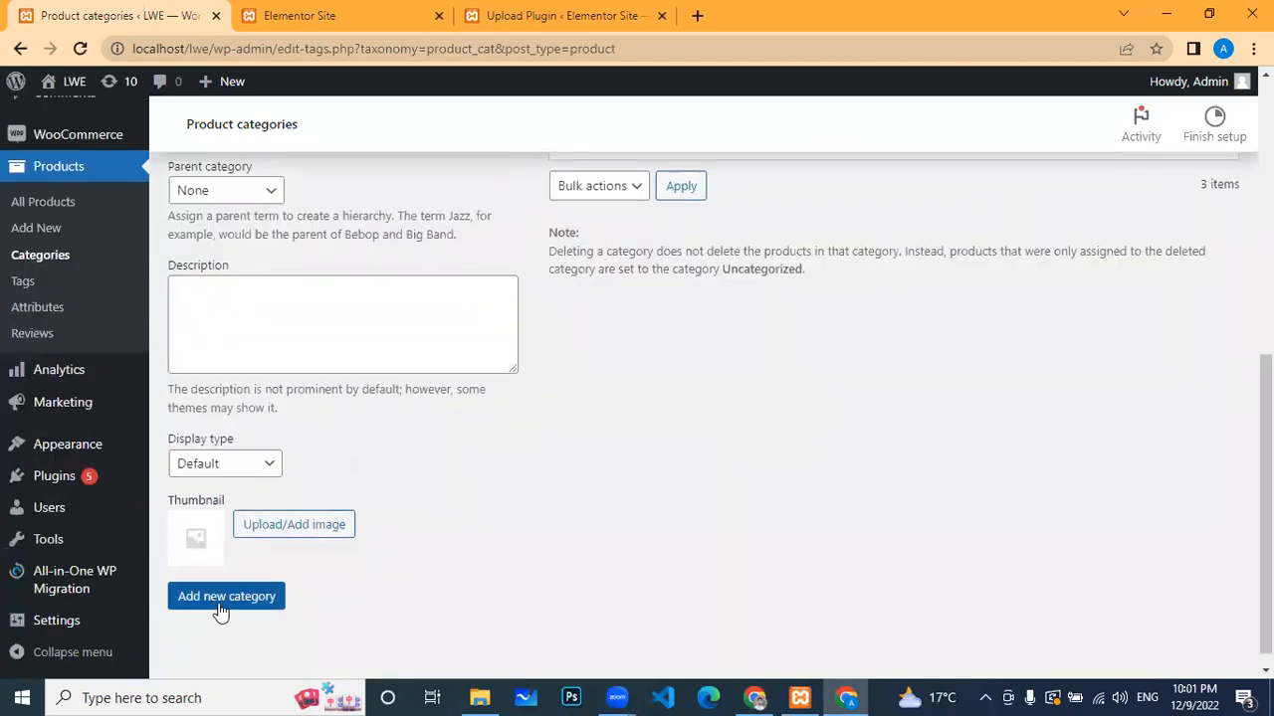
{"action": "scroll", "coordinate": [770, 439], "scroll_direction": "up", "scroll_amount": 5}
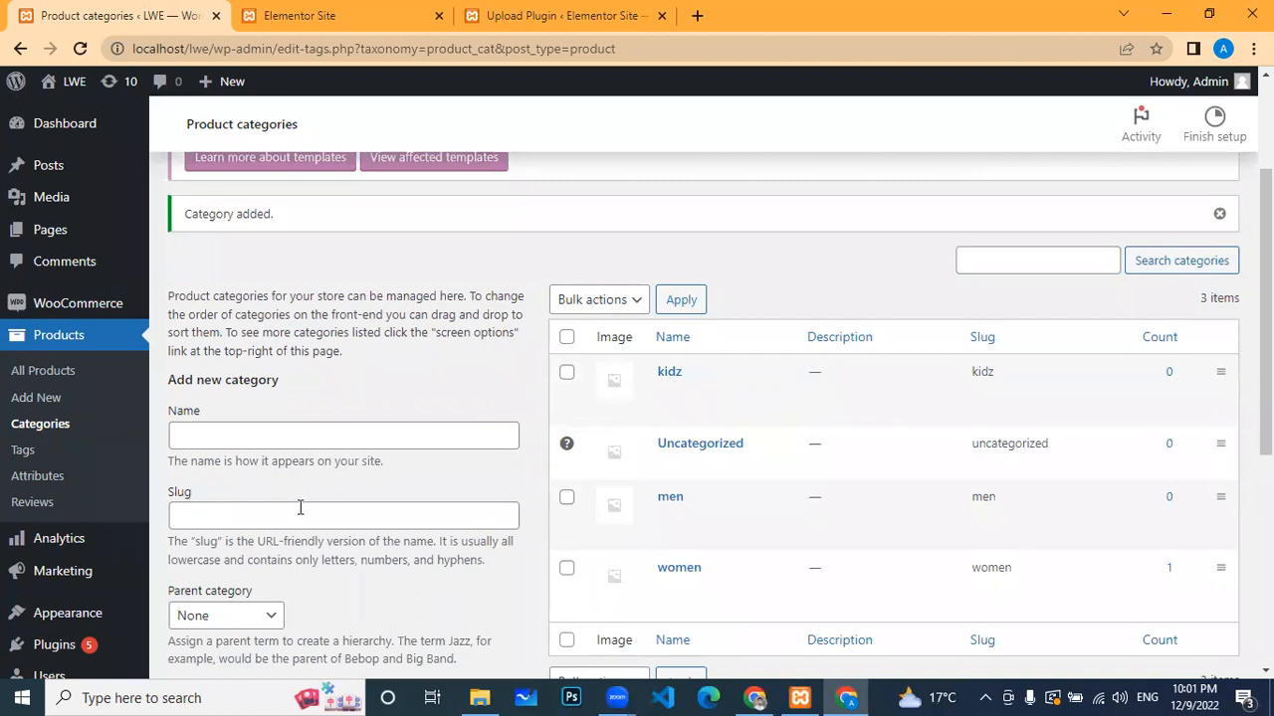
{"action": "scroll", "coordinate": [296, 506], "scroll_direction": "down", "scroll_amount": 2}
{"action": "left_click", "coordinate": [273, 430]}
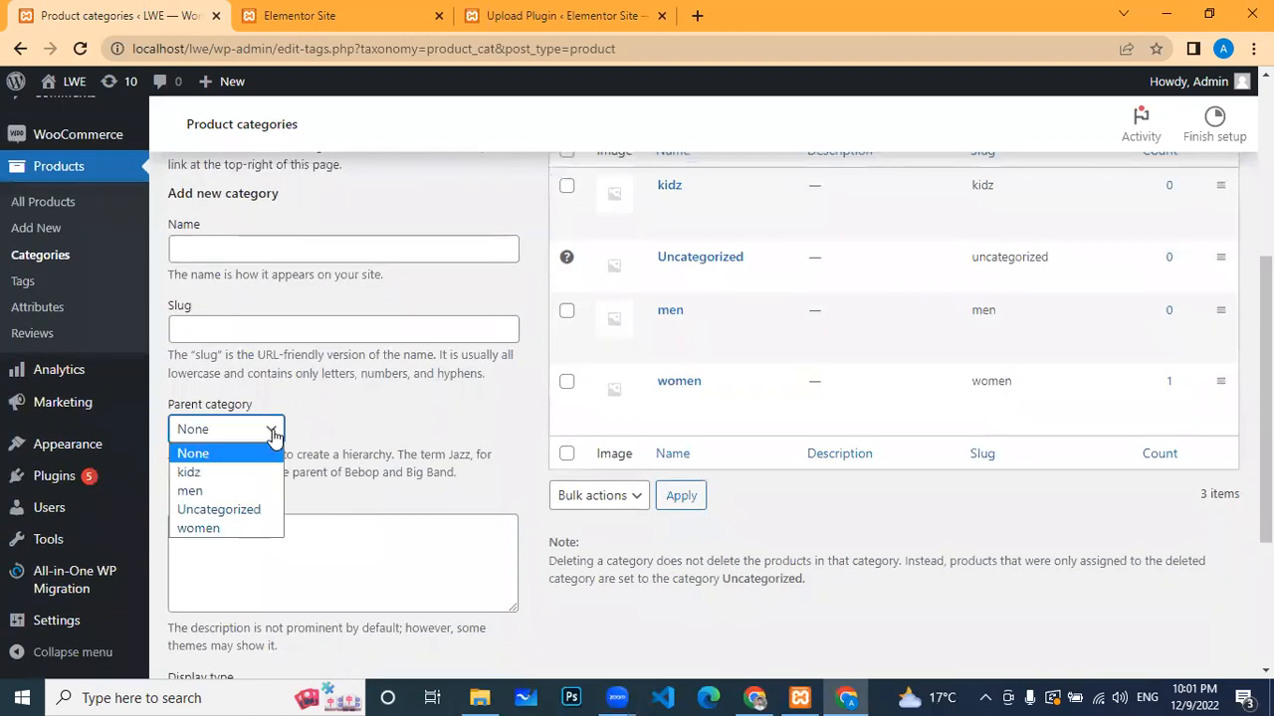
Step: Add a 'toys' product category with kidz as its parent category
{"action": "left_click", "coordinate": [672, 631]}
{"action": "left_click", "coordinate": [324, 250]}
{"action": "type", "text": "toys"}
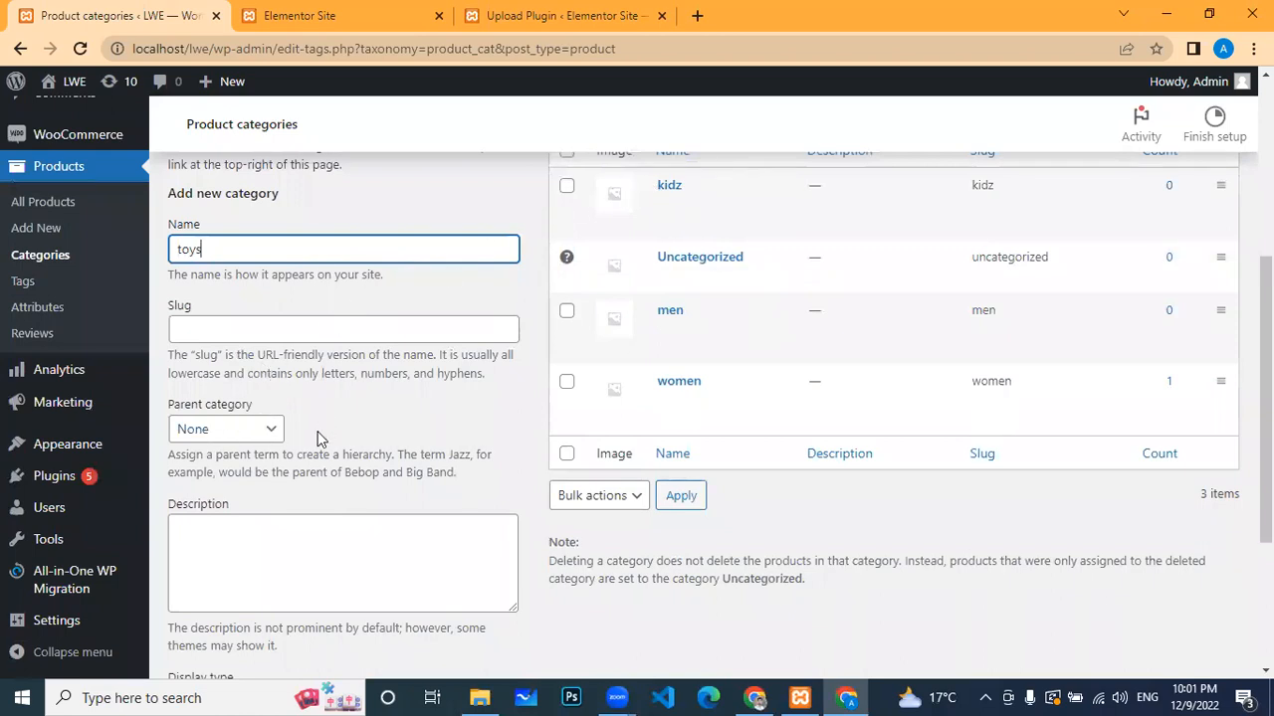
{"action": "left_click", "coordinate": [269, 431]}
{"action": "left_click", "coordinate": [212, 469]}
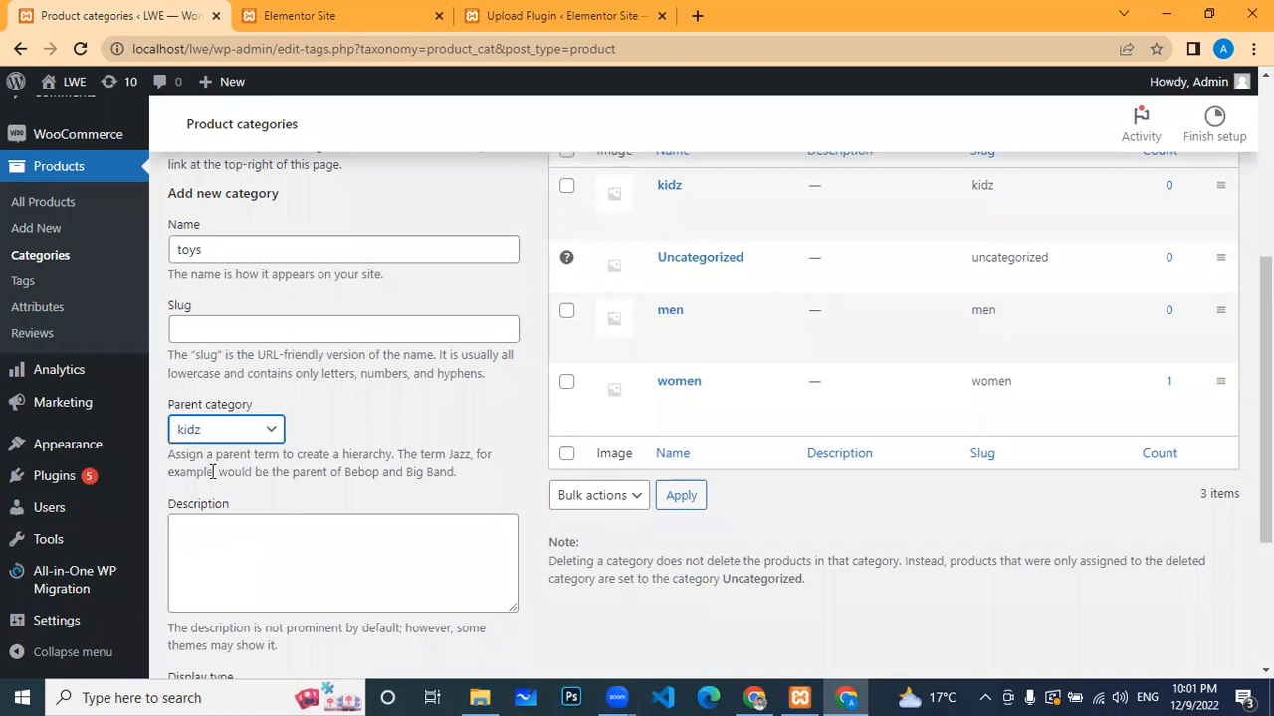
{"action": "scroll", "coordinate": [315, 504], "scroll_direction": "down", "scroll_amount": 3}
{"action": "left_click", "coordinate": [264, 578]}
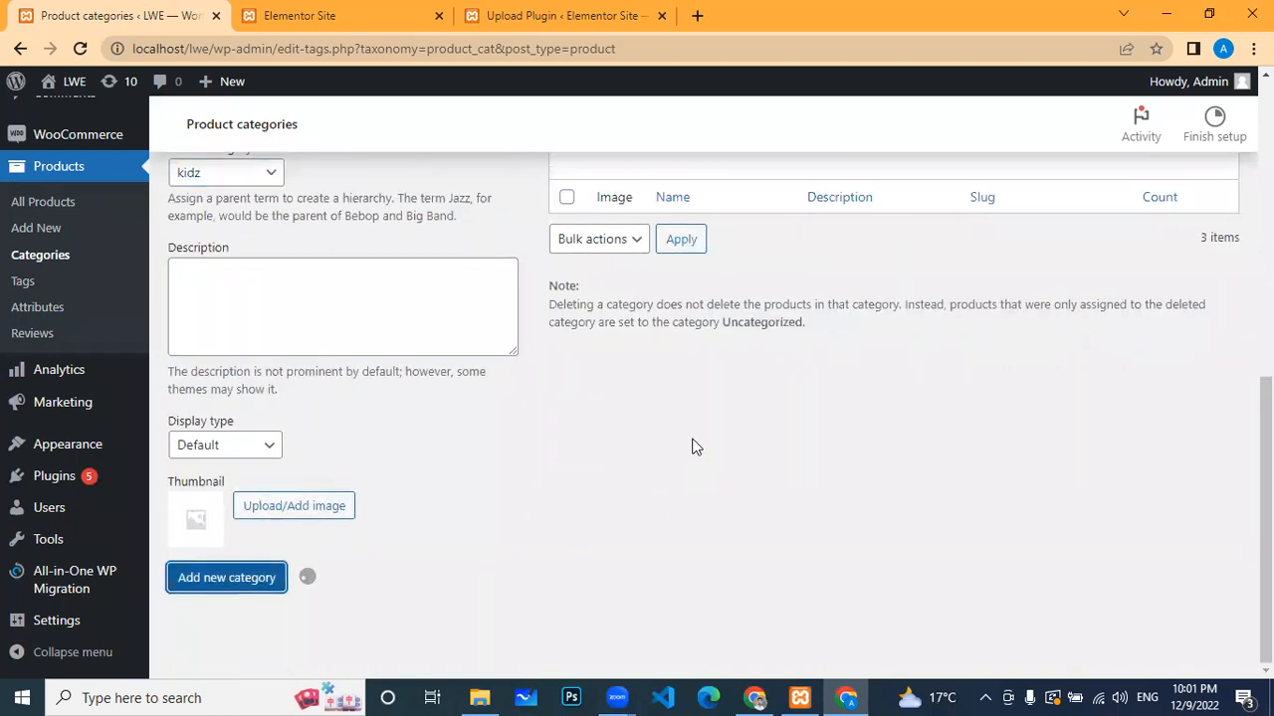
{"action": "scroll", "coordinate": [695, 446], "scroll_direction": "up", "scroll_amount": 3}
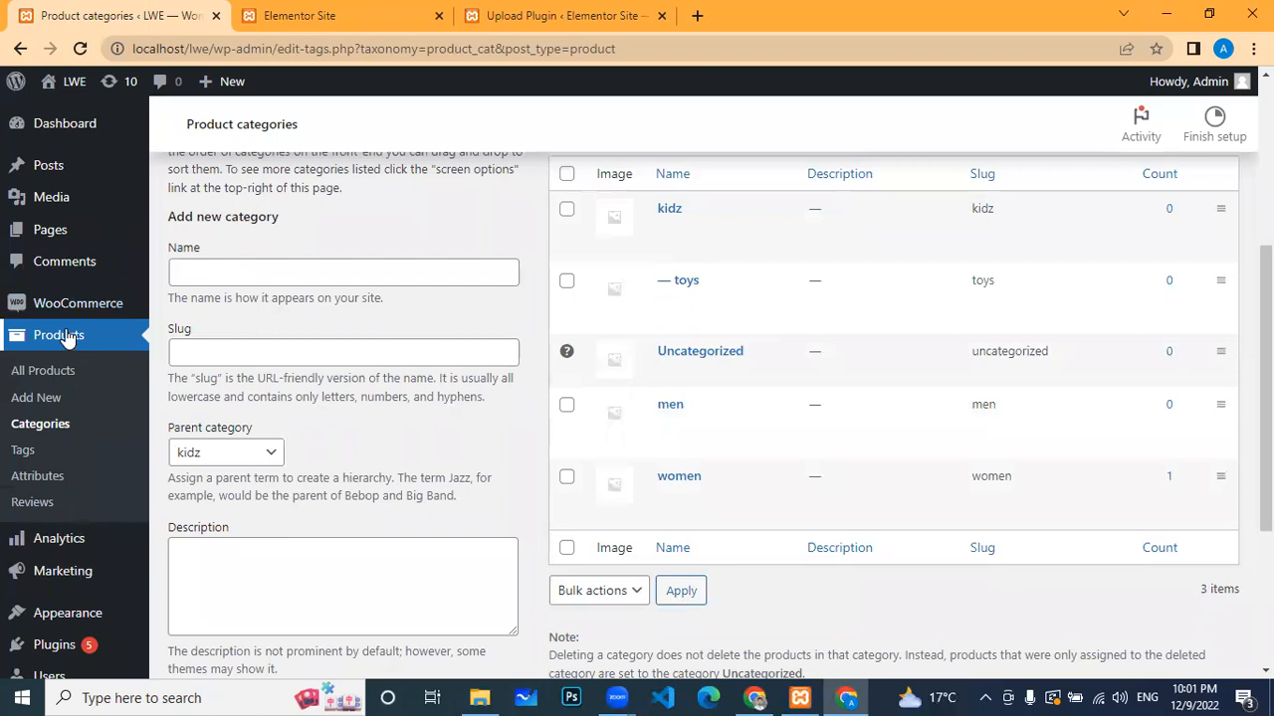
{"action": "left_click", "coordinate": [44, 398]}
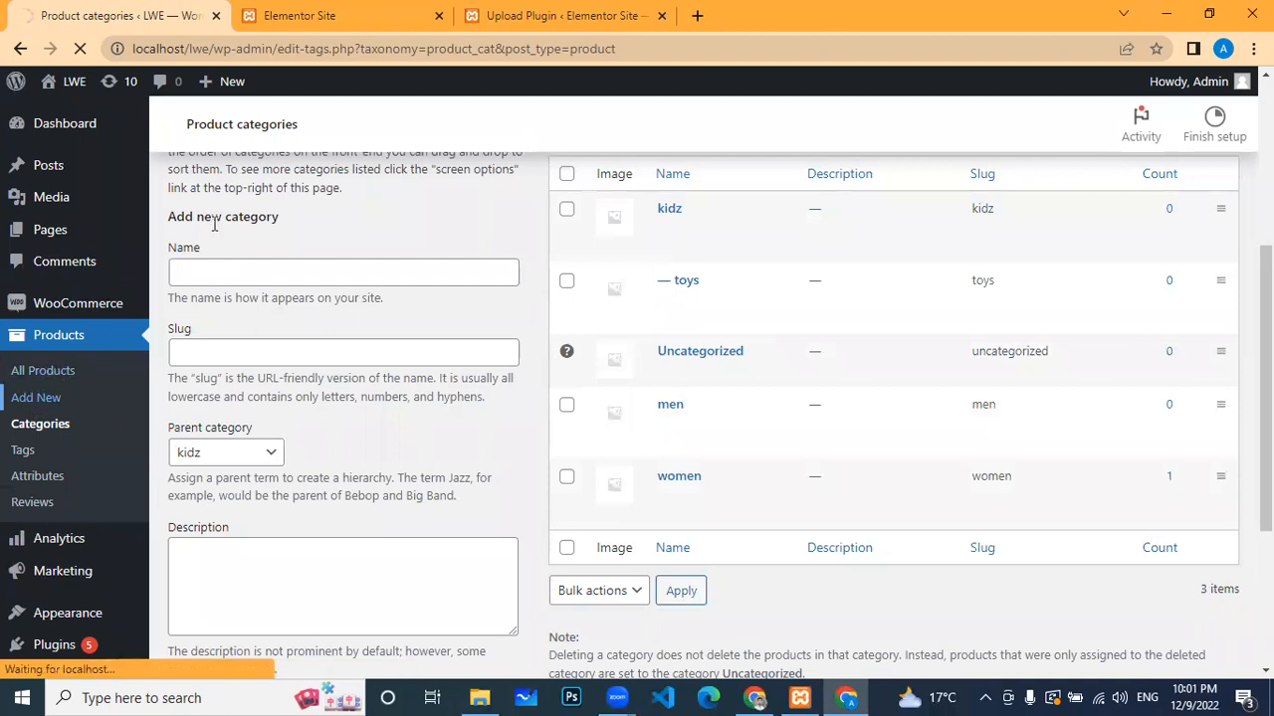
Step: Open All Products in a new browser tab and return to the Add new product form
{"action": "left_click", "coordinate": [57, 371]}
{"action": "right_click", "coordinate": [54, 371]}
{"action": "left_click", "coordinate": [101, 376]}
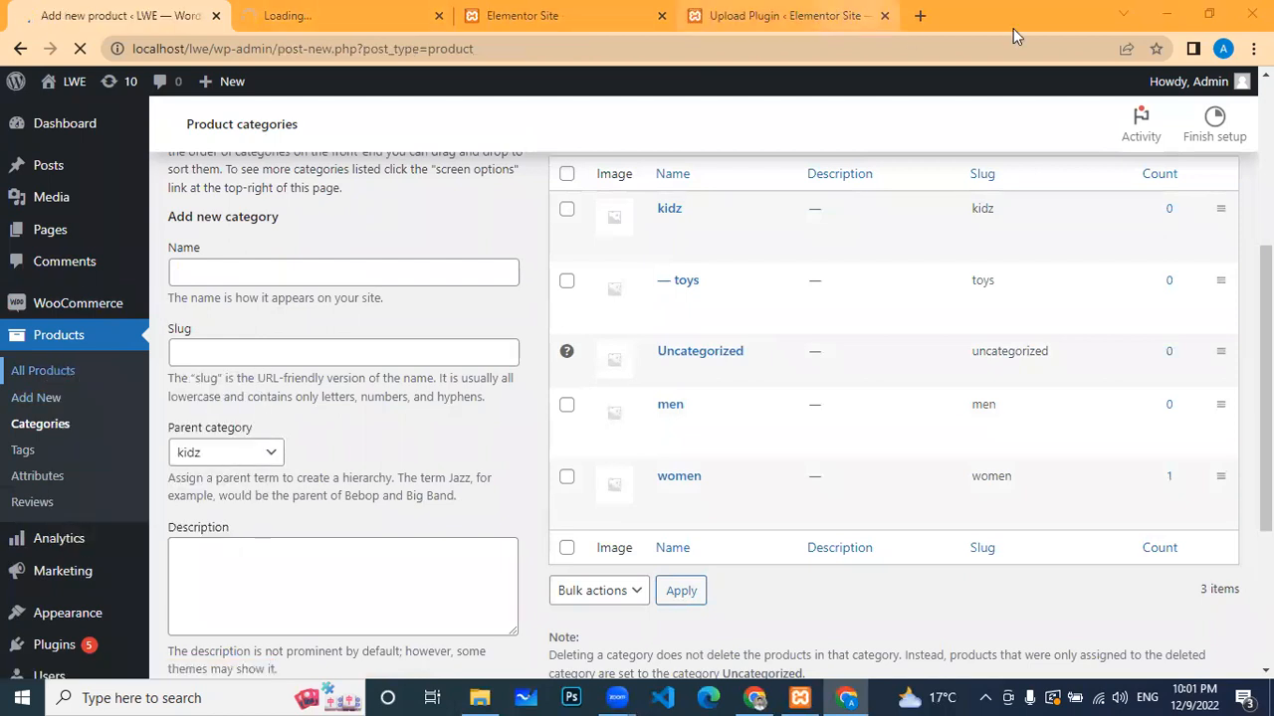
{"action": "left_click", "coordinate": [836, 30]}
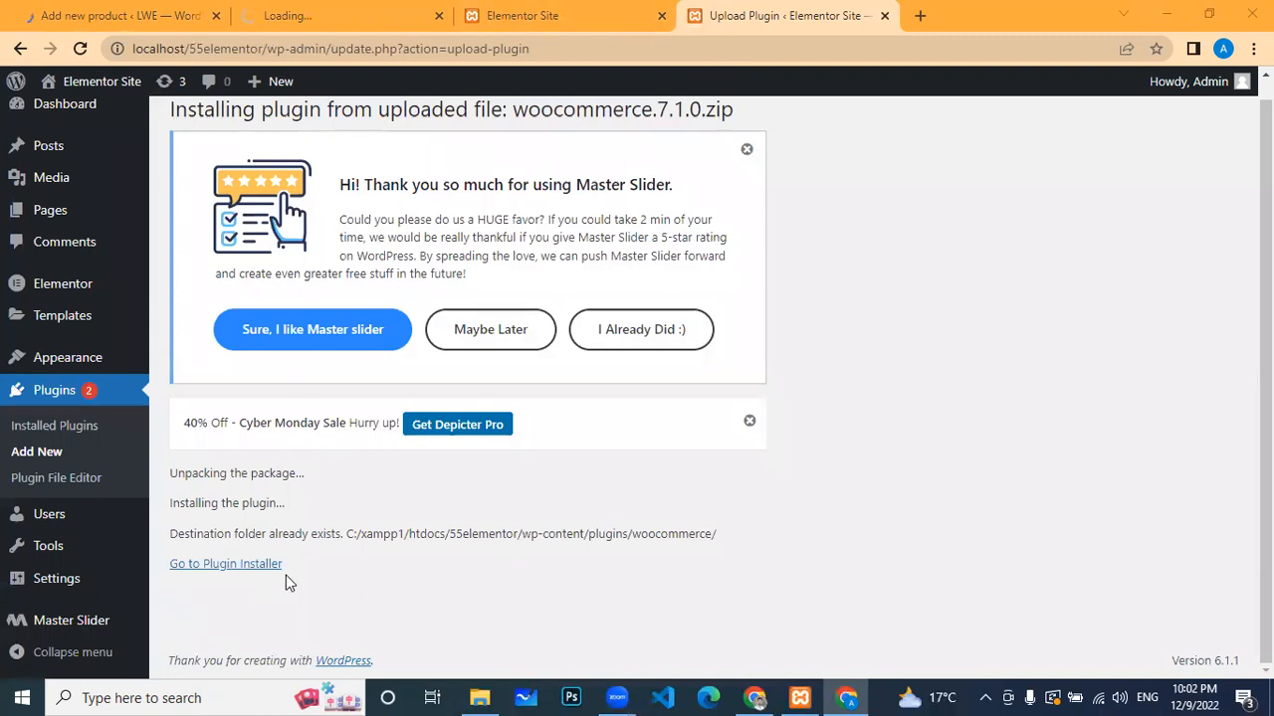
{"action": "left_click", "coordinate": [303, 16]}
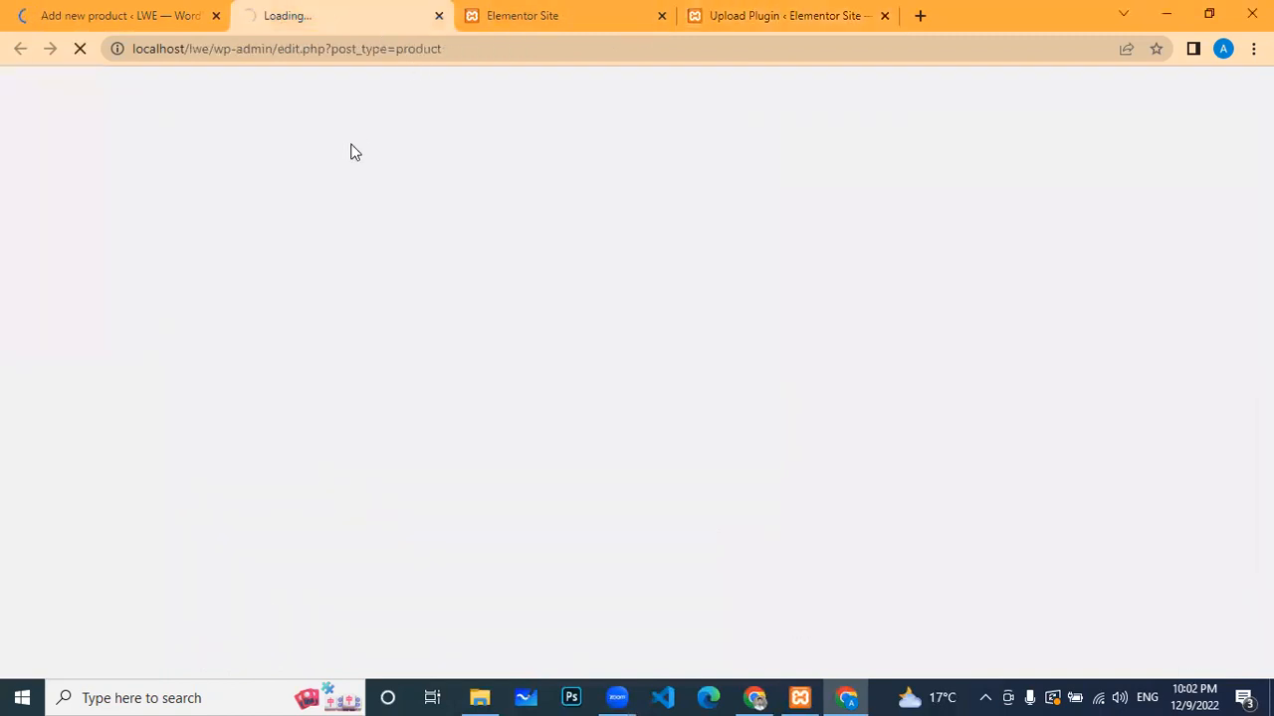
{"action": "left_click", "coordinate": [171, 12]}
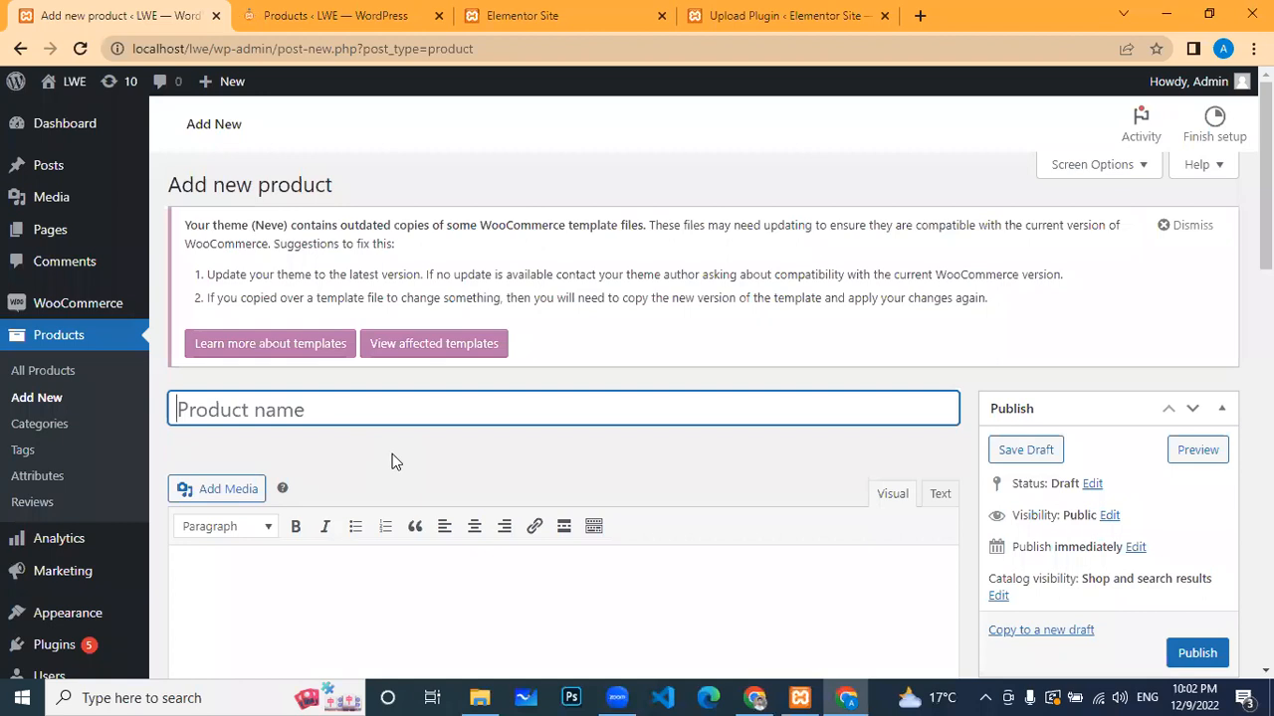
Step: Scroll through the blank Add new product form, whose category list now includes kidz and toys
{"action": "scroll", "coordinate": [392, 429], "scroll_direction": "down", "scroll_amount": 1}
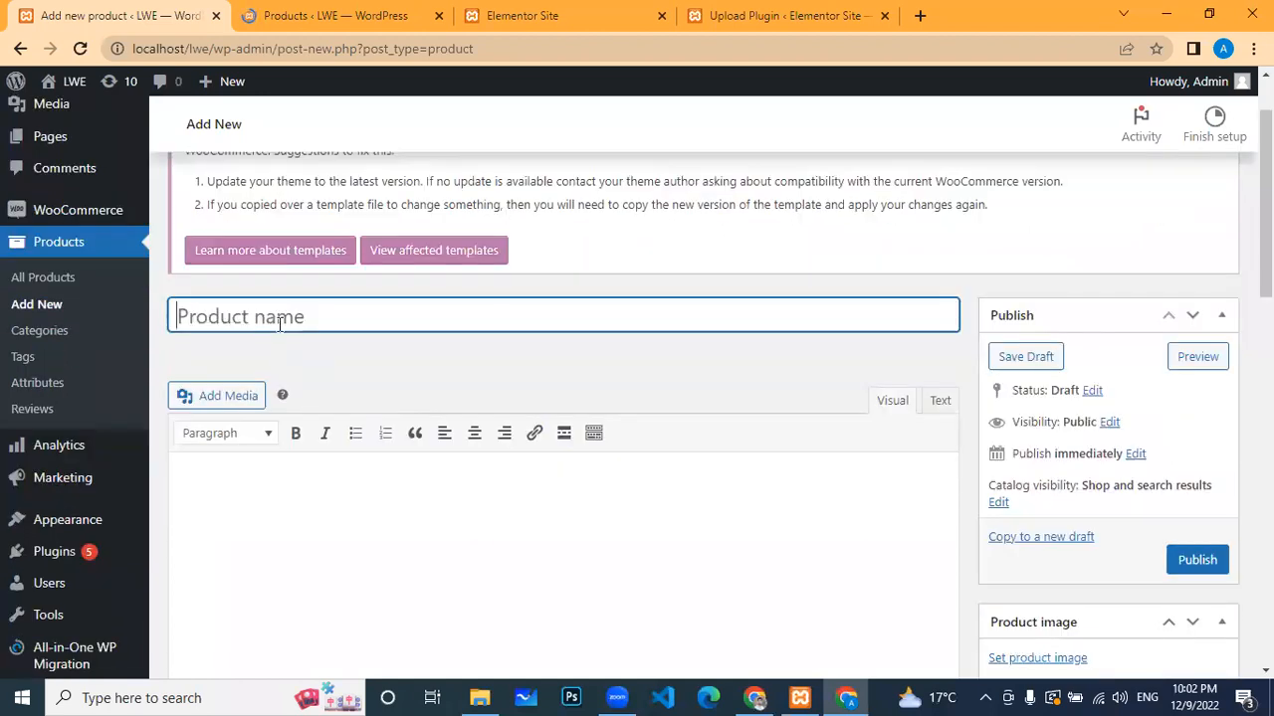
{"action": "scroll", "coordinate": [395, 481], "scroll_direction": "down", "scroll_amount": 1}
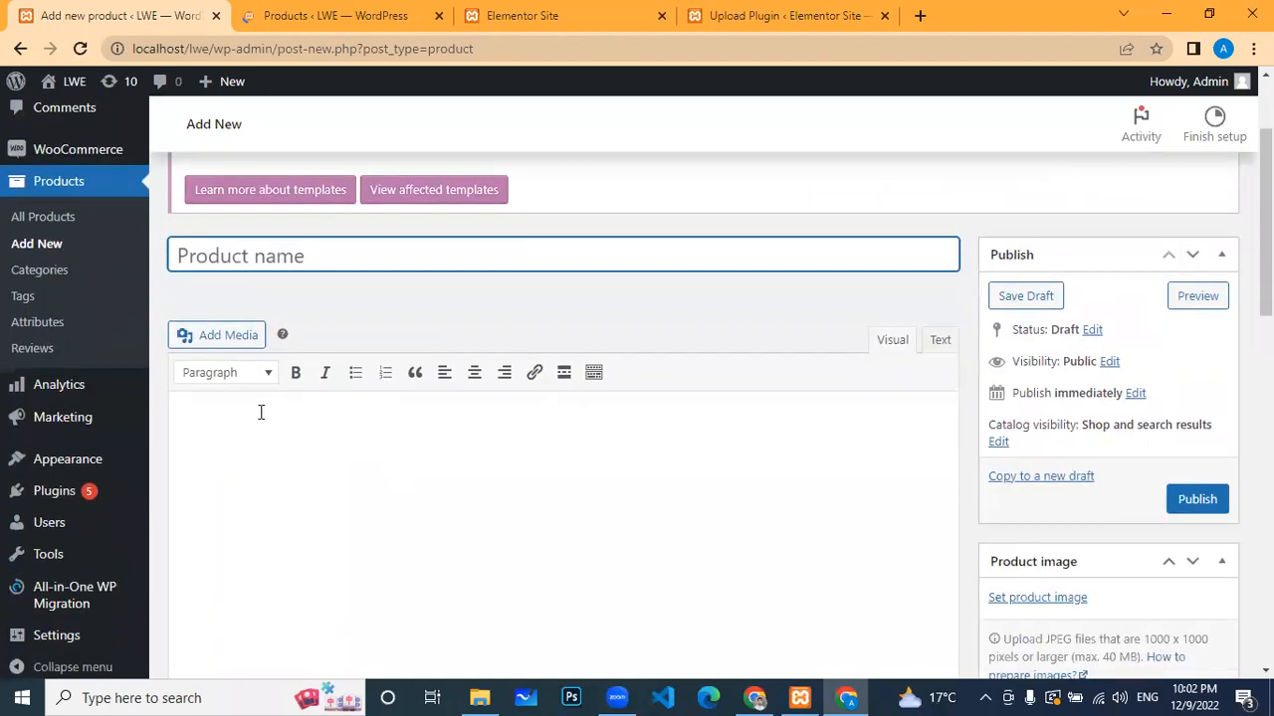
{"action": "scroll", "coordinate": [362, 452], "scroll_direction": "down", "scroll_amount": 4}
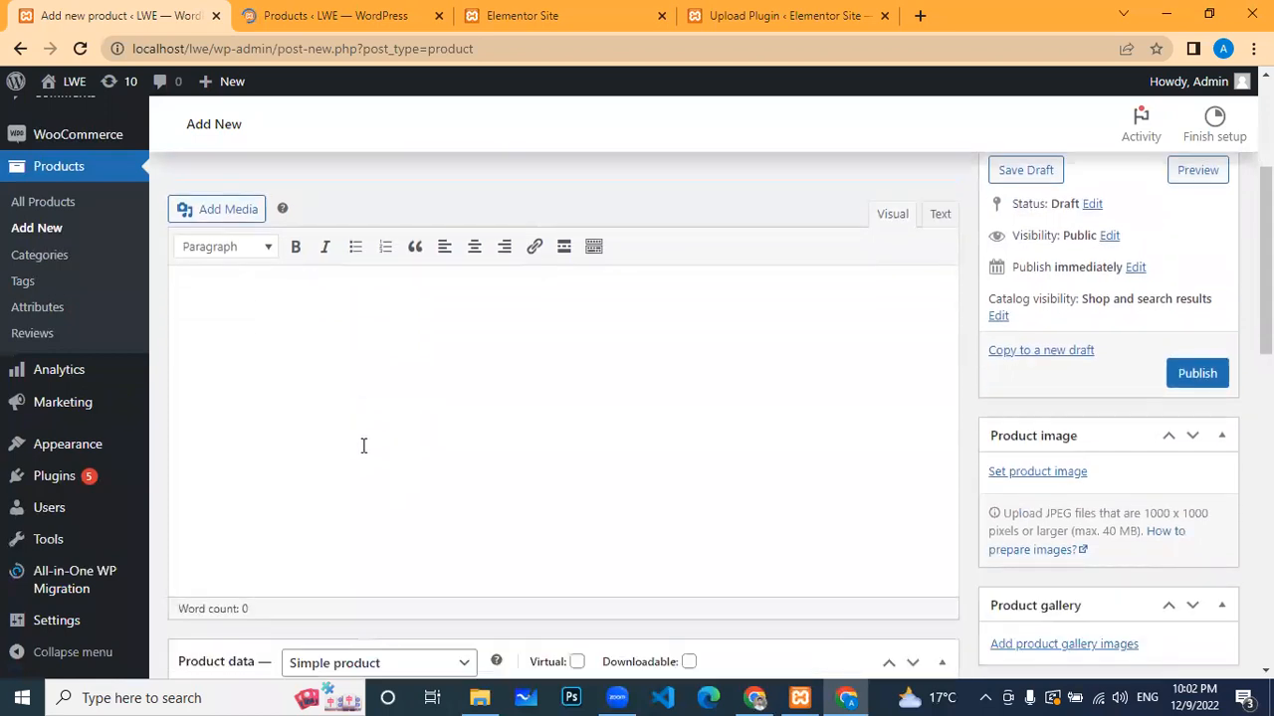
{"action": "scroll", "coordinate": [503, 426], "scroll_direction": "down", "scroll_amount": 3}
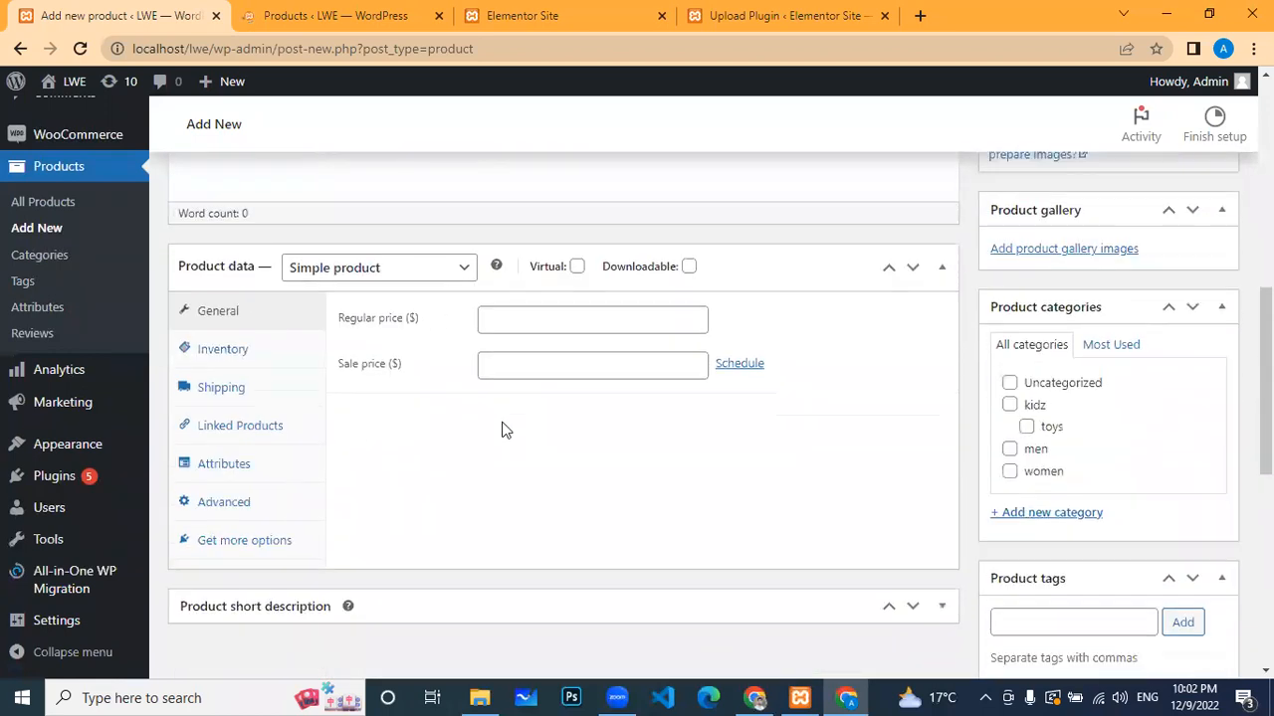
{"action": "scroll", "coordinate": [1210, 386], "scroll_direction": "up", "scroll_amount": 3}
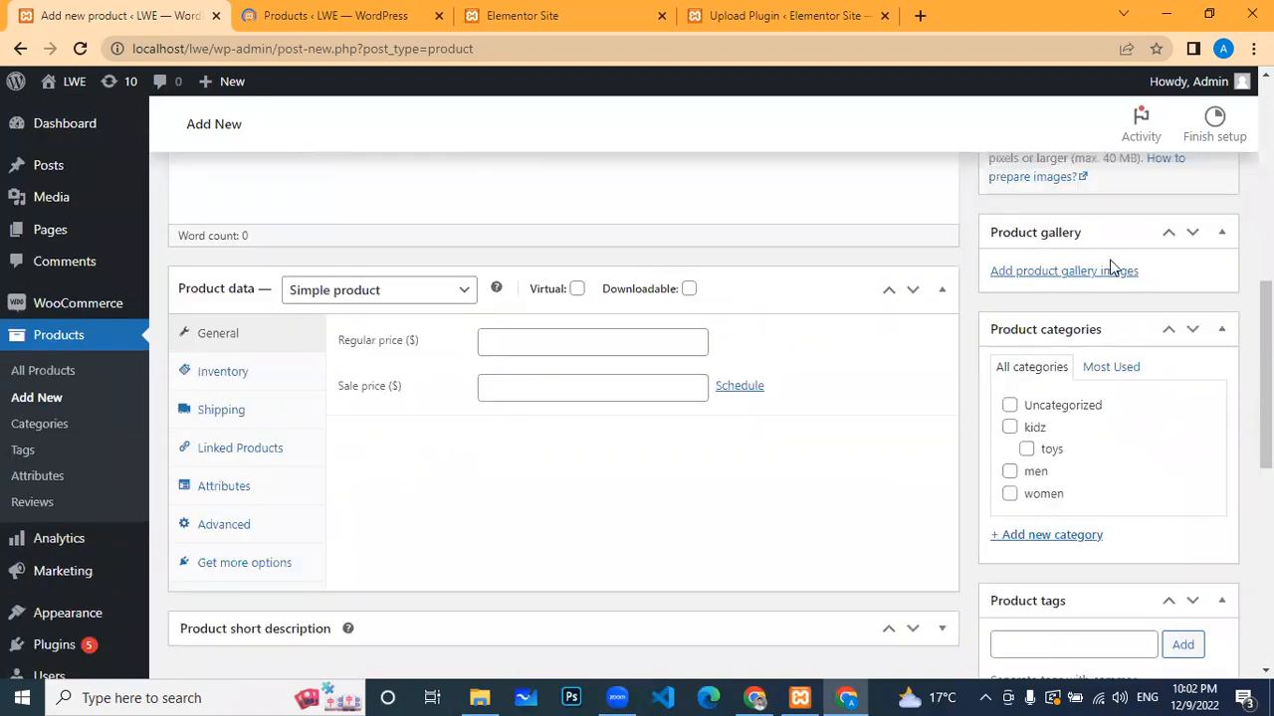
{"action": "scroll", "coordinate": [1128, 463], "scroll_direction": "down", "scroll_amount": 2}
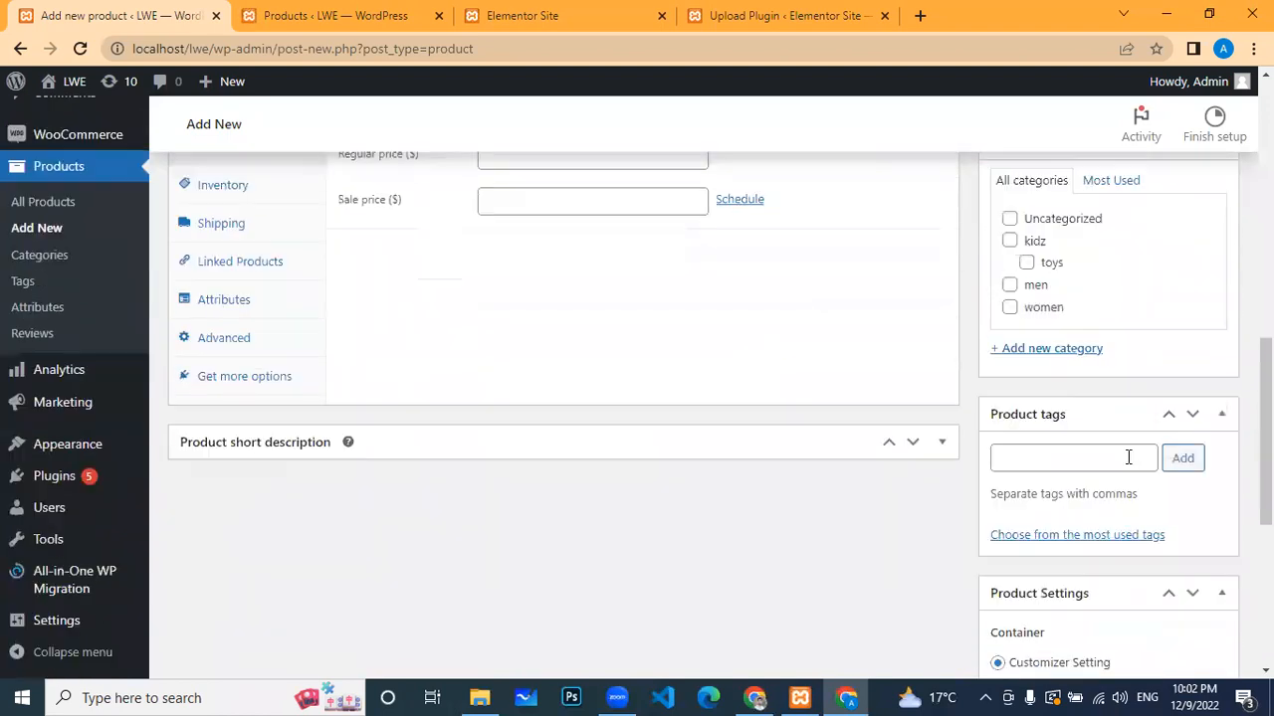
{"action": "scroll", "coordinate": [1128, 453], "scroll_direction": "up", "scroll_amount": 4}
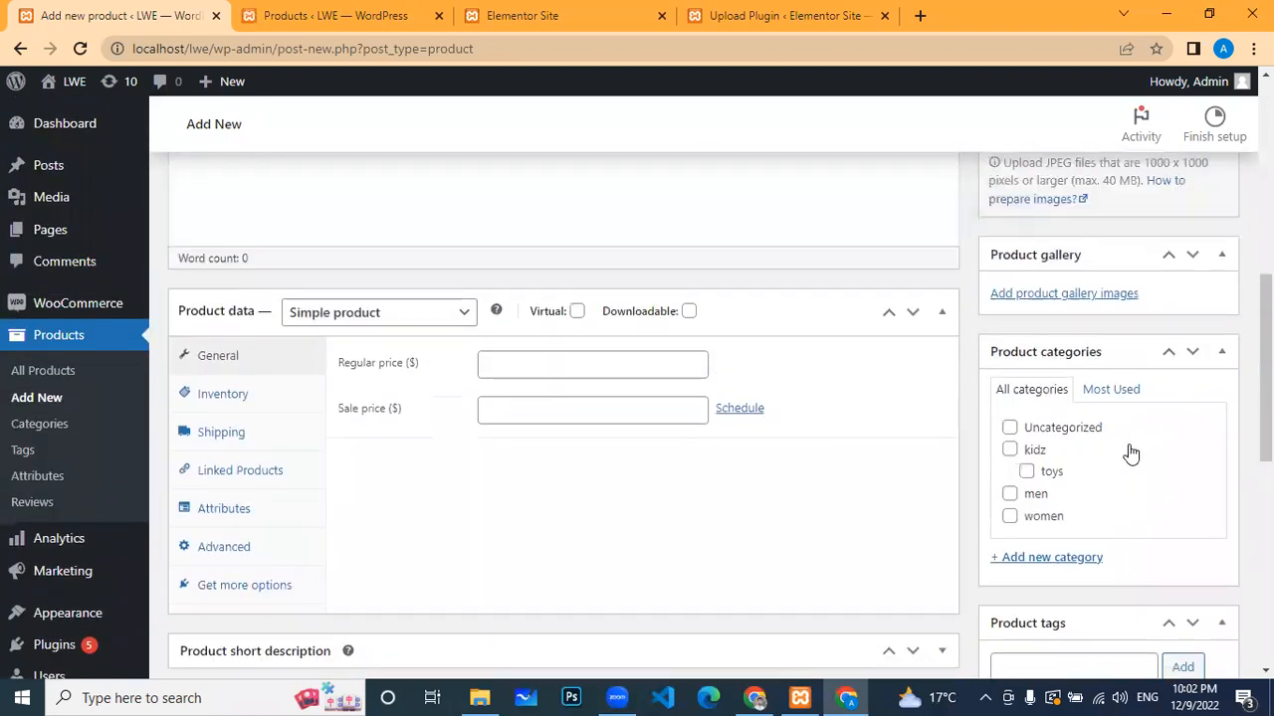
{"action": "scroll", "coordinate": [790, 236], "scroll_direction": "up", "scroll_amount": 4}
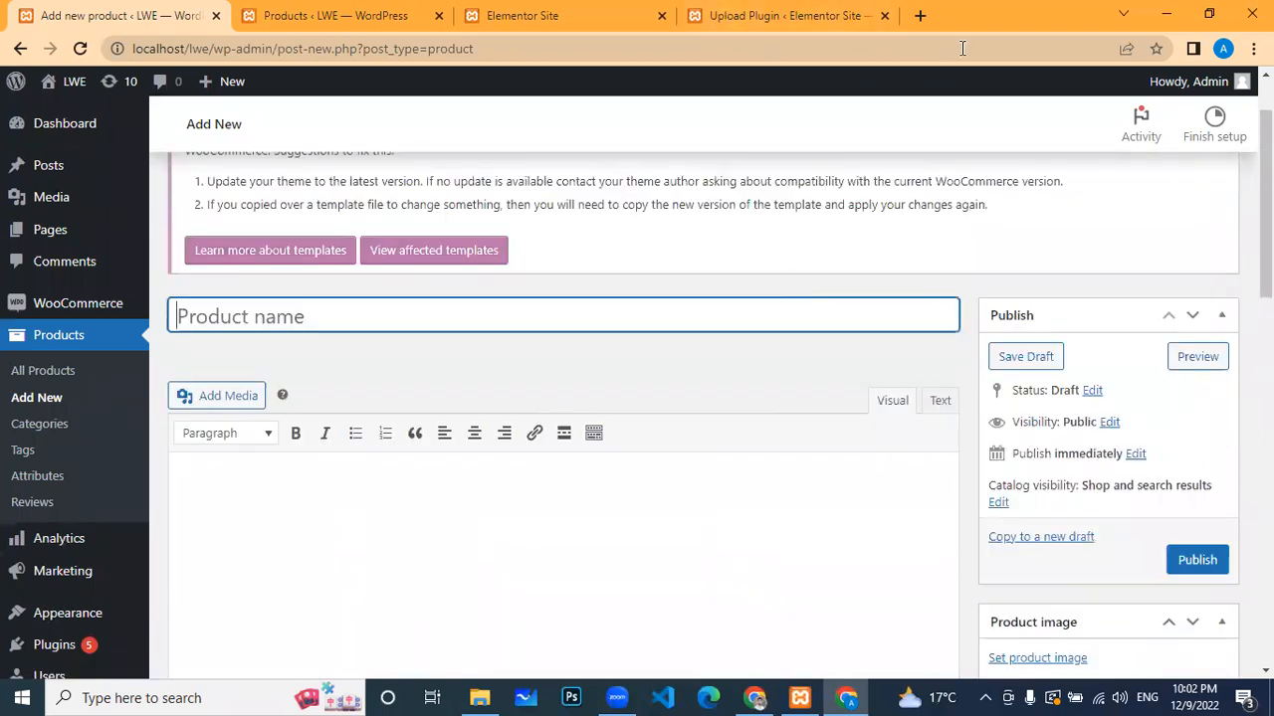
{"action": "left_click", "coordinate": [921, 16]}
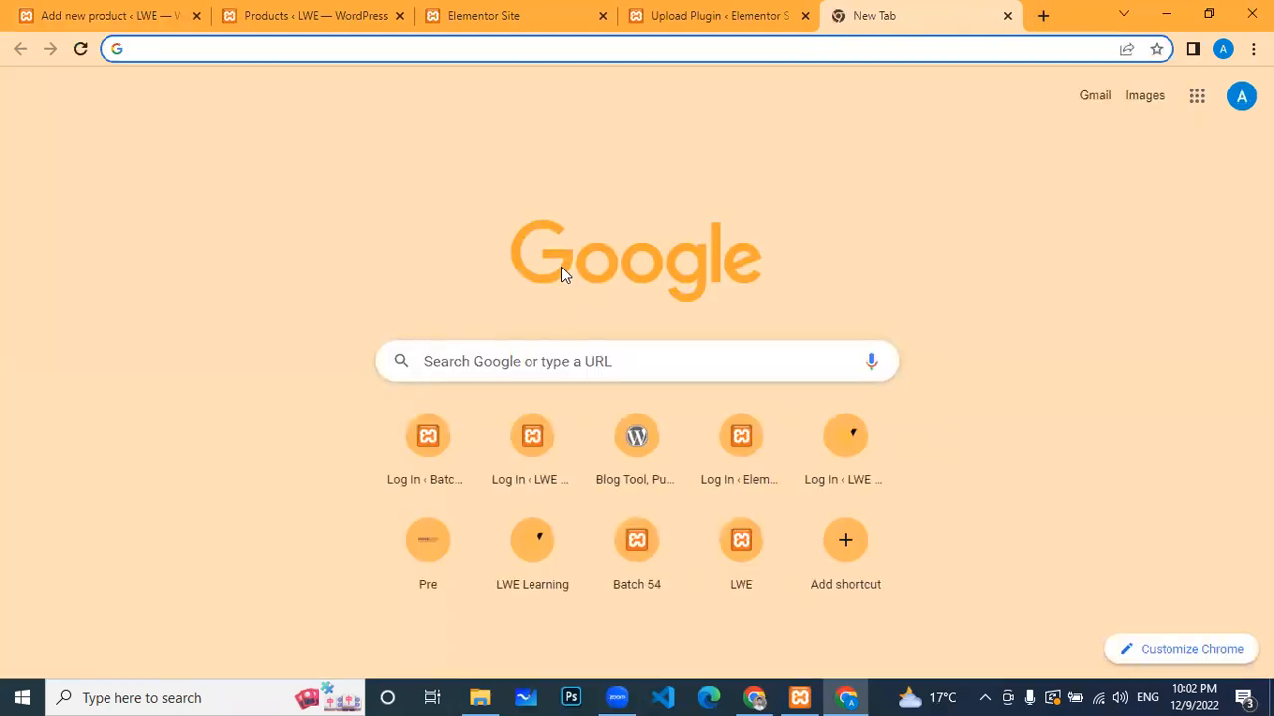
Step: Load adnancentre.com in the new tab and wait for its store homepage
{"action": "type", "text": "adn"}
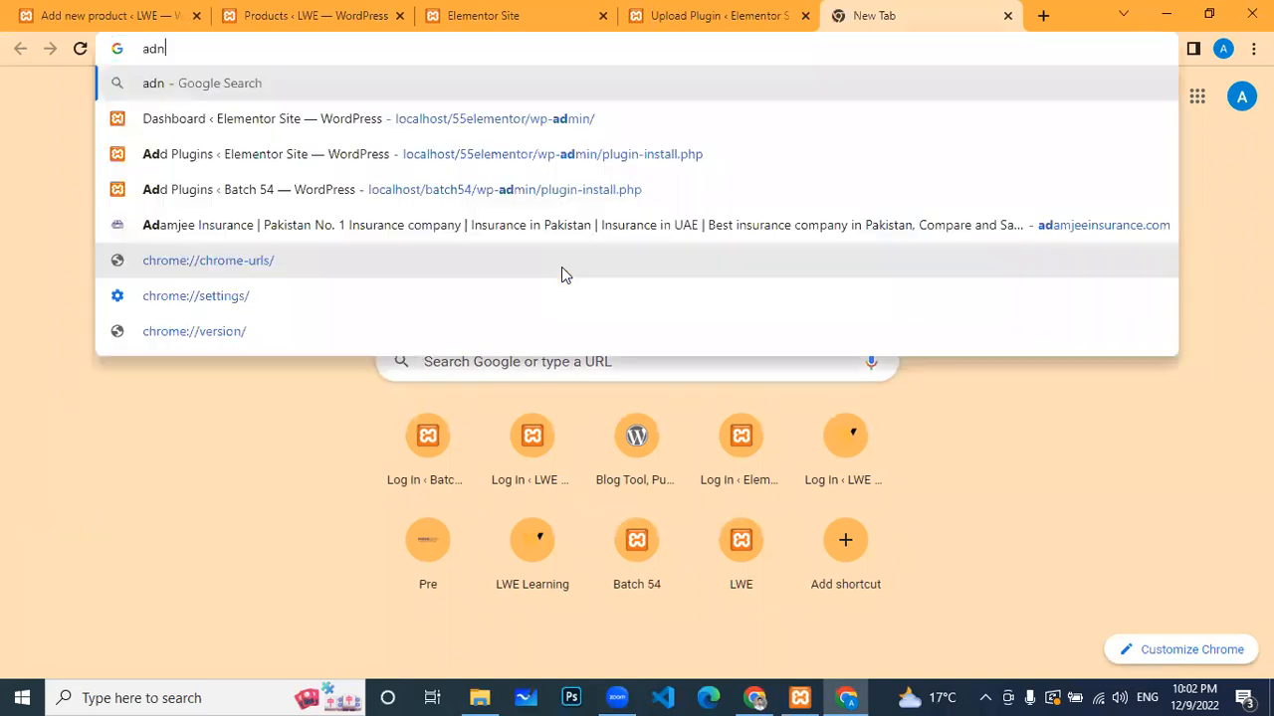
{"action": "type", "text": "an"}
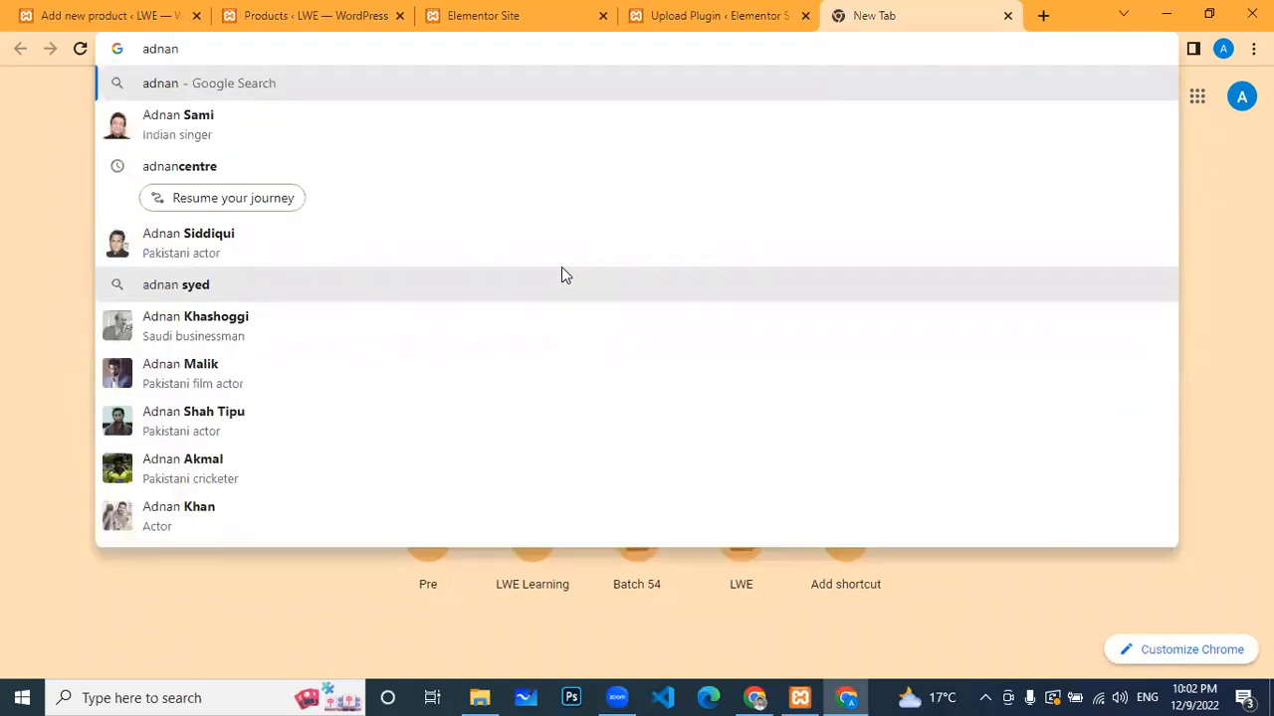
{"action": "type", "text": "centre"}
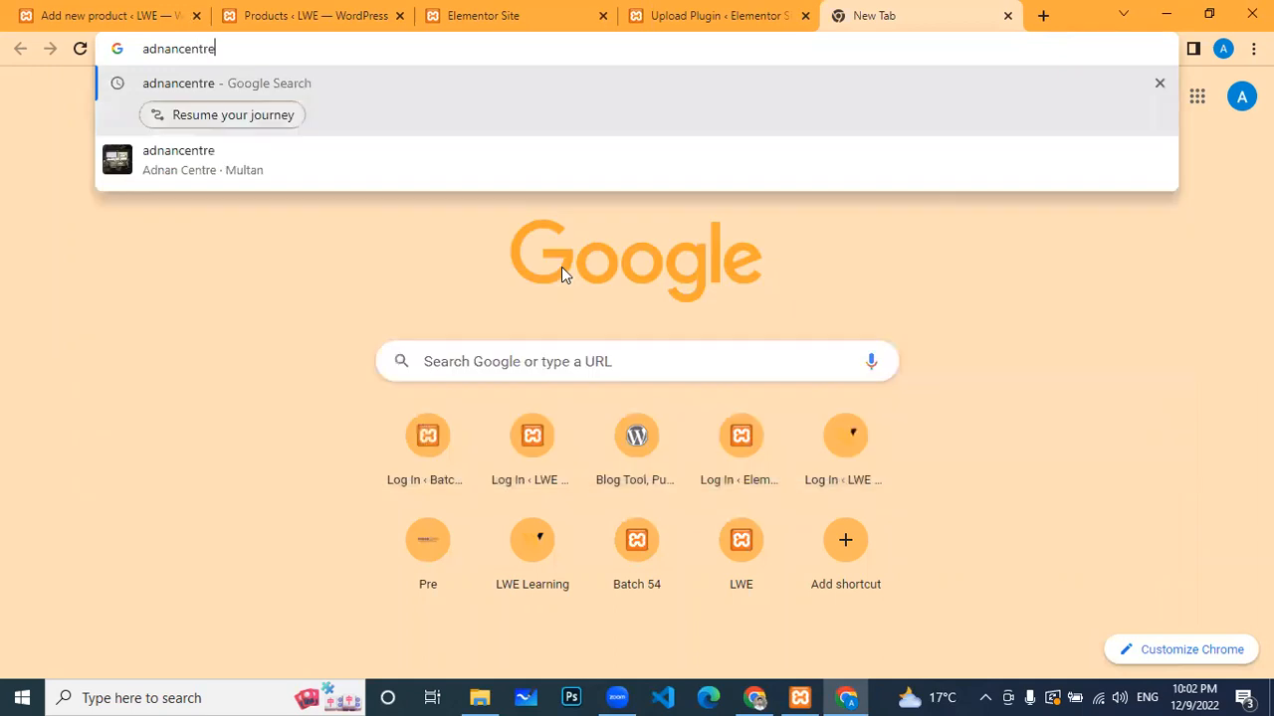
{"action": "type", "text": ".com"}
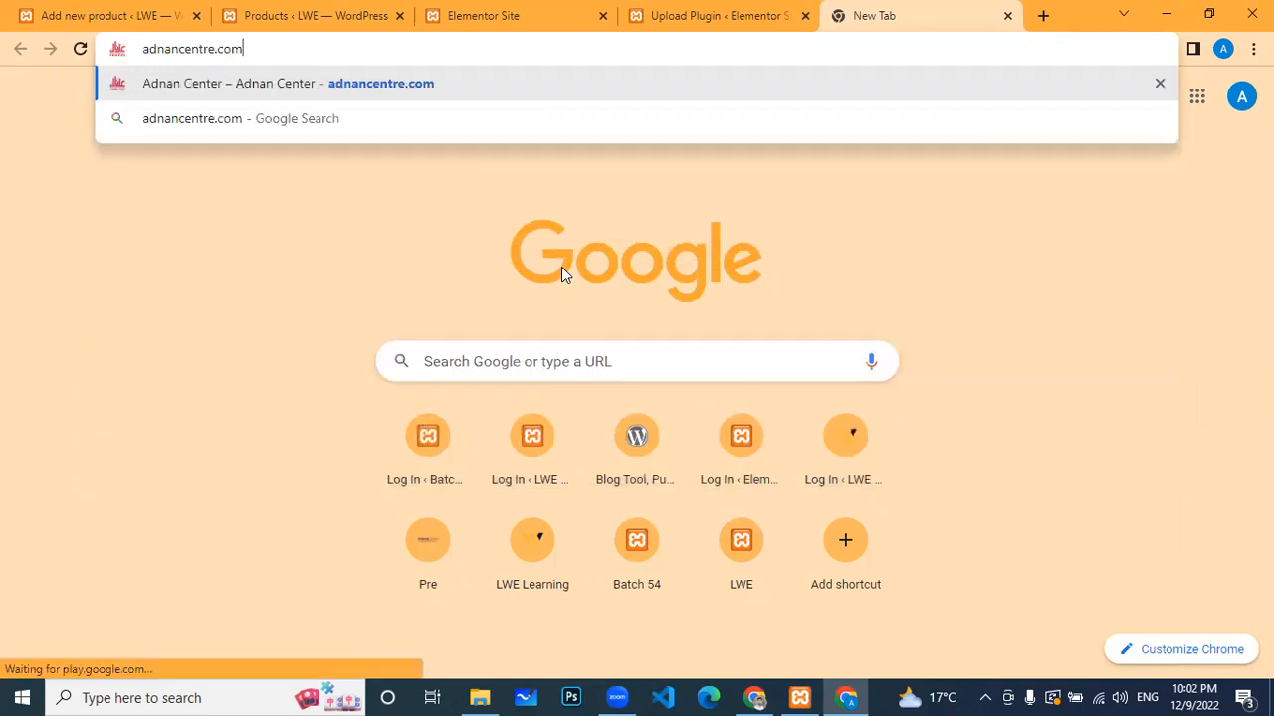
{"action": "key", "text": "Return"}
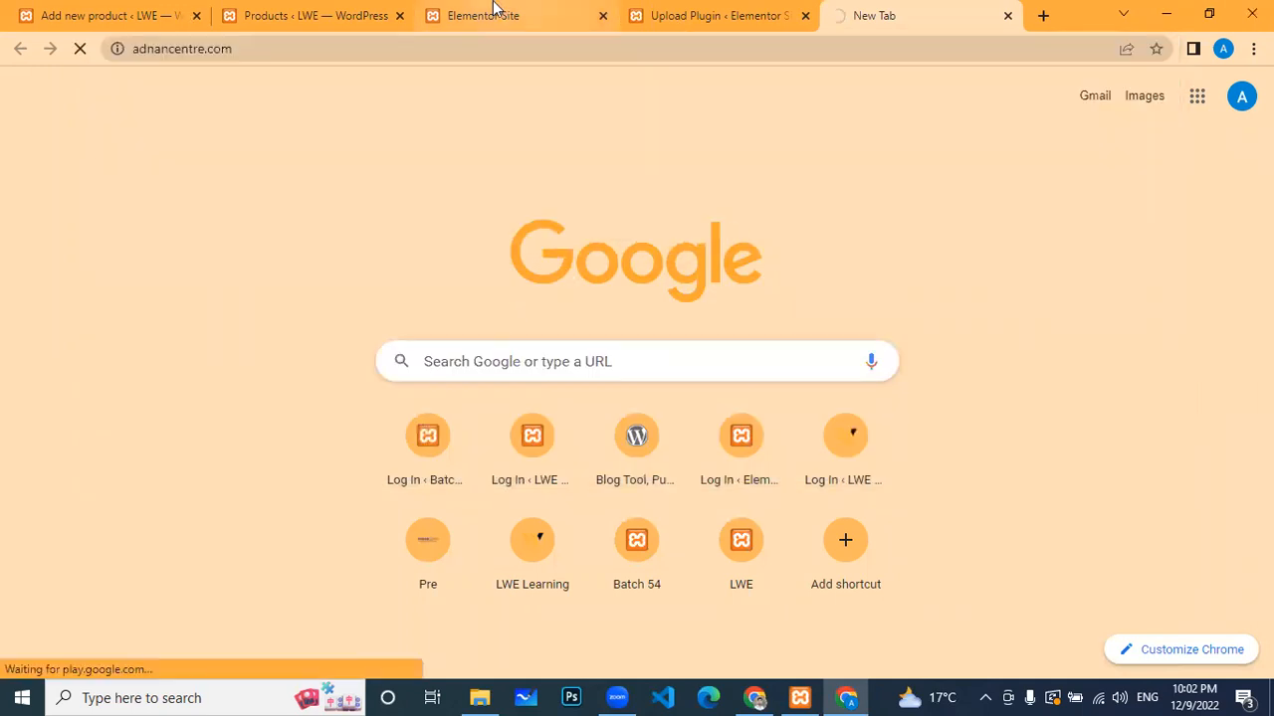
{"action": "left_click", "coordinate": [309, 14]}
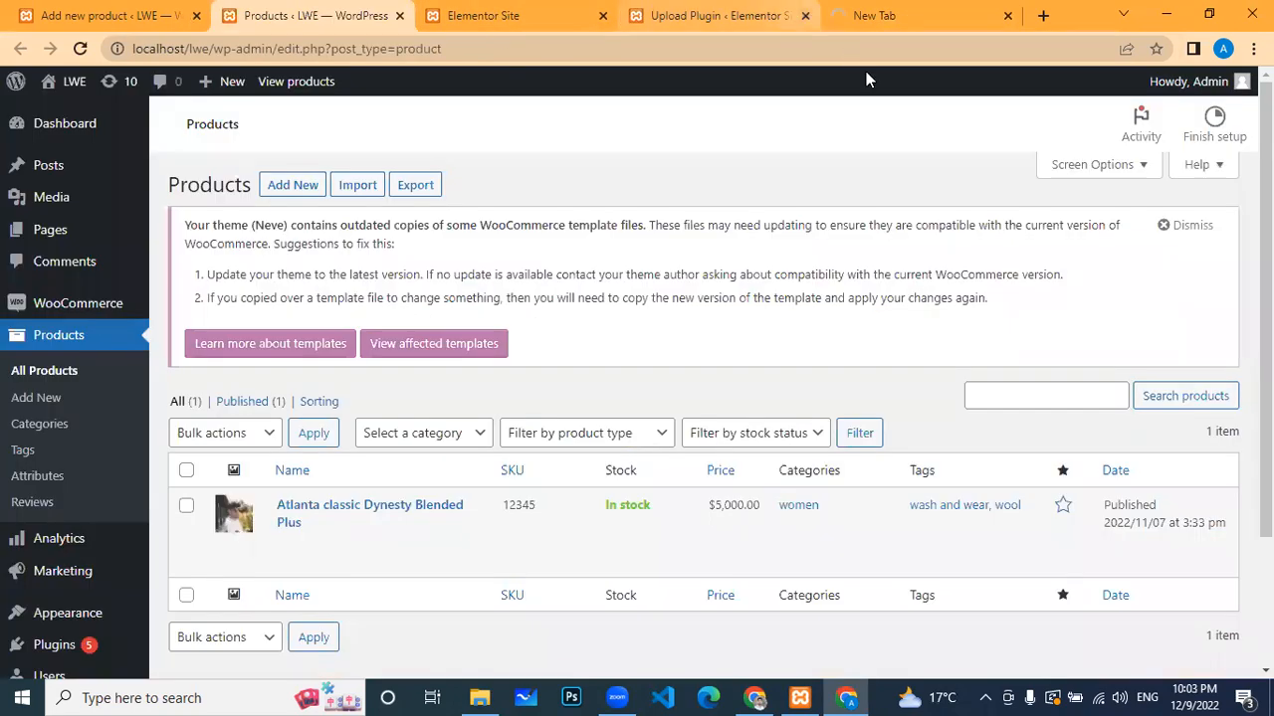
{"action": "left_click", "coordinate": [925, 12]}
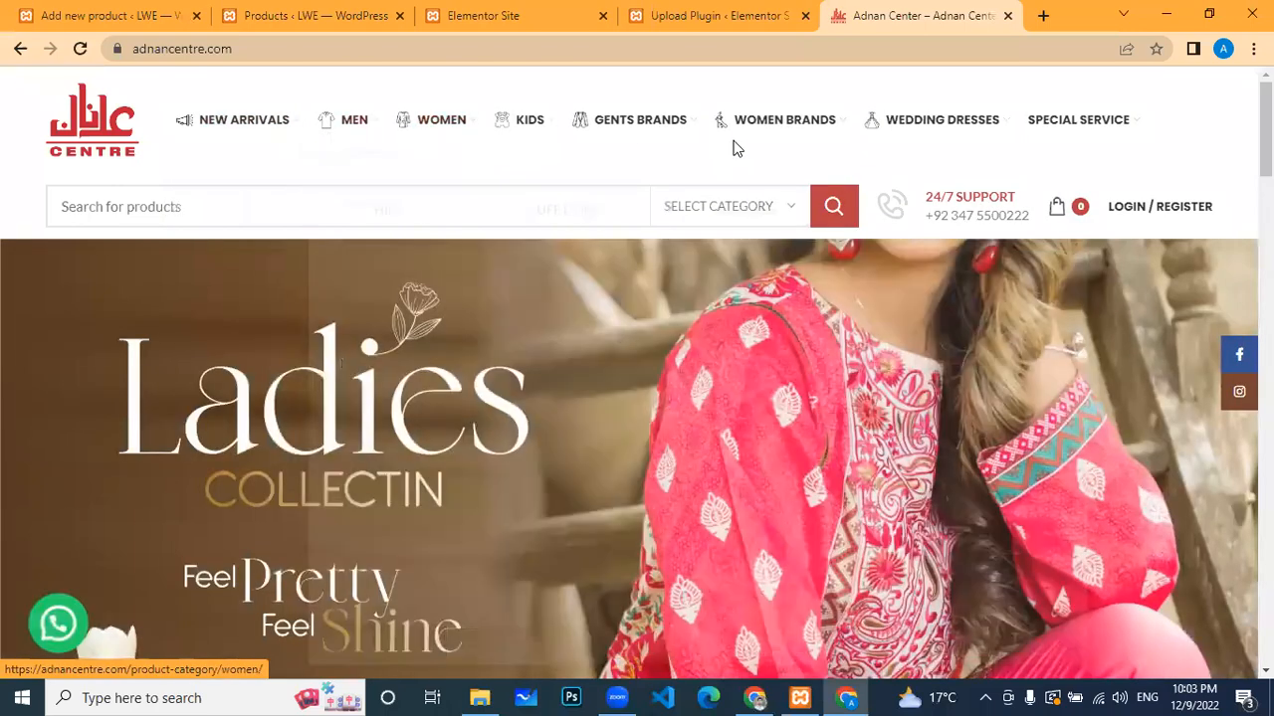
Step: Browse the site's top mega menus to reach the MEN > Unstitched Fabric listing of two products
{"action": "mouse_move", "coordinate": [764, 140]}
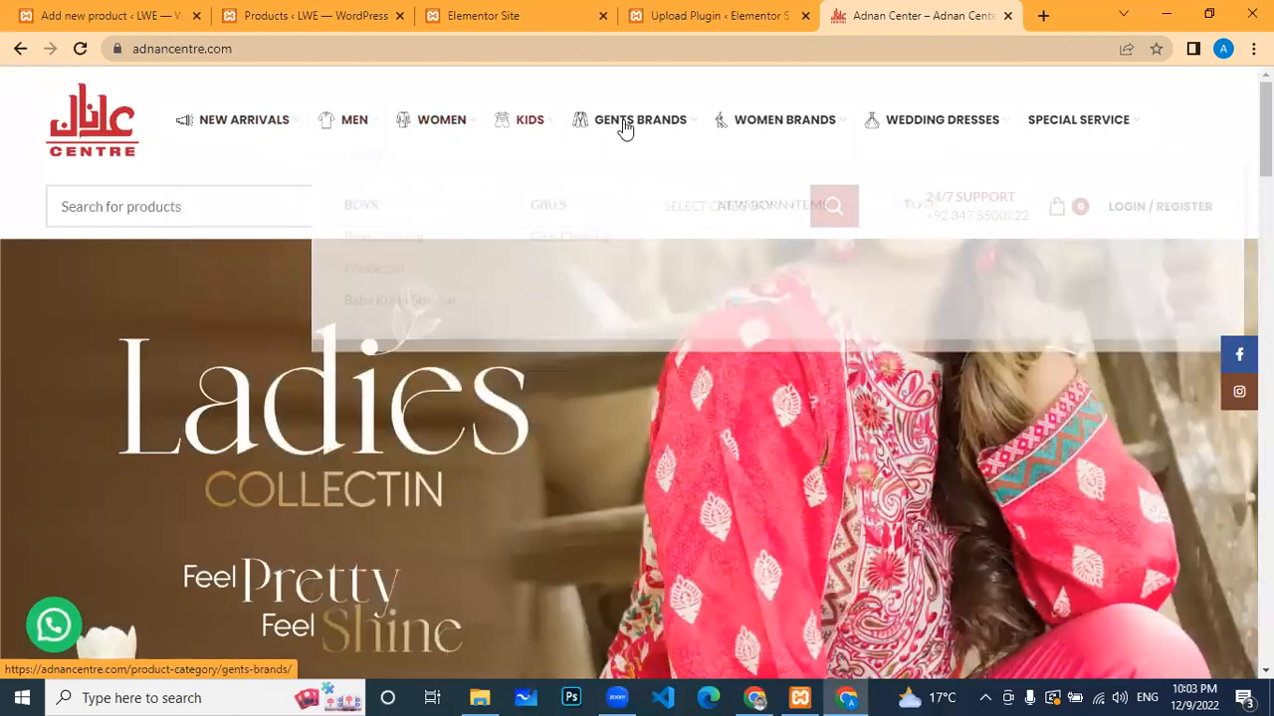
{"action": "mouse_move", "coordinate": [808, 117]}
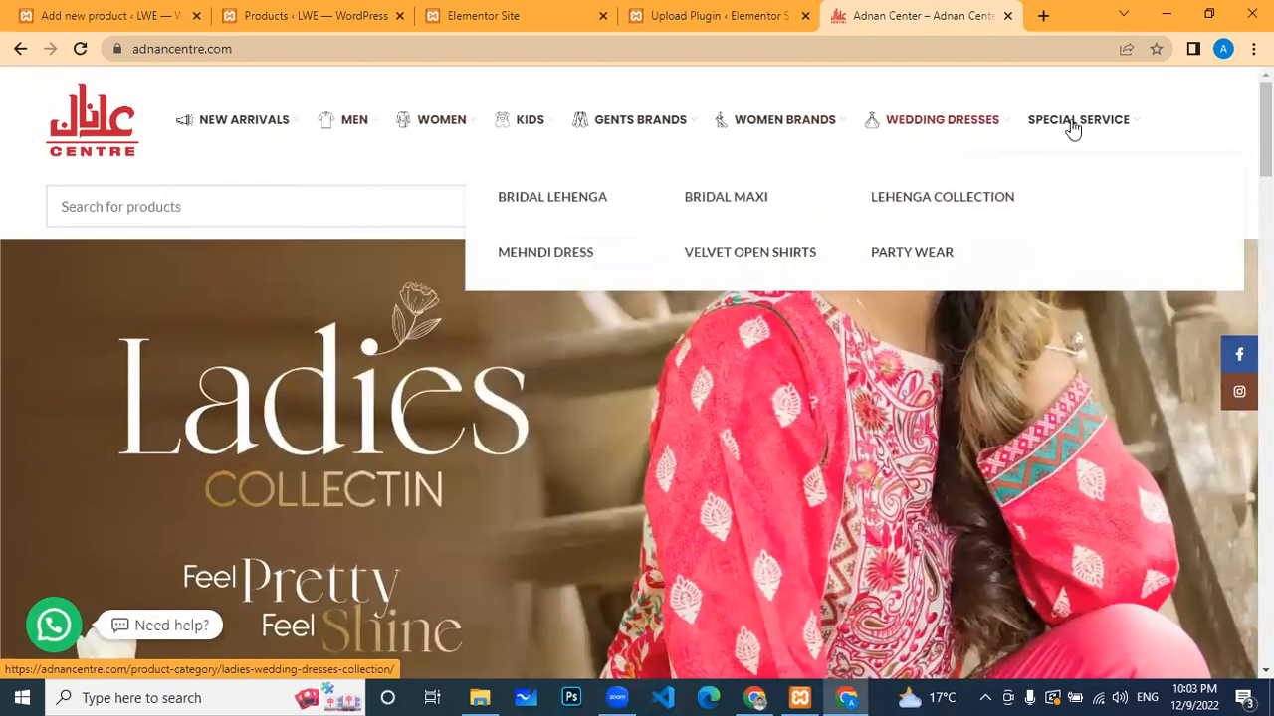
{"action": "mouse_move", "coordinate": [1083, 124]}
{"action": "mouse_move", "coordinate": [620, 122]}
{"action": "mouse_move", "coordinate": [526, 121]}
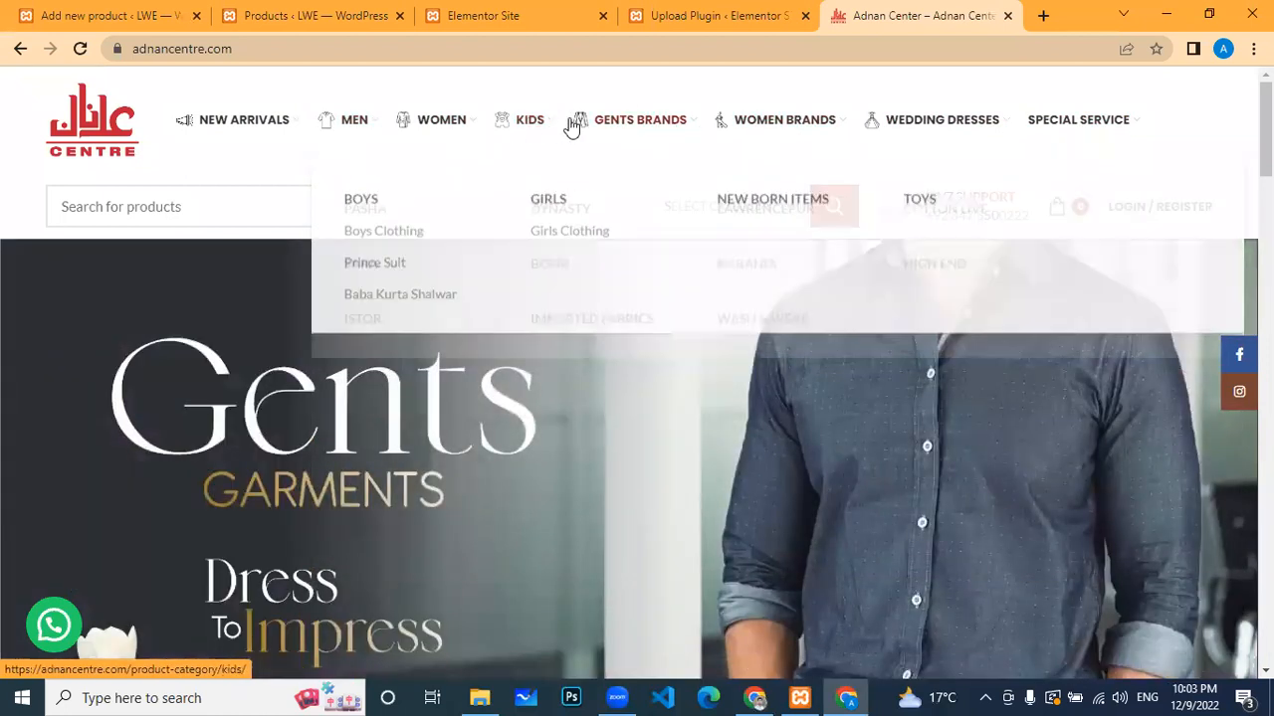
{"action": "mouse_move", "coordinate": [439, 123]}
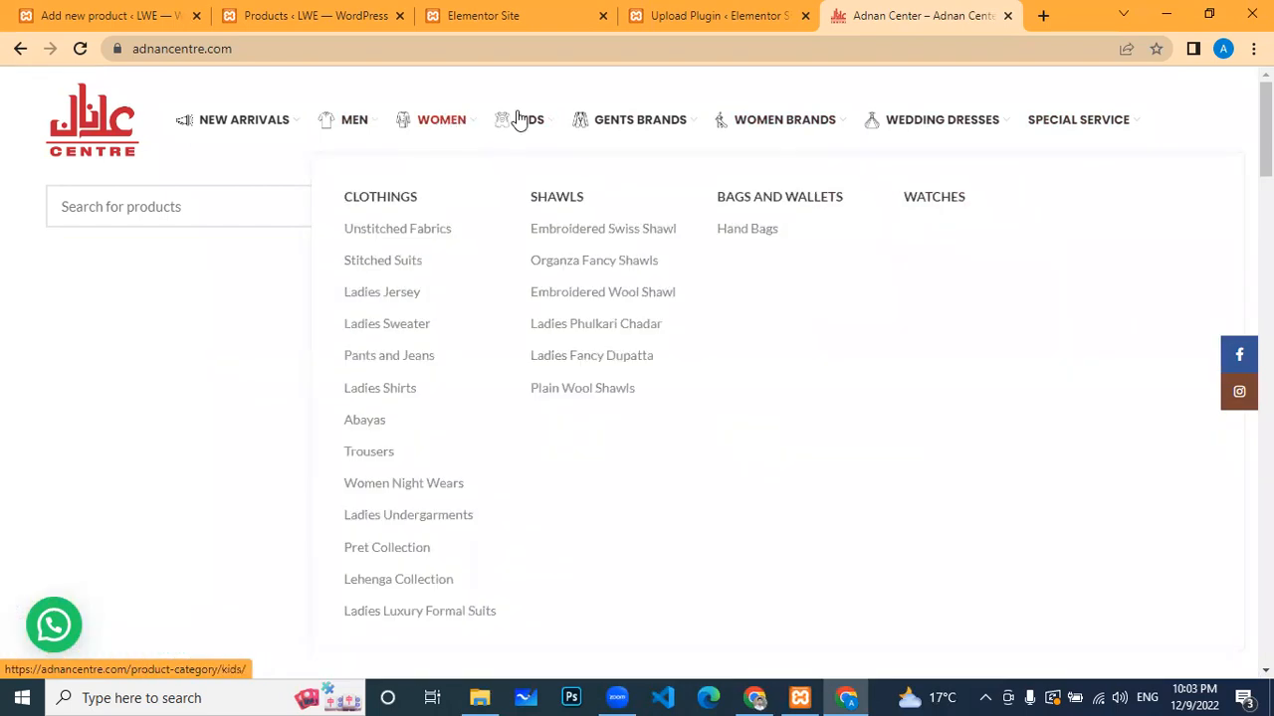
{"action": "mouse_move", "coordinate": [364, 126]}
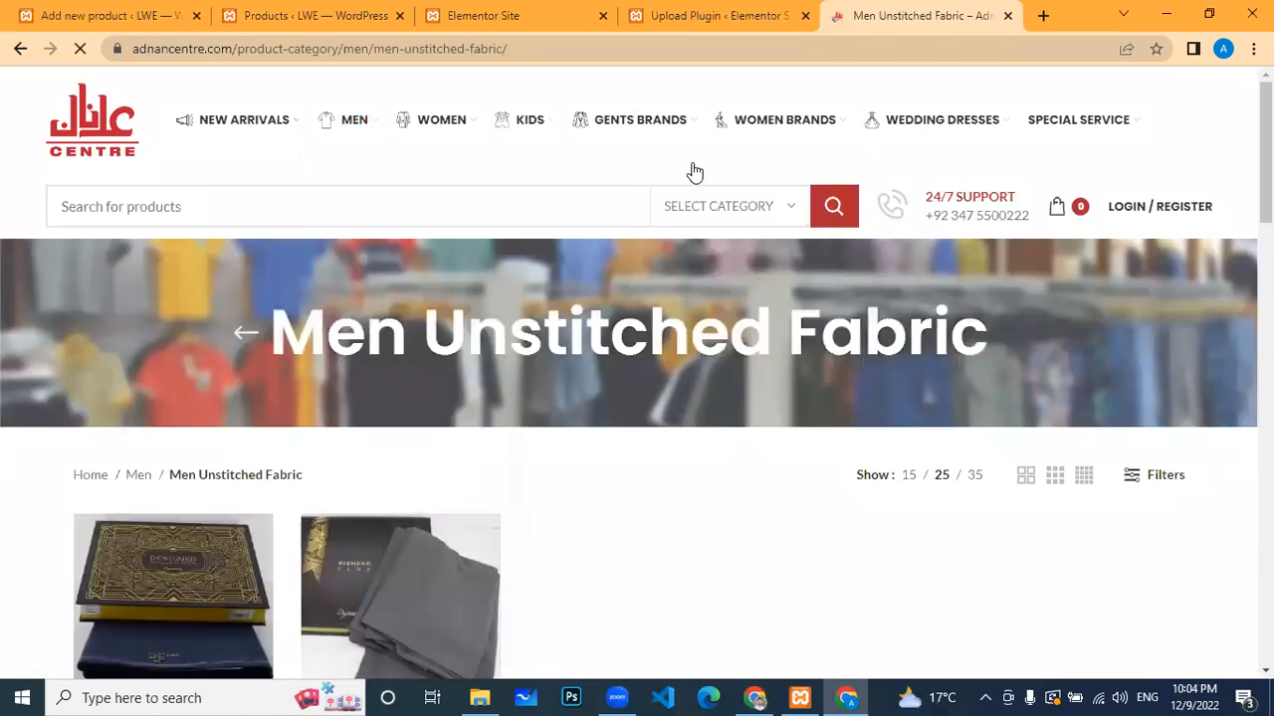
Step: Open the Atlanta classic Dynesty Blended Plus page (Rs4,950.00), close the WhatsApp popup, and select its title
{"action": "scroll", "coordinate": [619, 162], "scroll_direction": "down", "scroll_amount": 1}
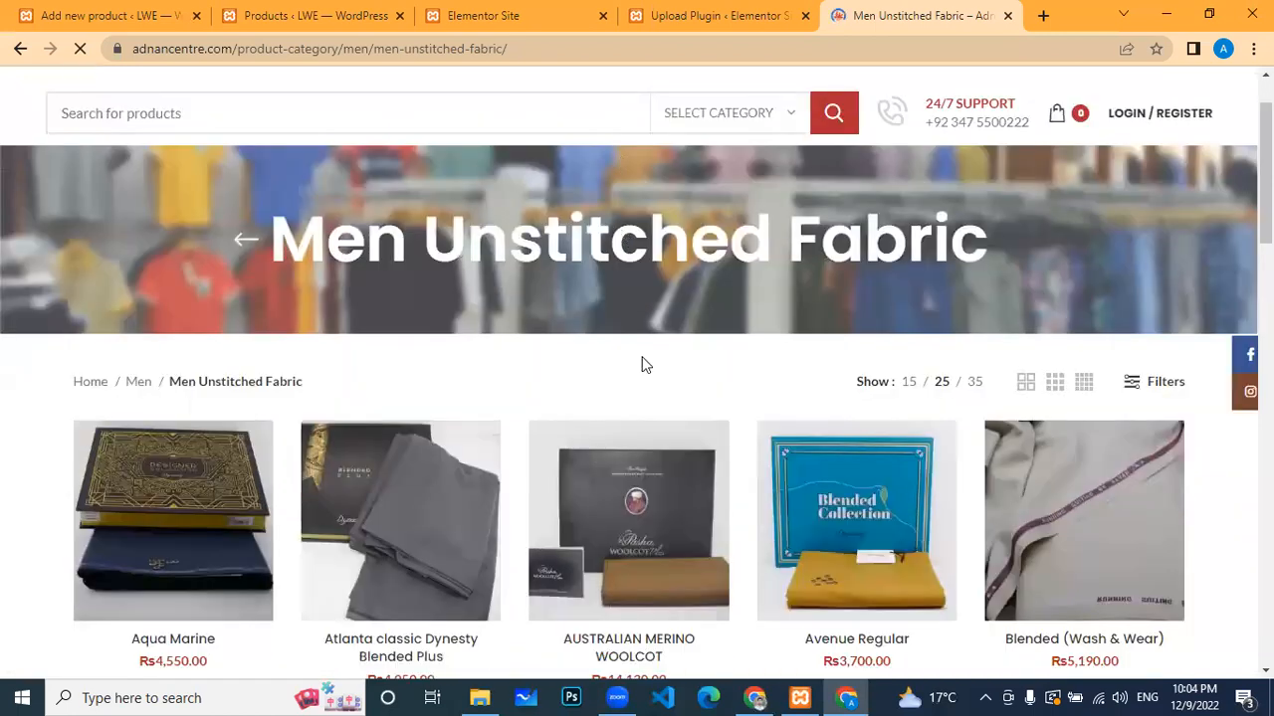
{"action": "scroll", "coordinate": [597, 494], "scroll_direction": "down", "scroll_amount": 2}
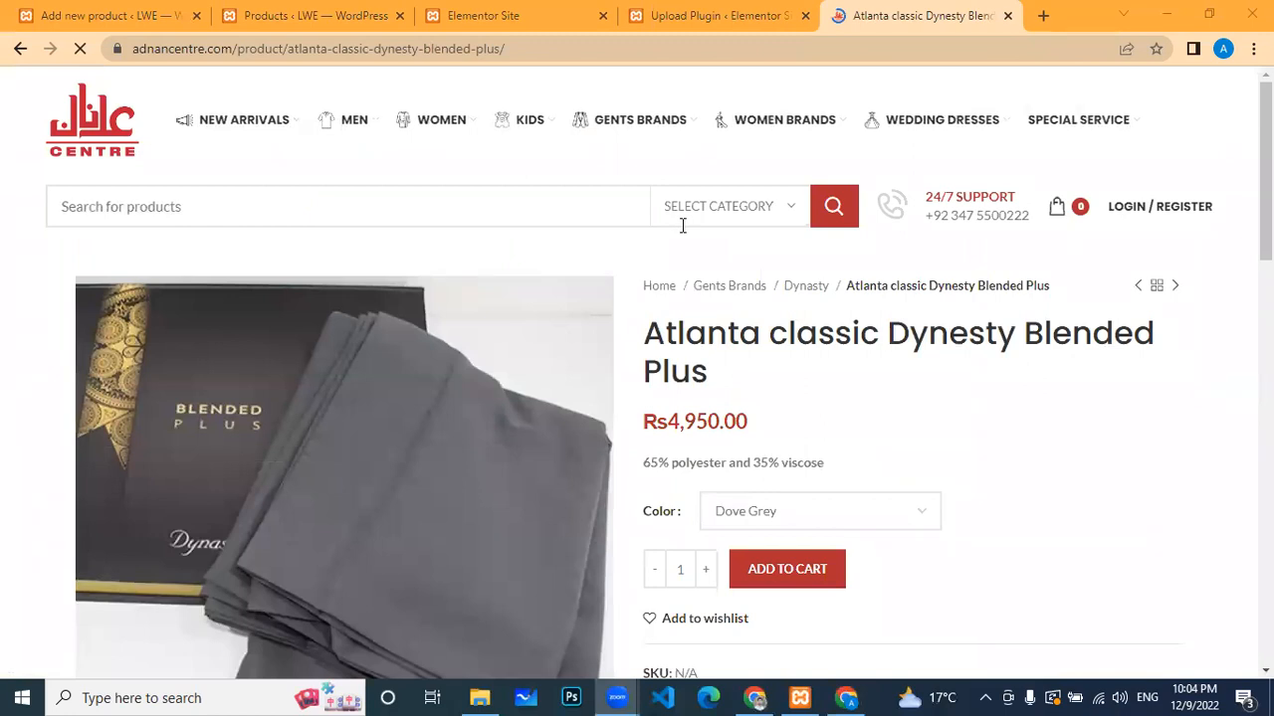
{"action": "left_click", "coordinate": [236, 206]}
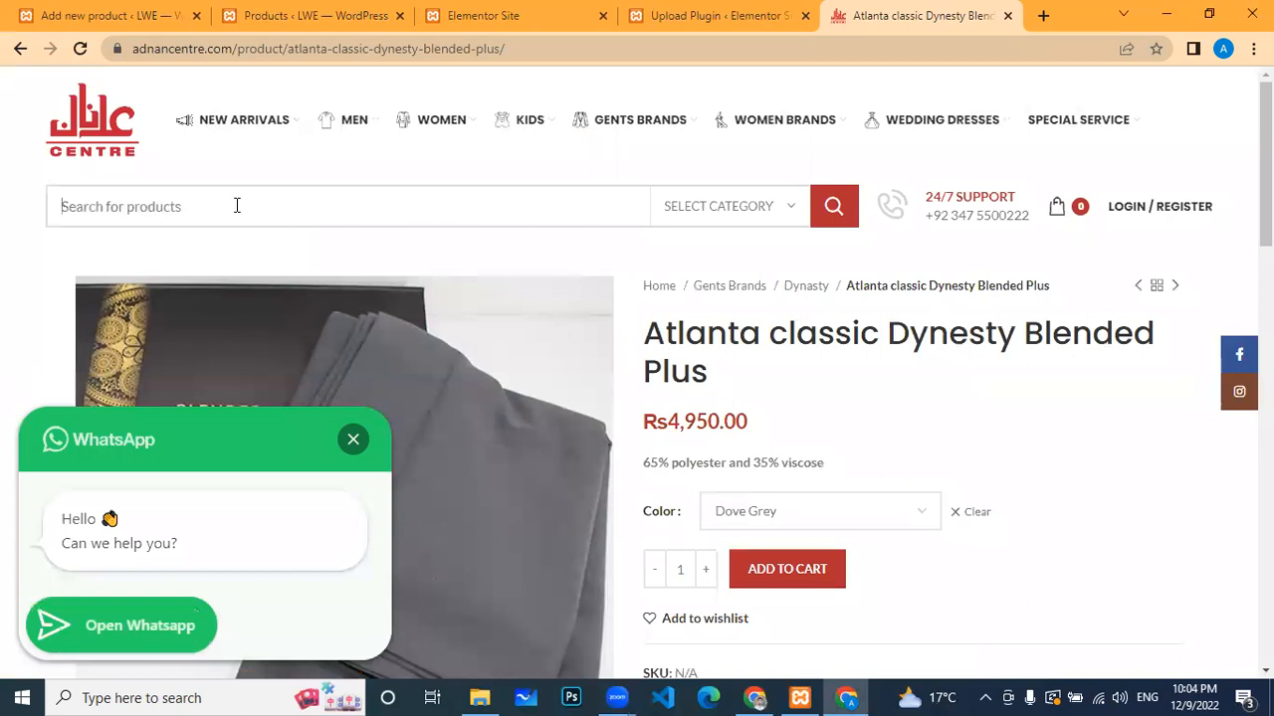
{"action": "left_click", "coordinate": [353, 440]}
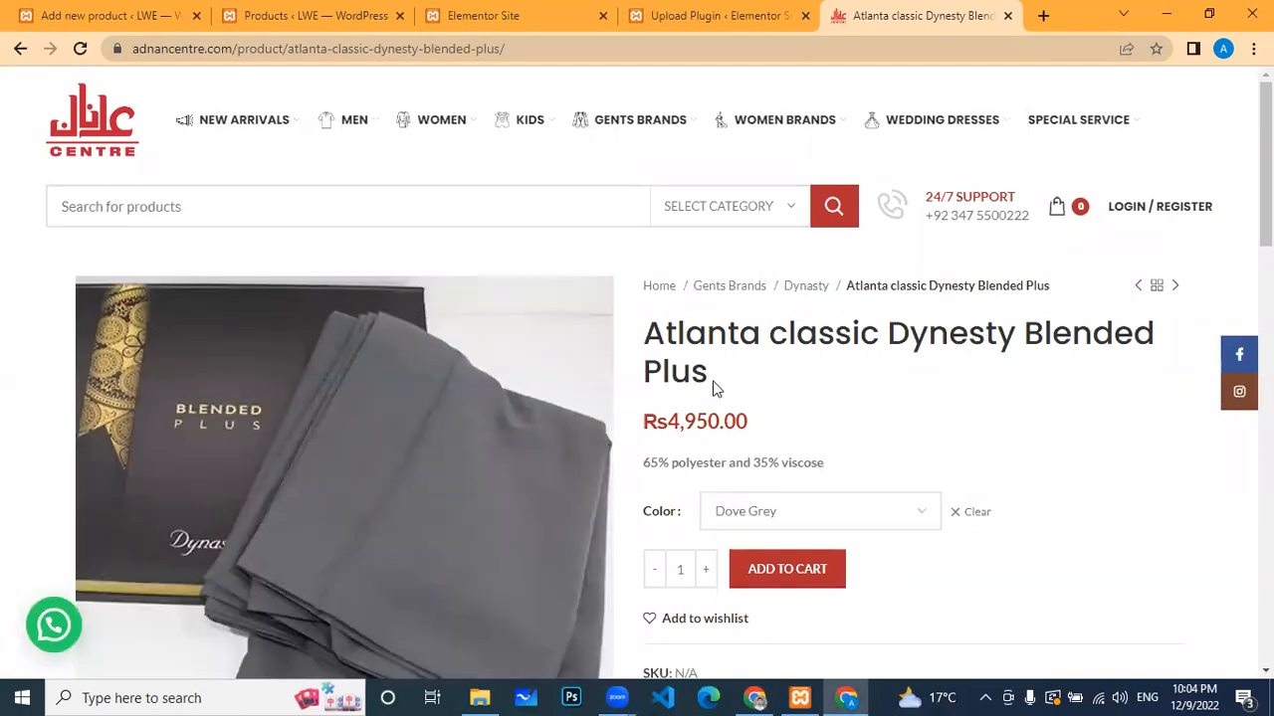
{"action": "triple_click", "coordinate": [649, 339]}
{"action": "key", "text": "ctrl+c"}
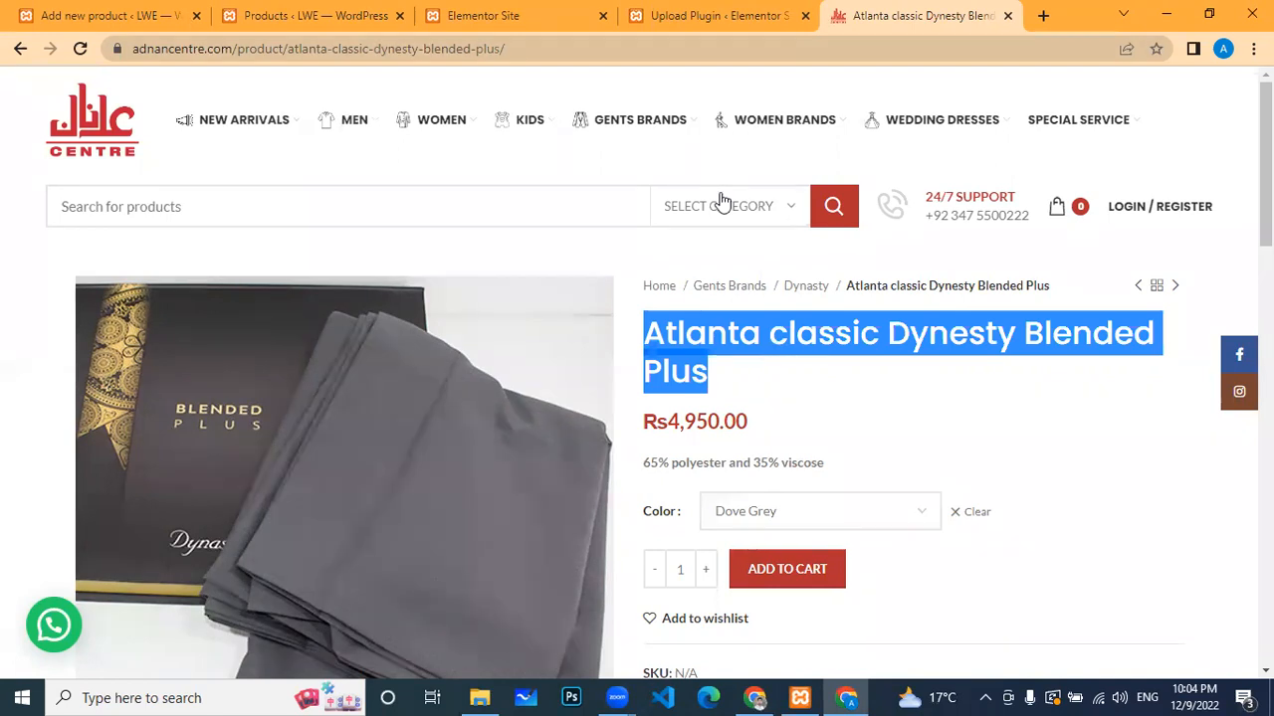
Step: Paste 'Atlanta classic Dynesty Blended Plus' as the name of the new product
{"action": "left_click", "coordinate": [348, 15]}
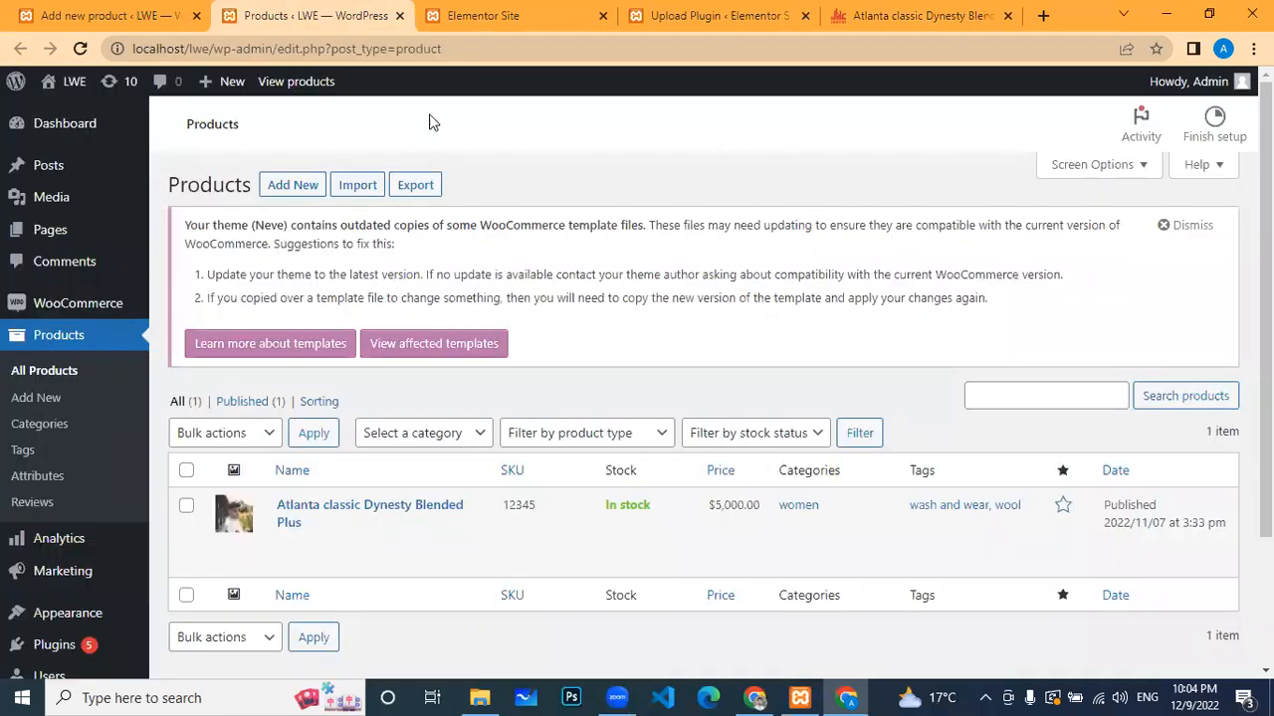
{"action": "left_click", "coordinate": [518, 10]}
{"action": "left_click", "coordinate": [153, 12]}
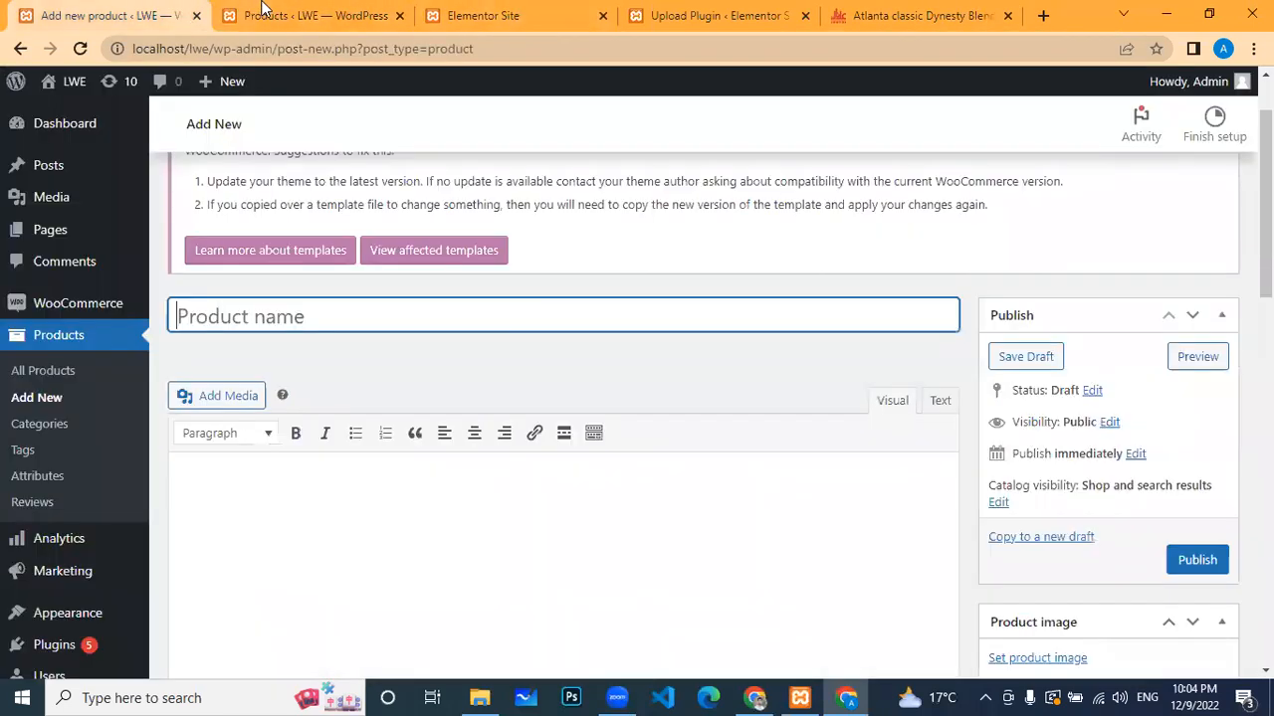
{"action": "left_click", "coordinate": [298, 15]}
{"action": "left_click", "coordinate": [120, 15]}
{"action": "scroll", "coordinate": [255, 250], "scroll_direction": "down", "scroll_amount": 2}
{"action": "scroll", "coordinate": [269, 213], "scroll_direction": "up", "scroll_amount": 2}
{"action": "key", "text": "ctrl+v"}
Step: Select the full four-paragraph product description on the live product page
{"action": "left_click", "coordinate": [916, 12]}
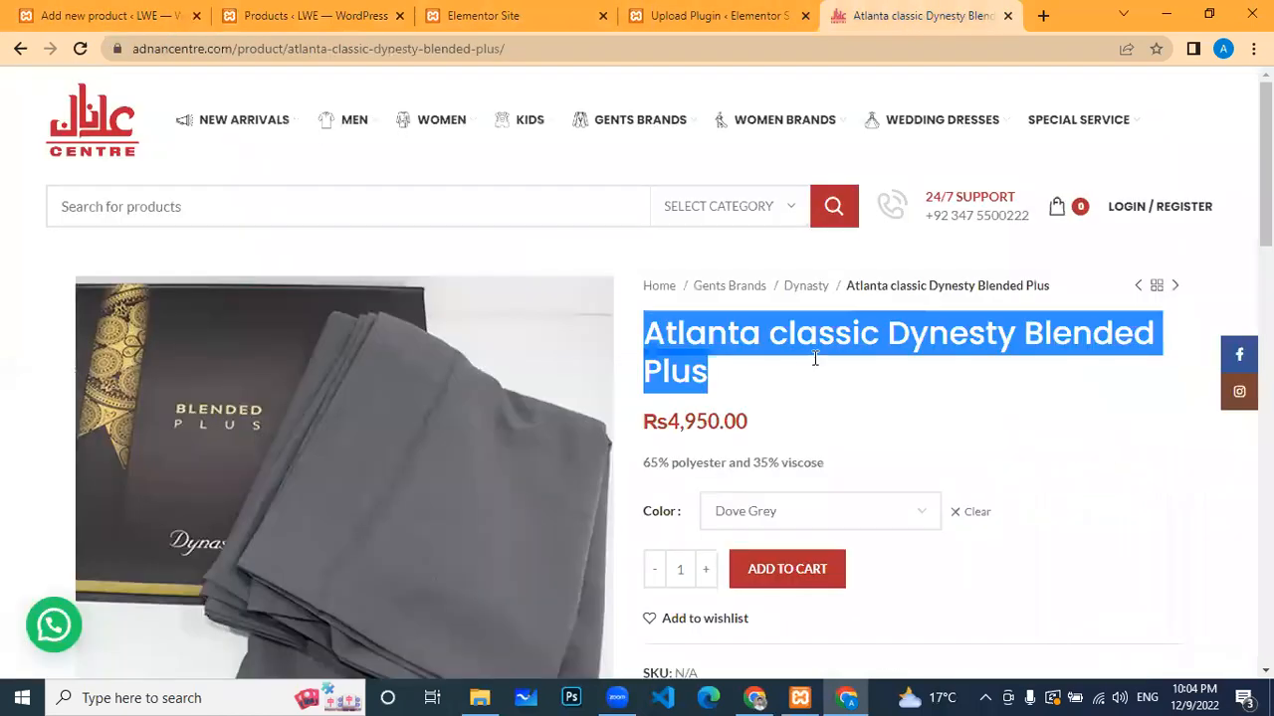
{"action": "scroll", "coordinate": [811, 360], "scroll_direction": "down", "scroll_amount": 5}
{"action": "scroll", "coordinate": [808, 346], "scroll_direction": "up", "scroll_amount": 5}
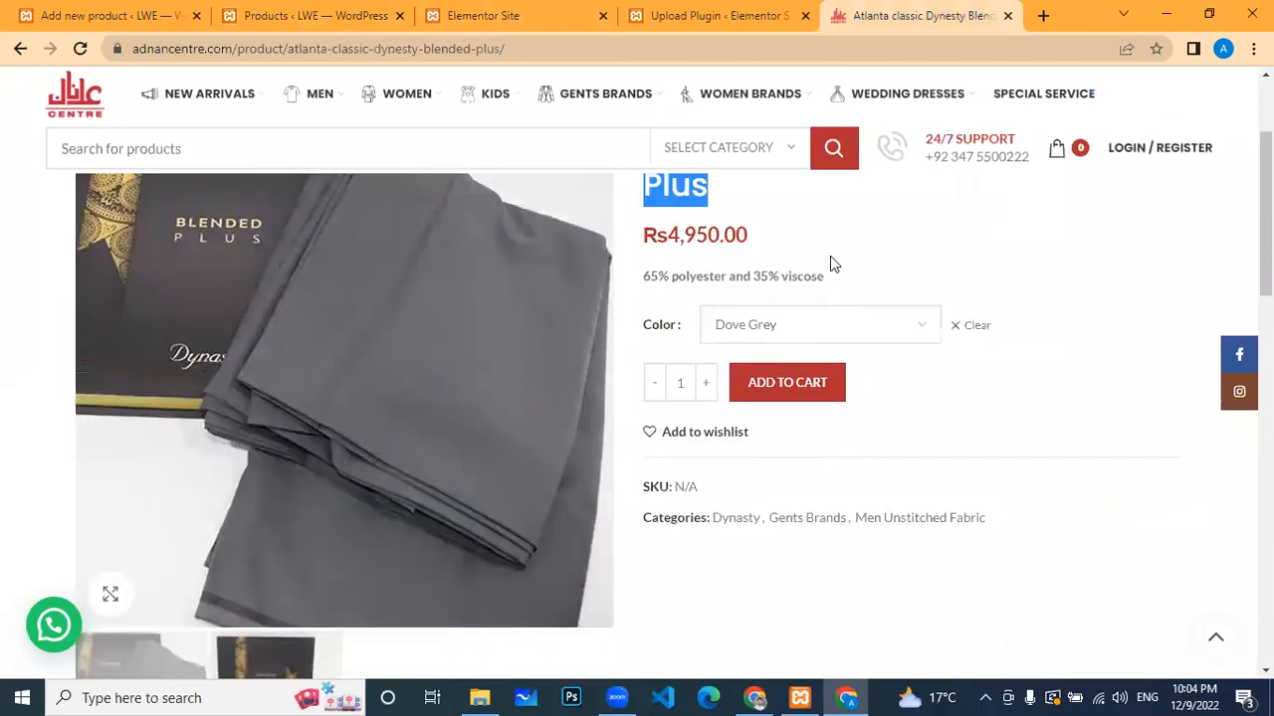
{"action": "left_click", "coordinate": [822, 403]}
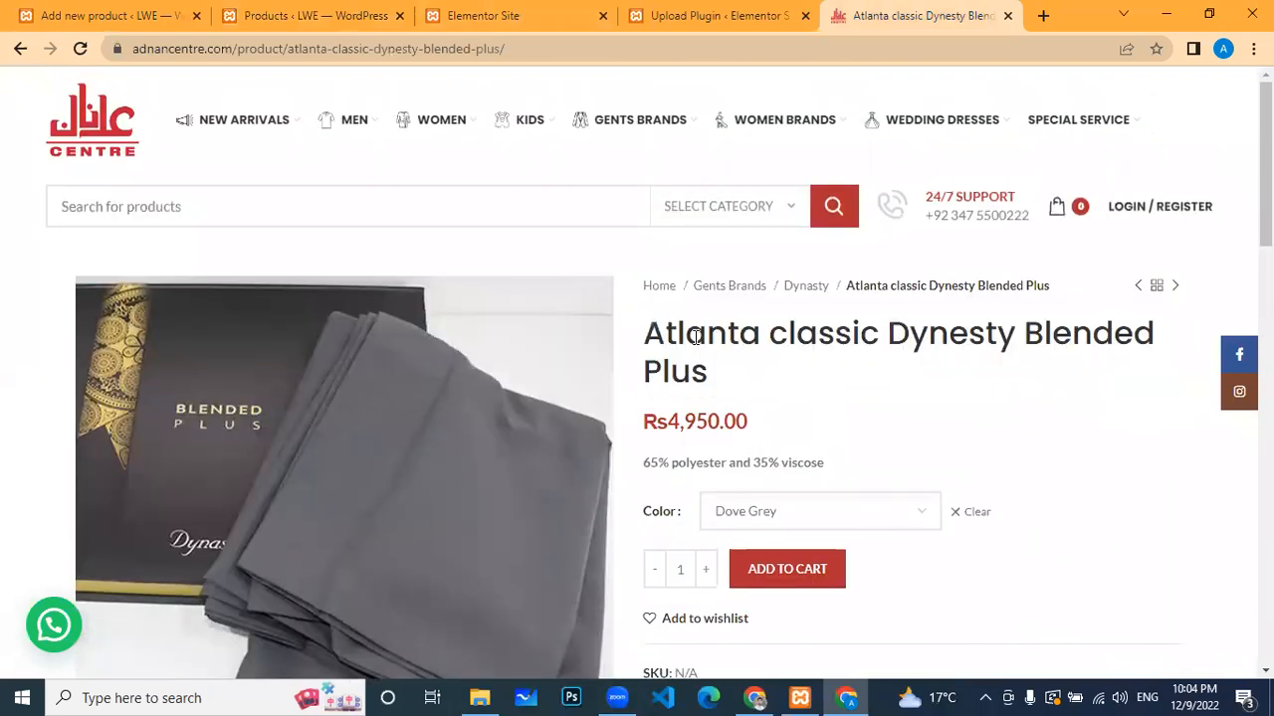
{"action": "left_click_drag", "start_coordinate": [837, 468], "coordinate": [645, 462]}
{"action": "scroll", "coordinate": [929, 464], "scroll_direction": "down", "scroll_amount": 8}
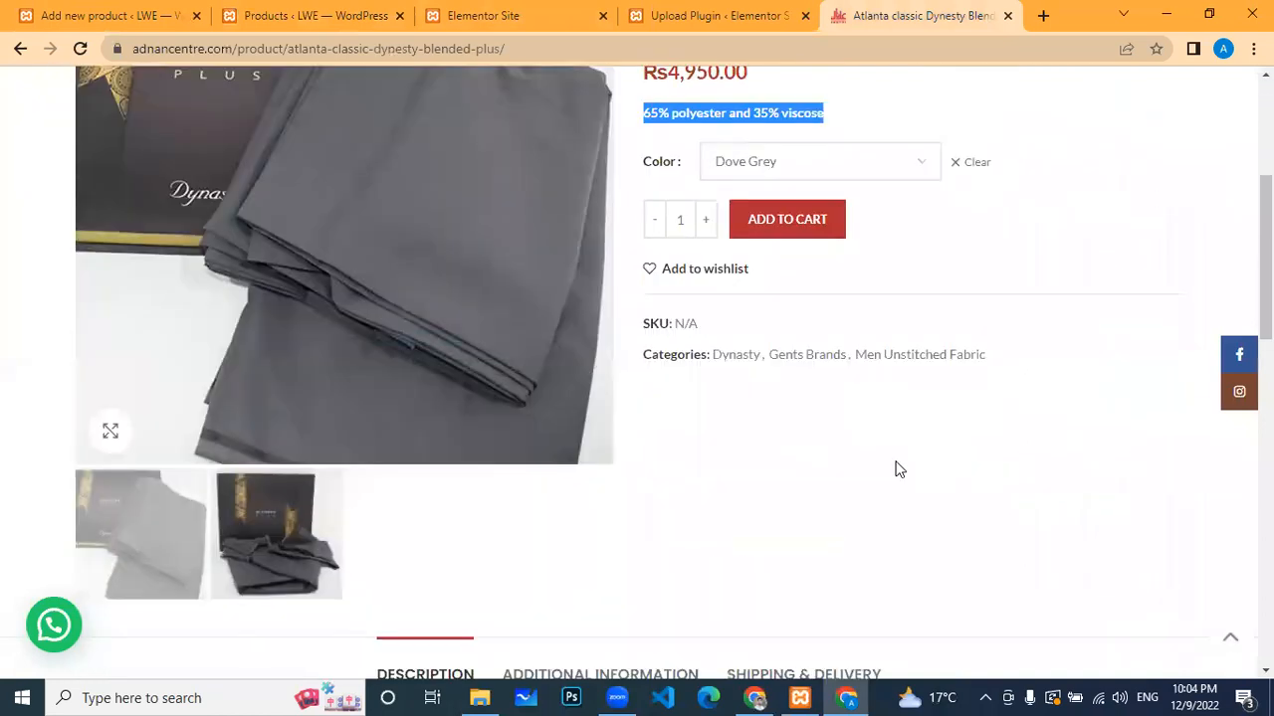
{"action": "left_click_drag", "start_coordinate": [508, 444], "coordinate": [56, 347]}
{"action": "key", "text": "ctrl+c"}
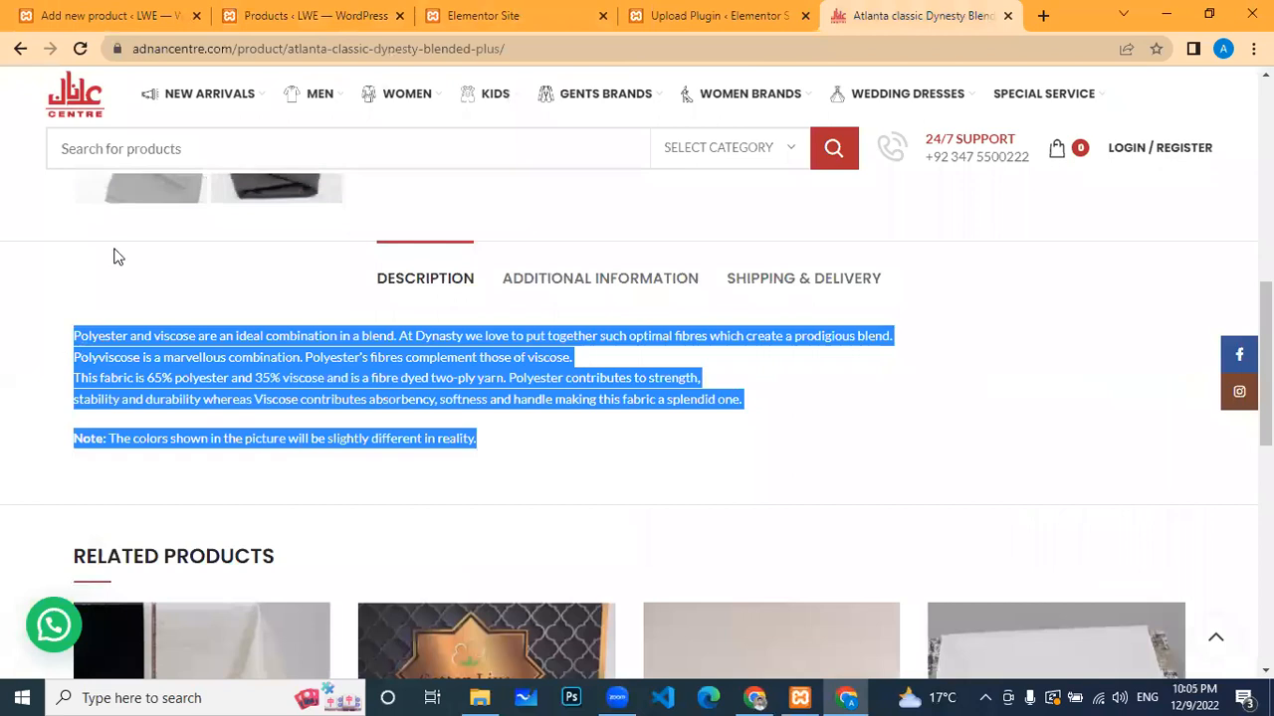
Step: Paste the copied fabric description into the product's description editor
{"action": "left_click", "coordinate": [289, 15]}
{"action": "left_click", "coordinate": [119, 15]}
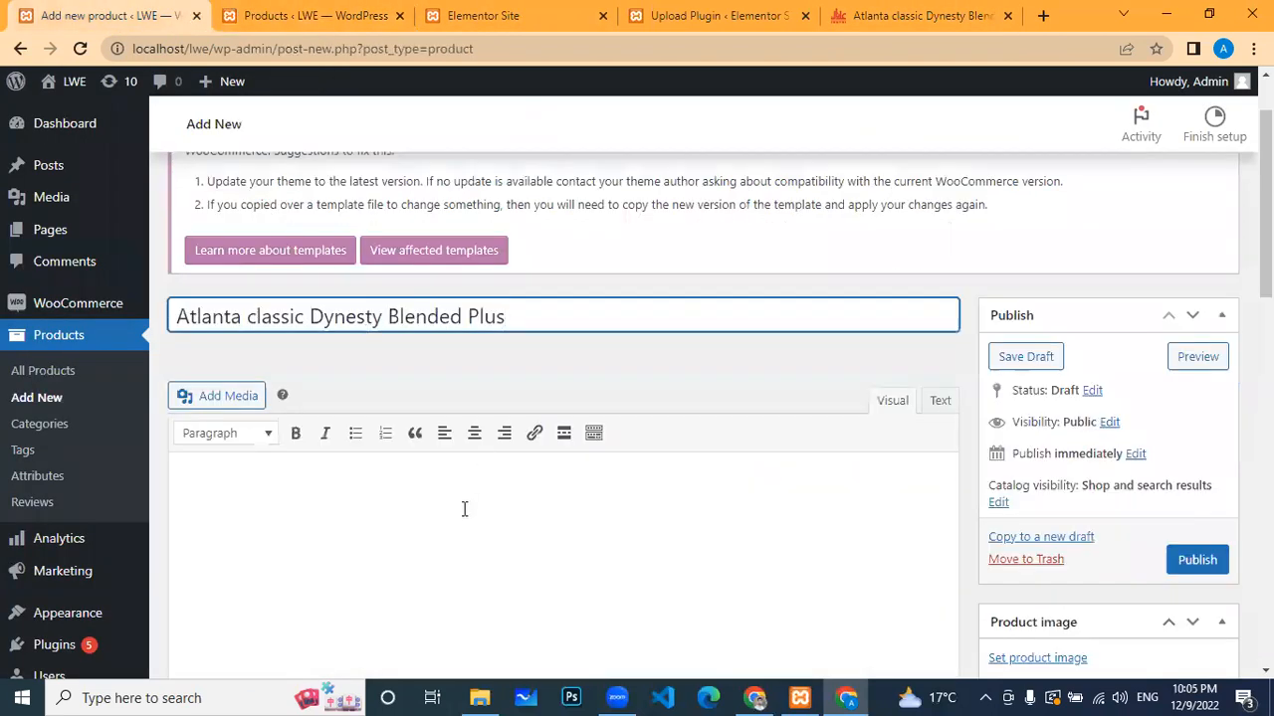
{"action": "scroll", "coordinate": [367, 391], "scroll_direction": "down", "scroll_amount": 2}
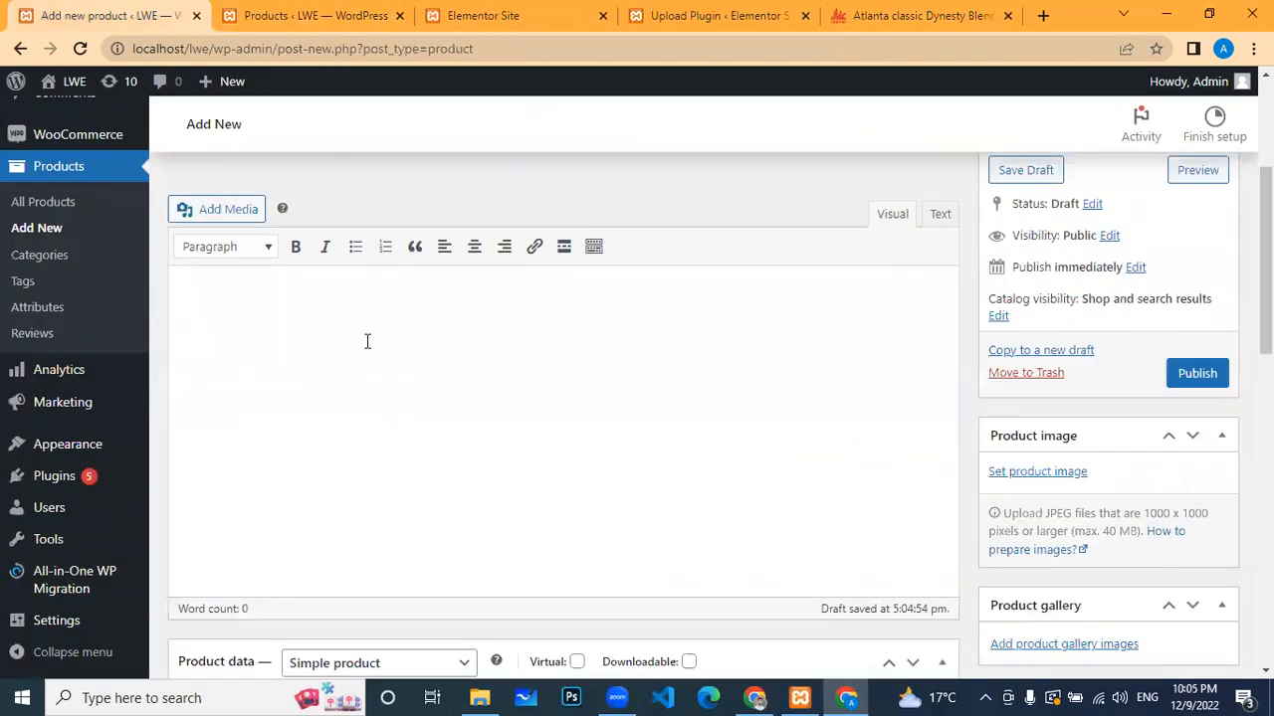
{"action": "left_click", "coordinate": [367, 342]}
{"action": "key", "text": "ctrl+v"}
{"action": "scroll", "coordinate": [389, 259], "scroll_direction": "up", "scroll_amount": 3}
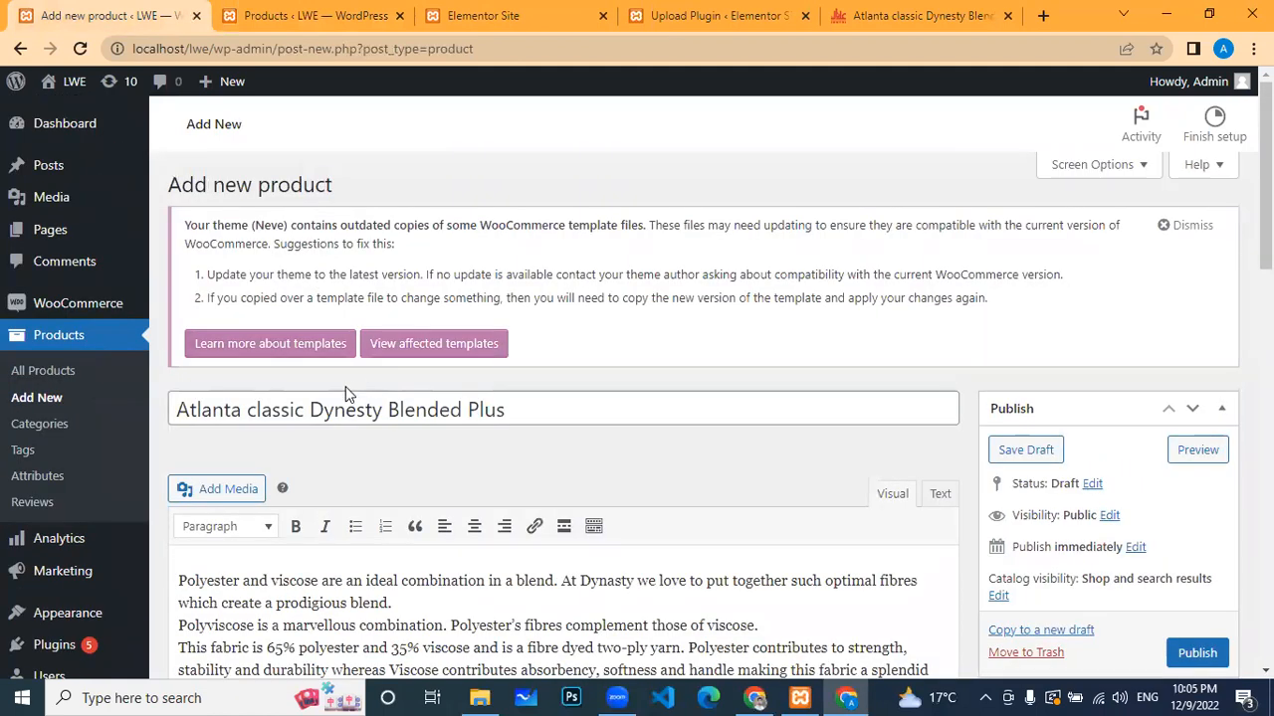
{"action": "scroll", "coordinate": [345, 386], "scroll_direction": "down", "scroll_amount": 3}
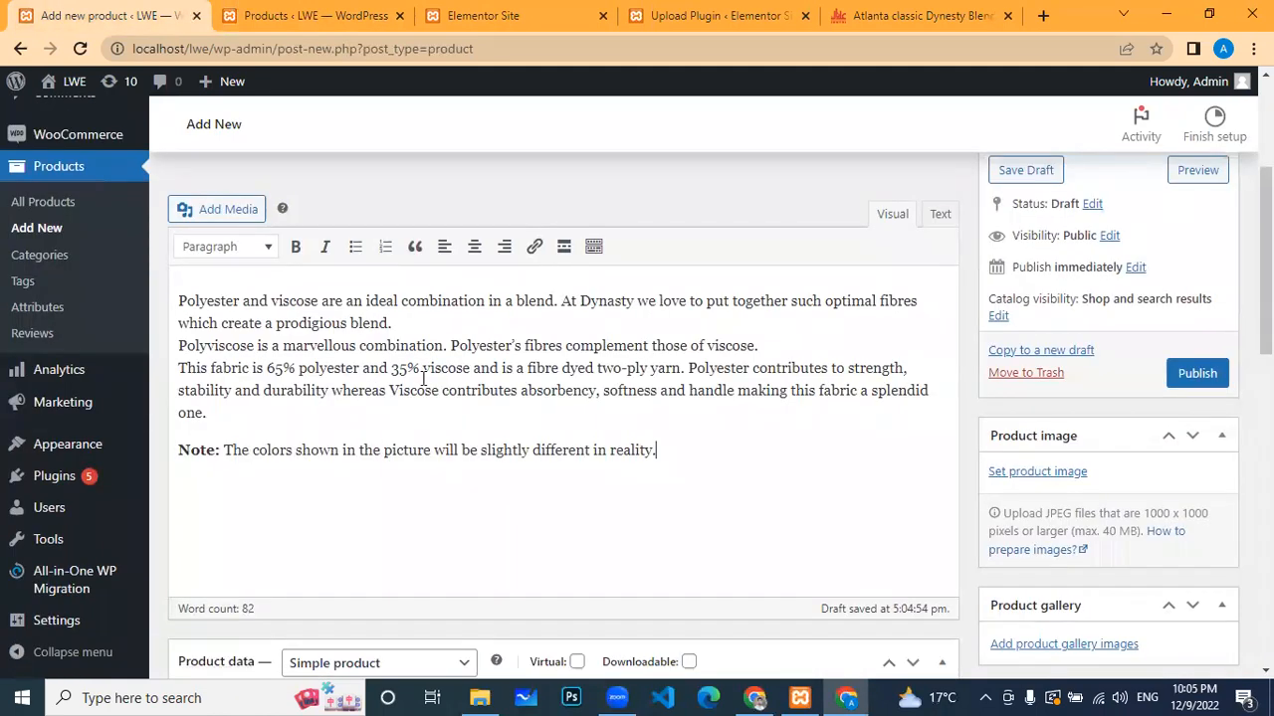
{"action": "scroll", "coordinate": [423, 378], "scroll_direction": "down", "scroll_amount": 1}
Step: Select the '65% polyester and 35% viscose' line on the live product page
{"action": "left_click", "coordinate": [920, 15]}
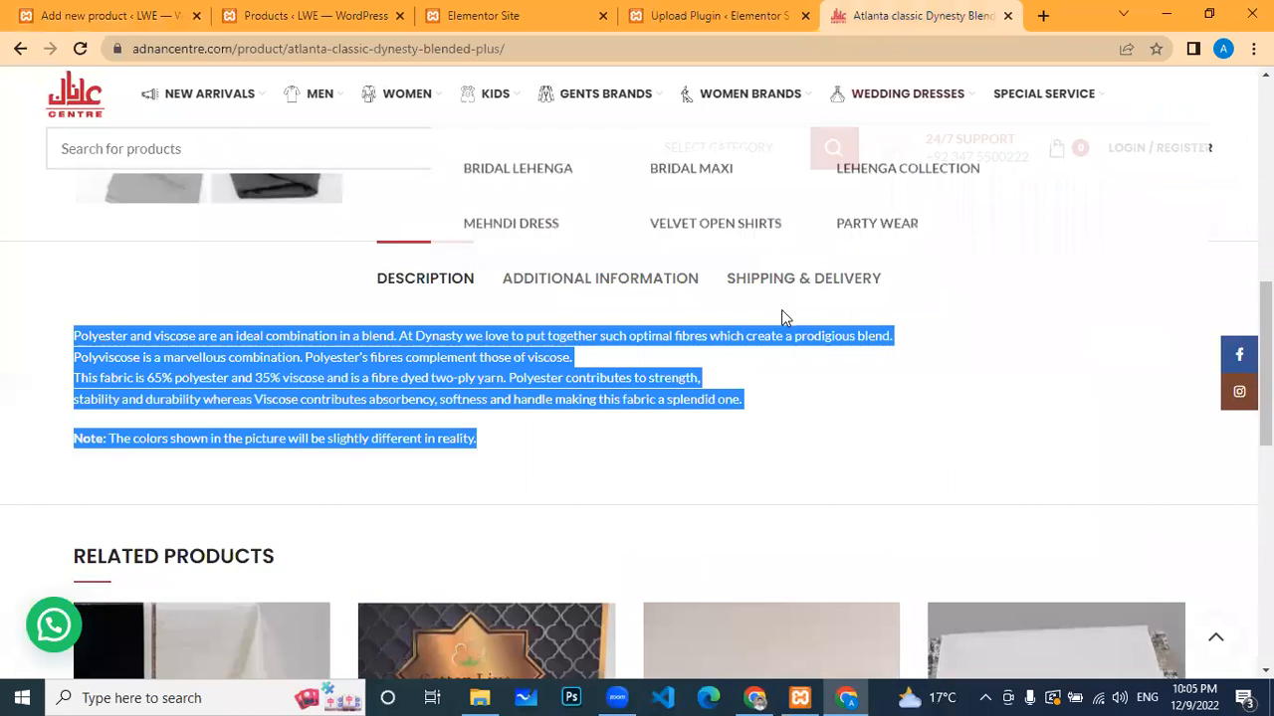
{"action": "left_click", "coordinate": [862, 379]}
{"action": "scroll", "coordinate": [784, 252], "scroll_direction": "up", "scroll_amount": 4}
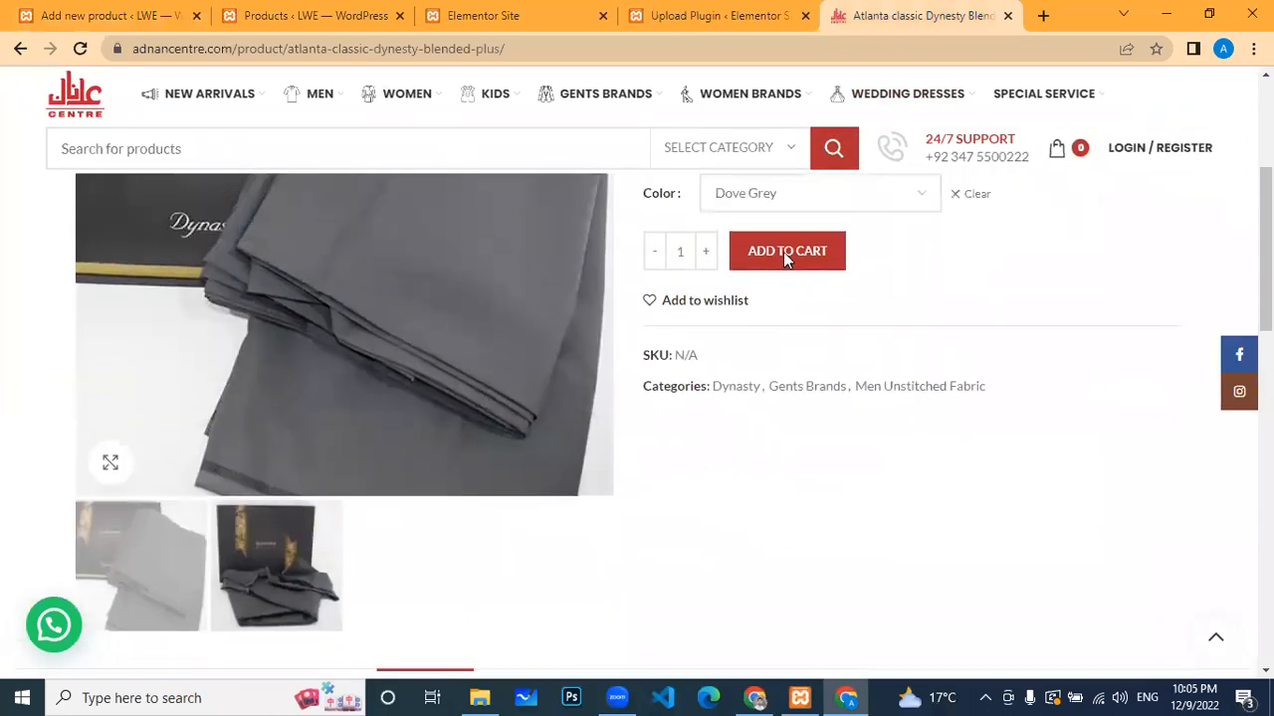
{"action": "left_click_drag", "start_coordinate": [822, 275], "coordinate": [634, 284]}
{"action": "key", "text": "ctrl+c"}
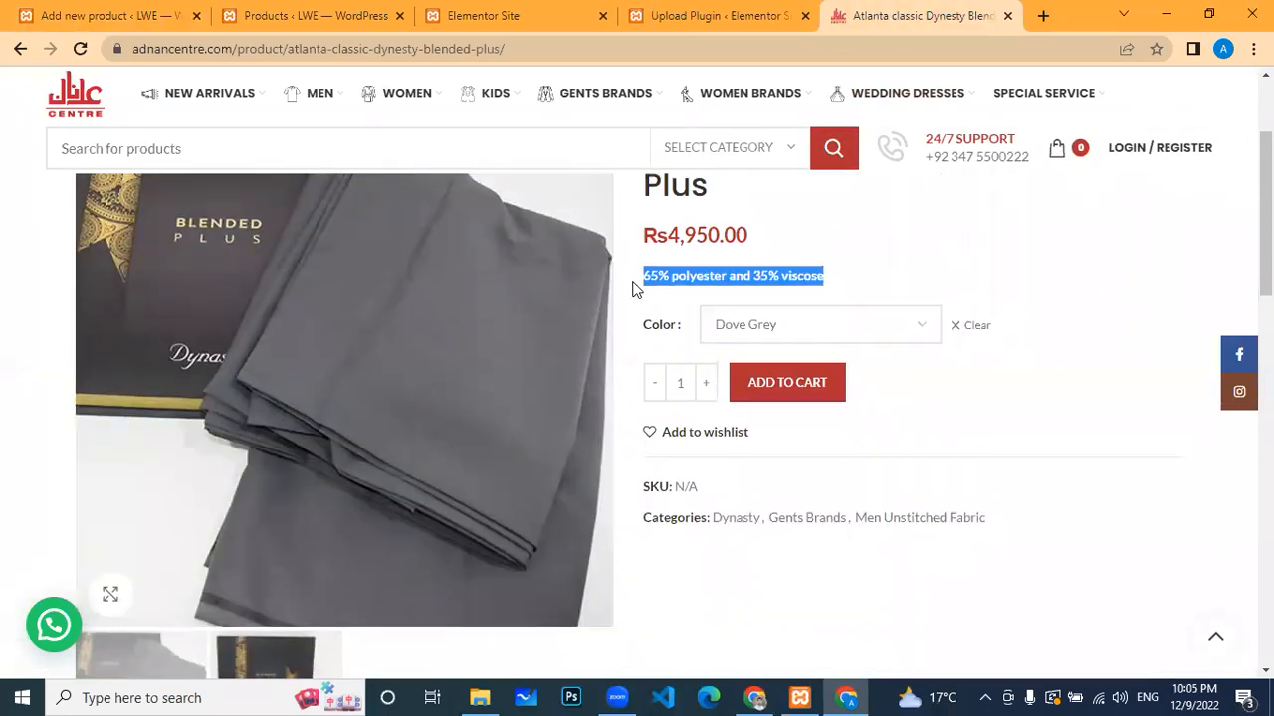
Step: Paste '65% polyester and 35% viscose' into the expanded Product short description editor
{"action": "left_click", "coordinate": [100, 14]}
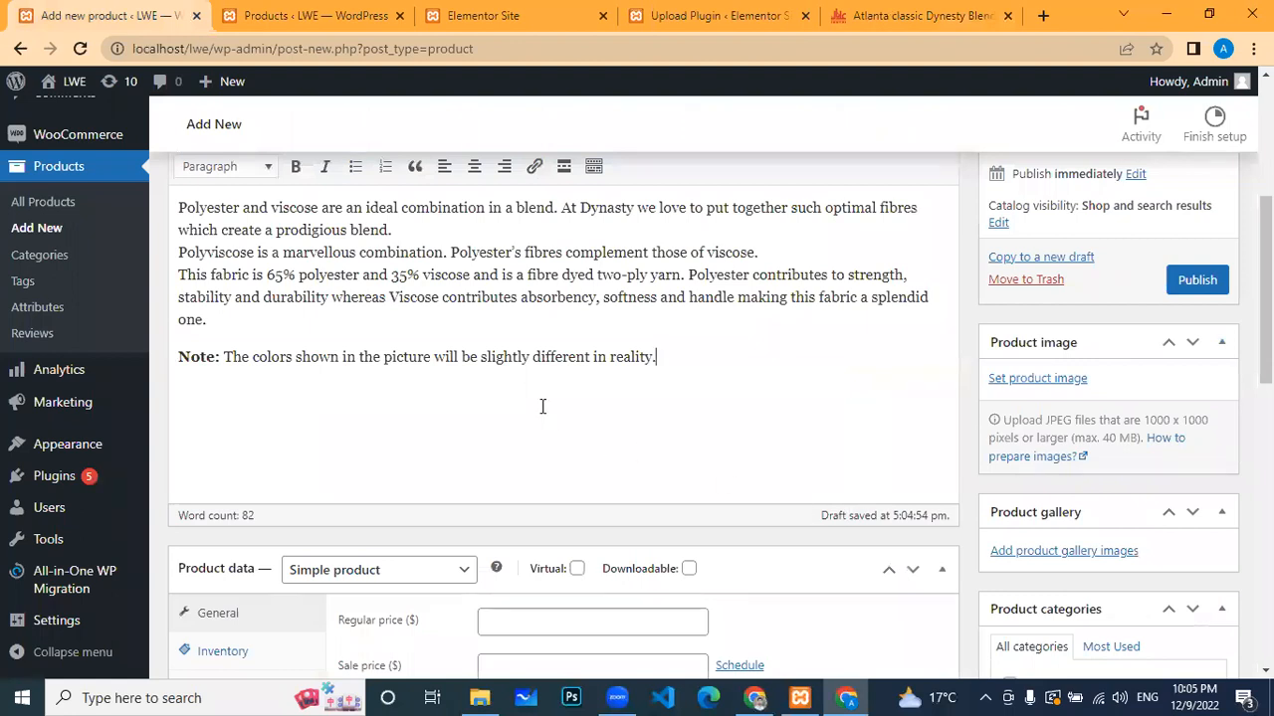
{"action": "scroll", "coordinate": [543, 406], "scroll_direction": "up", "scroll_amount": 3}
{"action": "scroll", "coordinate": [322, 451], "scroll_direction": "down", "scroll_amount": 2}
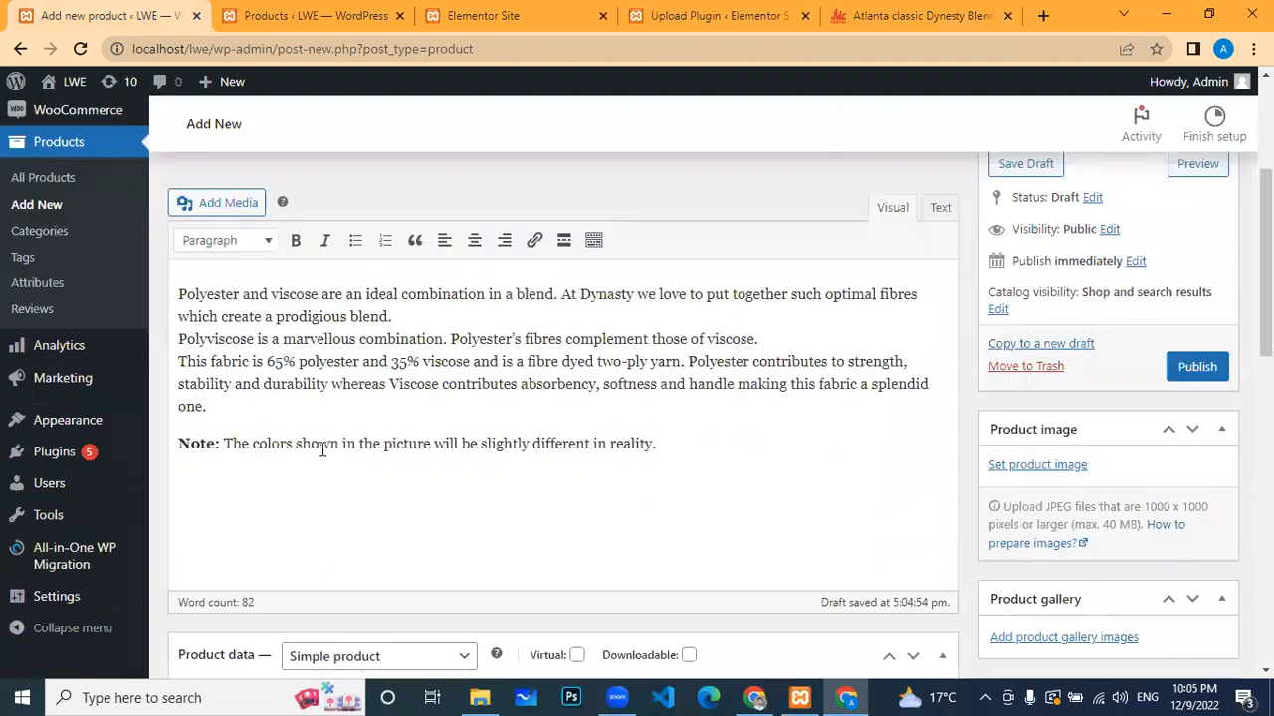
{"action": "scroll", "coordinate": [321, 451], "scroll_direction": "down", "scroll_amount": 1}
{"action": "scroll", "coordinate": [595, 416], "scroll_direction": "down", "scroll_amount": 3}
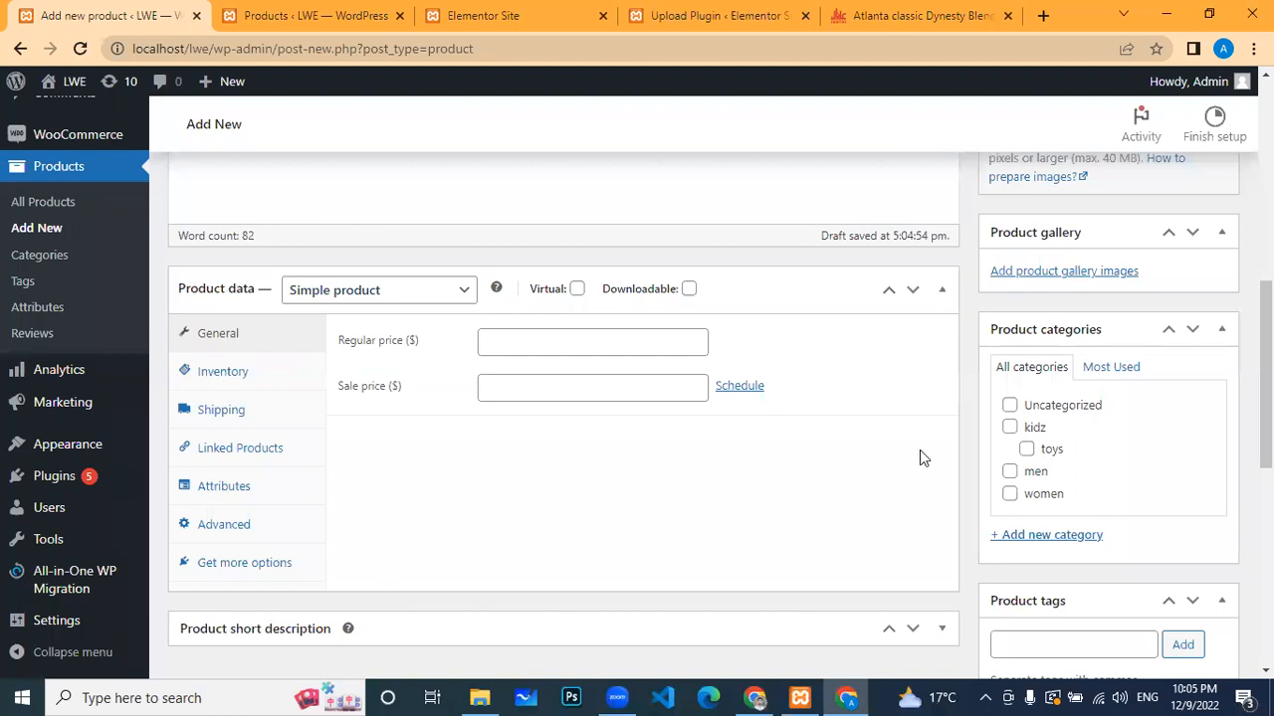
{"action": "scroll", "coordinate": [299, 557], "scroll_direction": "down", "scroll_amount": 2}
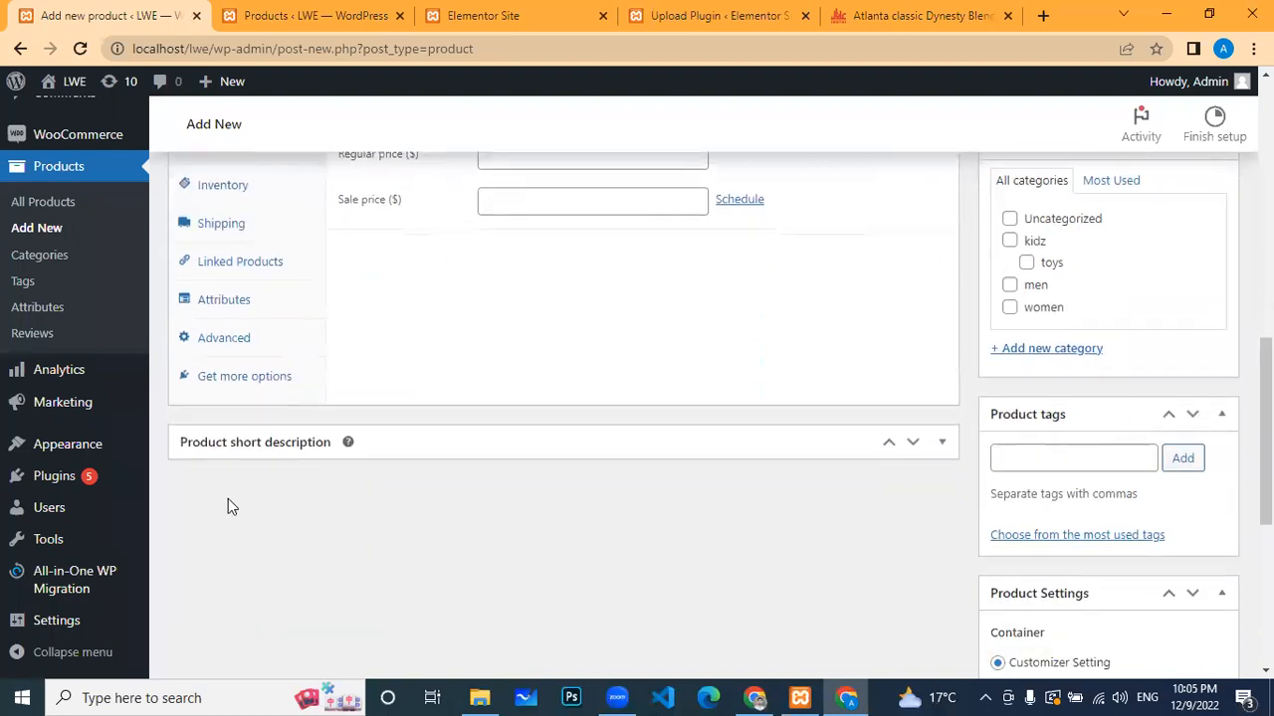
{"action": "left_click", "coordinate": [944, 445]}
{"action": "left_click", "coordinate": [367, 572]}
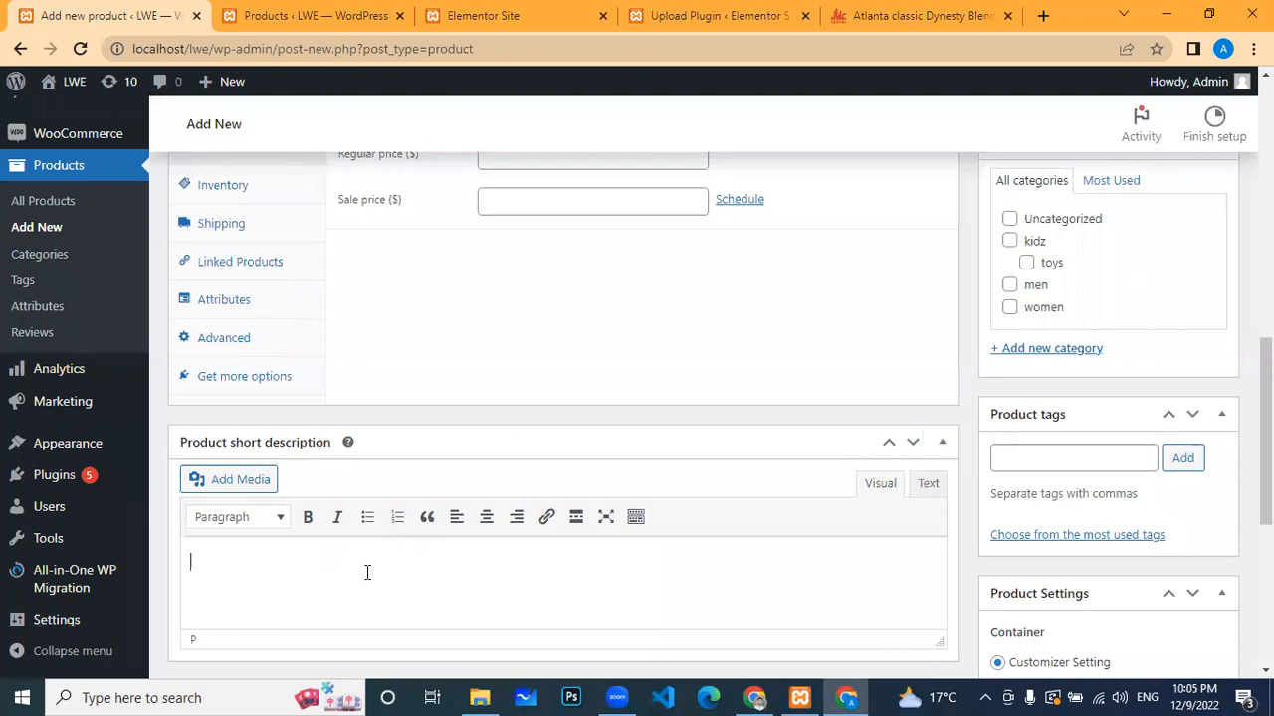
{"action": "key", "text": "ctrl+v"}
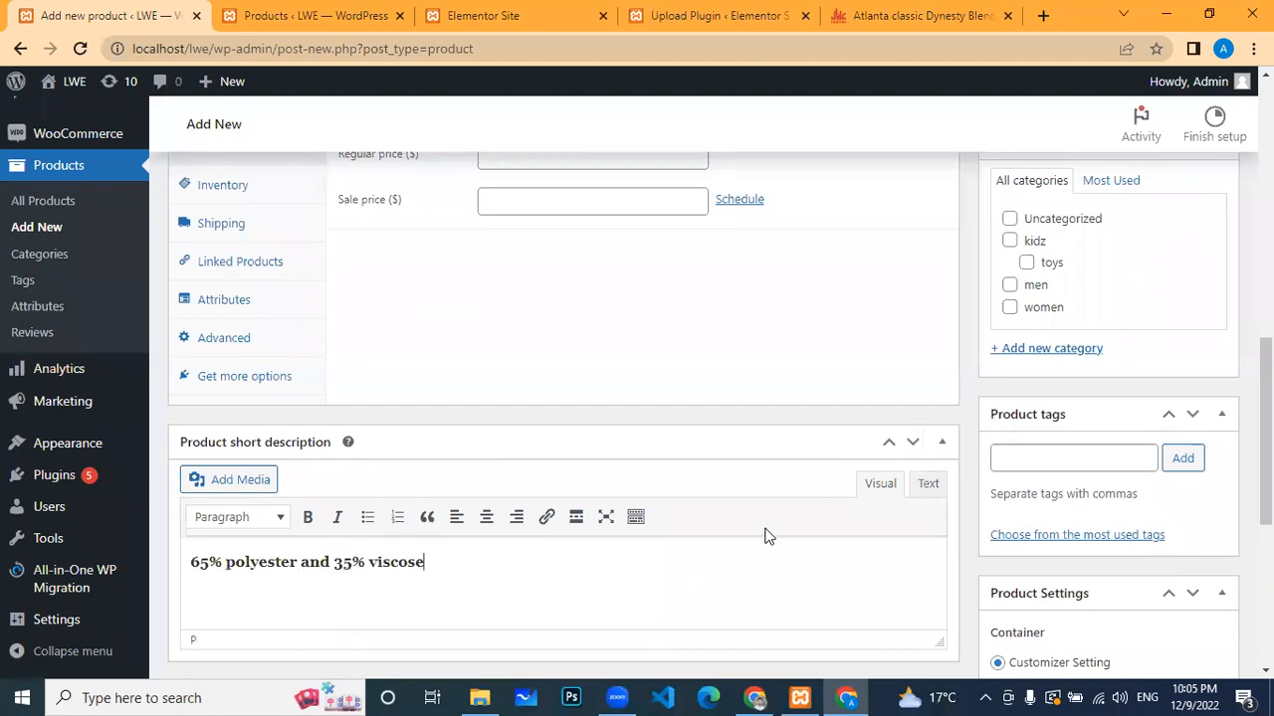
{"action": "scroll", "coordinate": [763, 531], "scroll_direction": "up", "scroll_amount": 4}
{"action": "scroll", "coordinate": [719, 435], "scroll_direction": "up", "scroll_amount": 3}
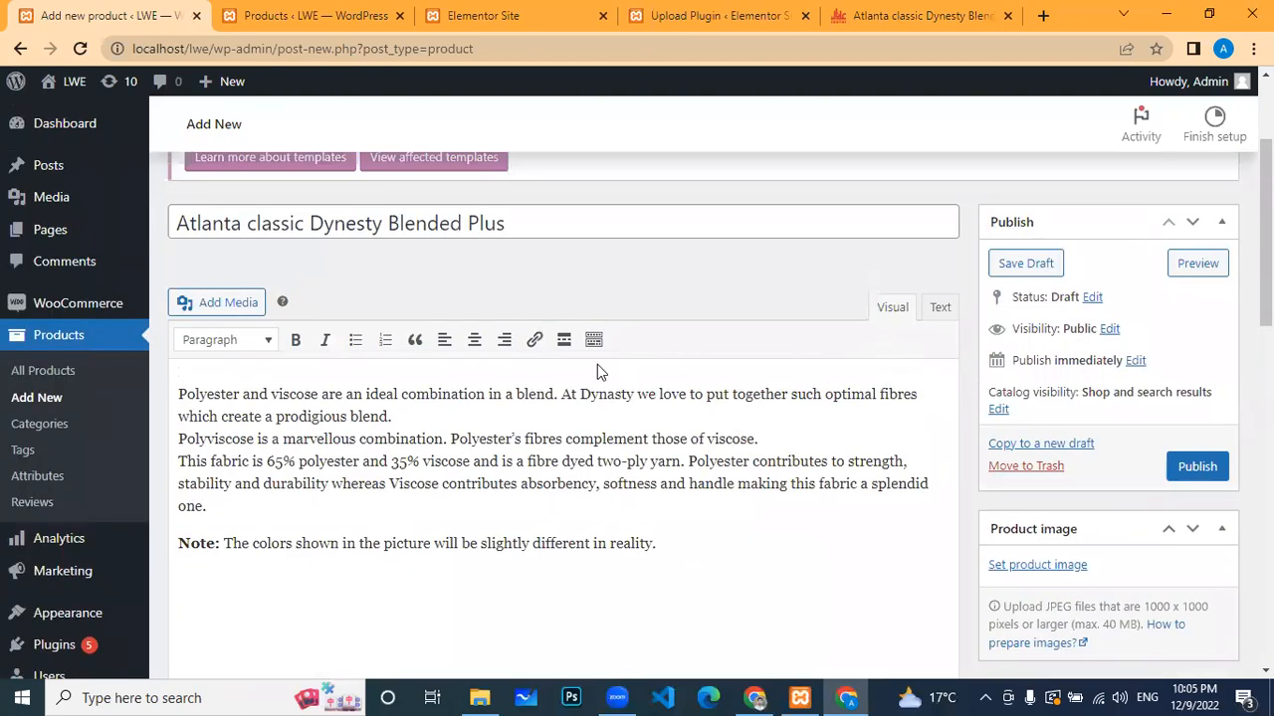
{"action": "scroll", "coordinate": [597, 370], "scroll_direction": "down", "scroll_amount": 3}
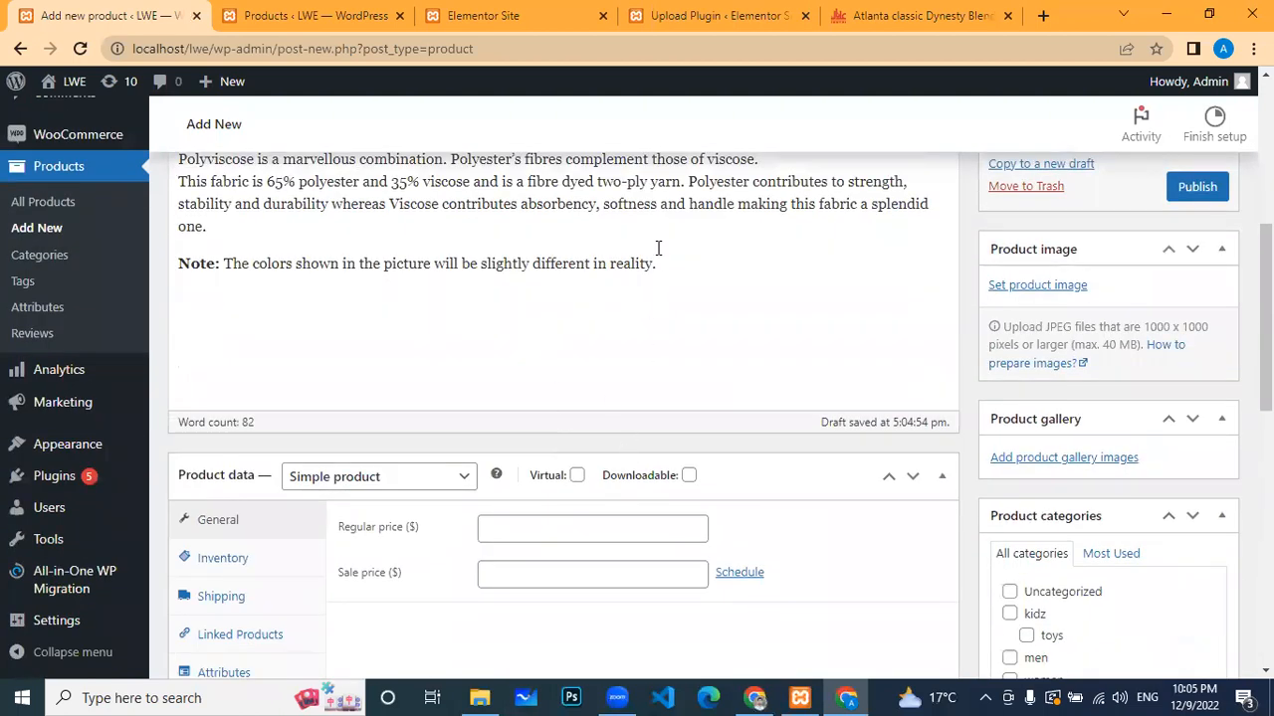
{"action": "scroll", "coordinate": [1236, 258], "scroll_direction": "up", "scroll_amount": 3}
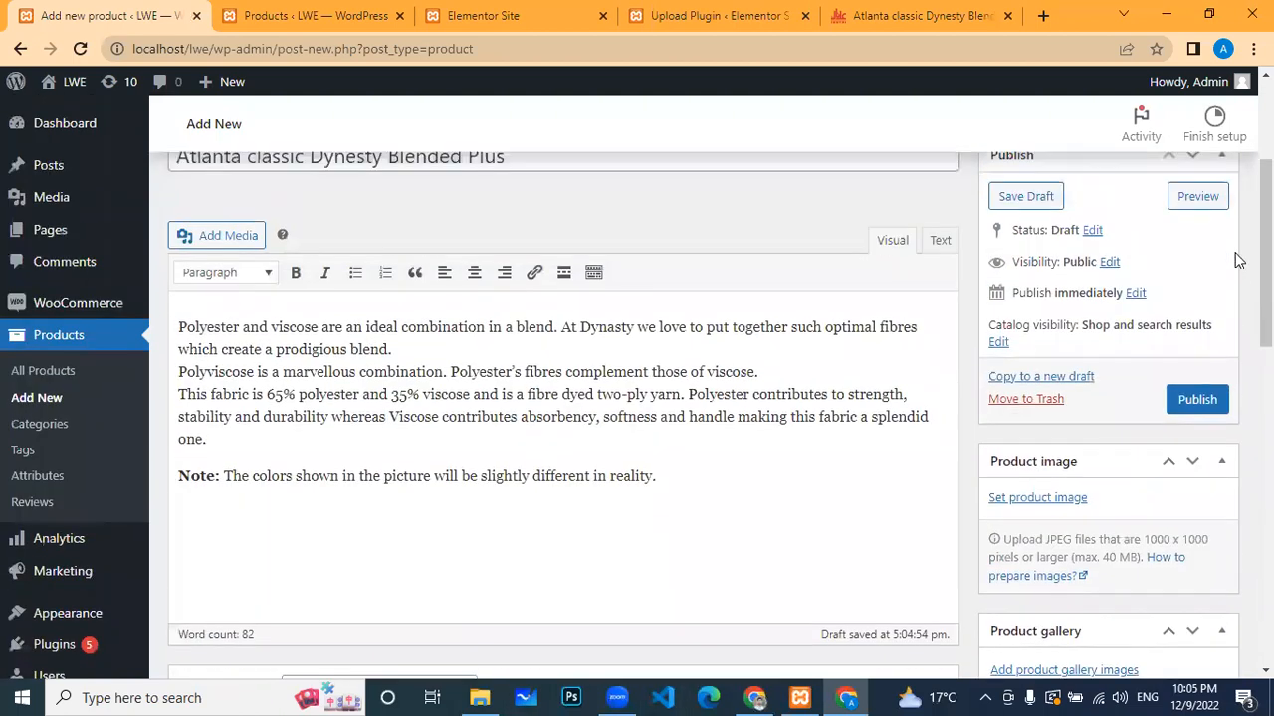
{"action": "scroll", "coordinate": [1237, 259], "scroll_direction": "up", "scroll_amount": 2}
{"action": "scroll", "coordinate": [1141, 504], "scroll_direction": "down", "scroll_amount": 3}
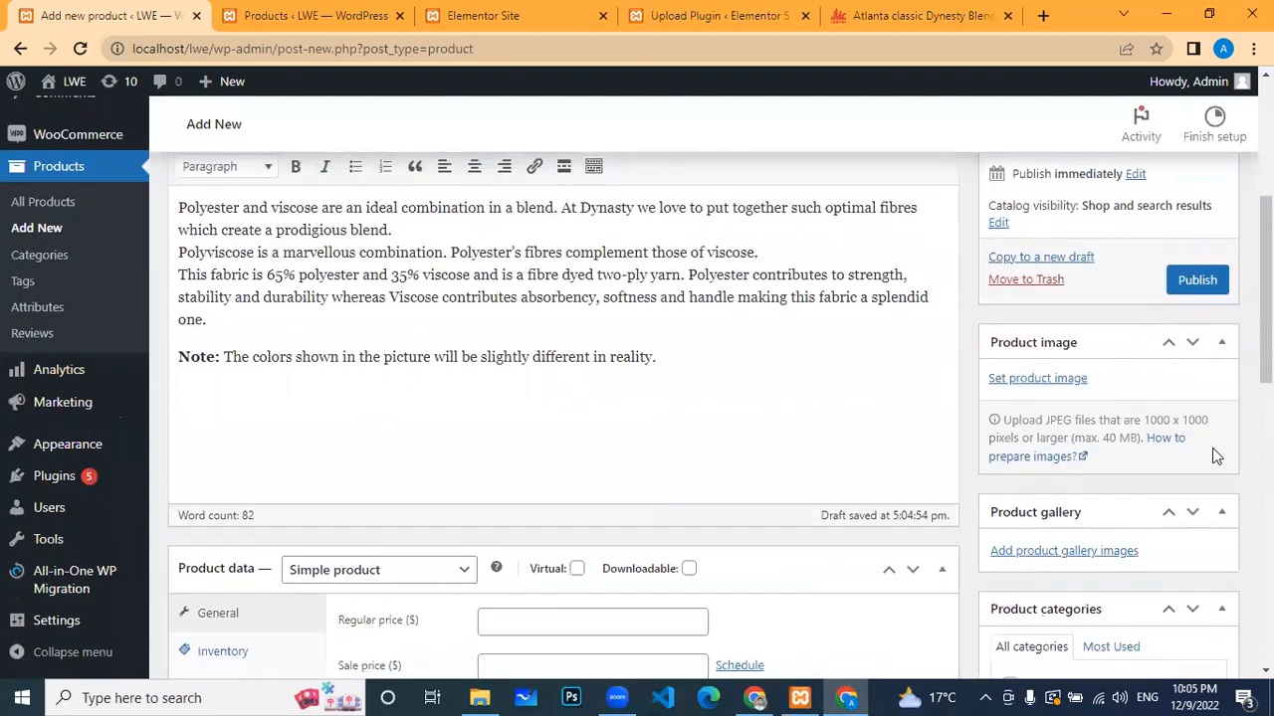
Step: Set neve-web-design-bg-14-1.jpg, the woman-at-laptop photo, as the product image
{"action": "left_click", "coordinate": [1056, 386]}
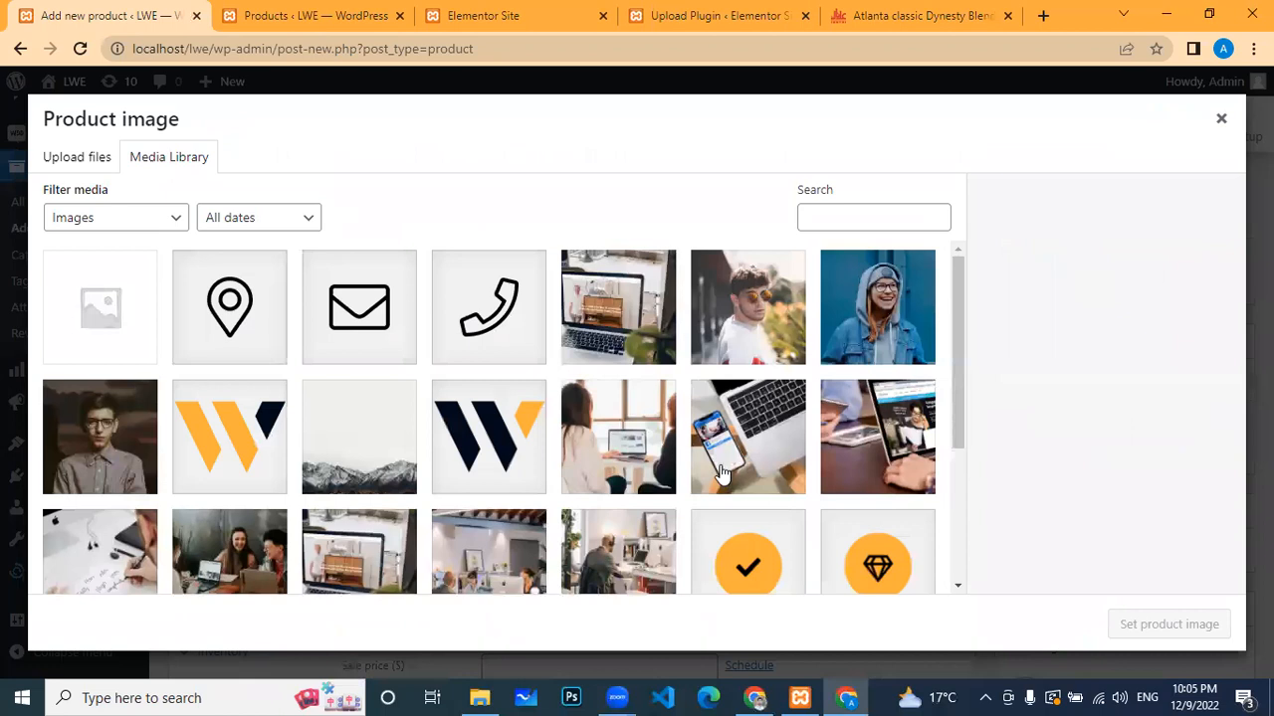
{"action": "scroll", "coordinate": [697, 458], "scroll_direction": "down", "scroll_amount": 3}
{"action": "scroll", "coordinate": [690, 447], "scroll_direction": "up", "scroll_amount": 3}
{"action": "left_click", "coordinate": [610, 414]}
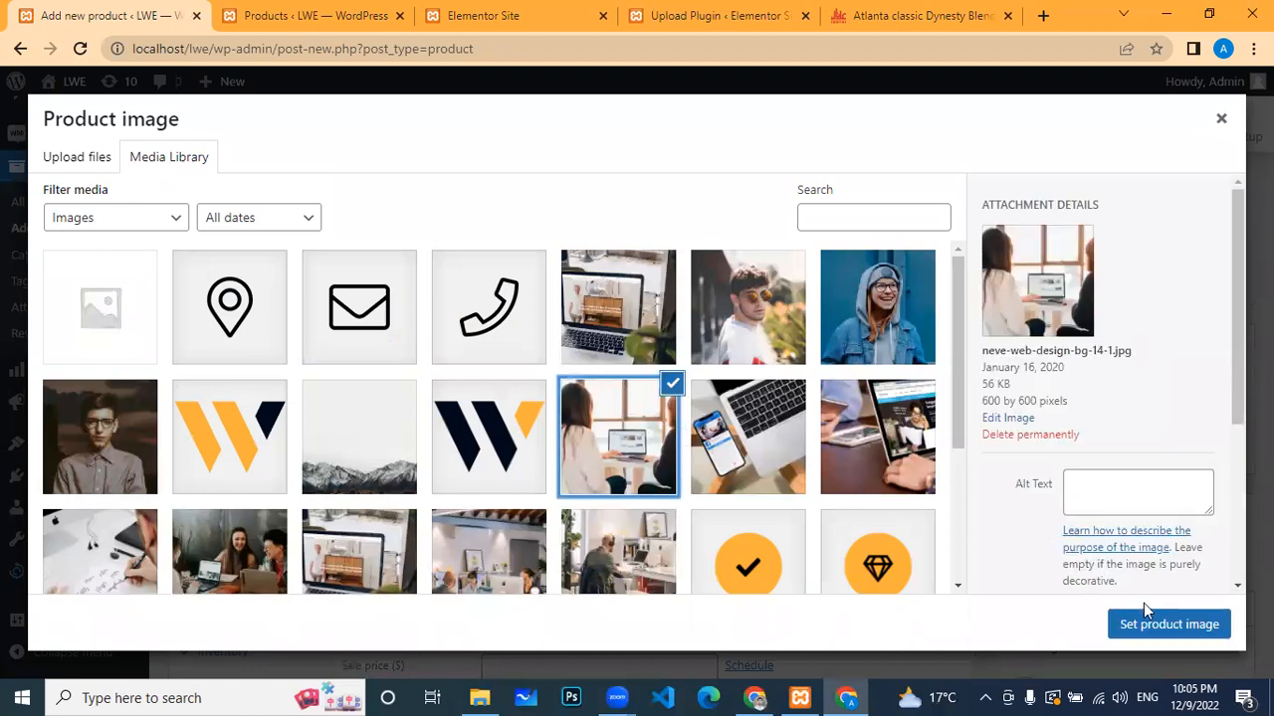
{"action": "left_click", "coordinate": [1149, 628]}
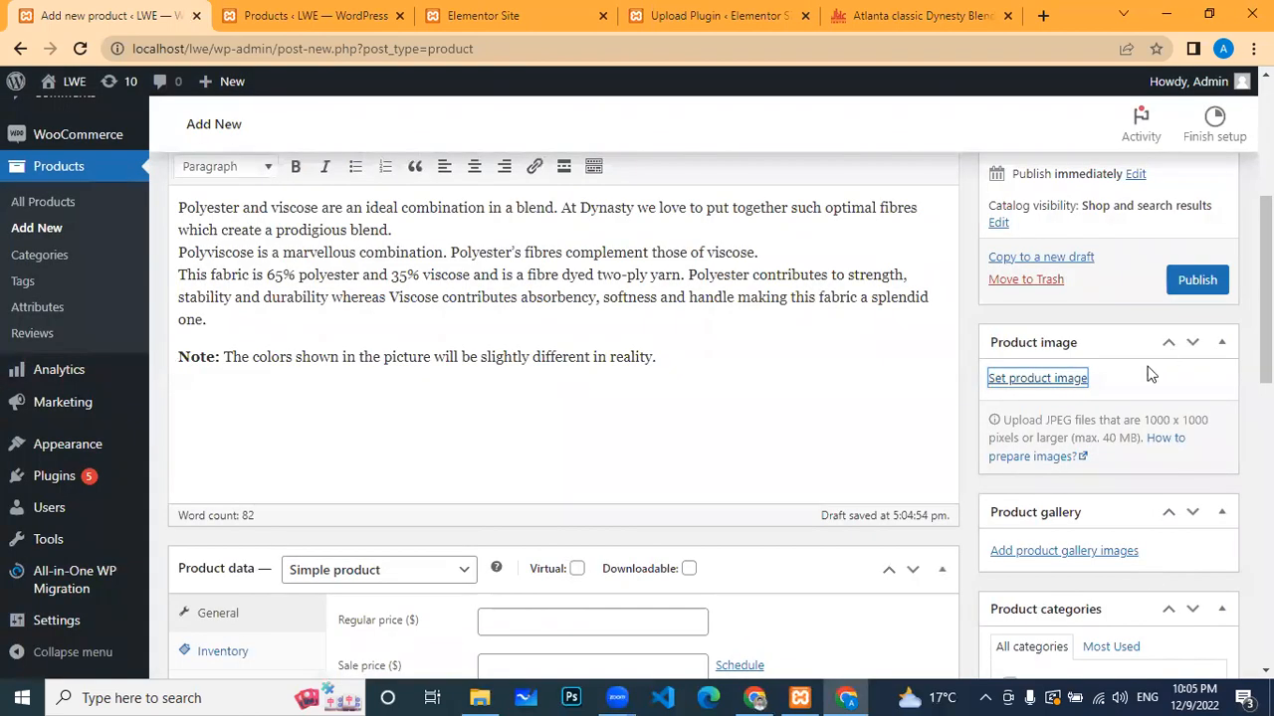
{"action": "scroll", "coordinate": [1129, 412], "scroll_direction": "down", "scroll_amount": 5}
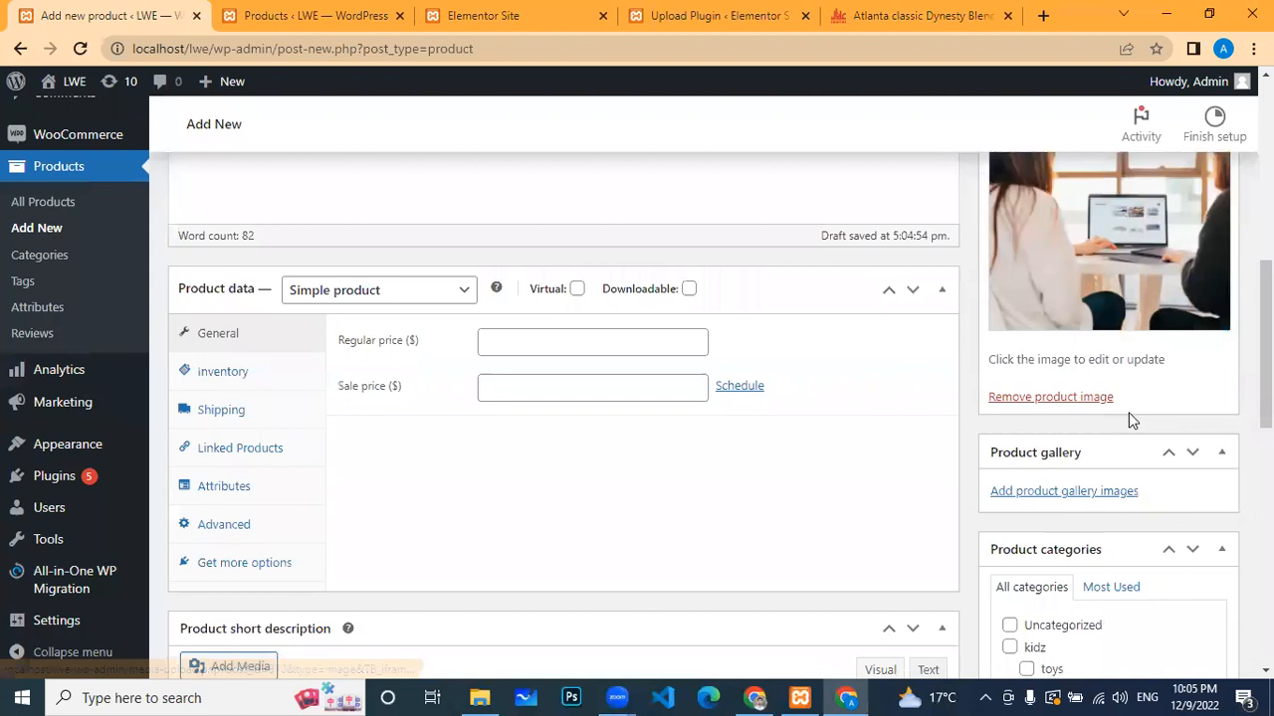
Step: Add three office photos, including neve-web-design-bg-09-1.jpg and neve-web-design-bg-08-1.jpg, to the gallery
{"action": "left_click", "coordinate": [1076, 311]}
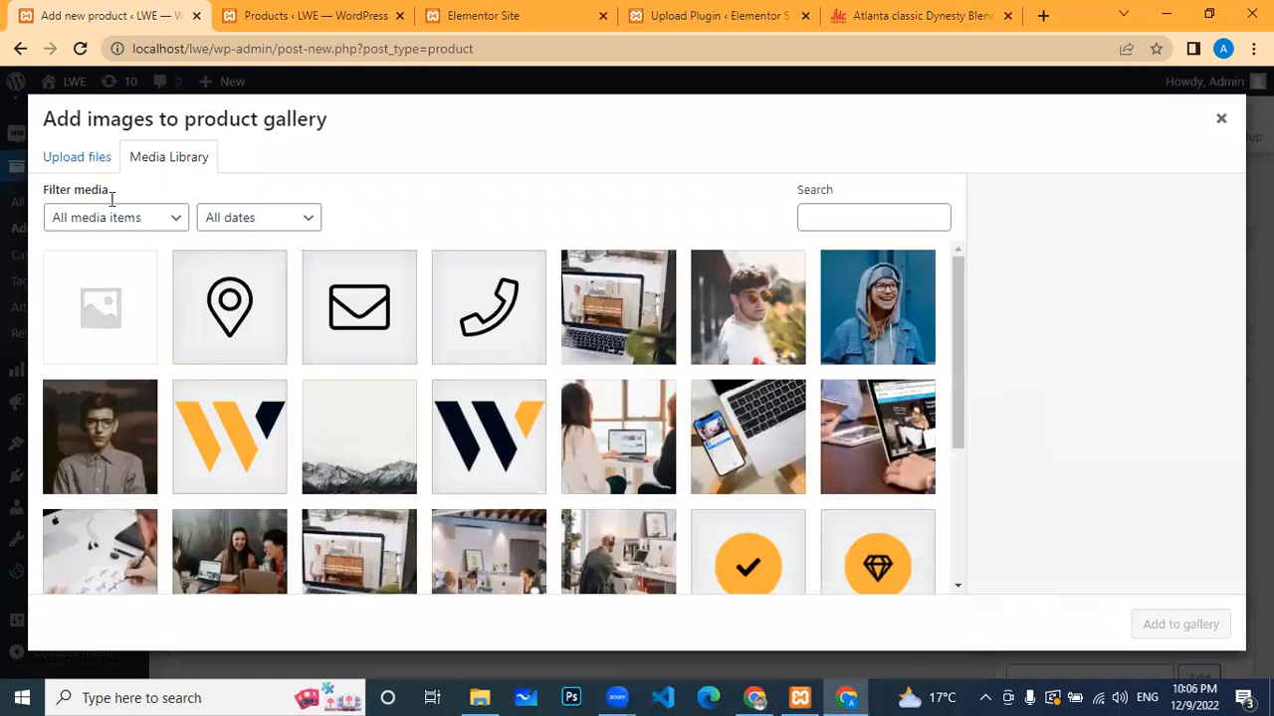
{"action": "scroll", "coordinate": [455, 494], "scroll_direction": "down", "scroll_amount": 3}
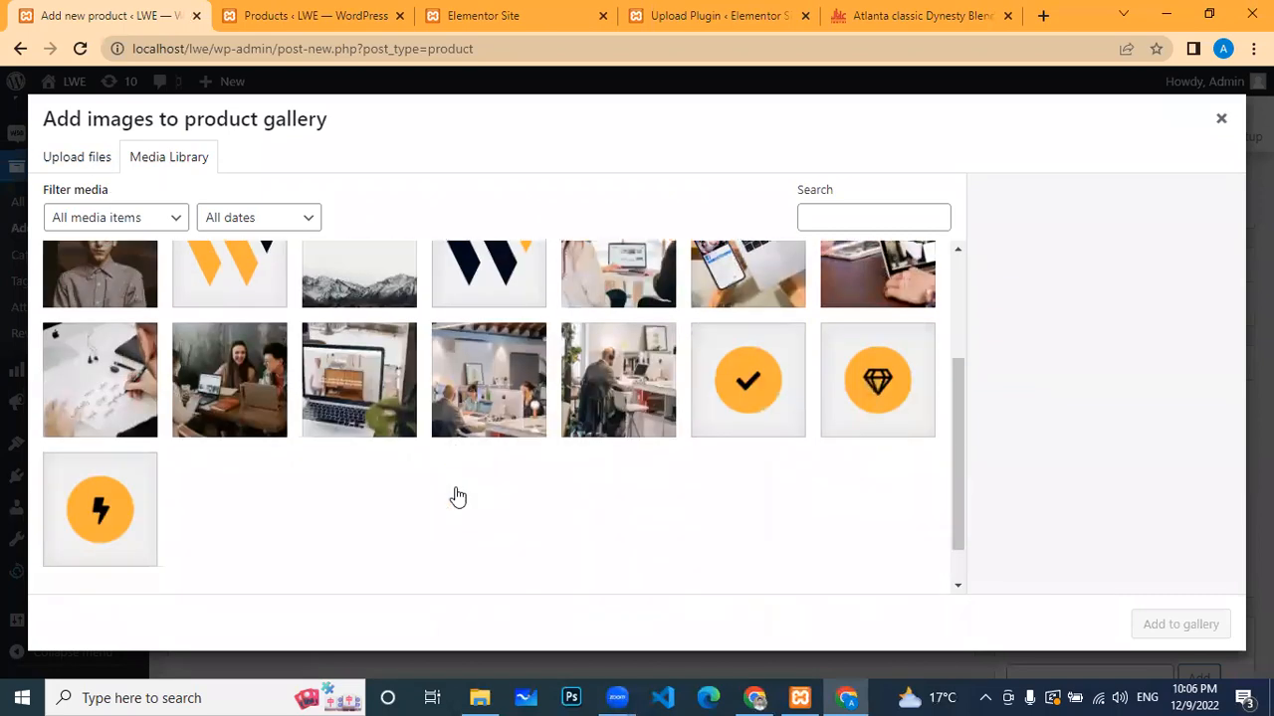
{"action": "left_click", "coordinate": [339, 398]}
{"action": "left_click", "coordinate": [513, 410]}
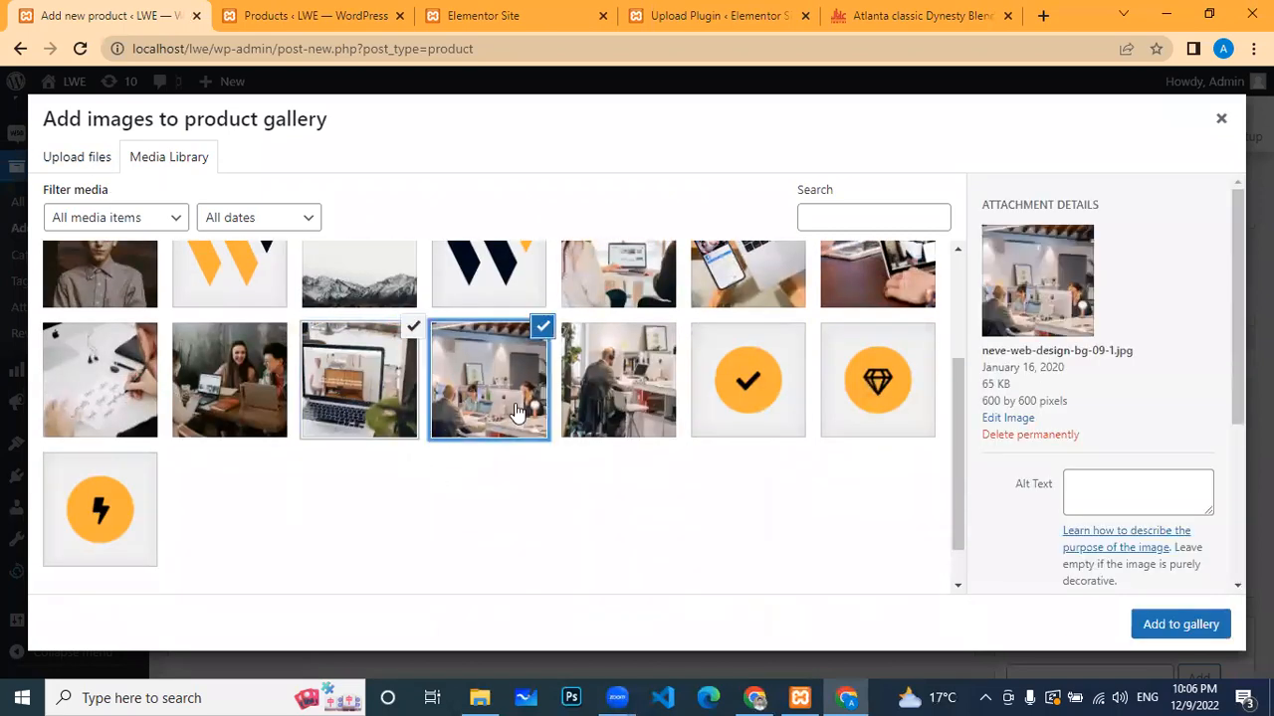
{"action": "left_click", "coordinate": [604, 408]}
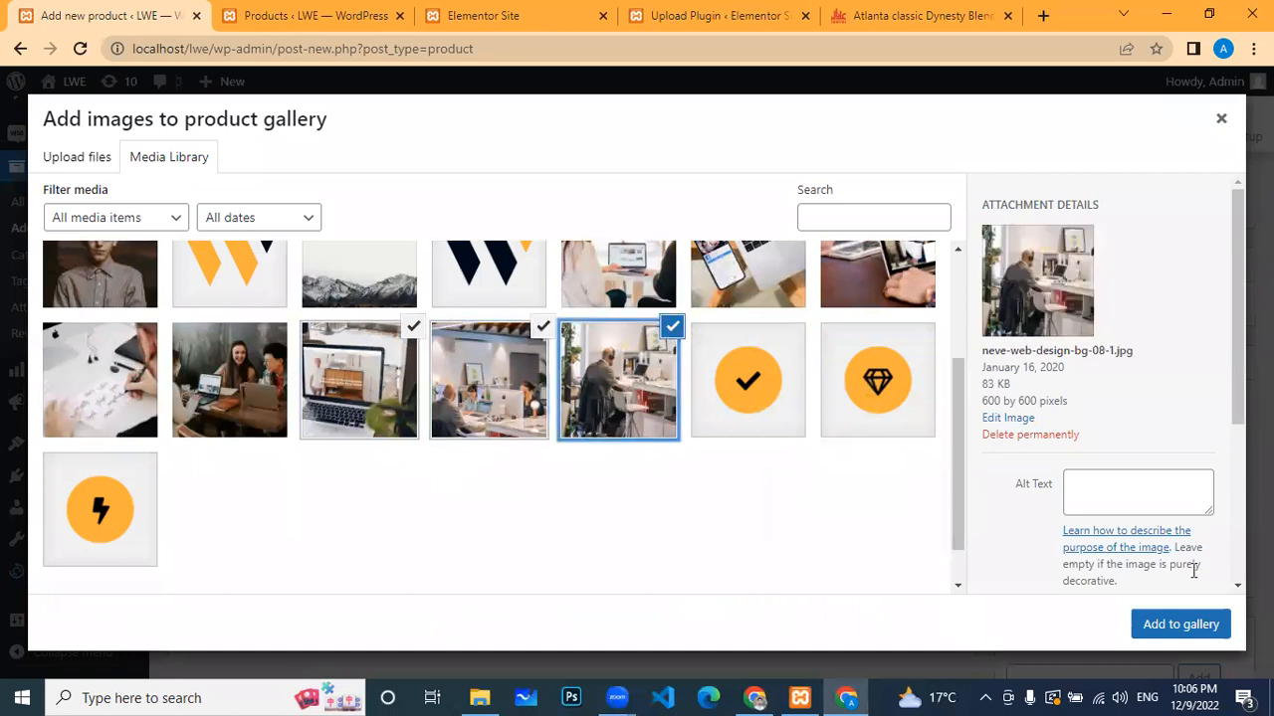
{"action": "left_click", "coordinate": [1181, 624]}
{"action": "scroll", "coordinate": [1080, 423], "scroll_direction": "down", "scroll_amount": 2}
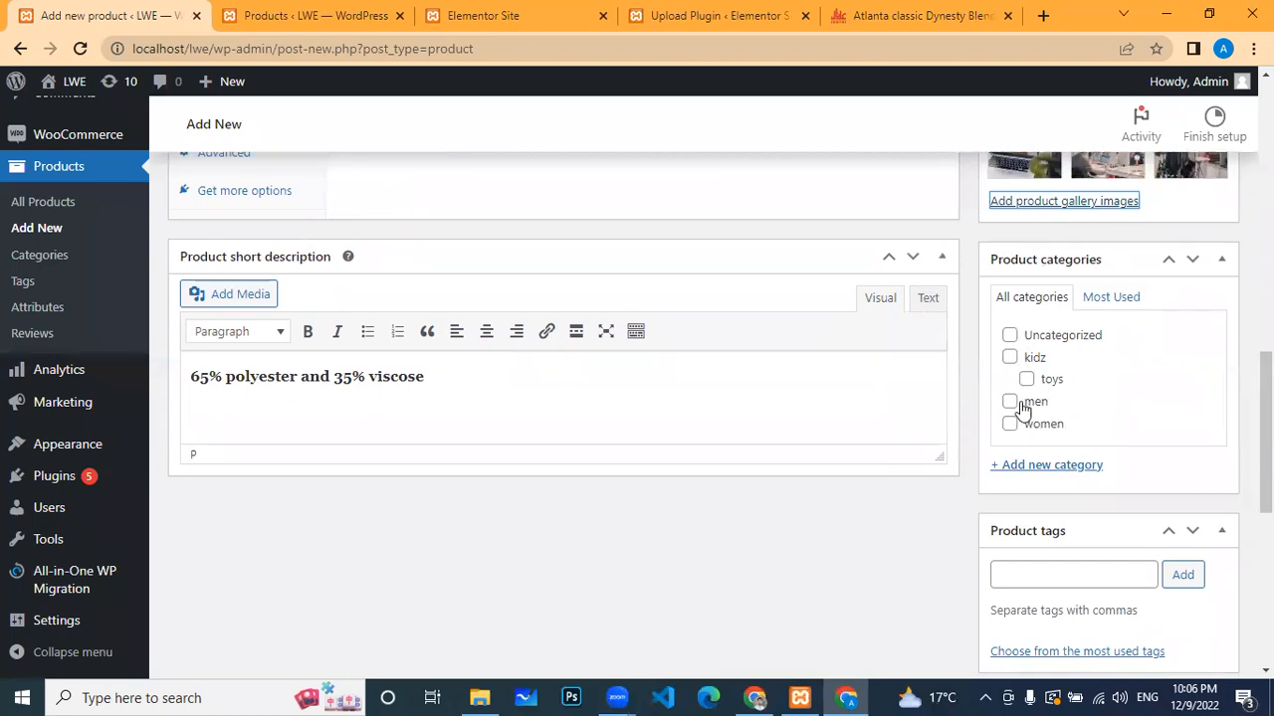
Step: File the product under men and tag it 'men clothing' and 'winter collection'
{"action": "left_click", "coordinate": [1010, 403]}
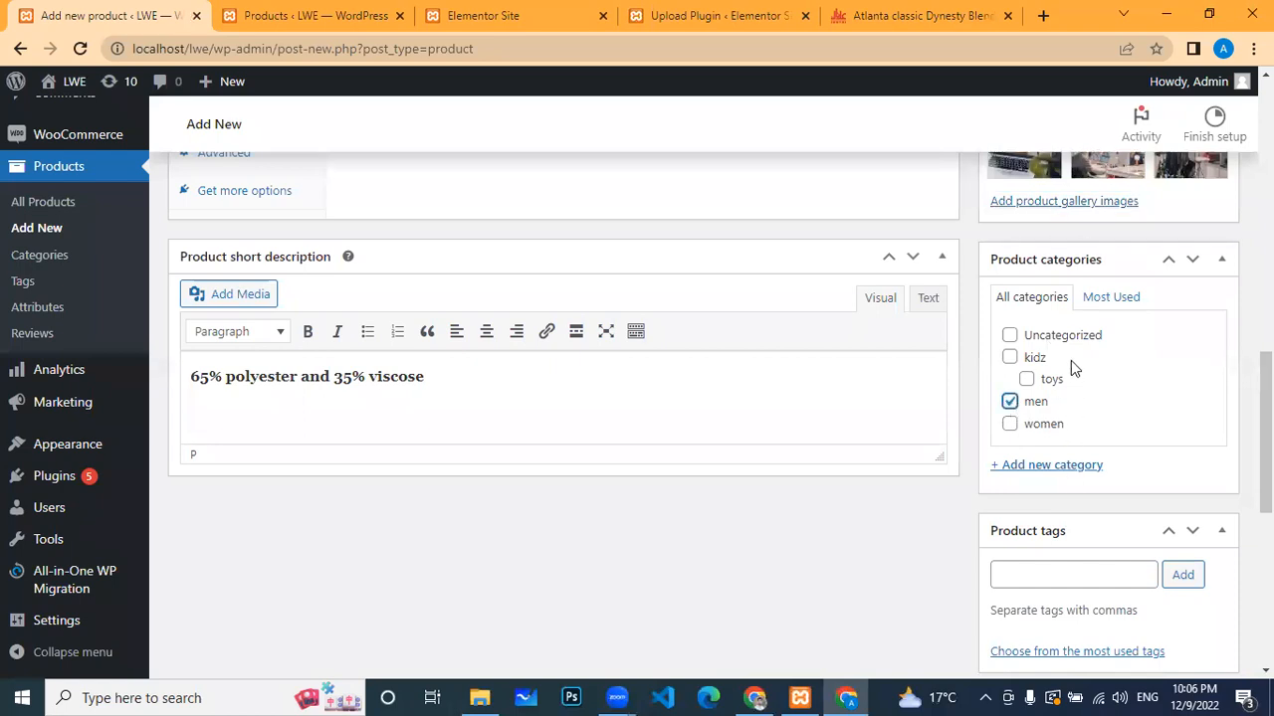
{"action": "scroll", "coordinate": [1081, 466], "scroll_direction": "down", "scroll_amount": 2}
{"action": "left_click", "coordinate": [1066, 390]}
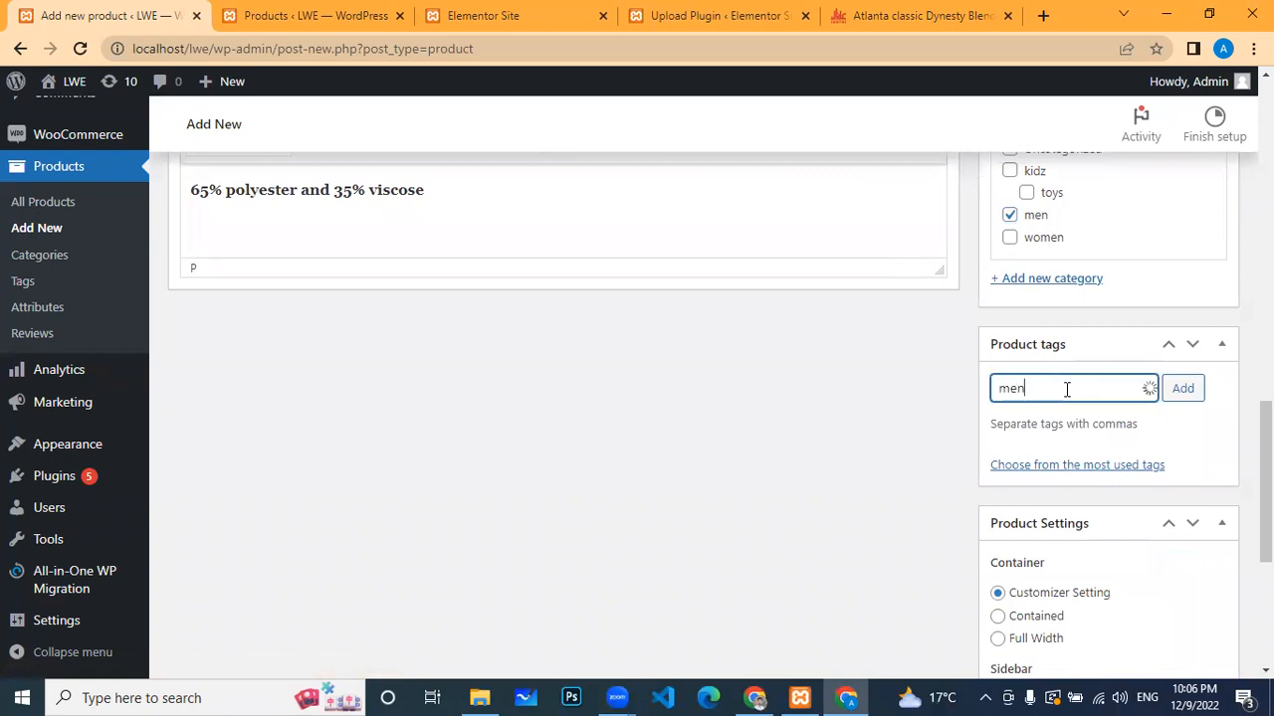
{"action": "type", "text": "men clothing"}
{"action": "type", "text": ", winter "}
{"action": "type", "text": "collection"}
{"action": "key", "text": "Return"}
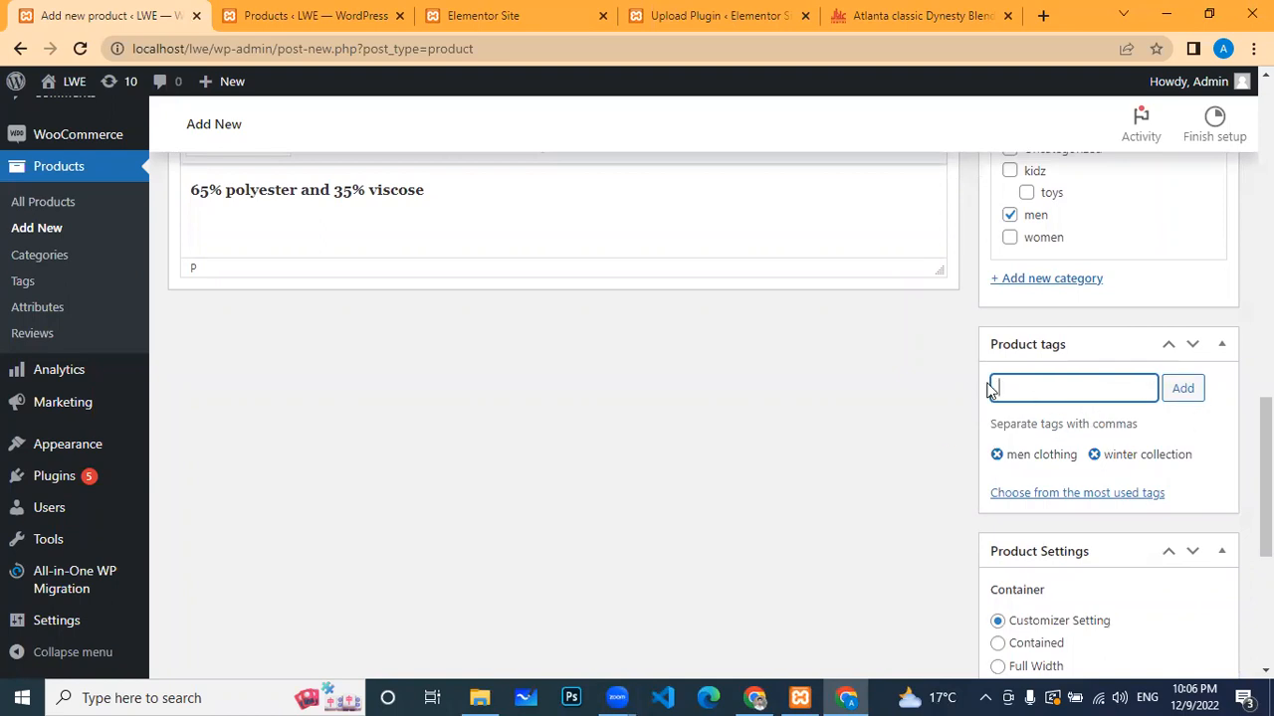
Step: Scroll back up to the Product data General tab with its empty price fields
{"action": "scroll", "coordinate": [1111, 283], "scroll_direction": "down", "scroll_amount": 2}
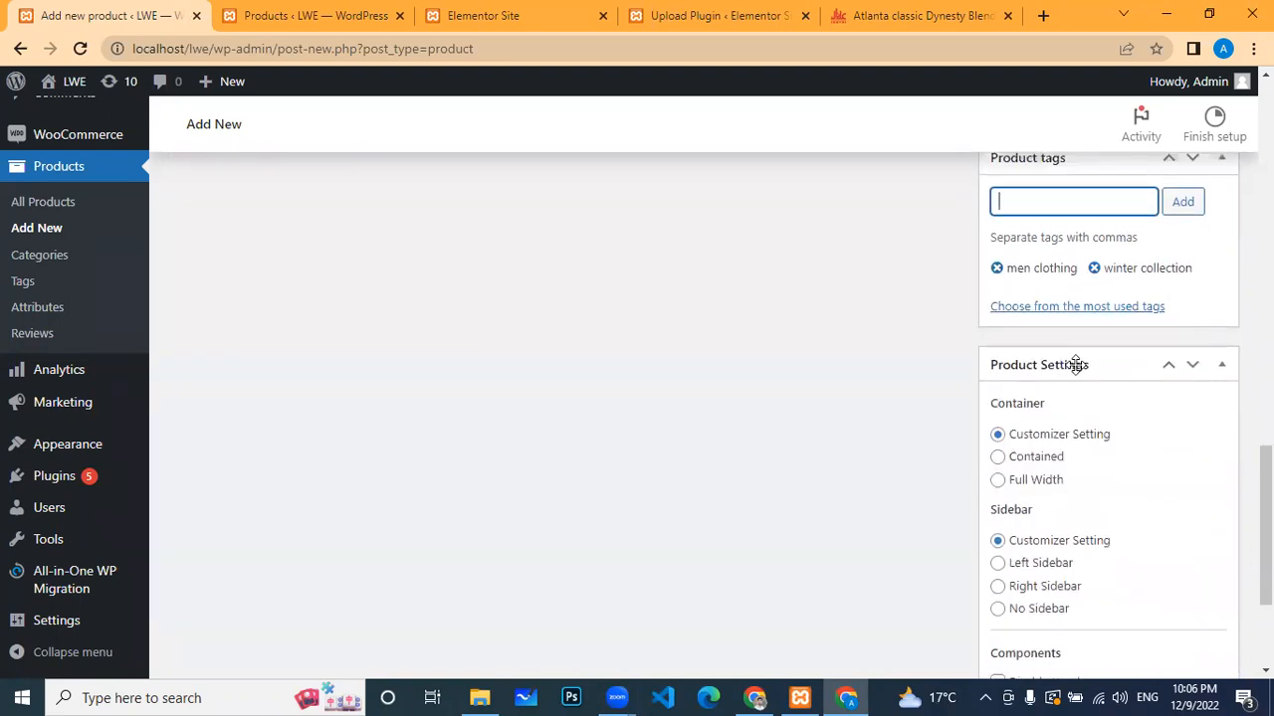
{"action": "scroll", "coordinate": [1095, 349], "scroll_direction": "down", "scroll_amount": 2}
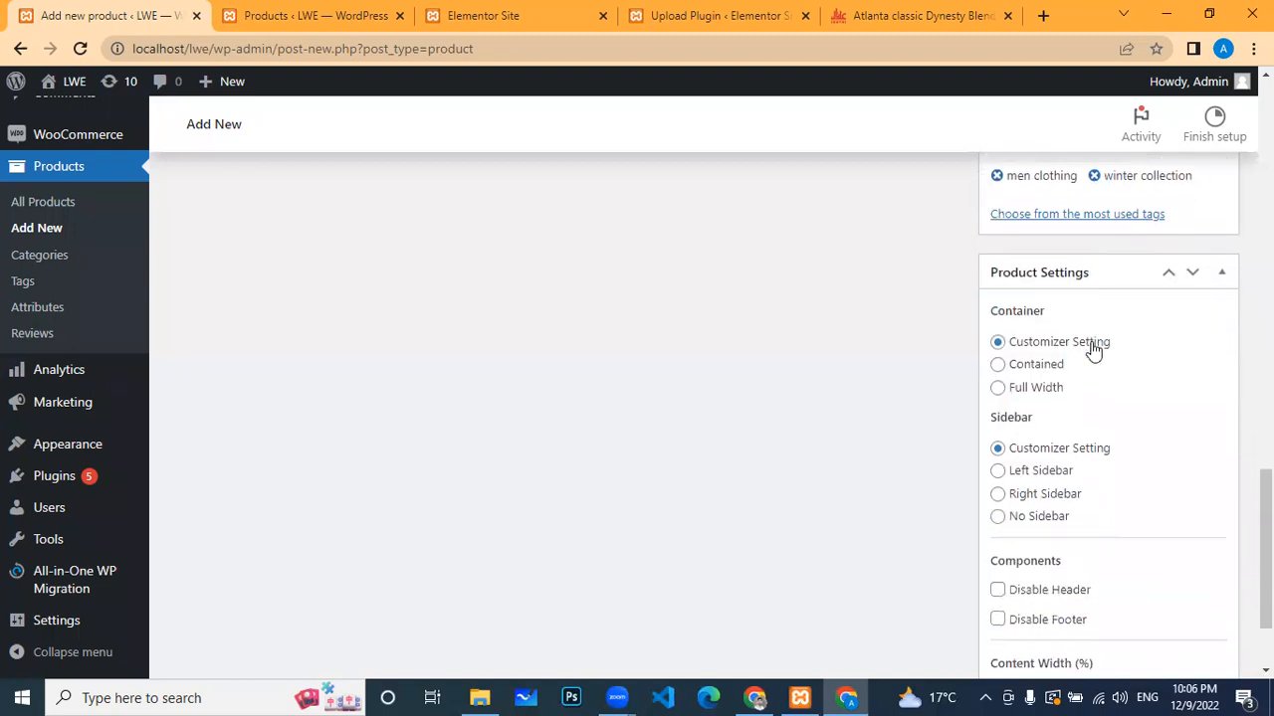
{"action": "scroll", "coordinate": [1095, 349], "scroll_direction": "up", "scroll_amount": 10}
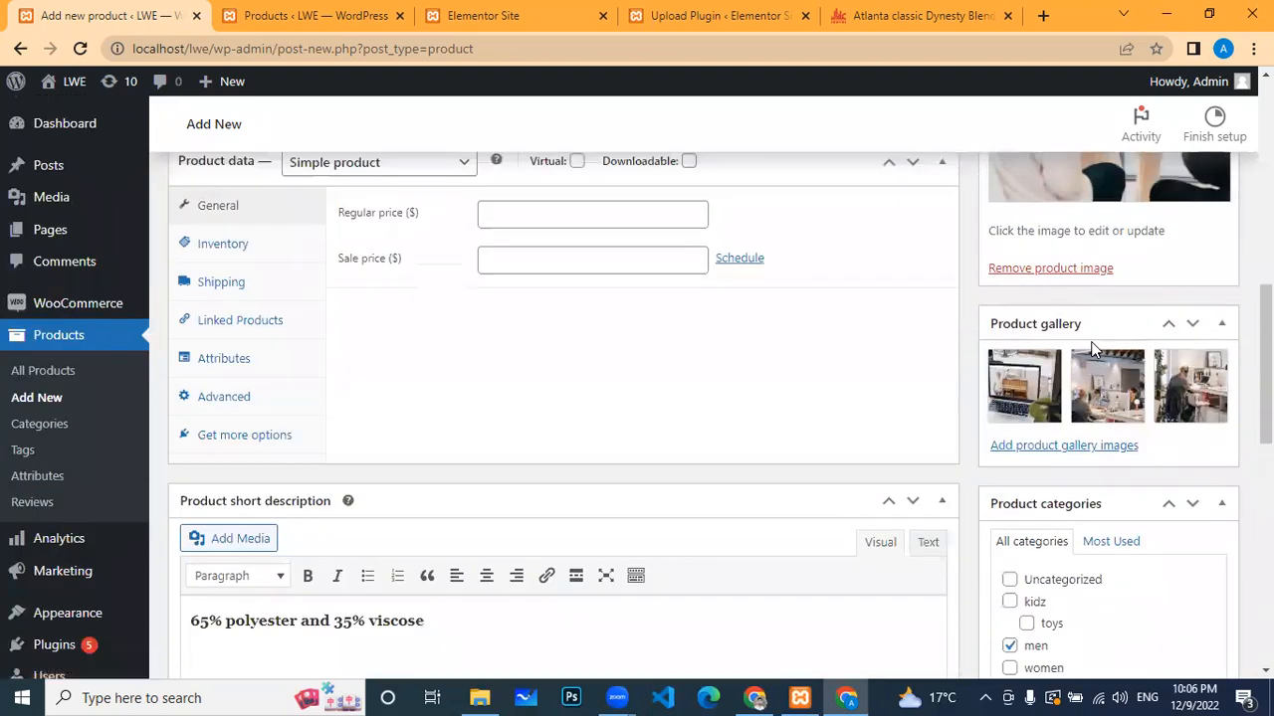
{"action": "scroll", "coordinate": [1095, 349], "scroll_direction": "up", "scroll_amount": 3}
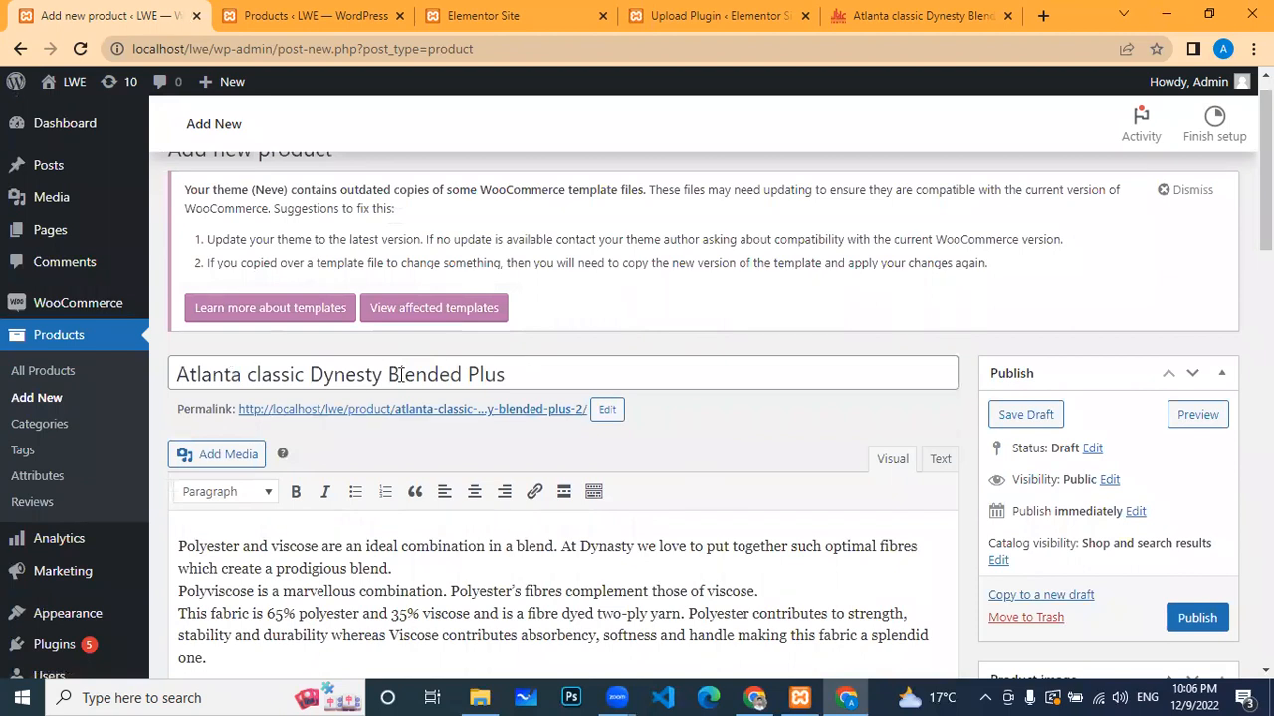
{"action": "left_click", "coordinate": [514, 374]}
{"action": "scroll", "coordinate": [537, 358], "scroll_direction": "down", "scroll_amount": 5}
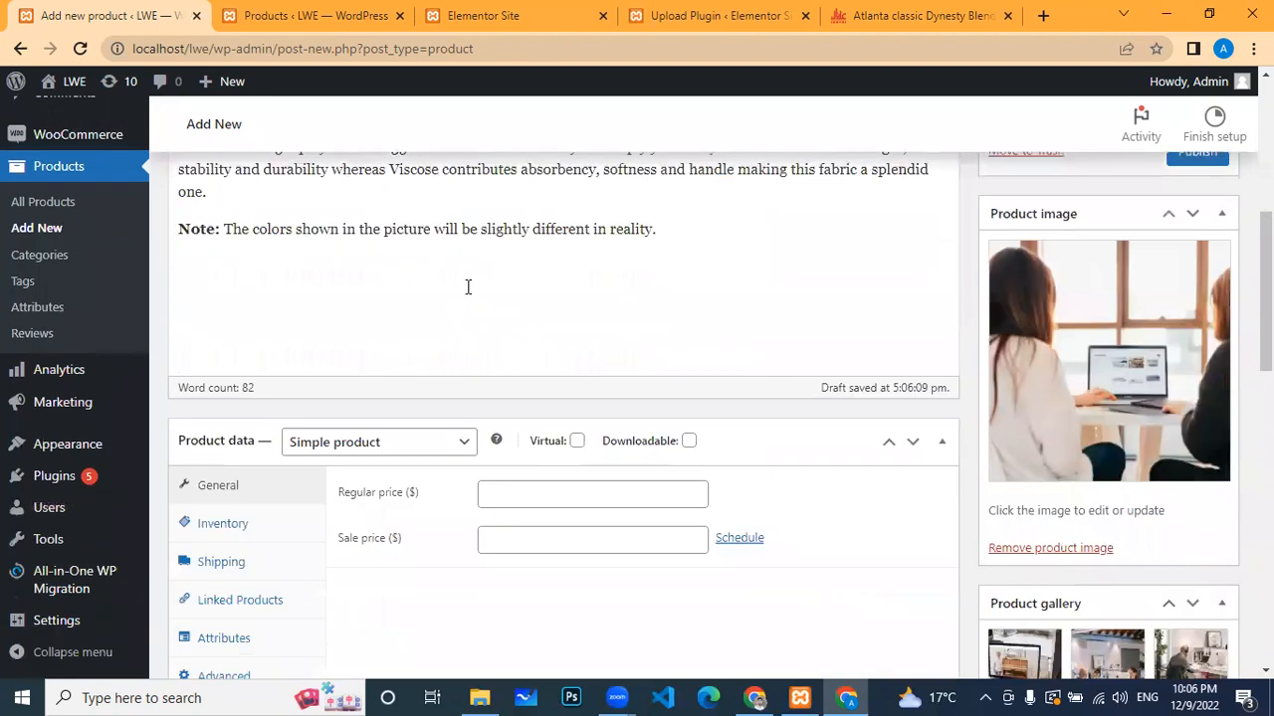
{"action": "scroll", "coordinate": [479, 311], "scroll_direction": "down", "scroll_amount": 5}
{"action": "scroll", "coordinate": [1052, 416], "scroll_direction": "up", "scroll_amount": 5}
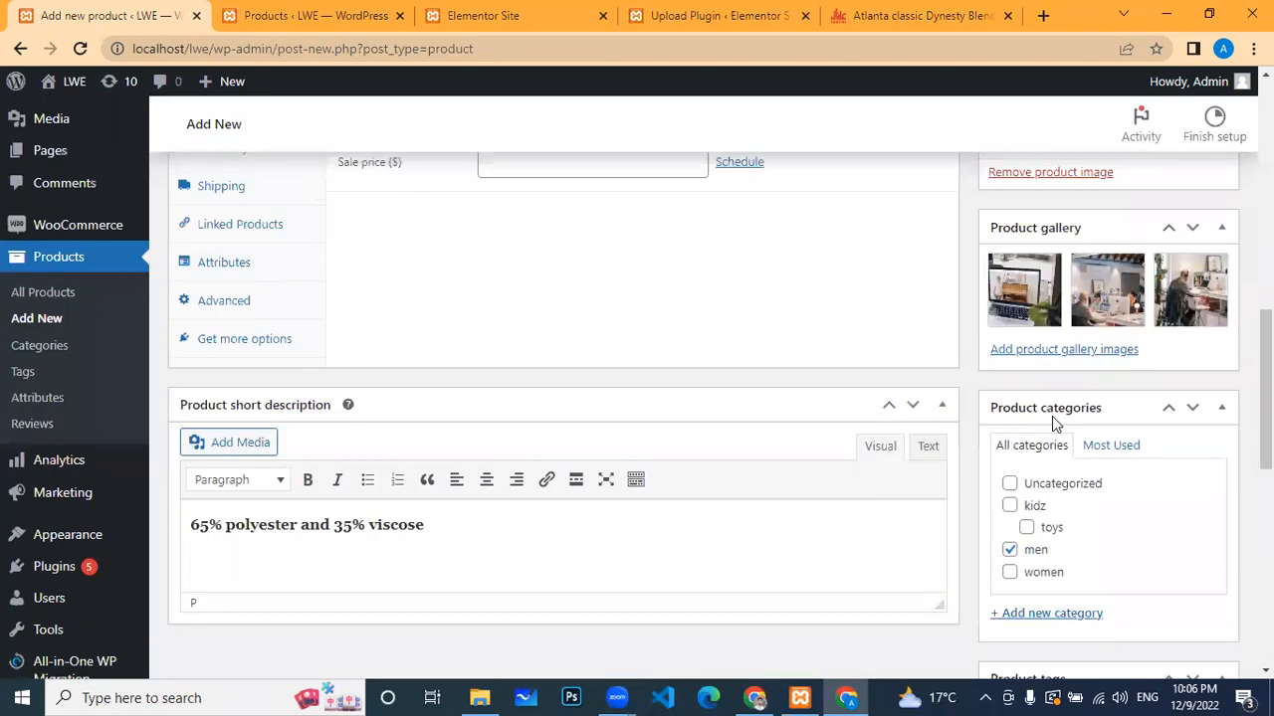
{"action": "scroll", "coordinate": [1140, 301], "scroll_direction": "up", "scroll_amount": 4}
{"action": "scroll", "coordinate": [1066, 347], "scroll_direction": "down", "scroll_amount": 6}
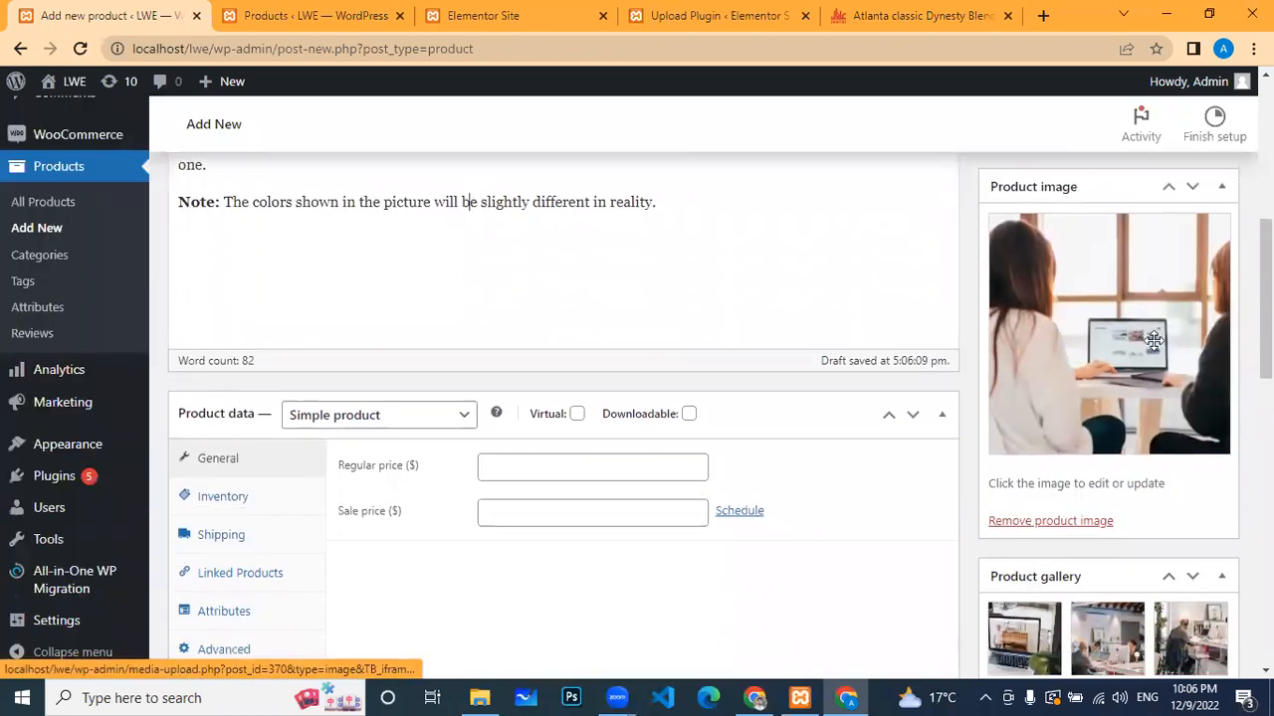
{"action": "scroll", "coordinate": [1077, 373], "scroll_direction": "down", "scroll_amount": 3}
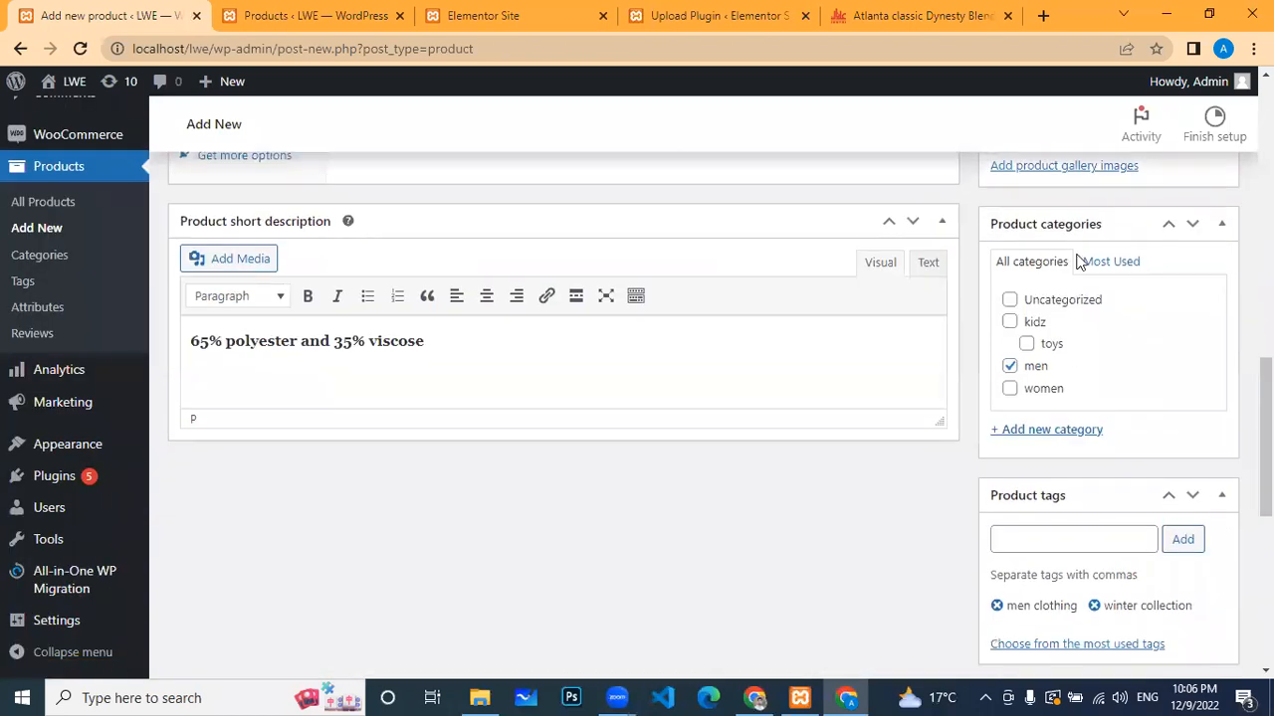
{"action": "scroll", "coordinate": [700, 358], "scroll_direction": "down", "scroll_amount": 1}
{"action": "scroll", "coordinate": [666, 347], "scroll_direction": "up", "scroll_amount": 5}
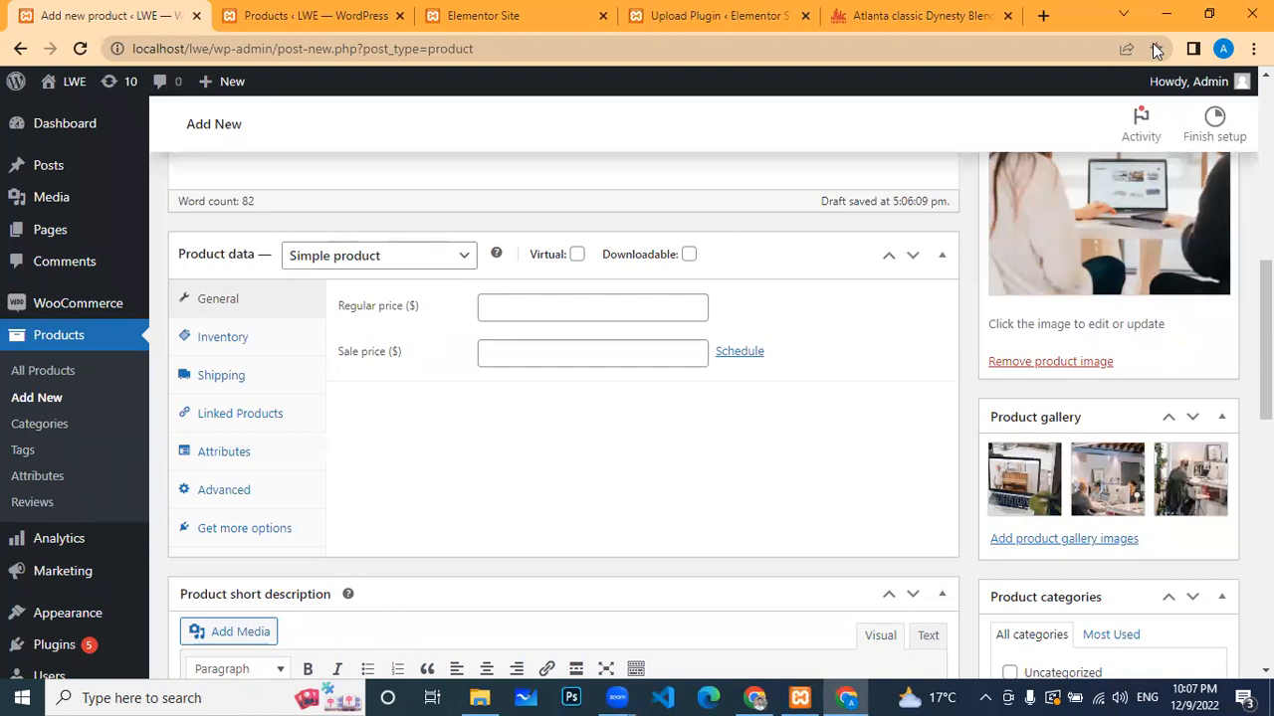
Step: Enter a regular price of 5000 and a sale price of 4000
{"action": "left_click", "coordinate": [547, 304]}
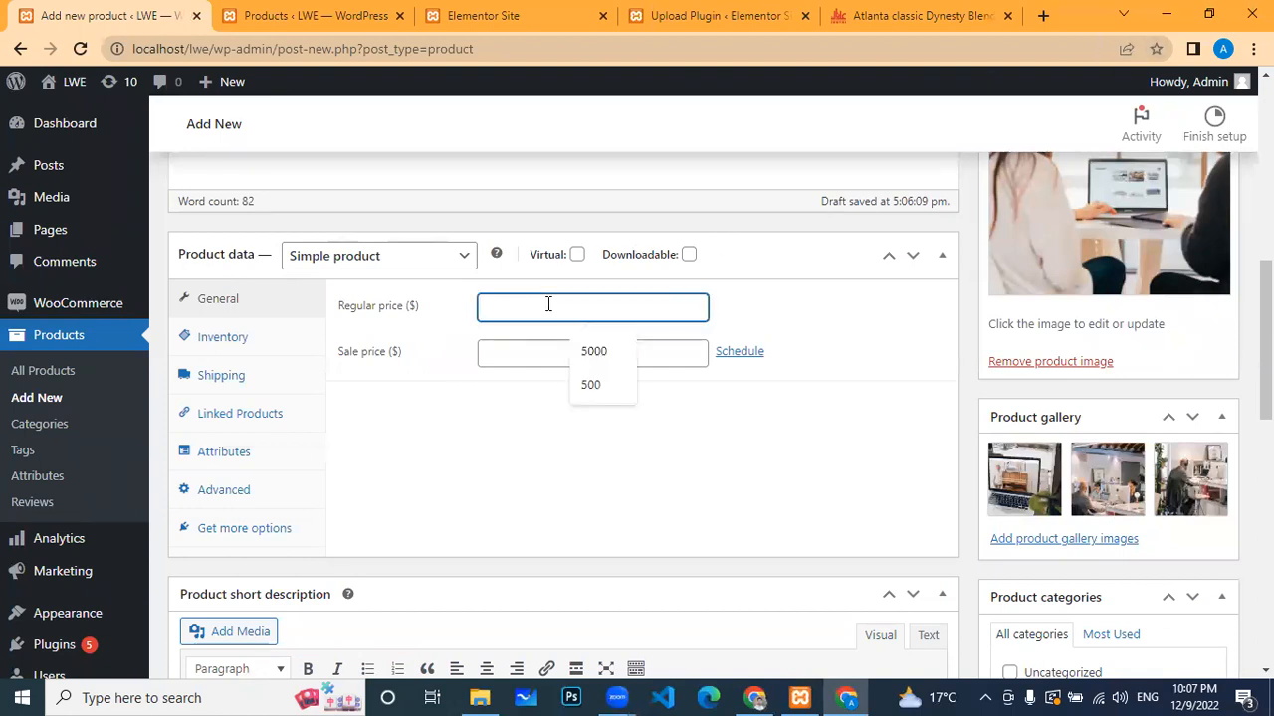
{"action": "left_click", "coordinate": [581, 351]}
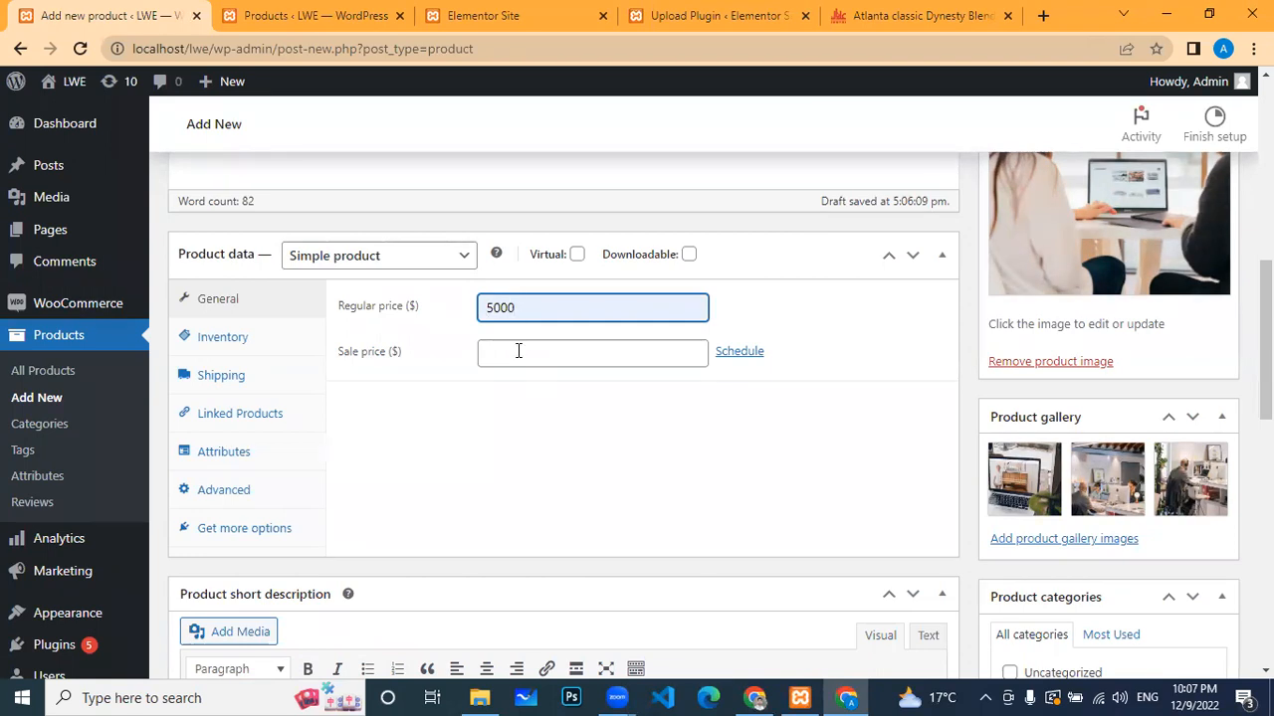
{"action": "left_click", "coordinate": [512, 353]}
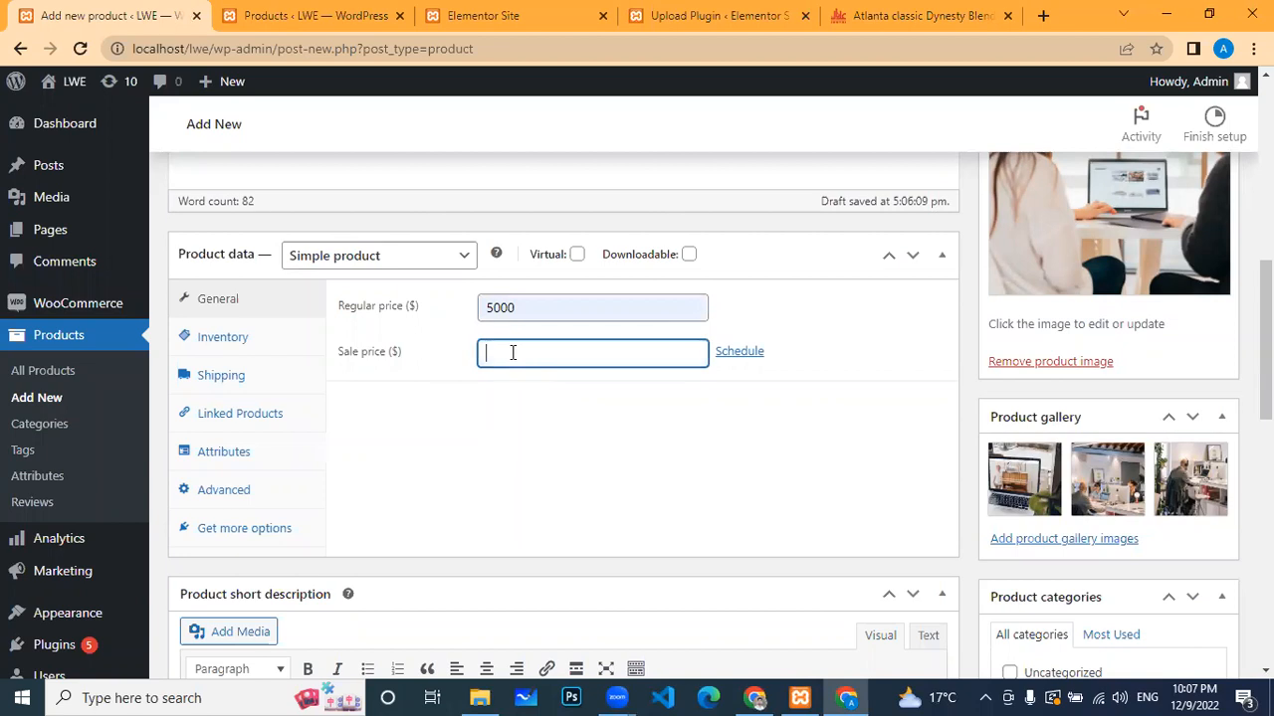
{"action": "type", "text": "4000"}
Step: Set the SKU to 12345 in Inventory and keep the stock status In stock
{"action": "left_click", "coordinate": [220, 341]}
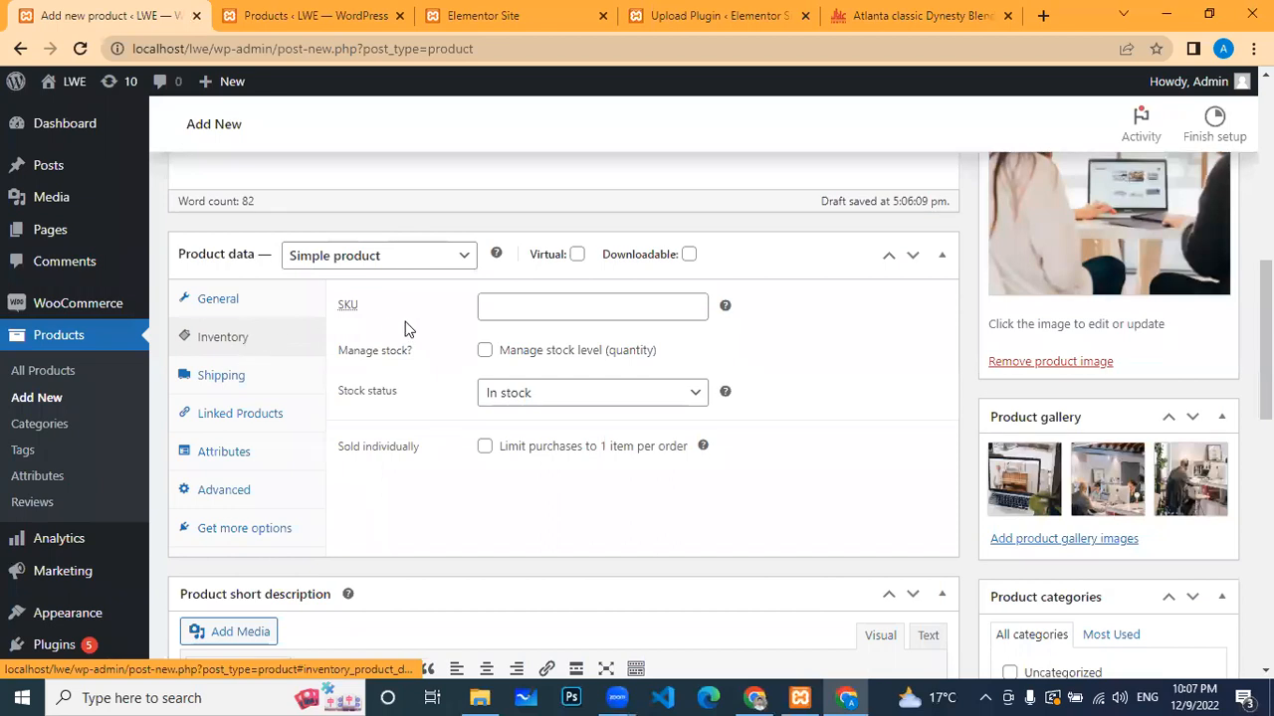
{"action": "left_click", "coordinate": [517, 300]}
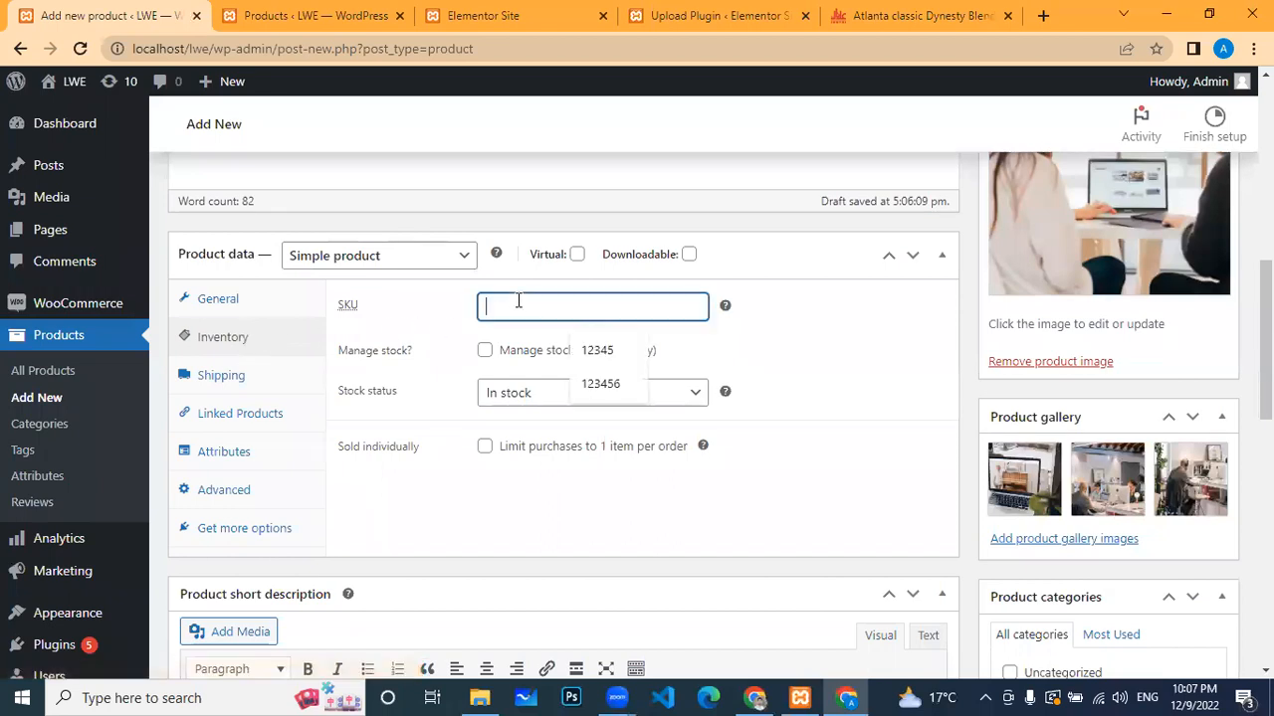
{"action": "left_click", "coordinate": [593, 351]}
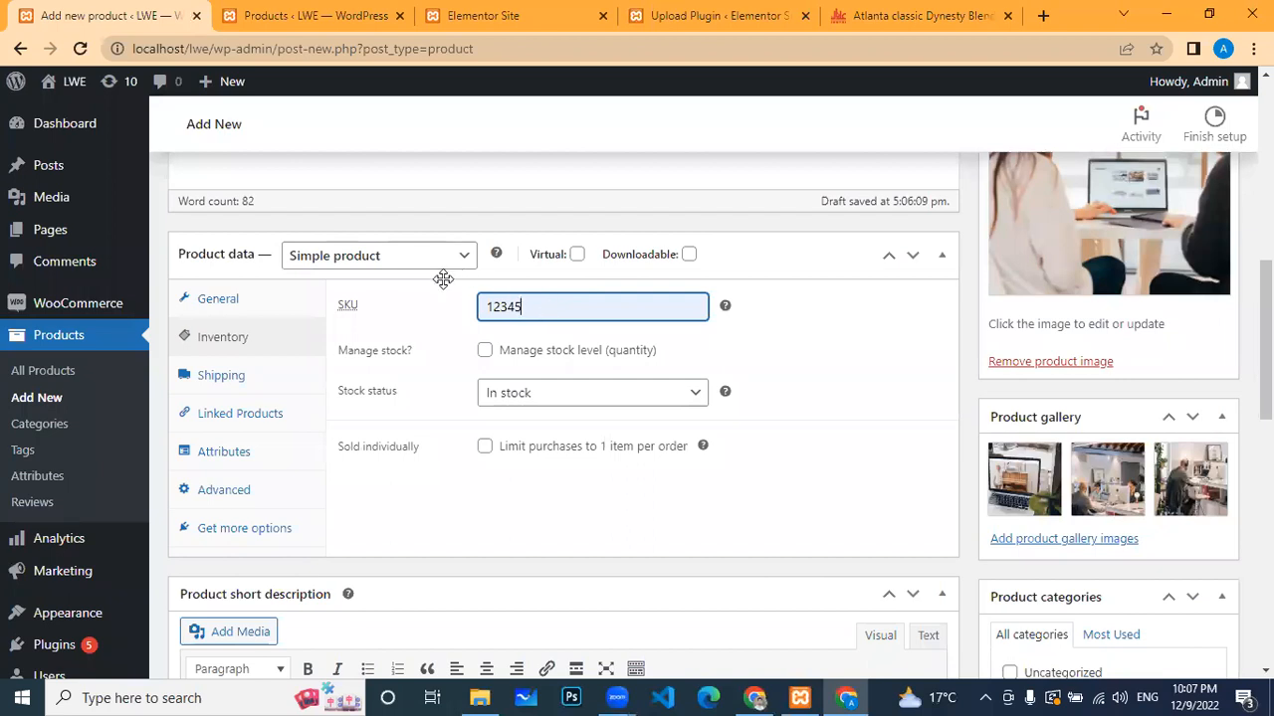
{"action": "left_click", "coordinate": [701, 398]}
{"action": "left_click", "coordinate": [693, 398]}
{"action": "left_click", "coordinate": [692, 398]}
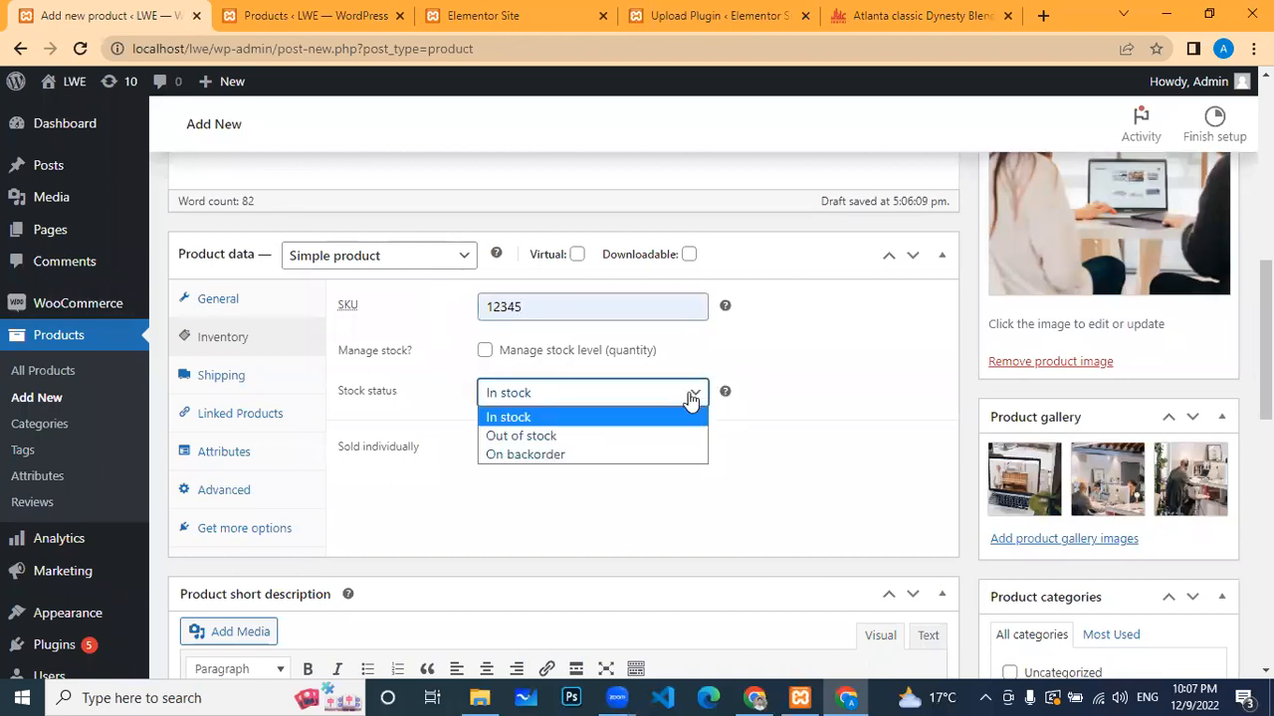
{"action": "left_click", "coordinate": [589, 422]}
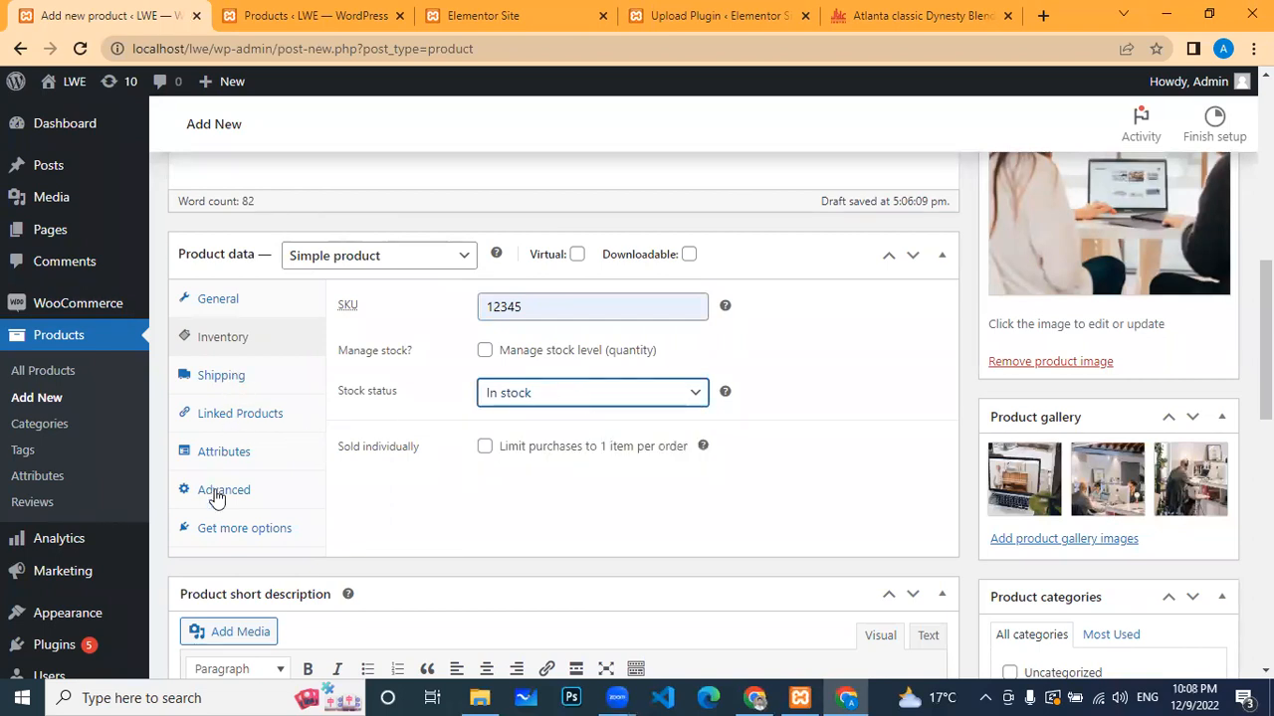
{"action": "left_click", "coordinate": [226, 300]}
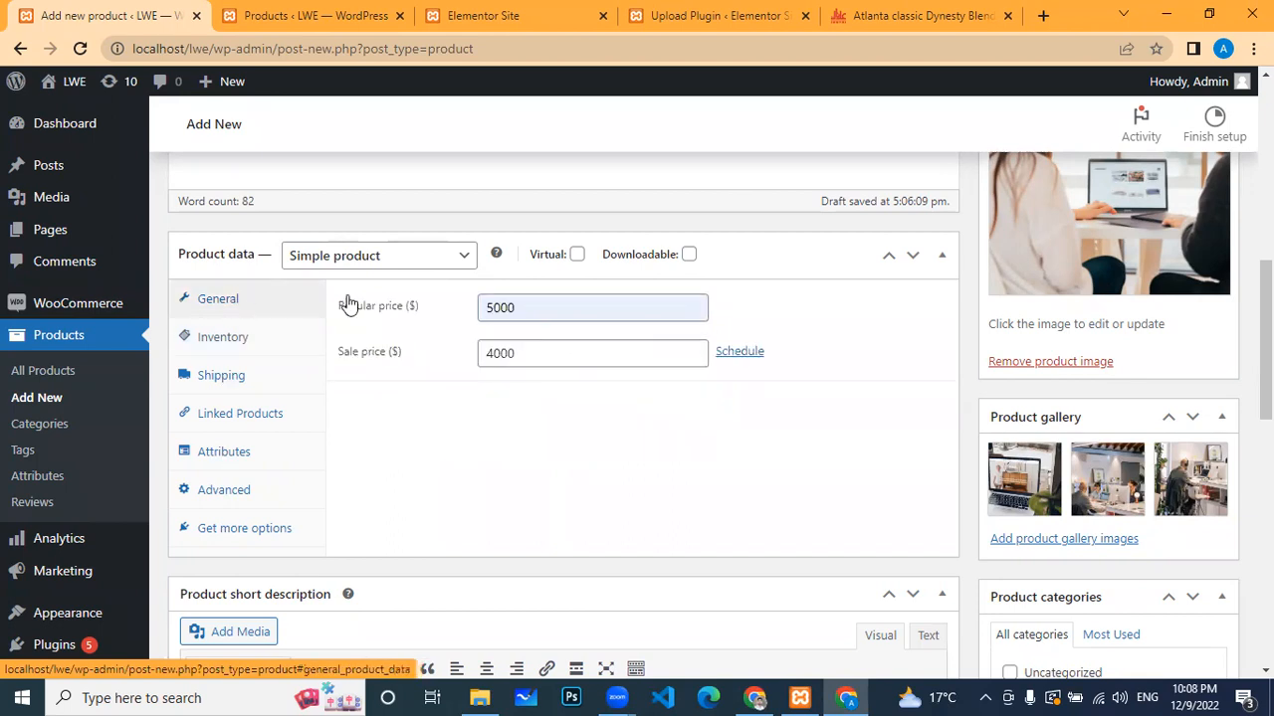
{"action": "left_click", "coordinate": [221, 337]}
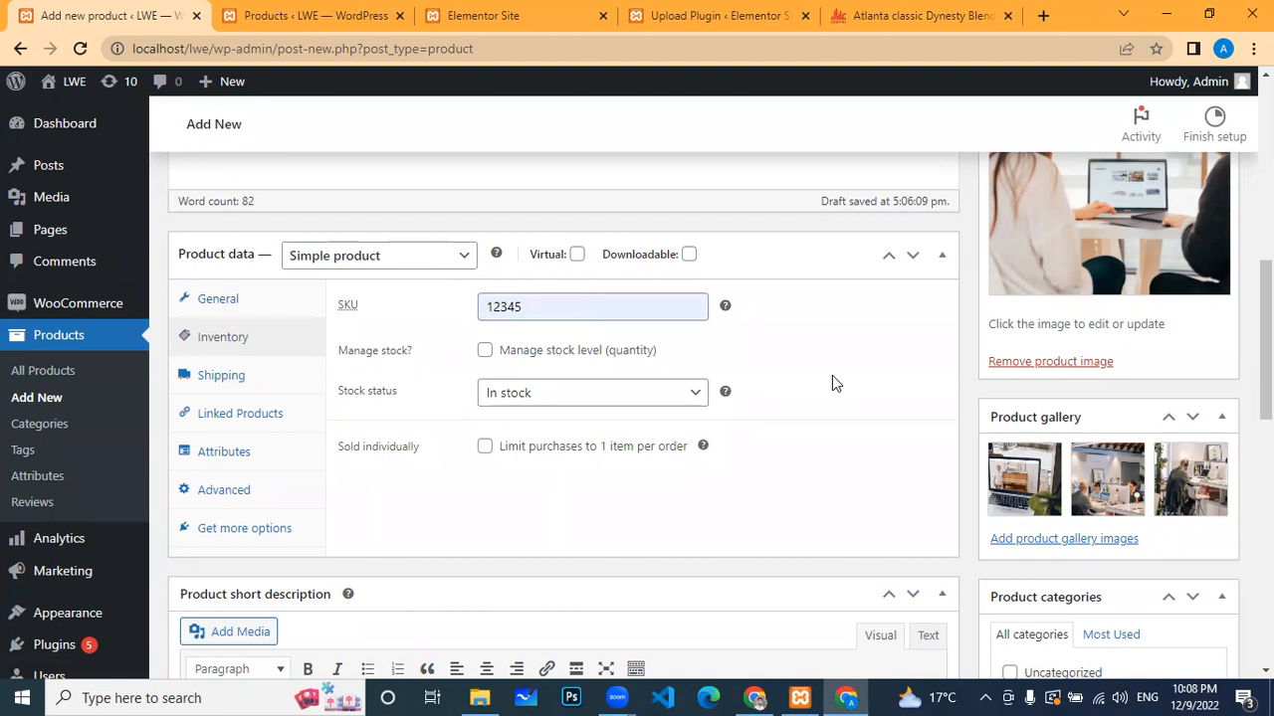
{"action": "scroll", "coordinate": [851, 386], "scroll_direction": "up", "scroll_amount": 5}
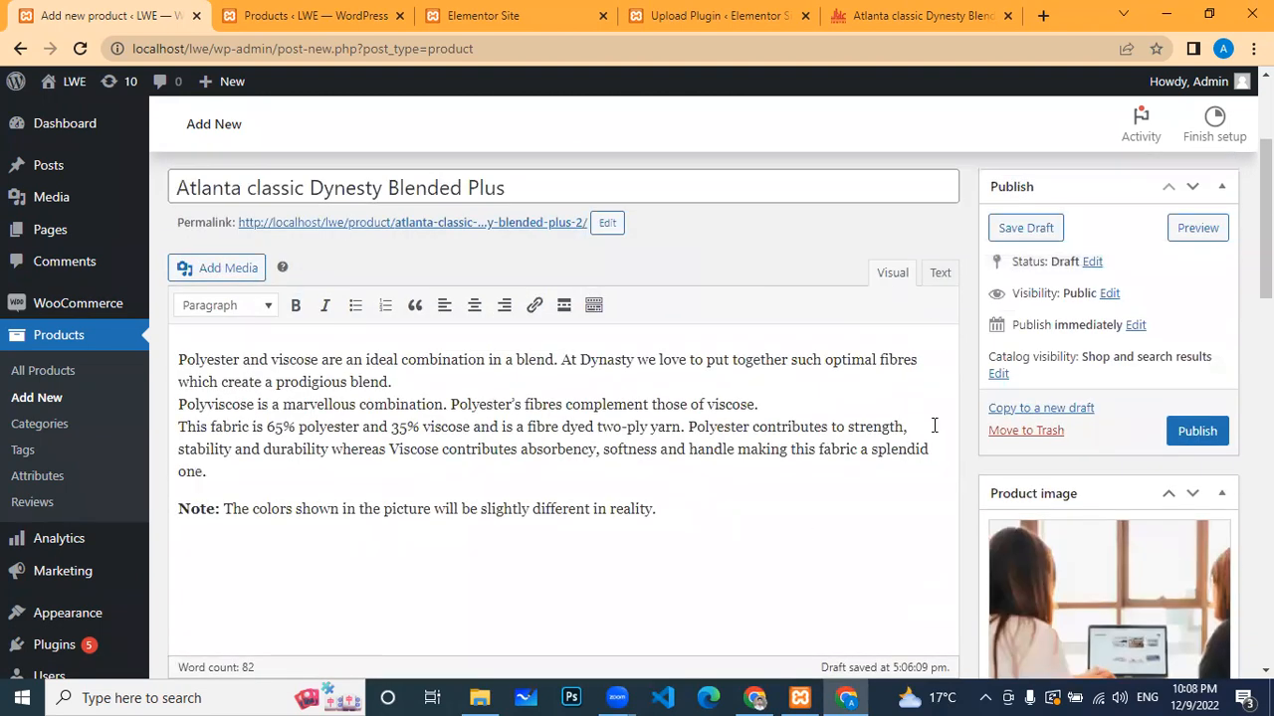
Step: Publish the product and reload the product list to confirm it now appears
{"action": "left_click", "coordinate": [1199, 432]}
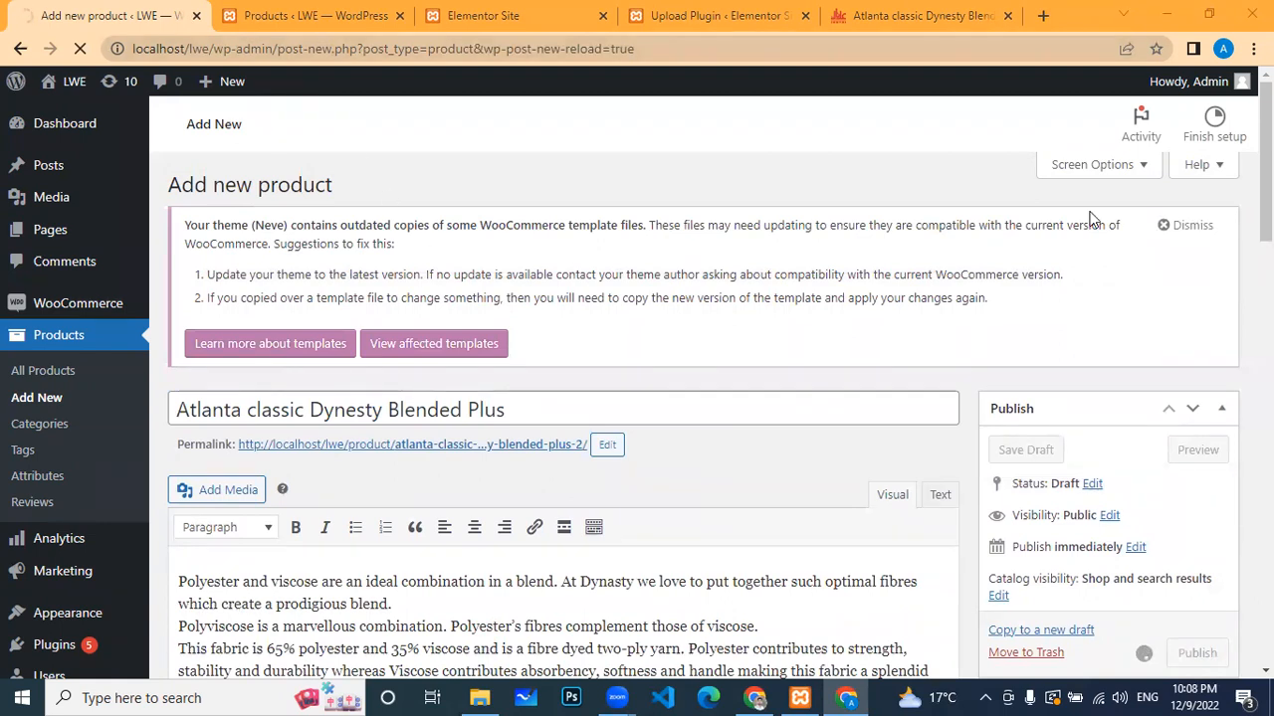
{"action": "key", "text": "ctrl+Tab"}
{"action": "scroll", "coordinate": [279, 393], "scroll_direction": "down", "scroll_amount": 2}
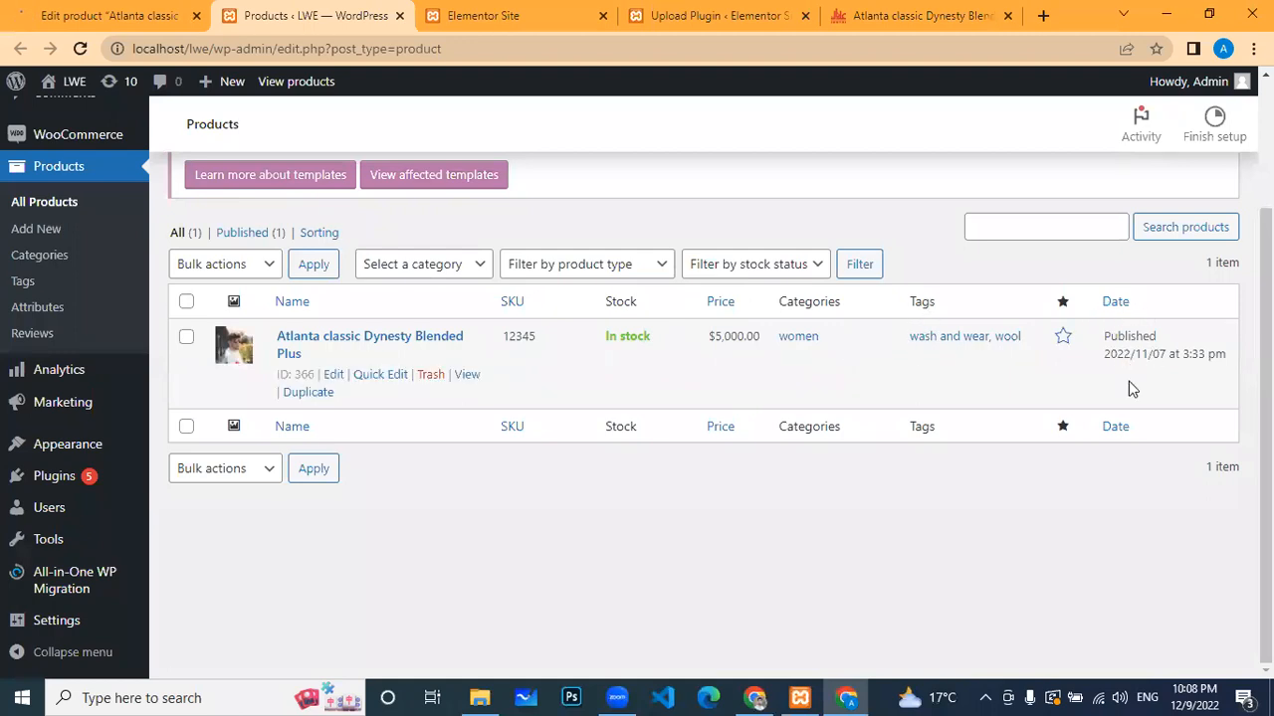
{"action": "left_click", "coordinate": [105, 15]}
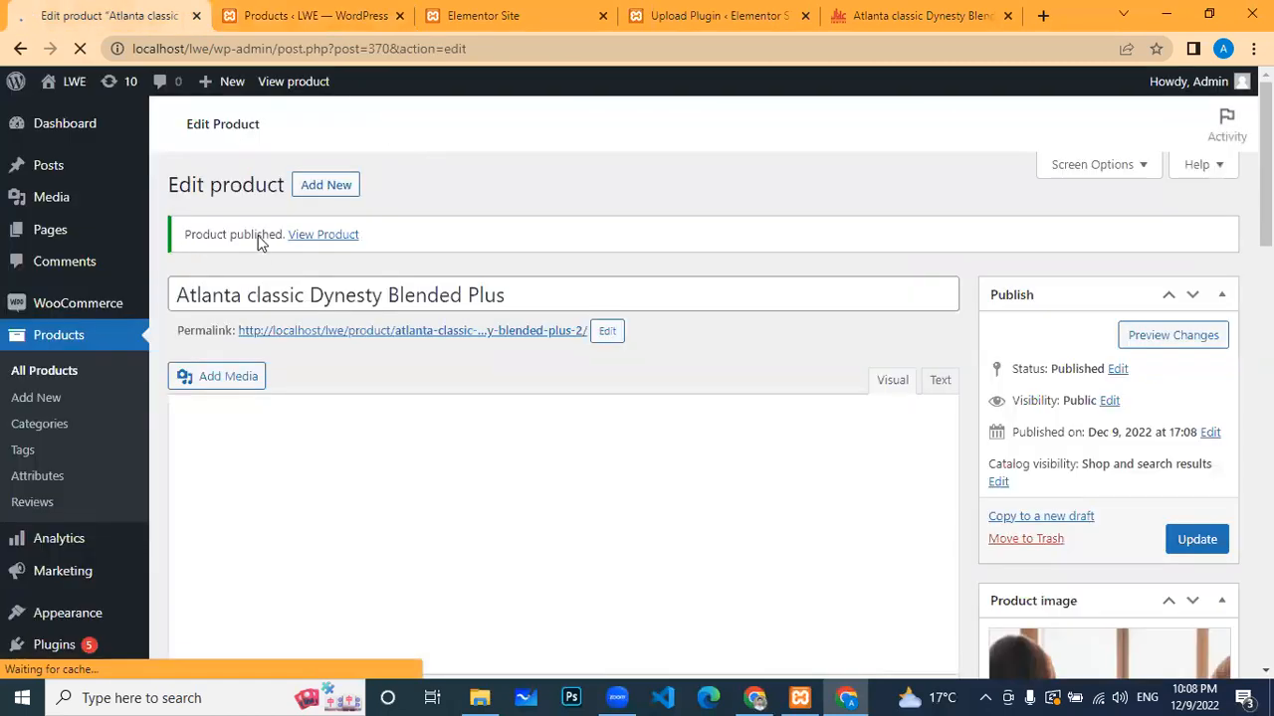
{"action": "left_click", "coordinate": [278, 15]}
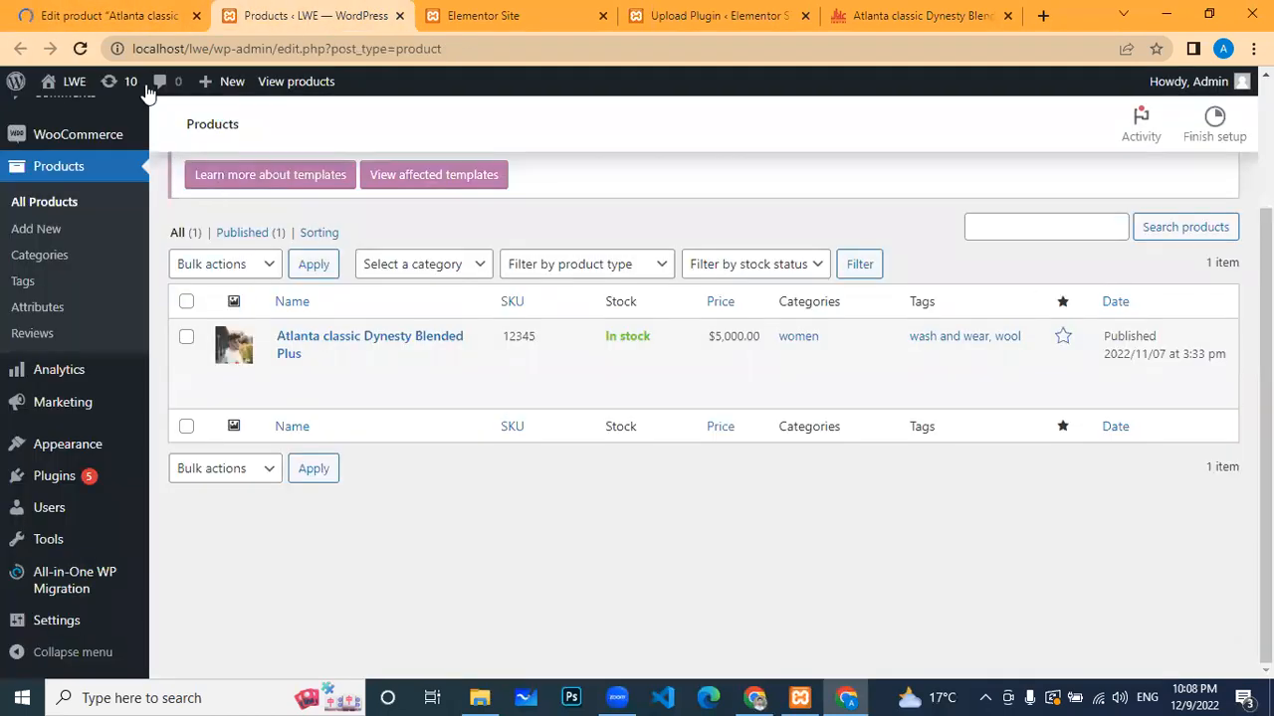
{"action": "left_click", "coordinate": [78, 48]}
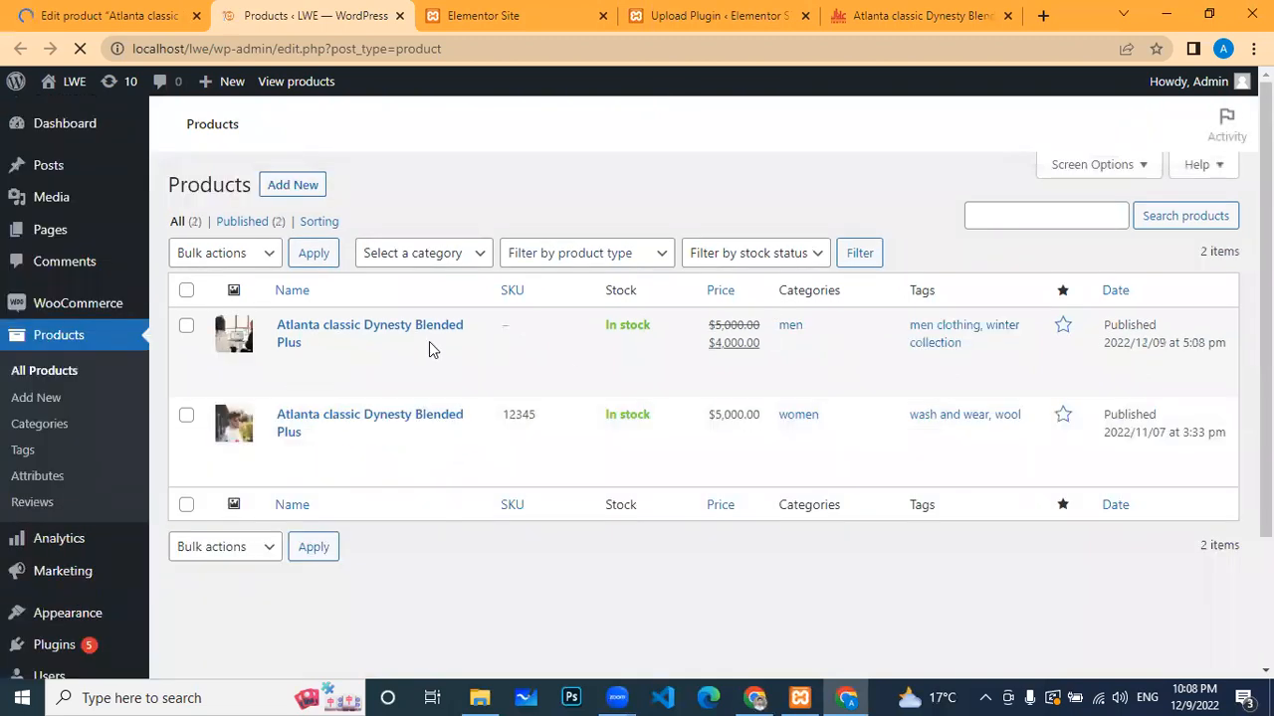
{"action": "left_click", "coordinate": [164, 27]}
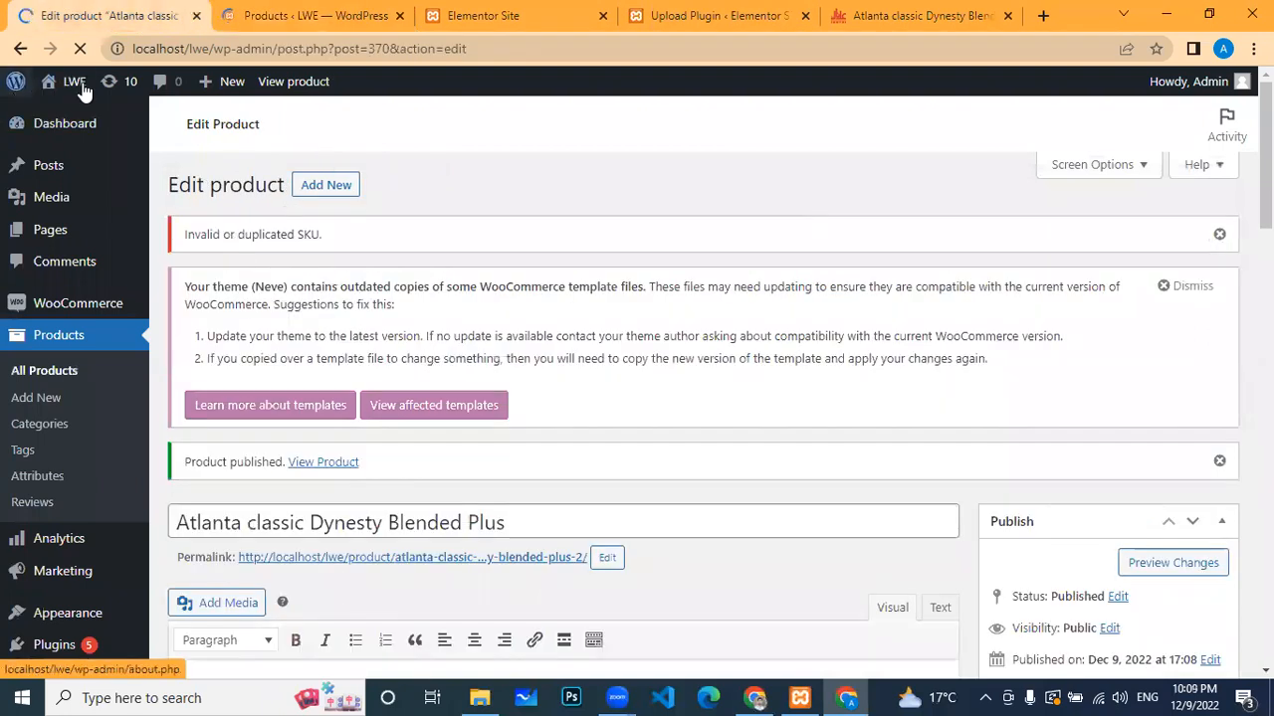
Step: Visit the live site's home page, scroll to Our Products and reload the page
{"action": "mouse_move", "coordinate": [75, 83]}
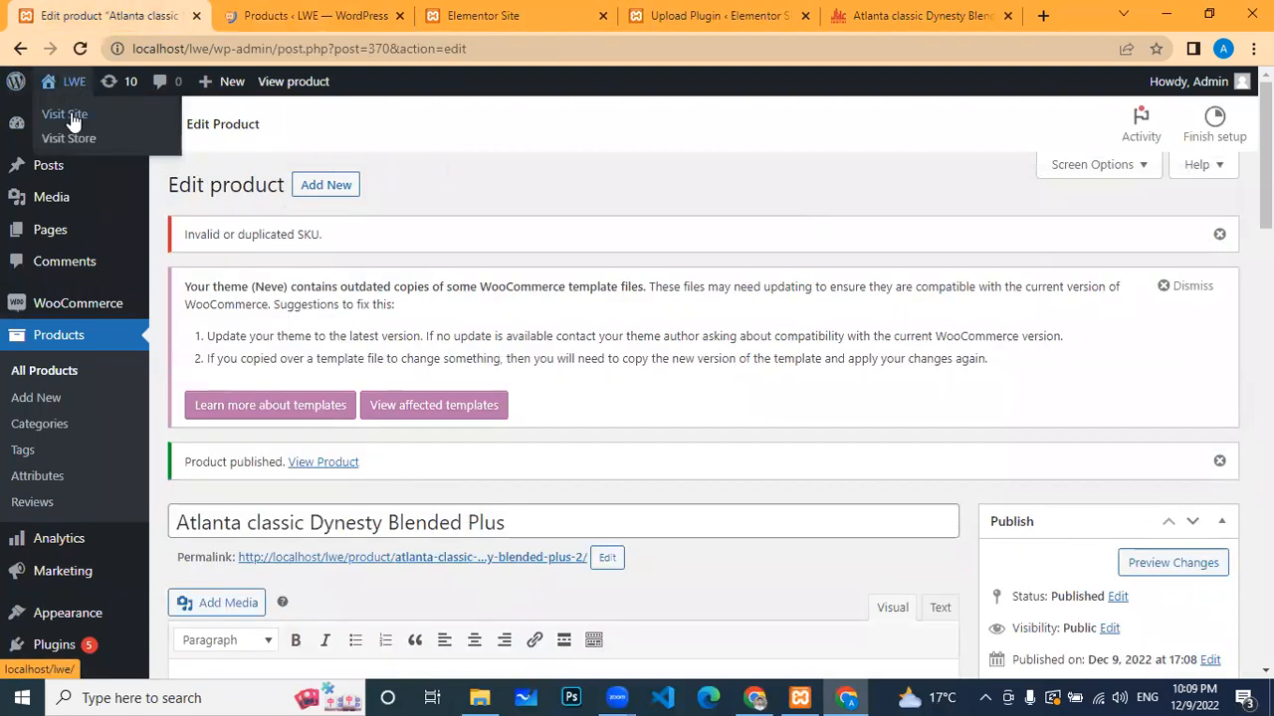
{"action": "left_click", "coordinate": [67, 116]}
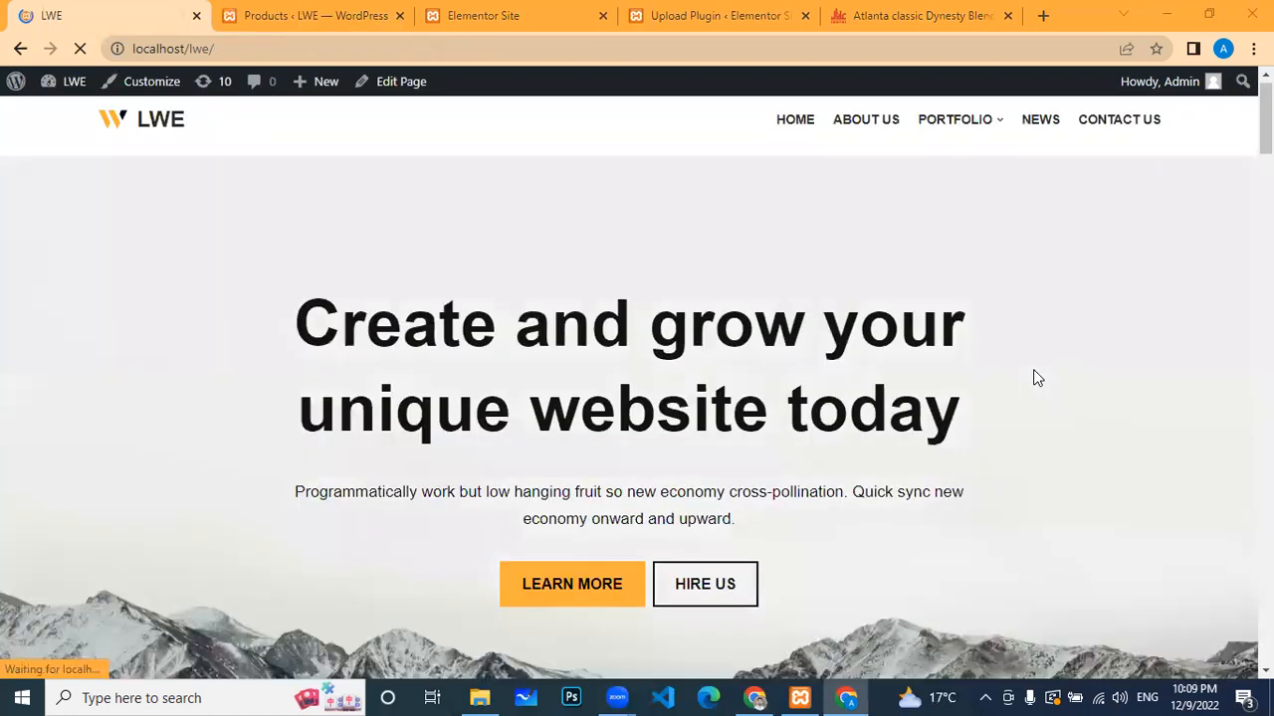
{"action": "scroll", "coordinate": [1033, 372], "scroll_direction": "down", "scroll_amount": 10}
{"action": "scroll", "coordinate": [1034, 372], "scroll_direction": "down", "scroll_amount": 10}
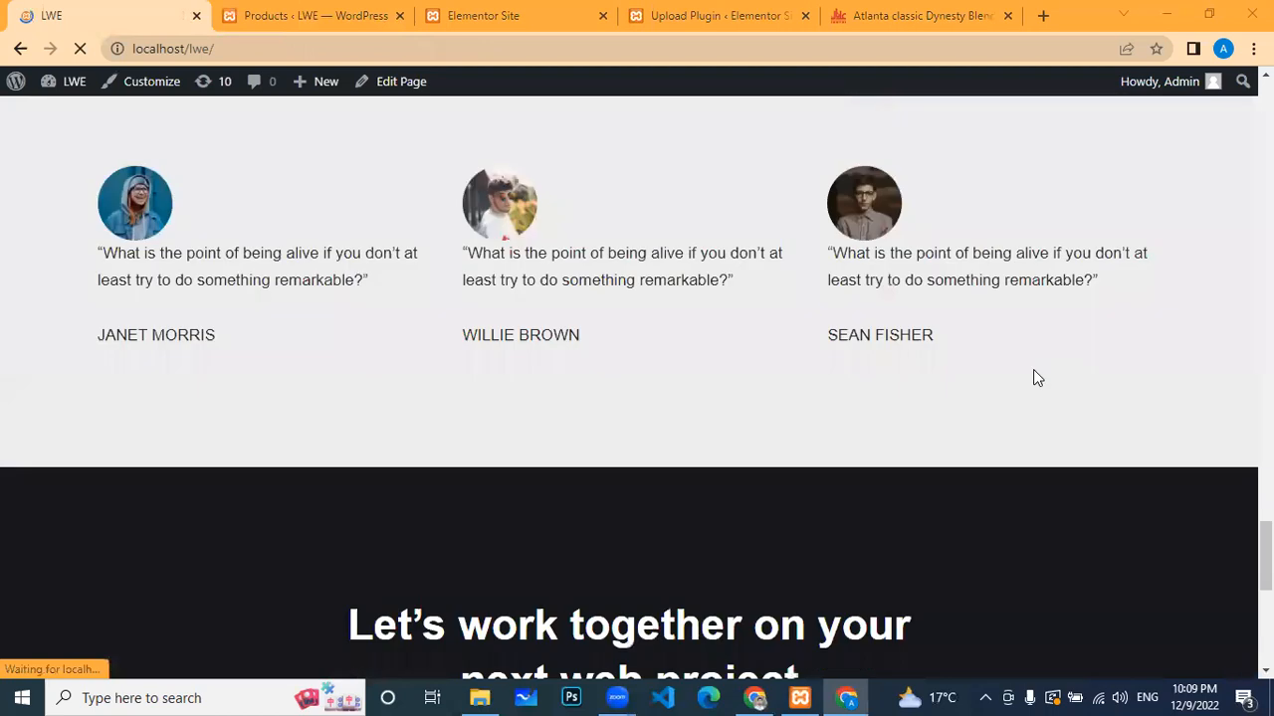
{"action": "scroll", "coordinate": [1033, 370], "scroll_direction": "down", "scroll_amount": 2}
{"action": "scroll", "coordinate": [1035, 370], "scroll_direction": "down", "scroll_amount": 4}
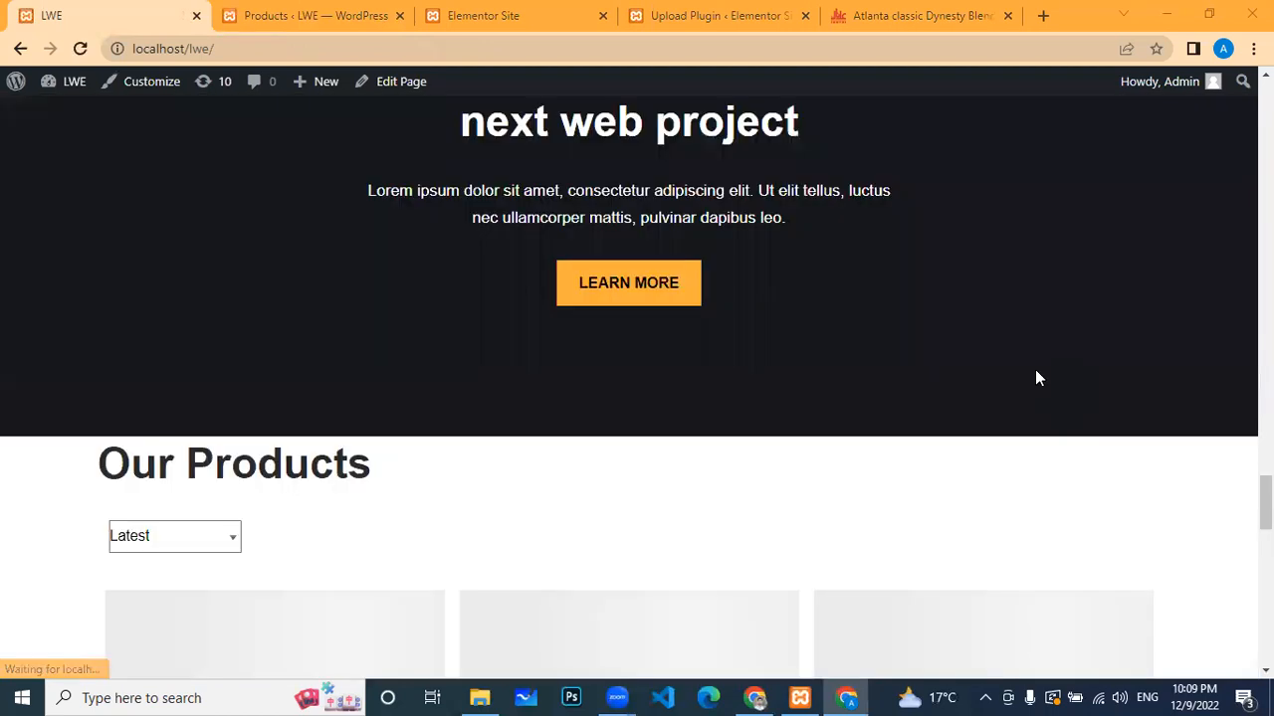
{"action": "scroll", "coordinate": [624, 179], "scroll_direction": "down", "scroll_amount": 3}
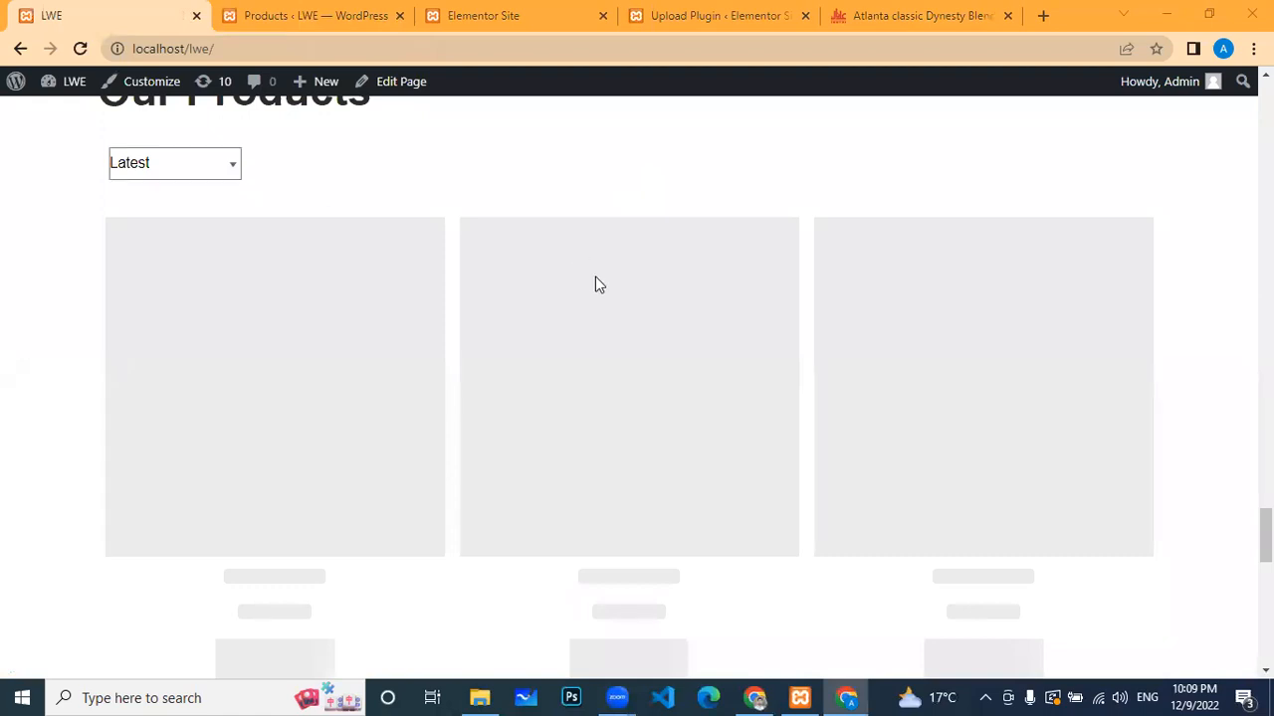
{"action": "scroll", "coordinate": [595, 279], "scroll_direction": "down", "scroll_amount": 4}
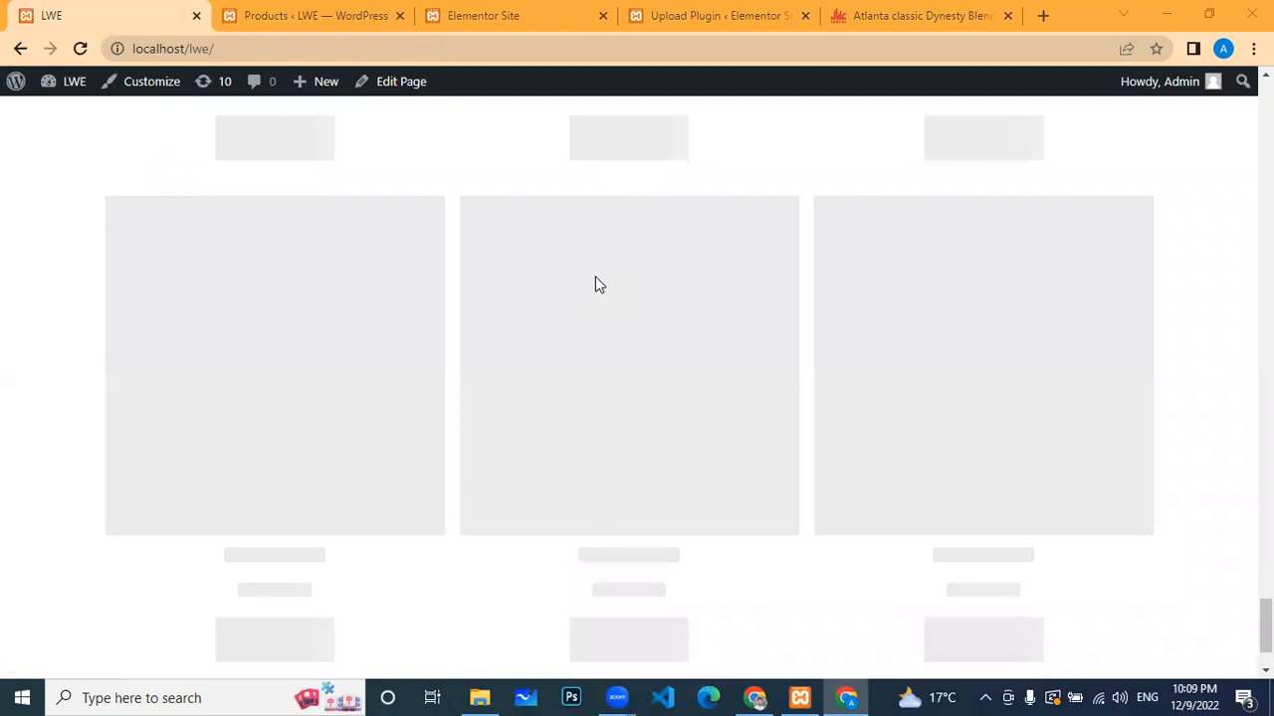
{"action": "scroll", "coordinate": [595, 285], "scroll_direction": "down", "scroll_amount": 1}
{"action": "left_click", "coordinate": [82, 50]}
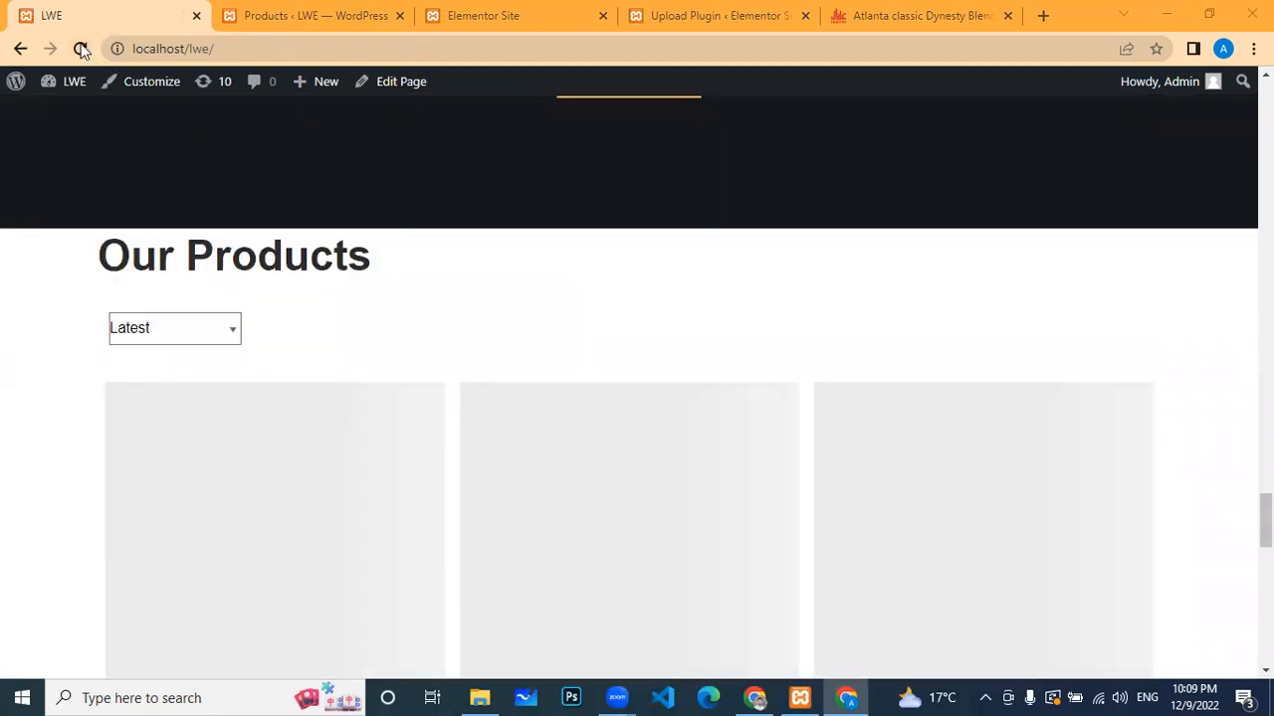